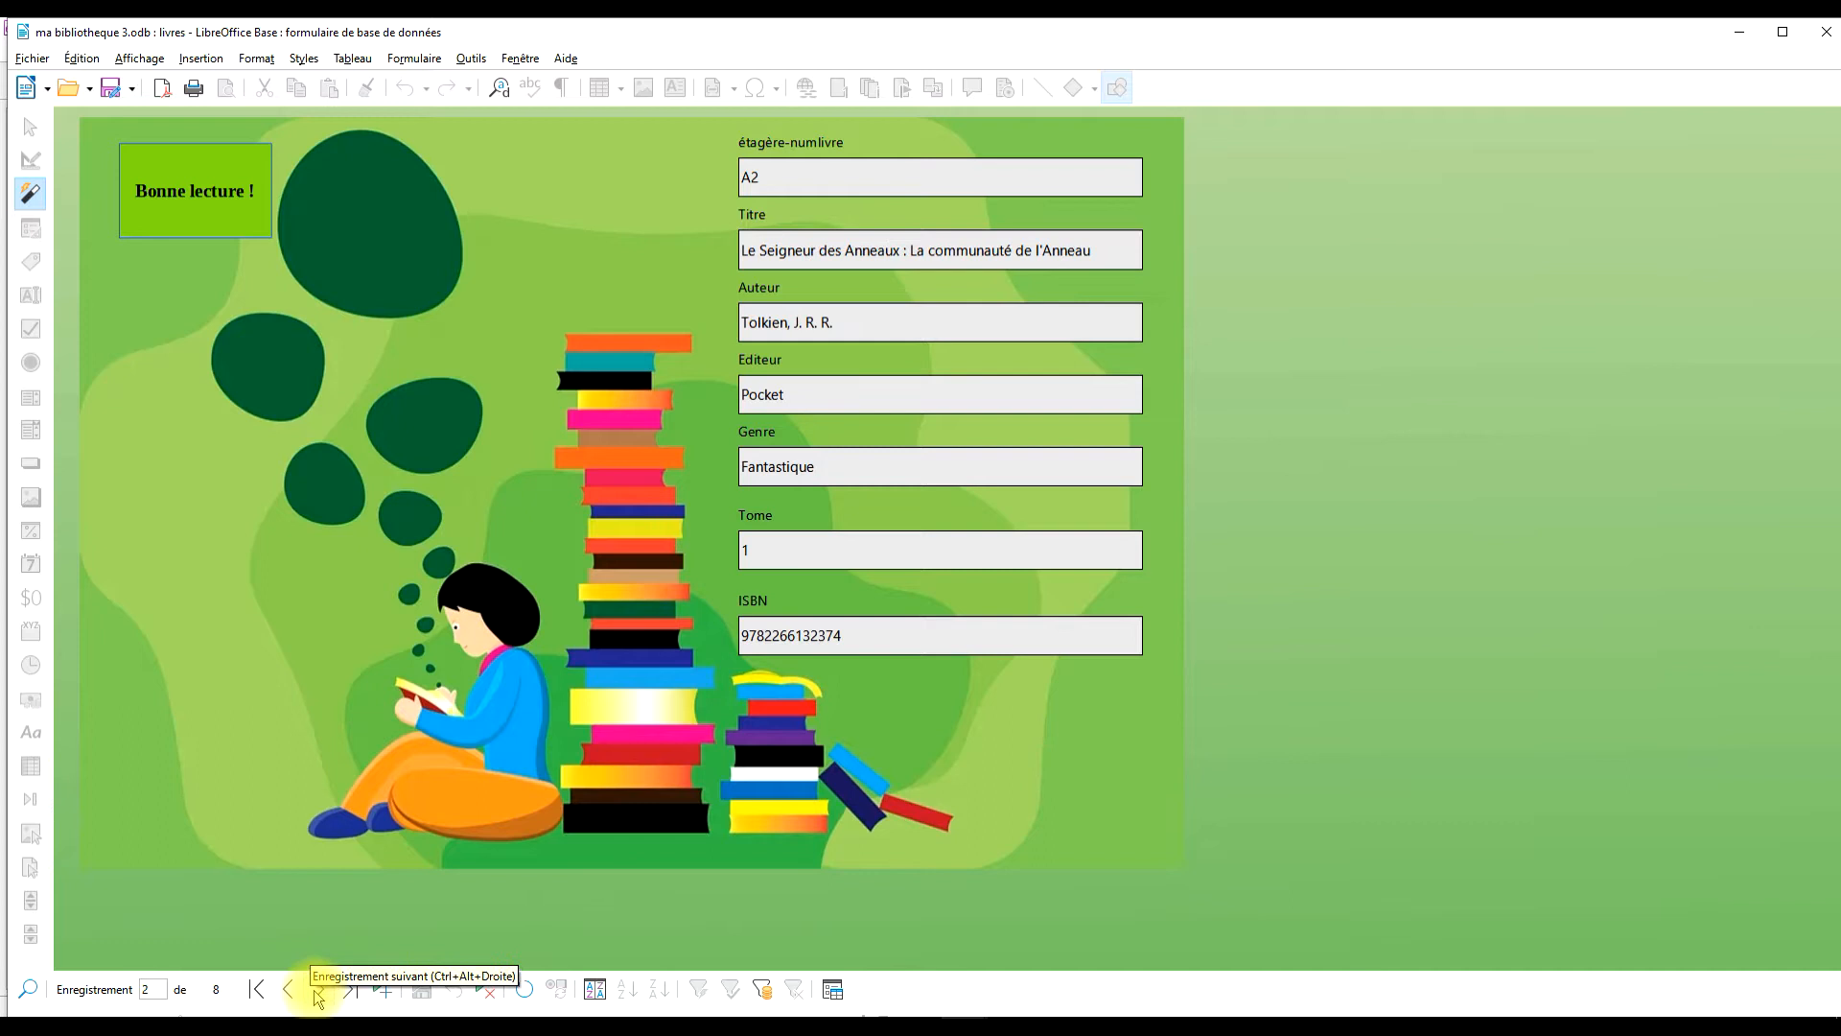
- Browse the book records in the livres form, and close the form
{"action": "left_click", "coordinate": [318, 992]}
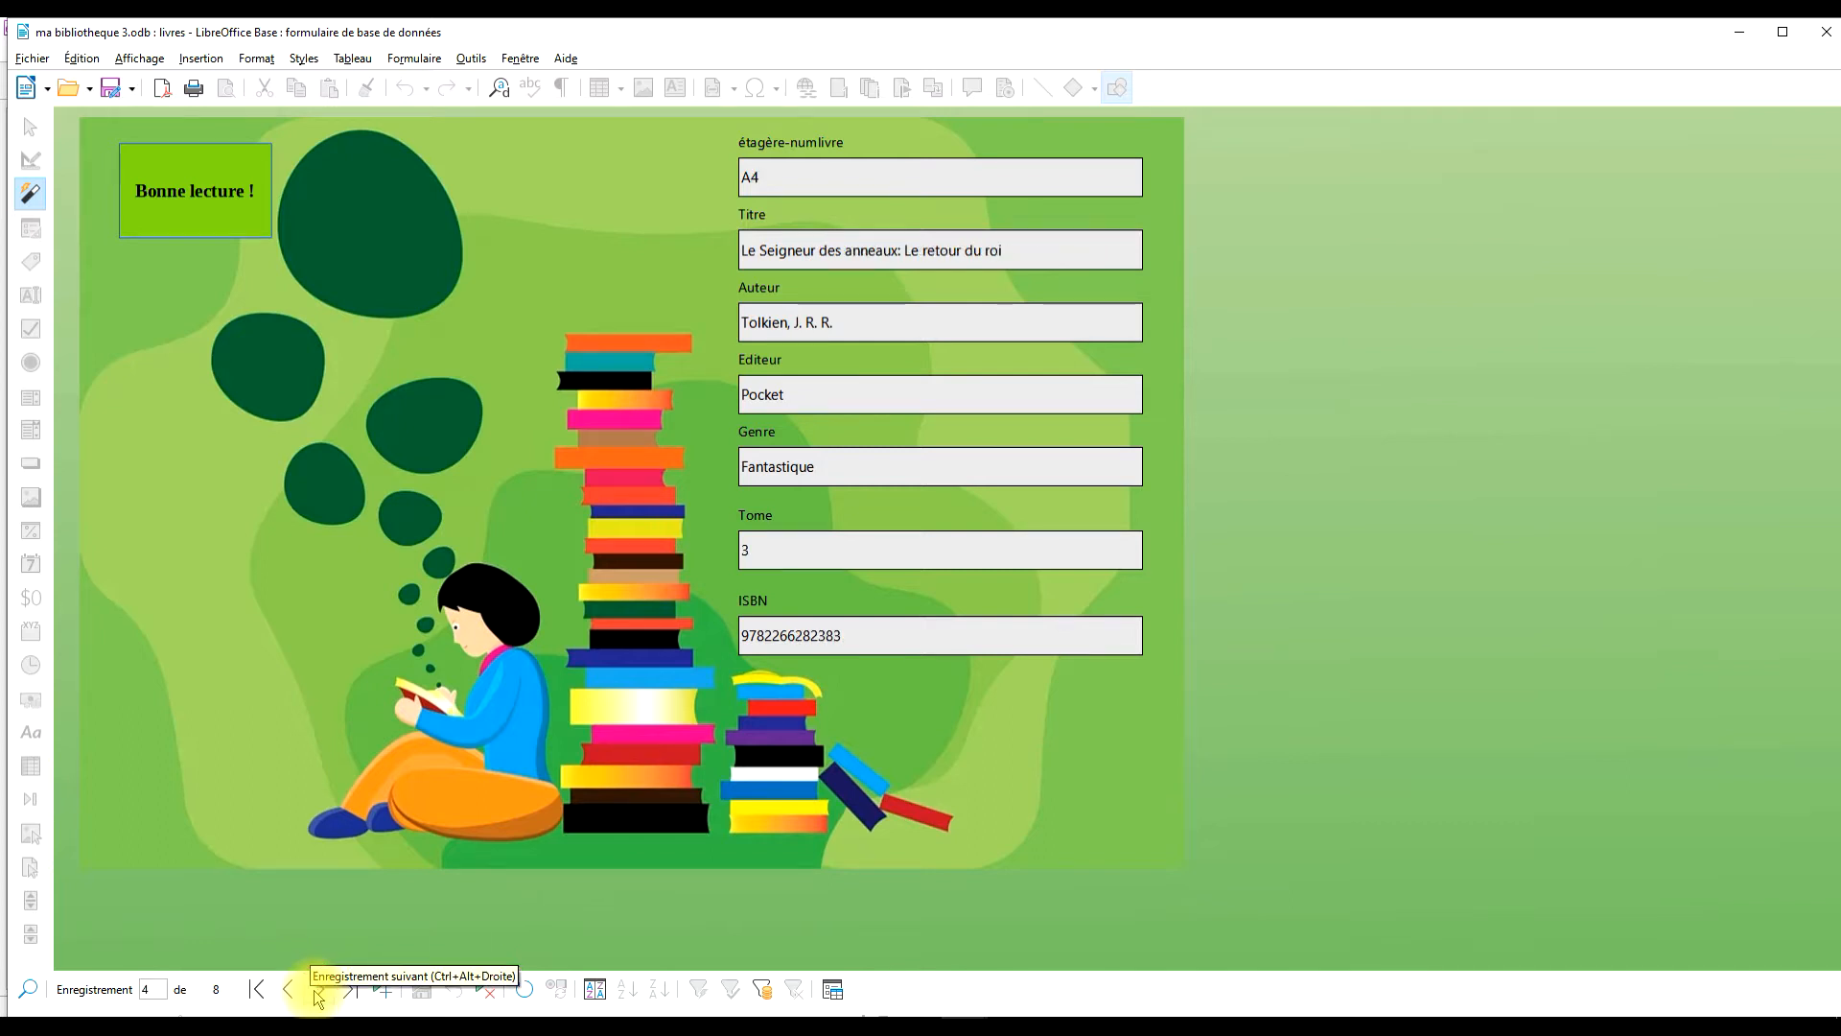
{"action": "left_click", "coordinate": [318, 991]}
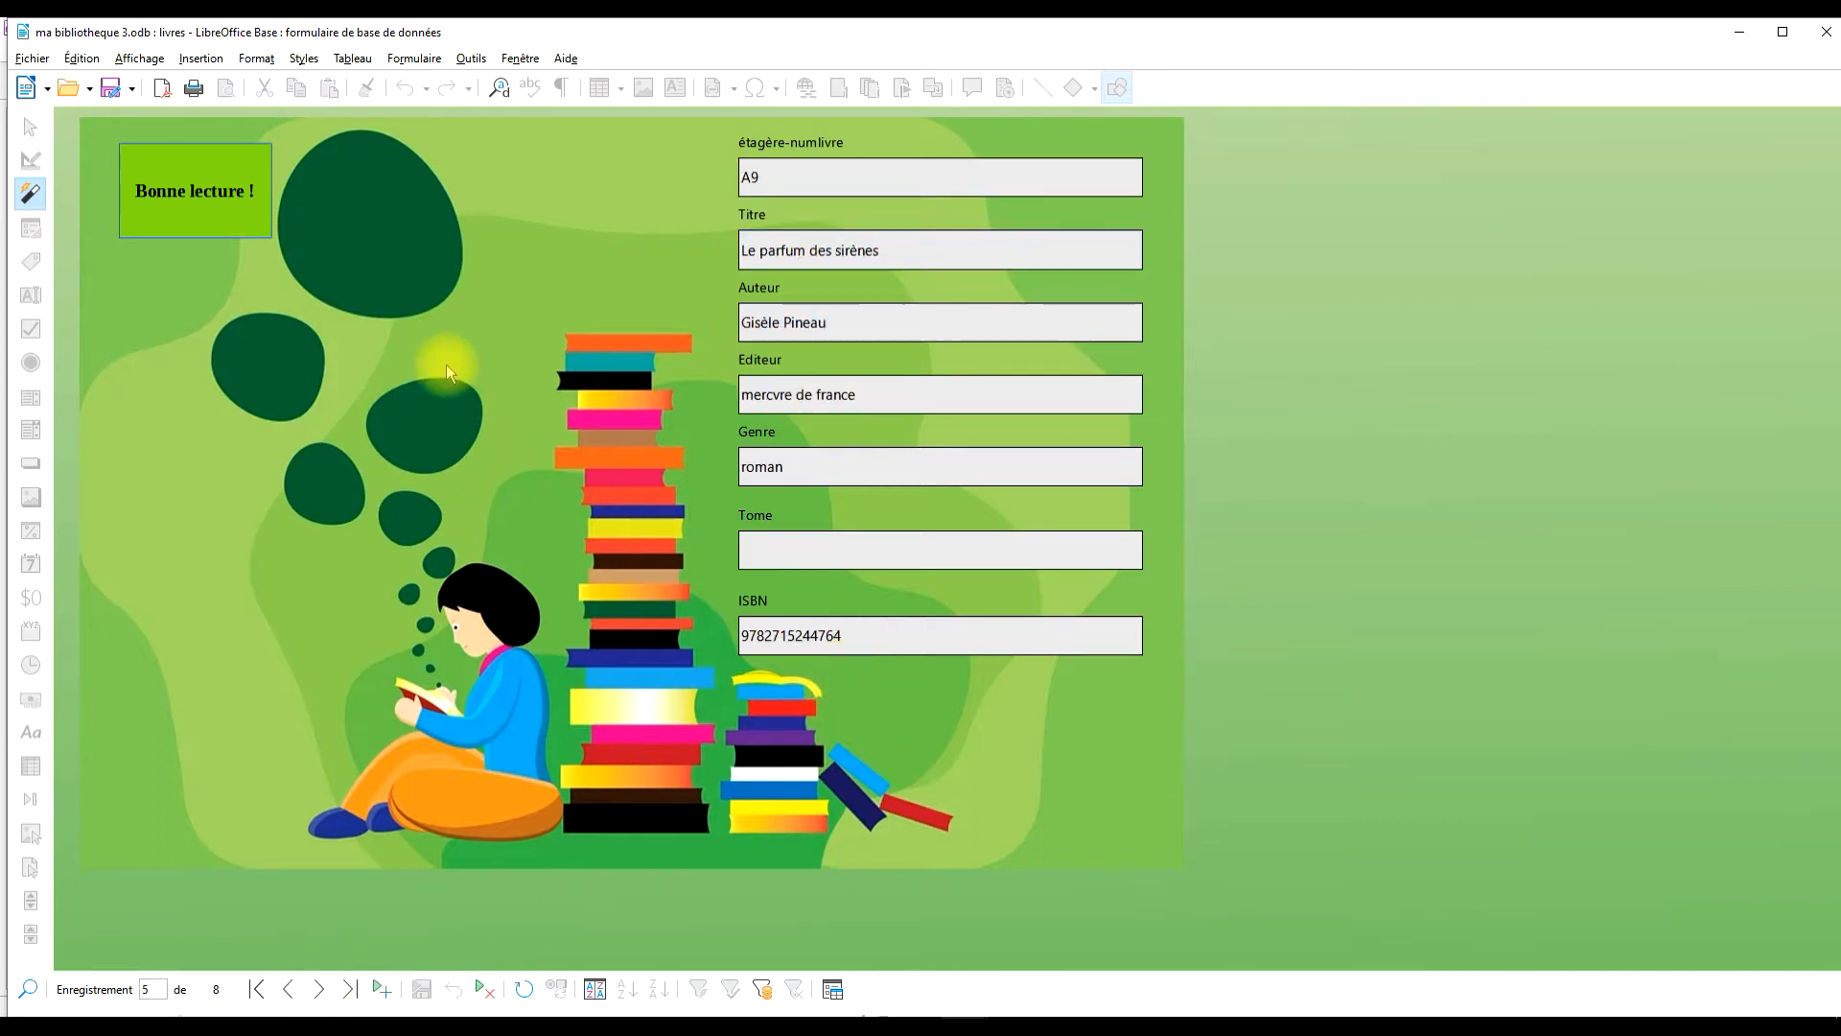
{"action": "left_click", "coordinate": [1819, 34]}
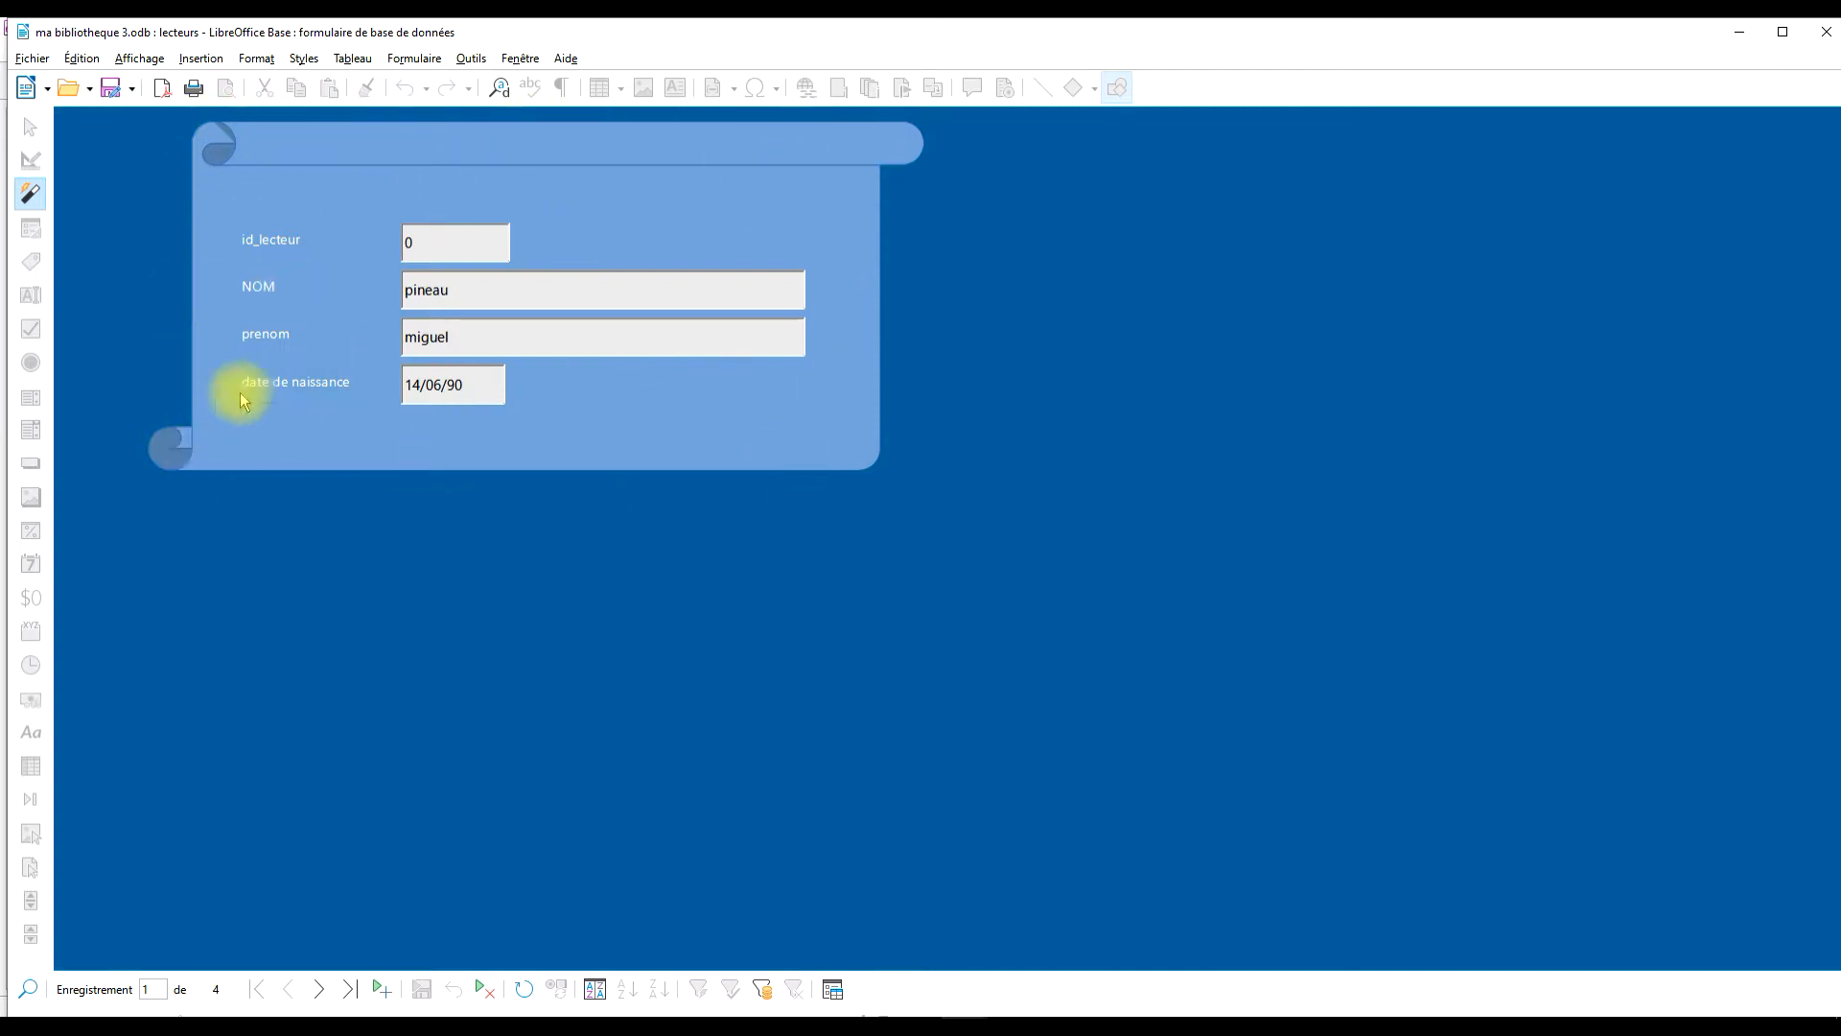
- View the "enregistrement des lectures et lecteurs" form and the lecteurs form, closing each one
{"action": "left_click", "coordinate": [1822, 32]}
{"action": "double_click", "coordinate": [259, 277]}
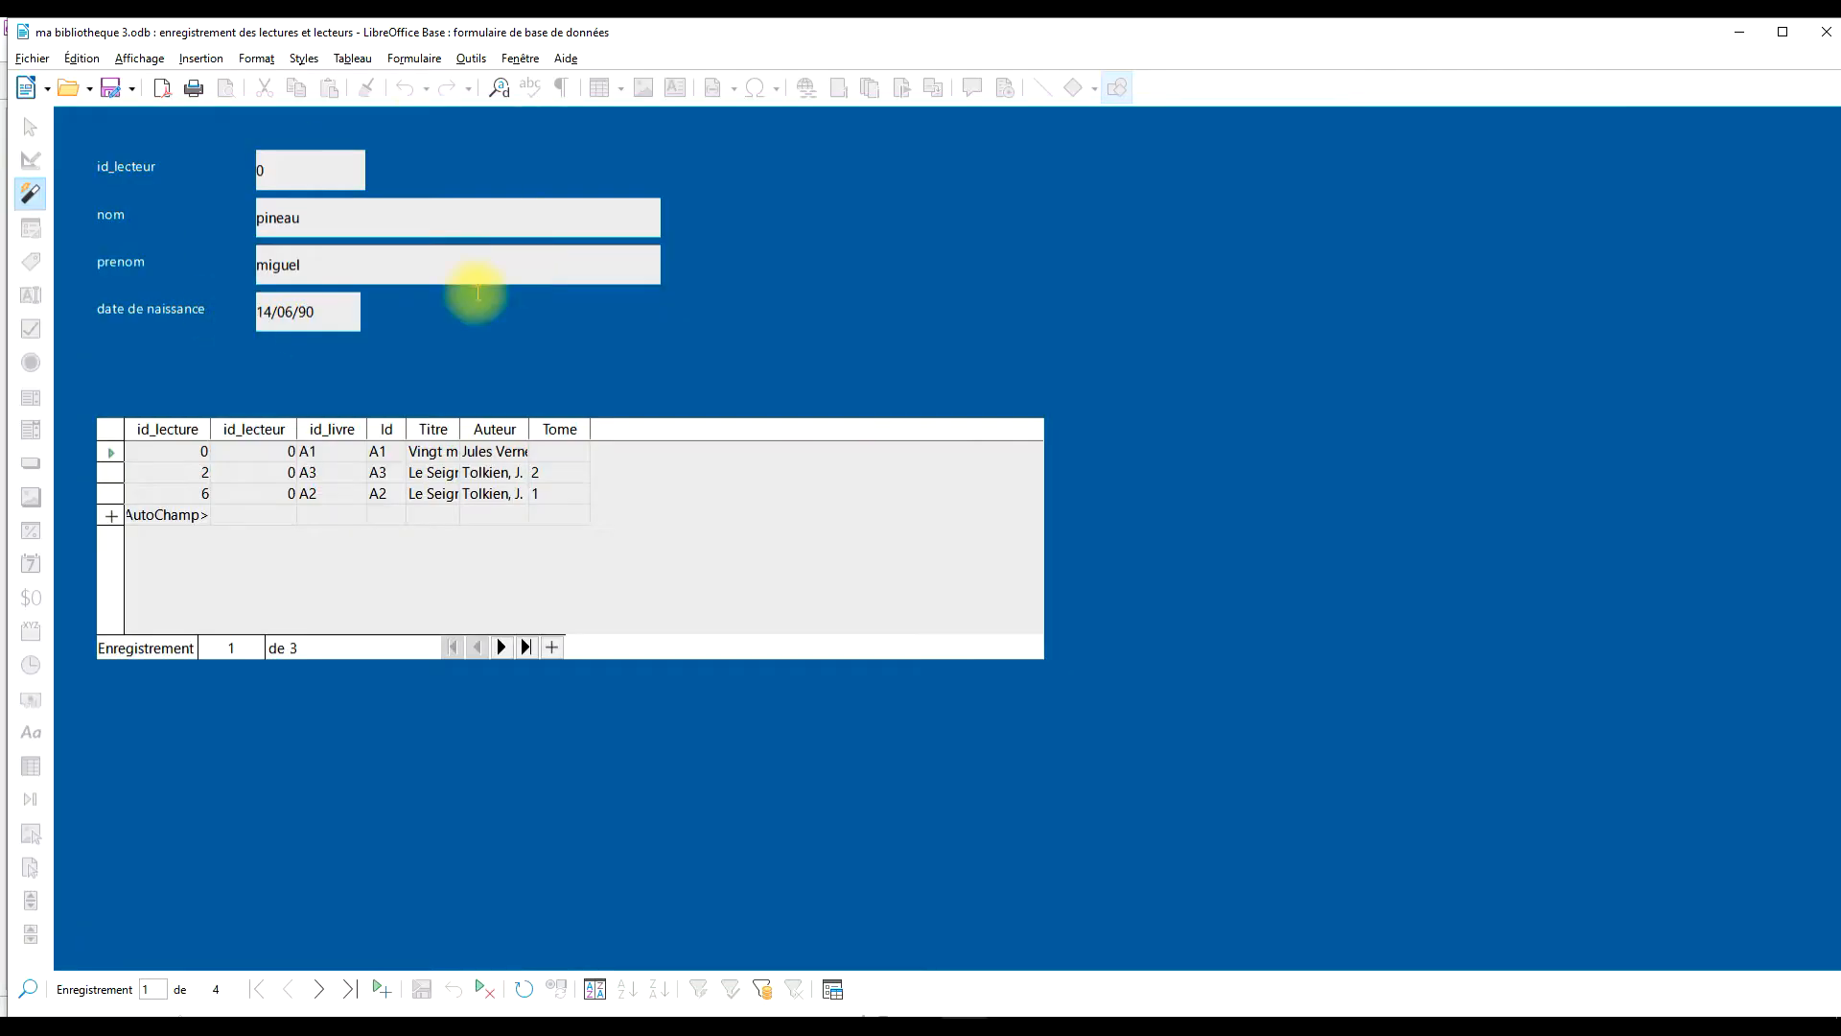
{"action": "left_click", "coordinate": [1822, 35]}
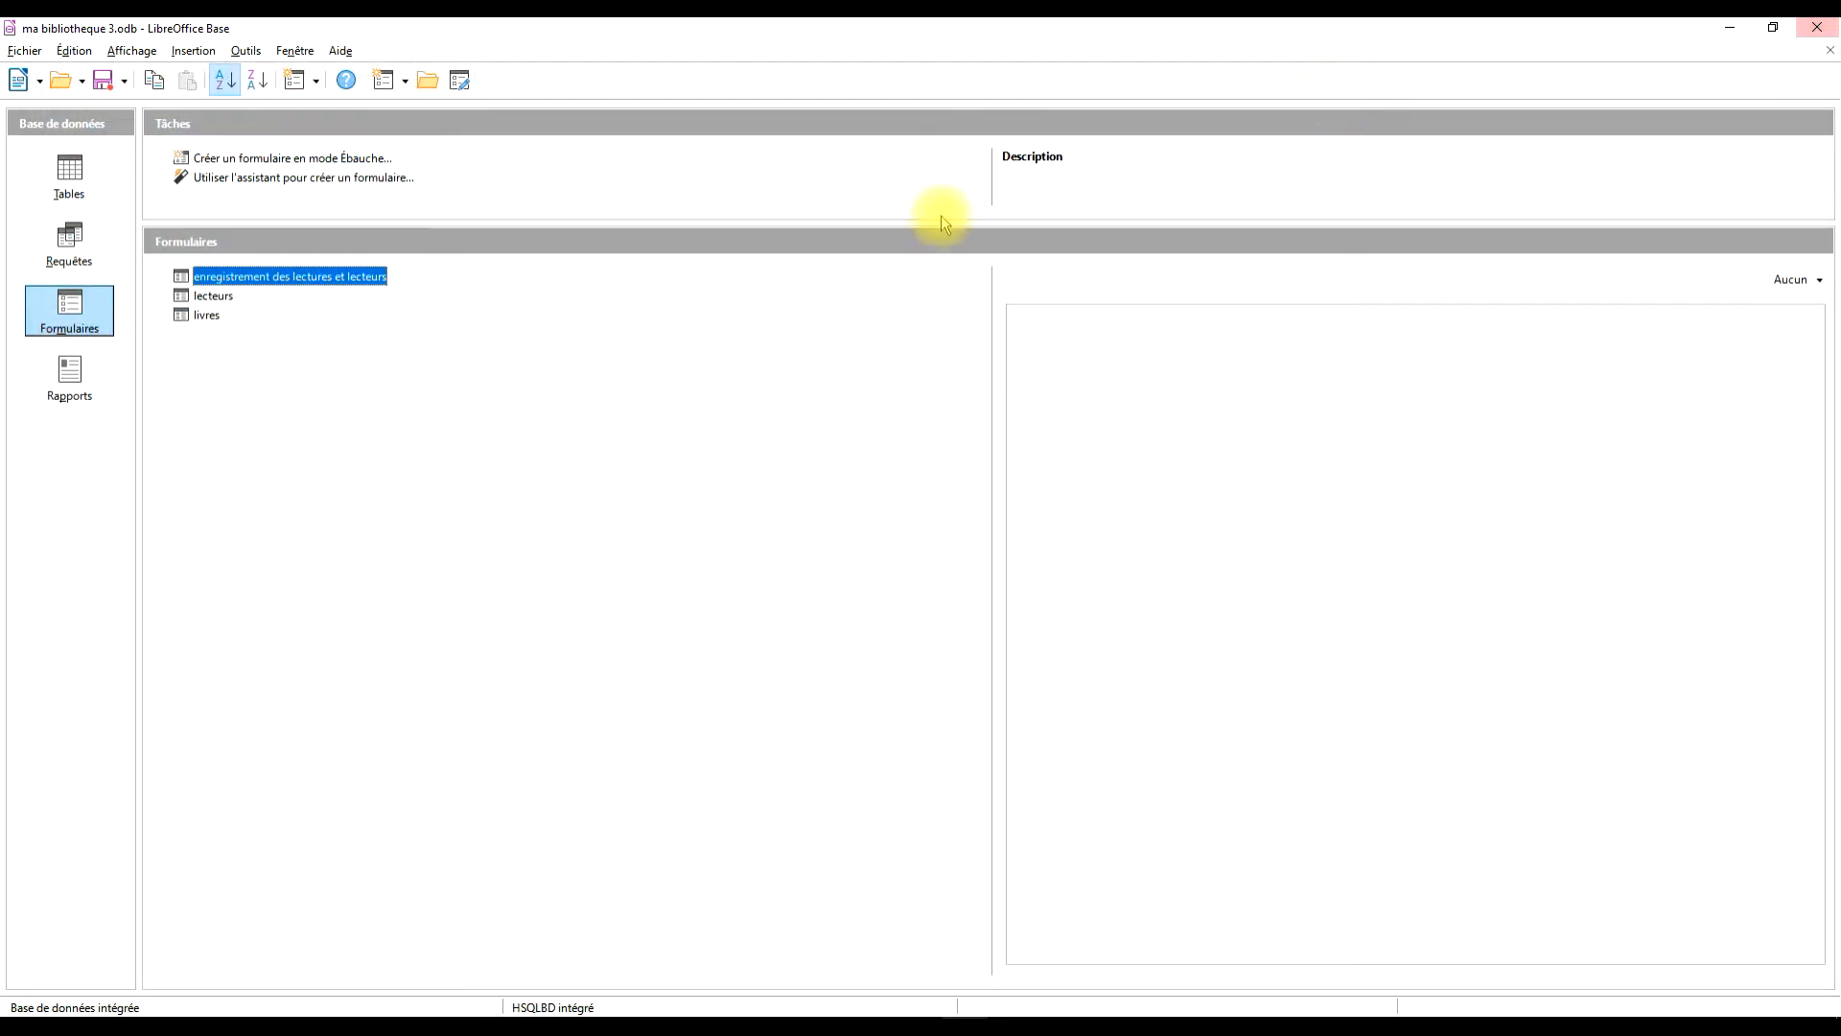
{"action": "double_click", "coordinate": [211, 297]}
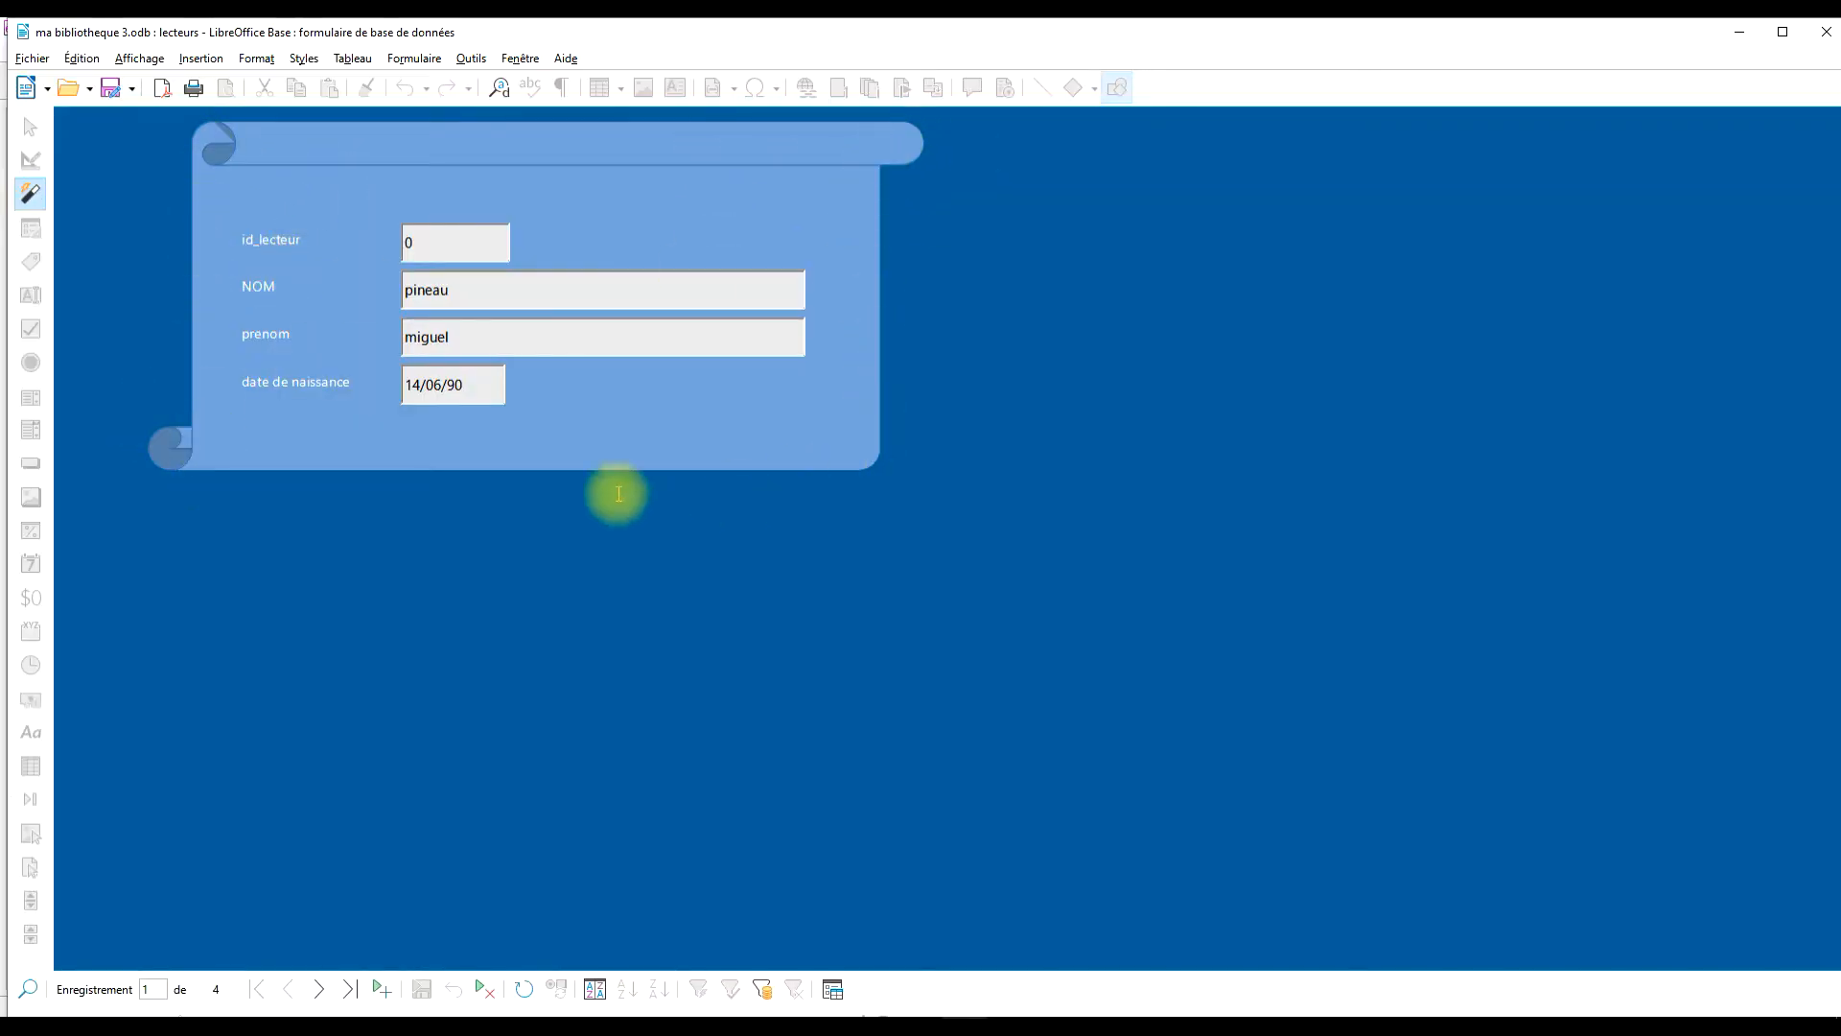
{"action": "left_click", "coordinate": [1827, 31]}
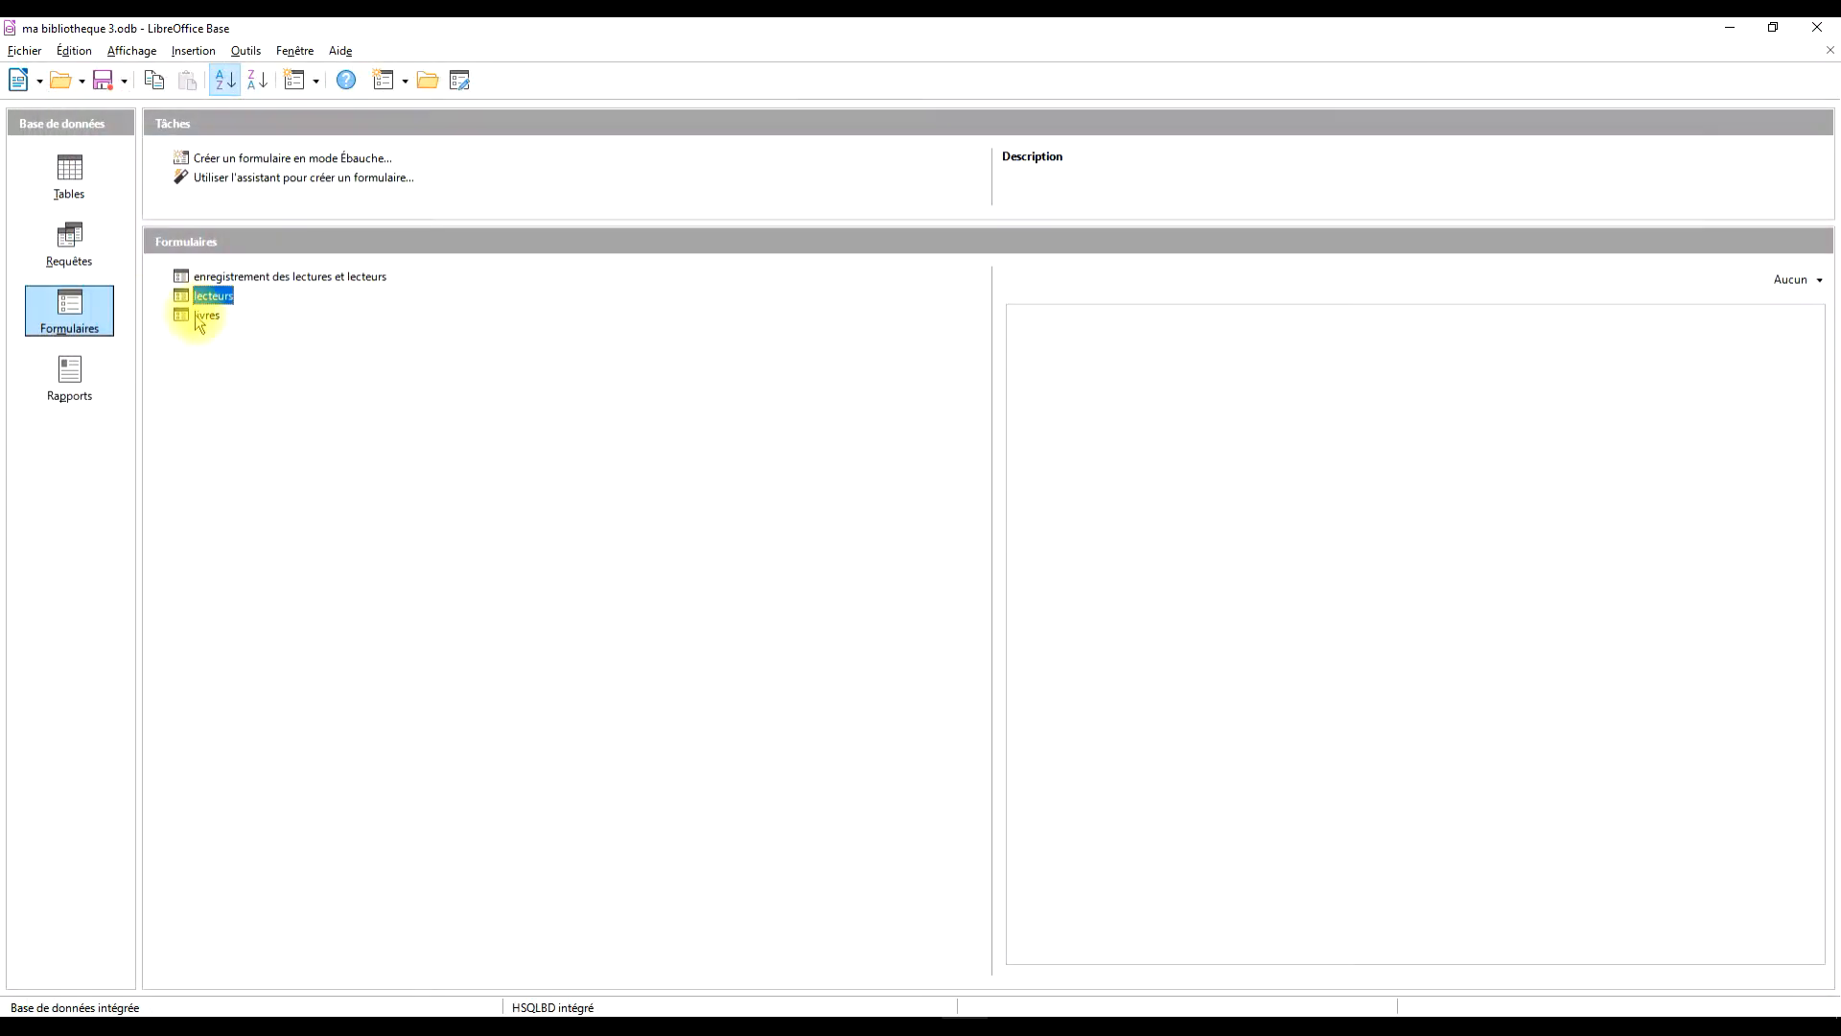
- Open the livres form and start a new record with étagère-numlivre B8
{"action": "double_click", "coordinate": [196, 317]}
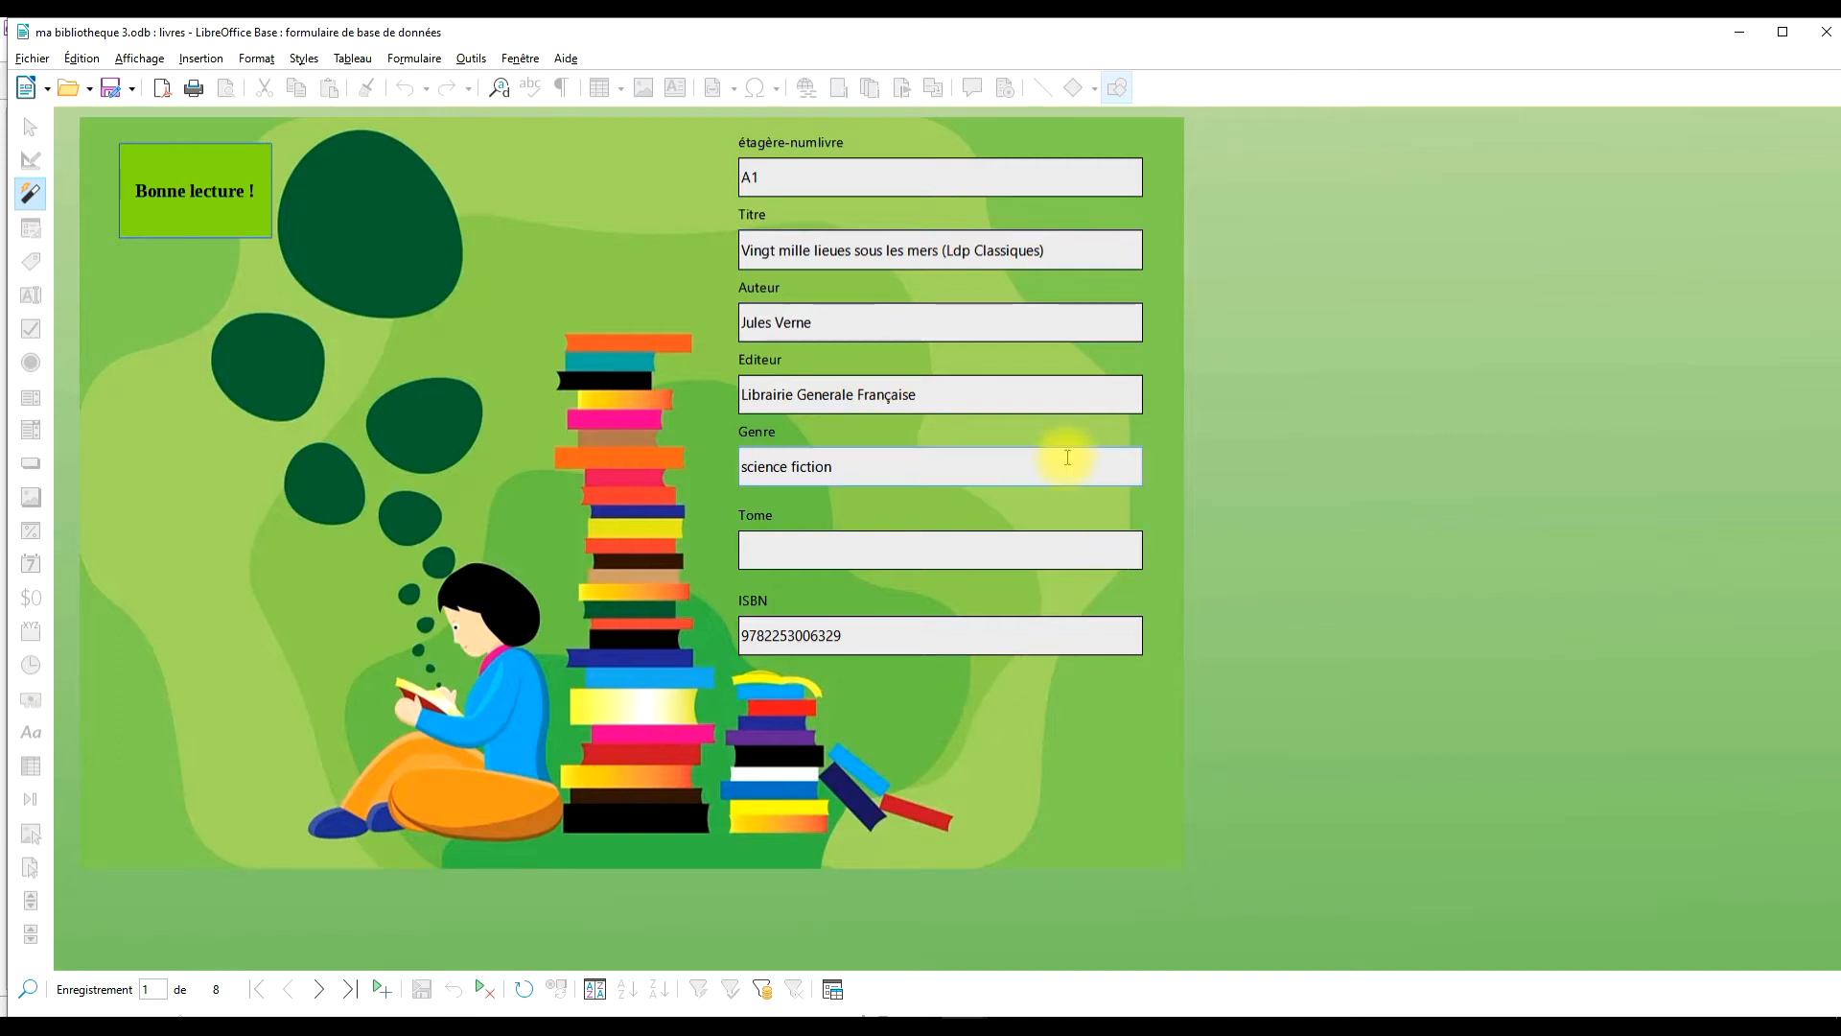
{"action": "left_click", "coordinate": [350, 988]}
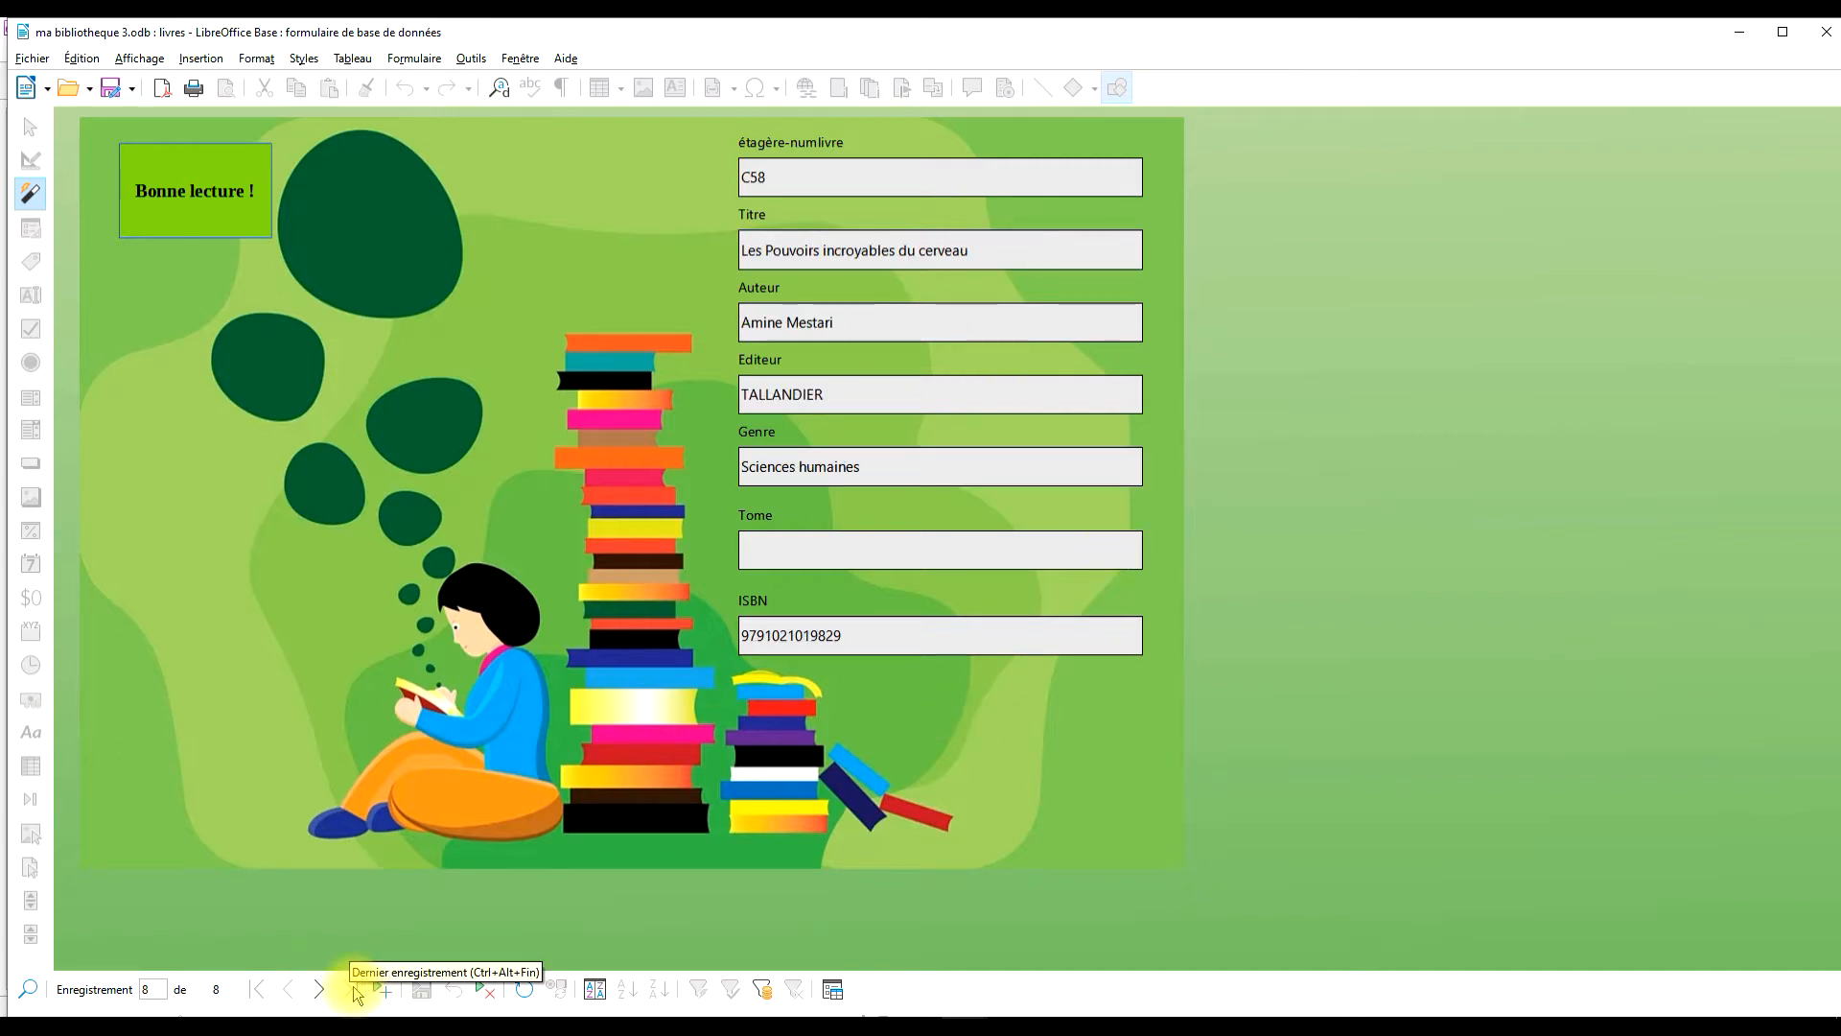
{"action": "left_click", "coordinate": [372, 988]}
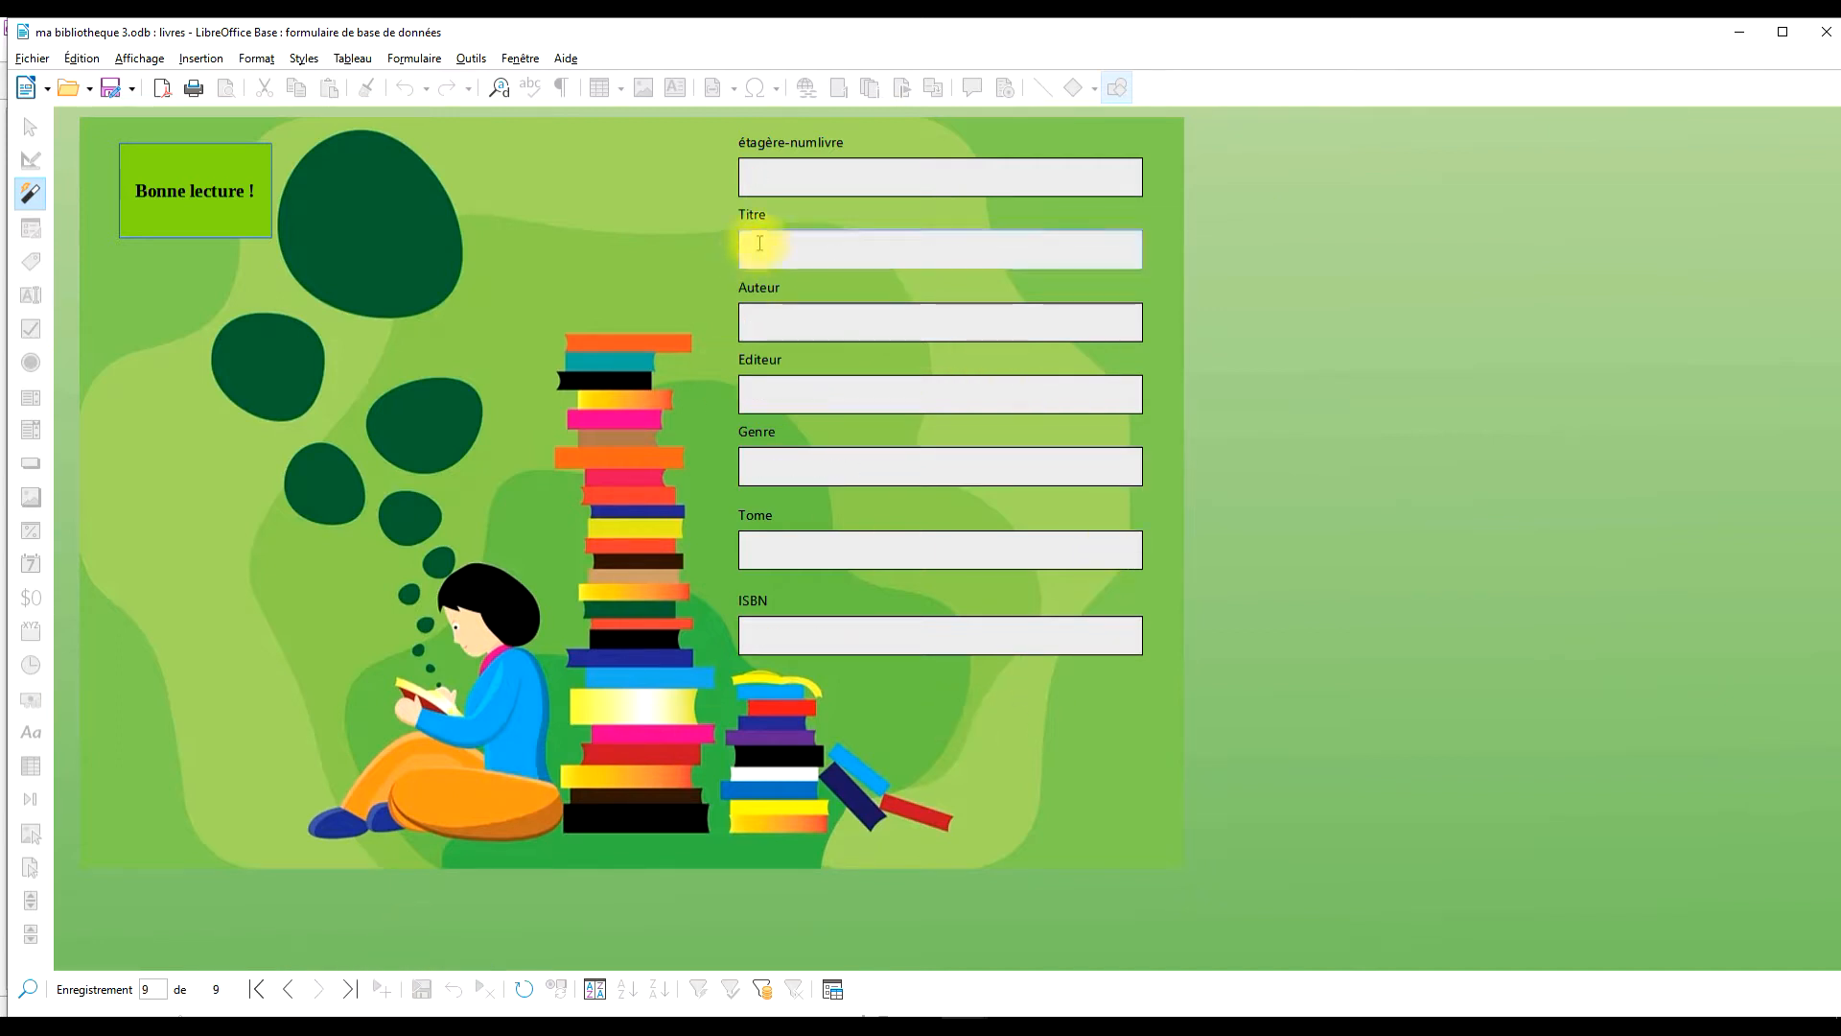
{"action": "left_click", "coordinate": [783, 189]}
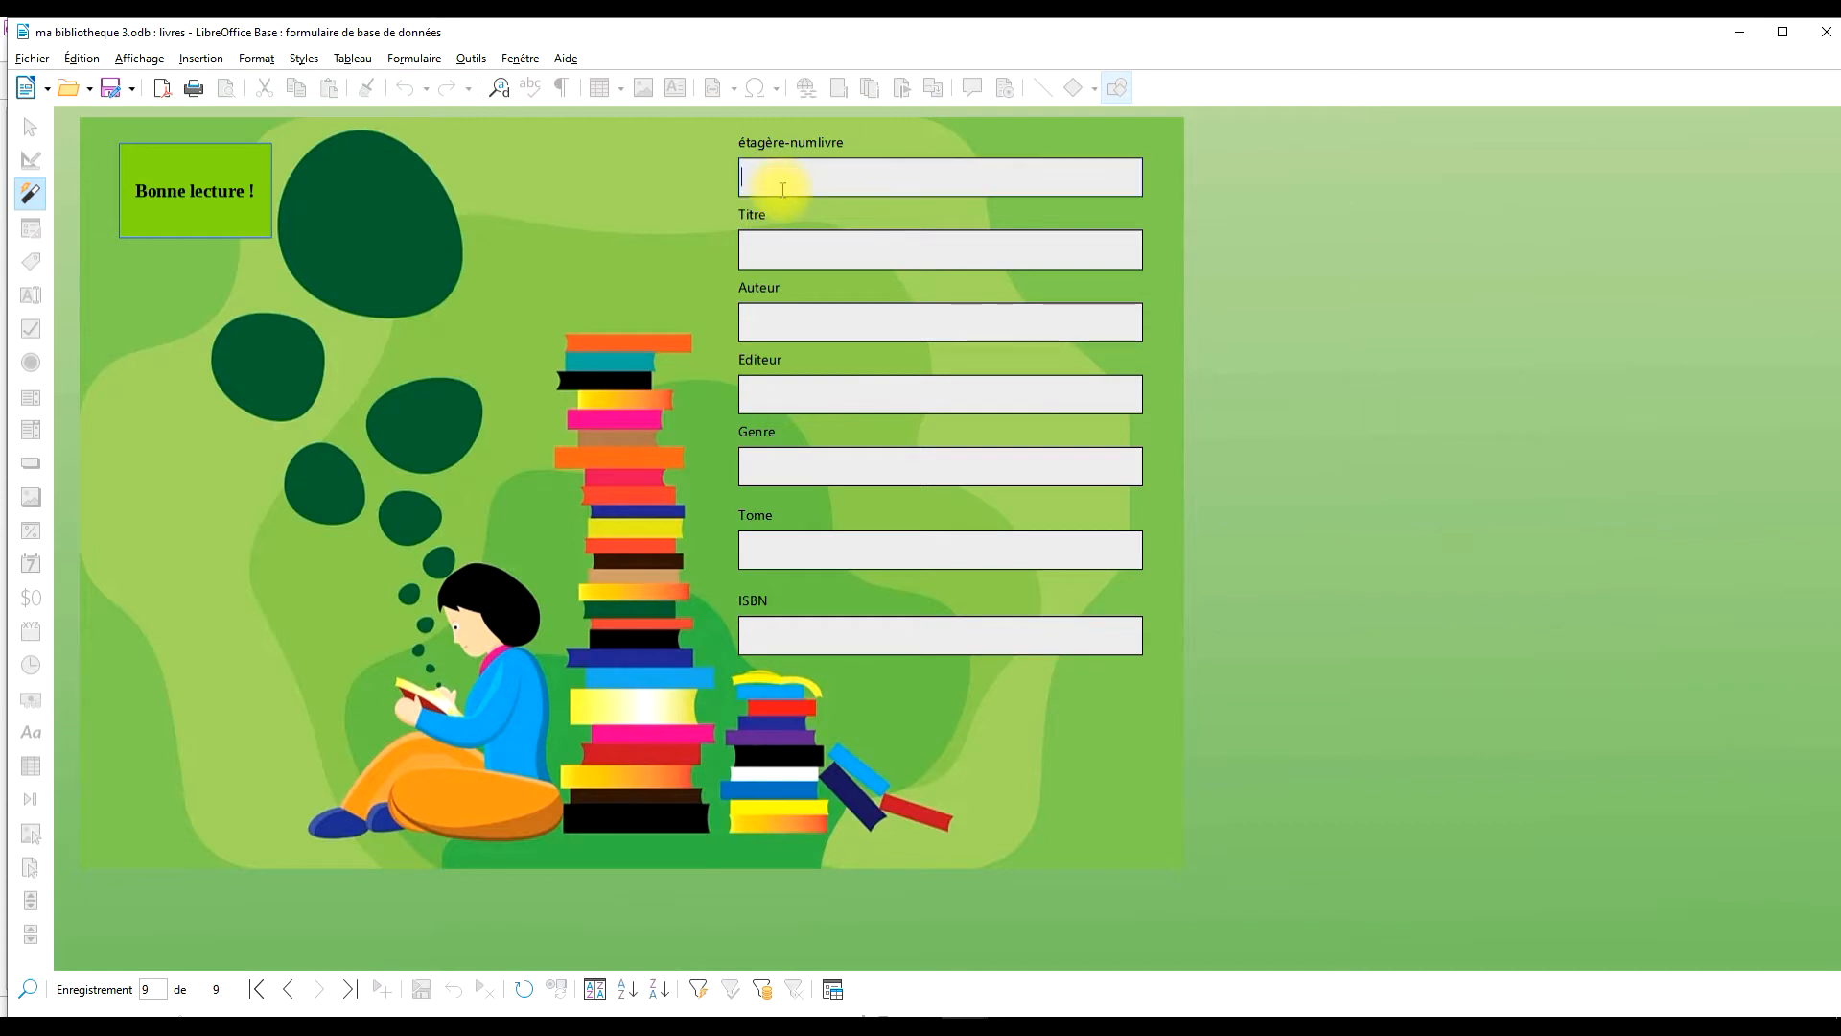
{"action": "type", "text": "B8"}
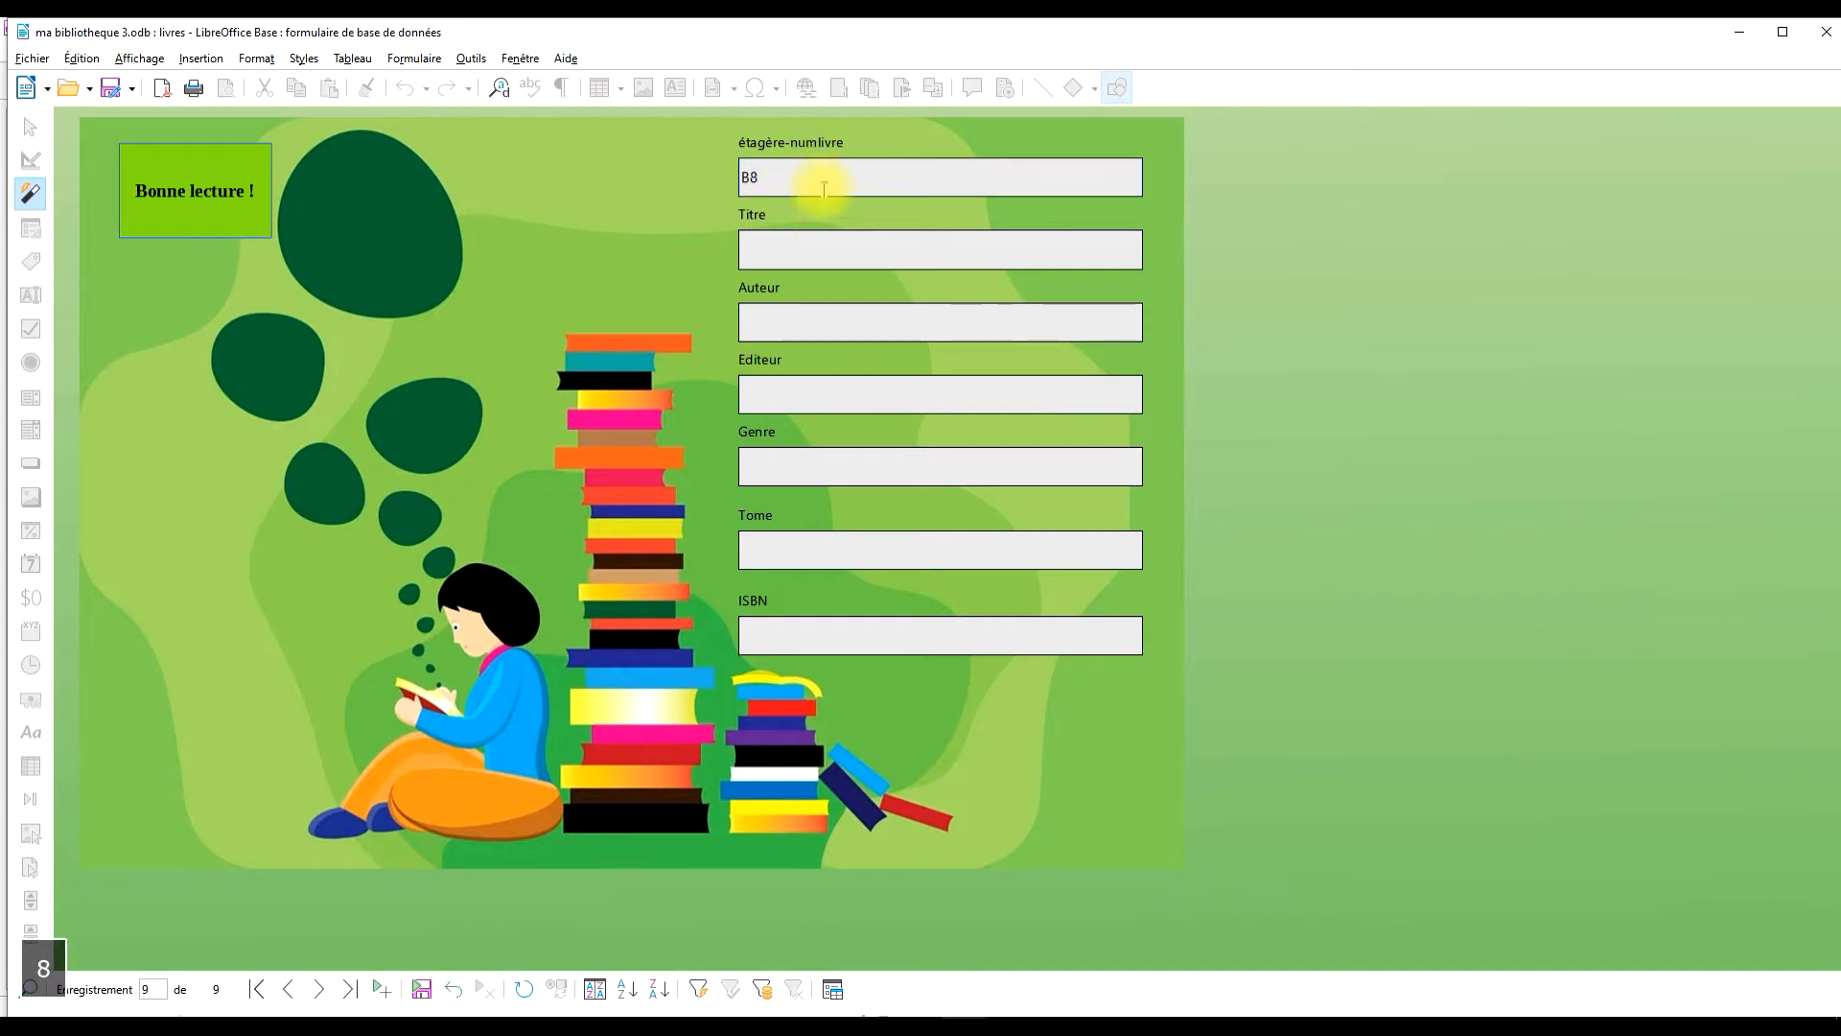
- Fill in the new book's Titre as fsdfsd, Auteur as dfsfsdf, Editeur as dsffsdf and Genre as sdffs
{"action": "left_click", "coordinate": [823, 243]}
{"action": "type", "text": "fsdfsd"}
{"action": "left_click", "coordinate": [802, 321]}
{"action": "type", "text": "dfsfsdf"}
{"action": "left_click", "coordinate": [834, 393]}
{"action": "type", "text": "dsffsdf"}
{"action": "left_click", "coordinate": [853, 462]}
{"action": "type", "text": "sdffs"}
{"action": "left_click", "coordinate": [827, 543]}
{"action": "type", "text": "sd"}
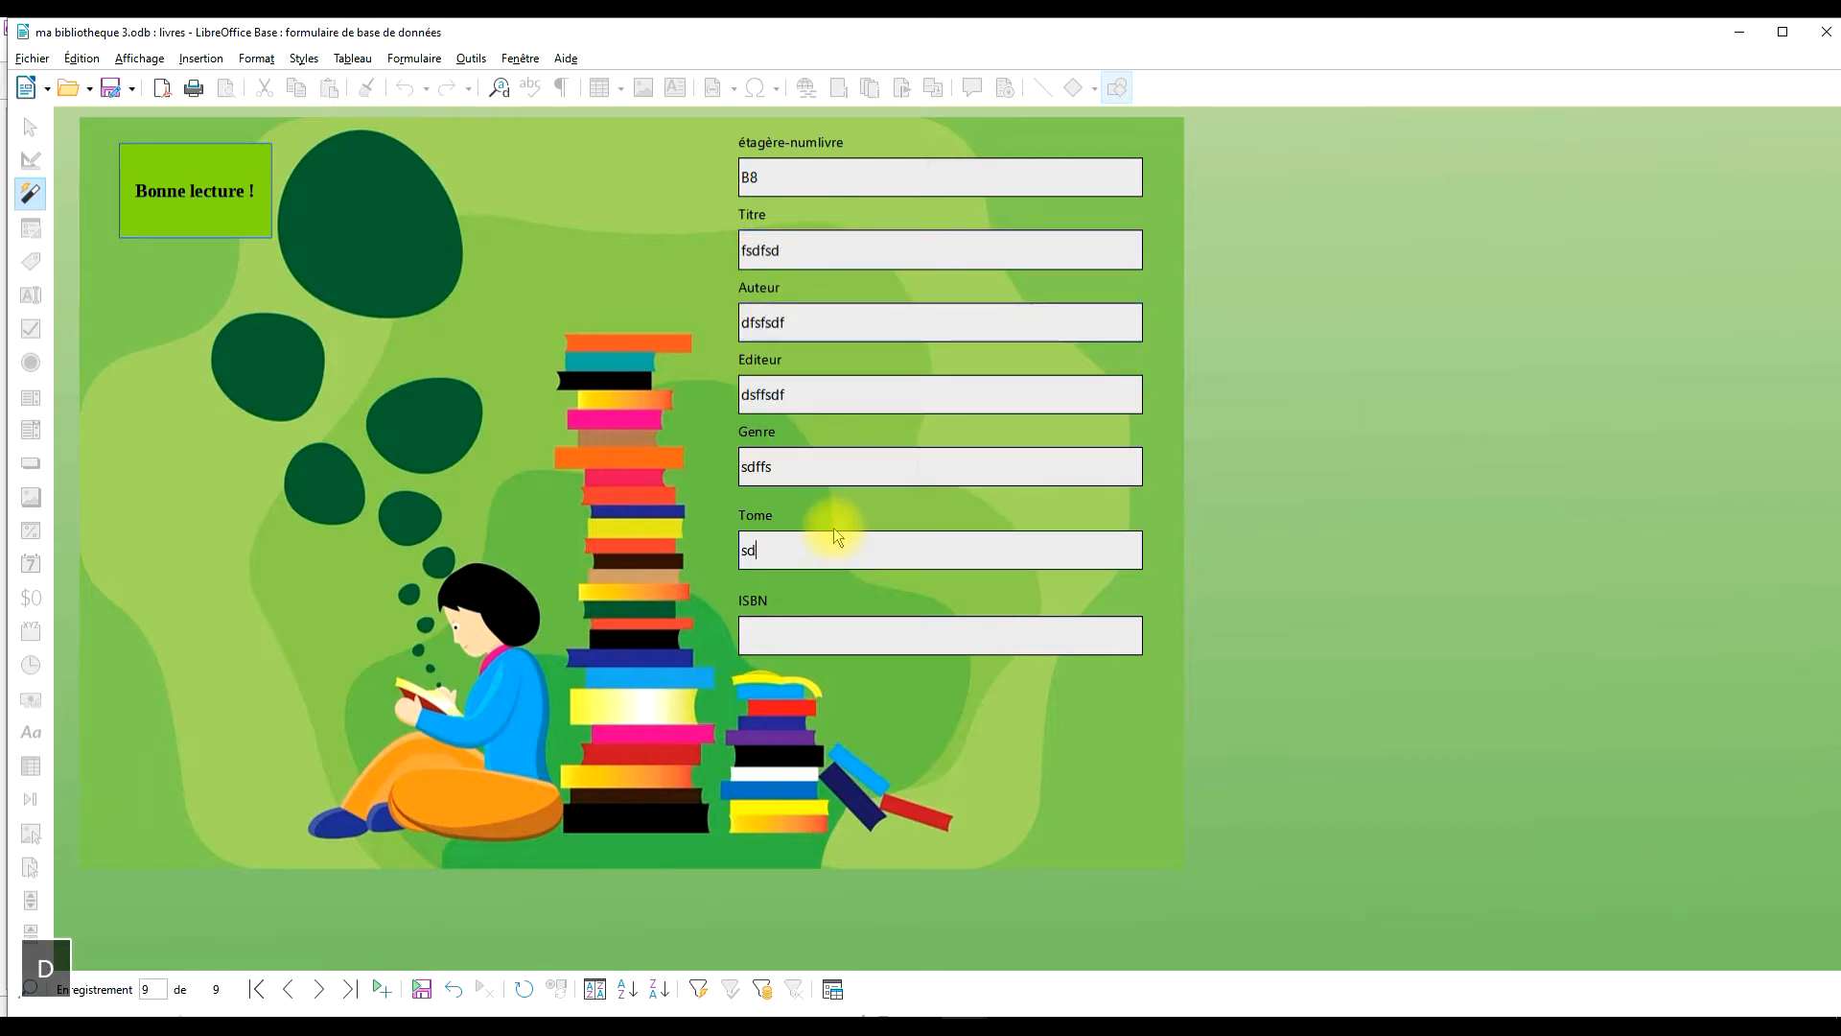
{"action": "key", "text": "BackSpace"}
{"action": "key", "text": "BackSpace"}
{"action": "type", "text": "2"}
{"action": "left_click", "coordinate": [824, 638]}
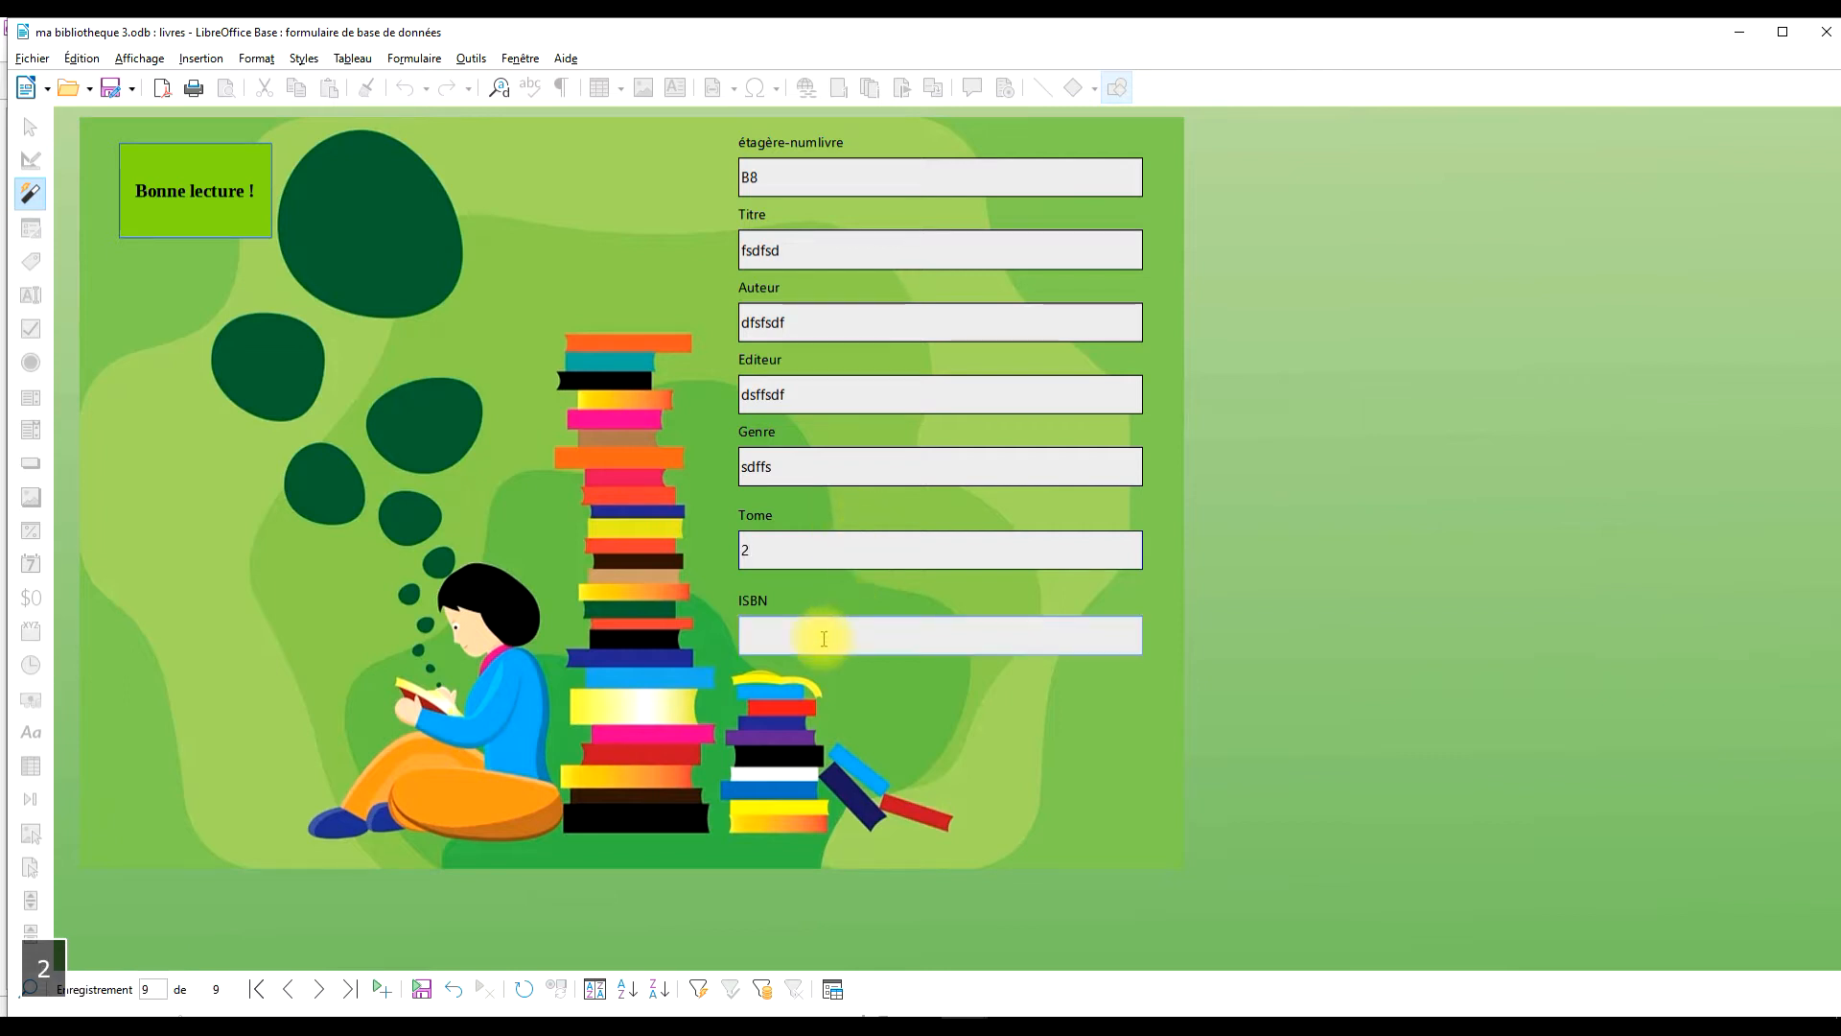
{"action": "type", "text": "5565453543453"}
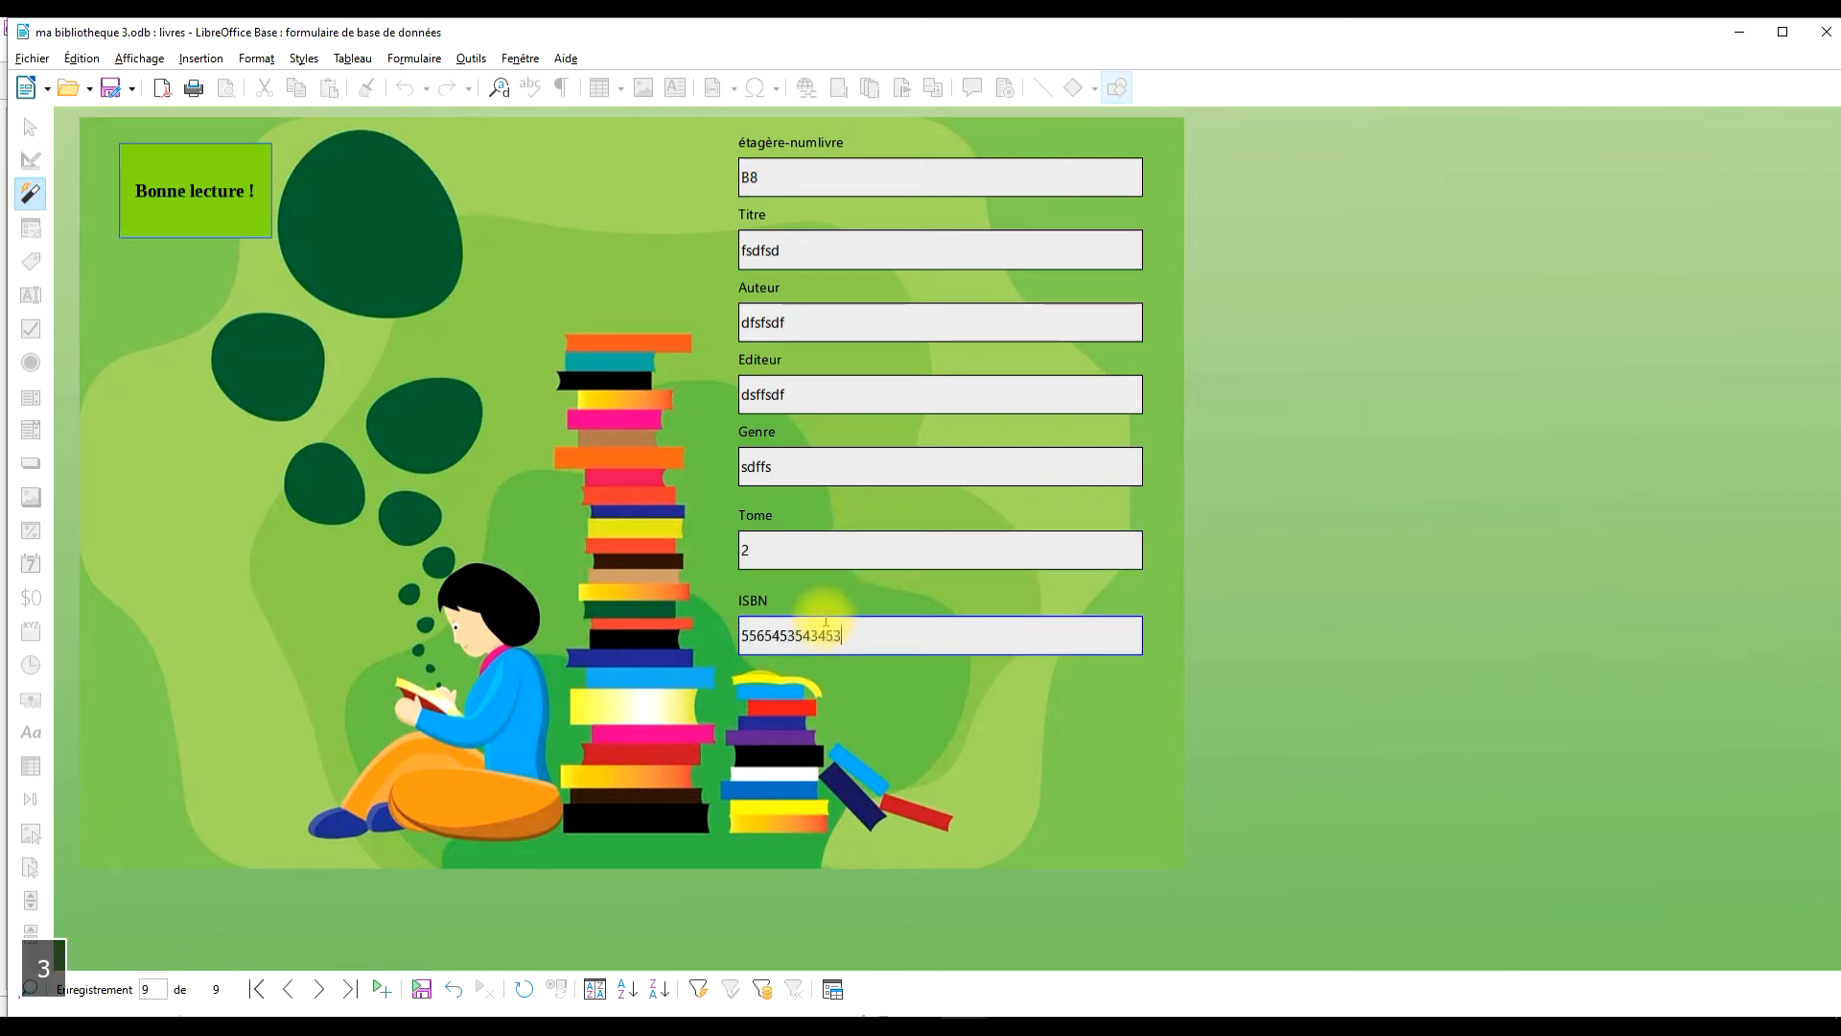
- Return to the first book record, page forward to the B8 record, and browse back through the preceding books
{"action": "left_click", "coordinate": [338, 986]}
{"action": "left_click", "coordinate": [256, 989]}
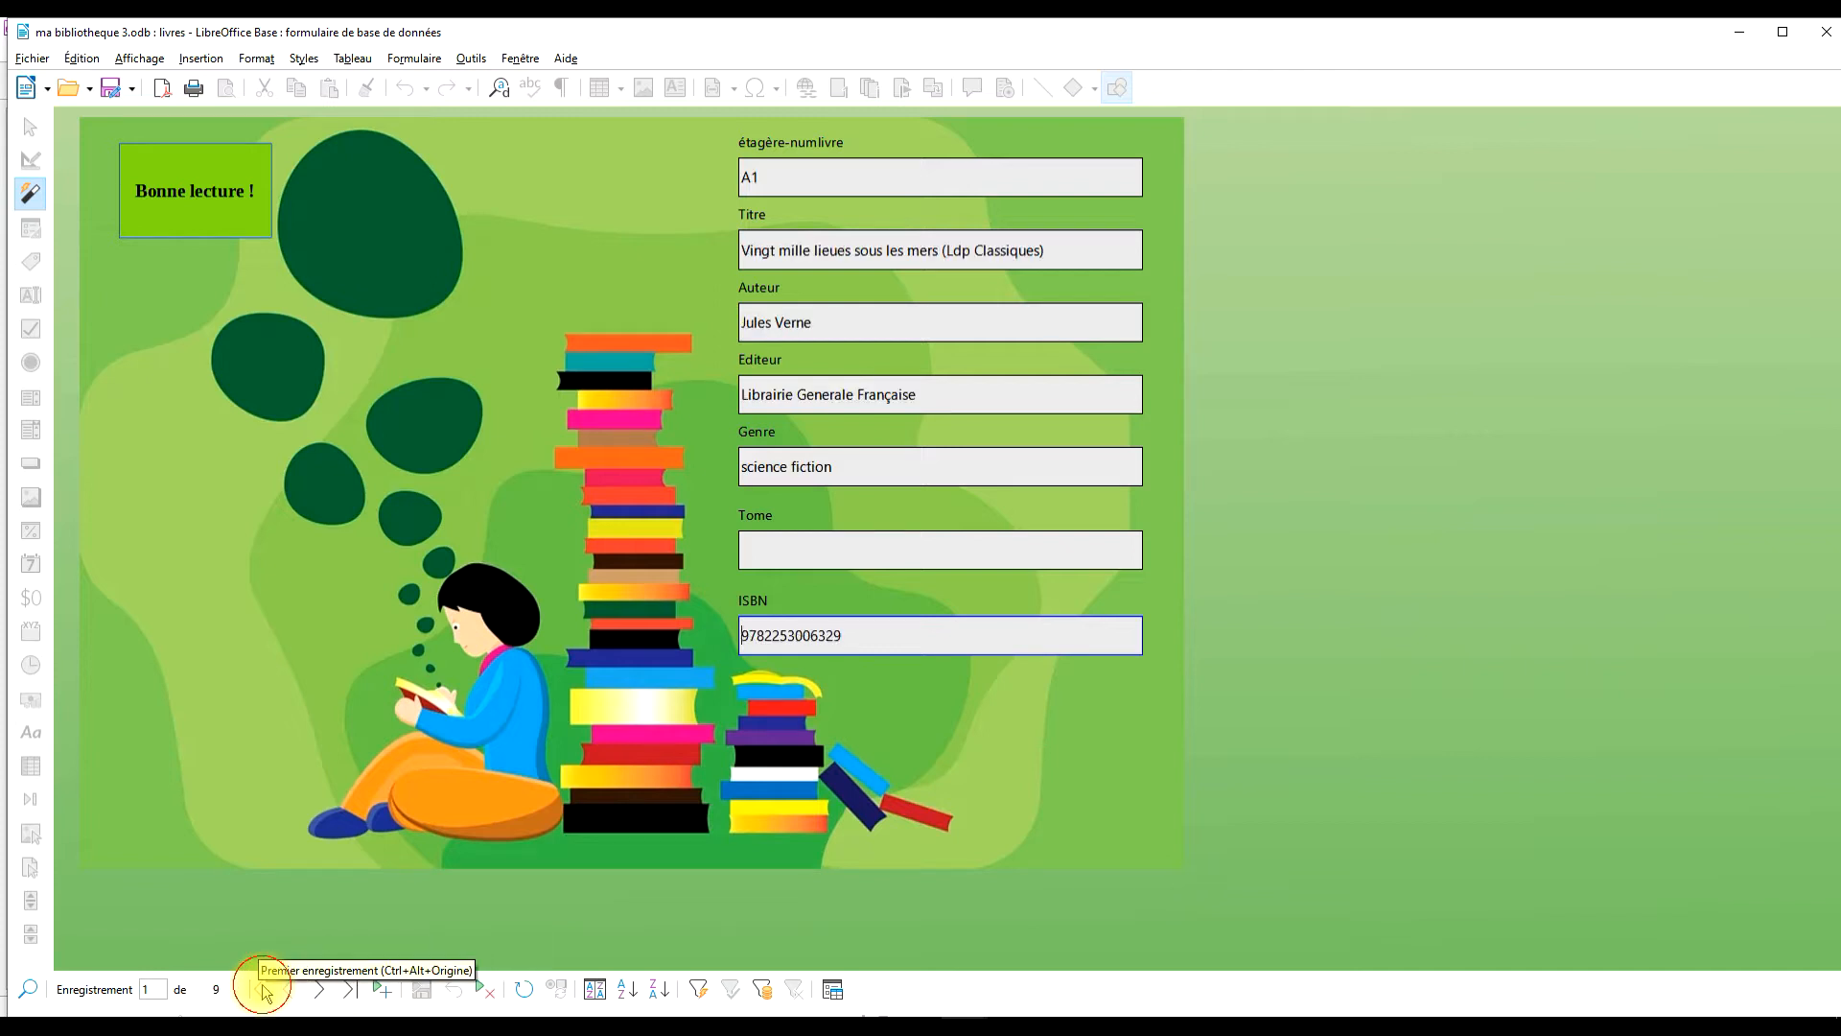
{"action": "left_click", "coordinate": [319, 989]}
{"action": "left_click", "coordinate": [319, 988]}
{"action": "left_click", "coordinate": [320, 989]}
{"action": "left_click", "coordinate": [319, 989]}
{"action": "left_click", "coordinate": [320, 988]}
{"action": "left_click", "coordinate": [317, 988]}
{"action": "left_click", "coordinate": [316, 988]}
{"action": "left_click", "coordinate": [316, 989]}
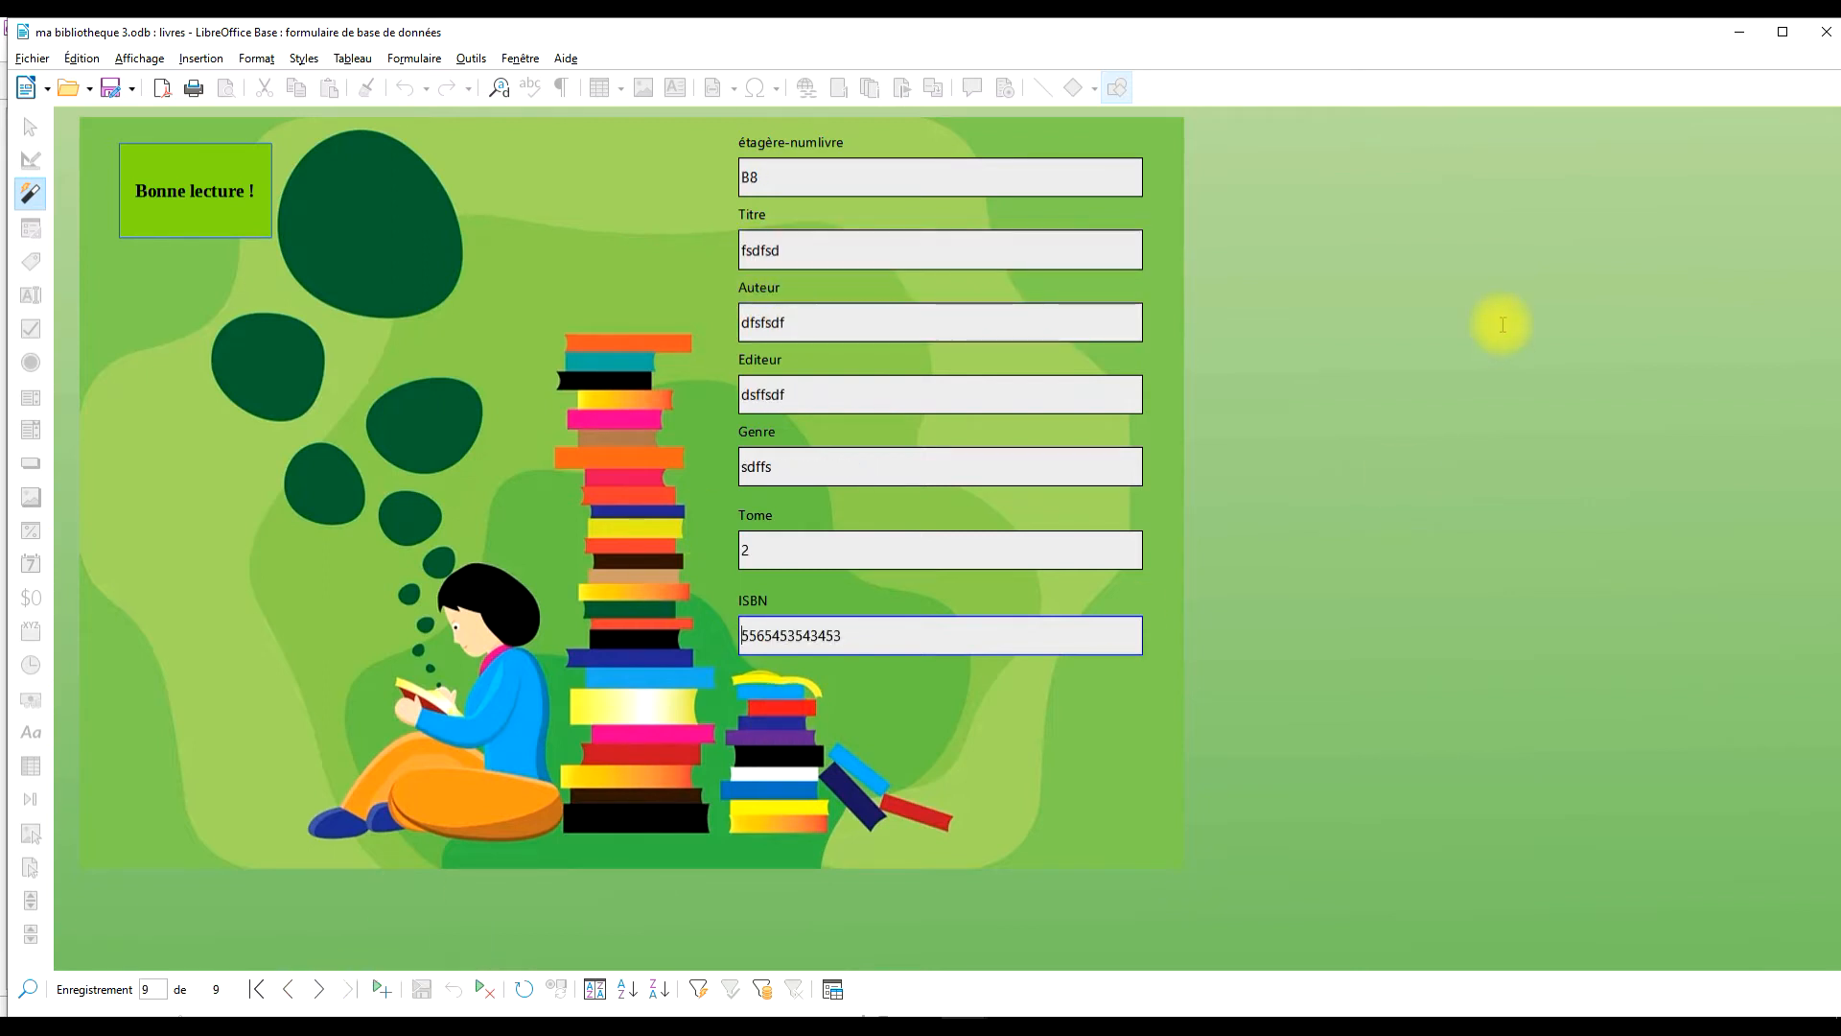
{"action": "left_click", "coordinate": [290, 991]}
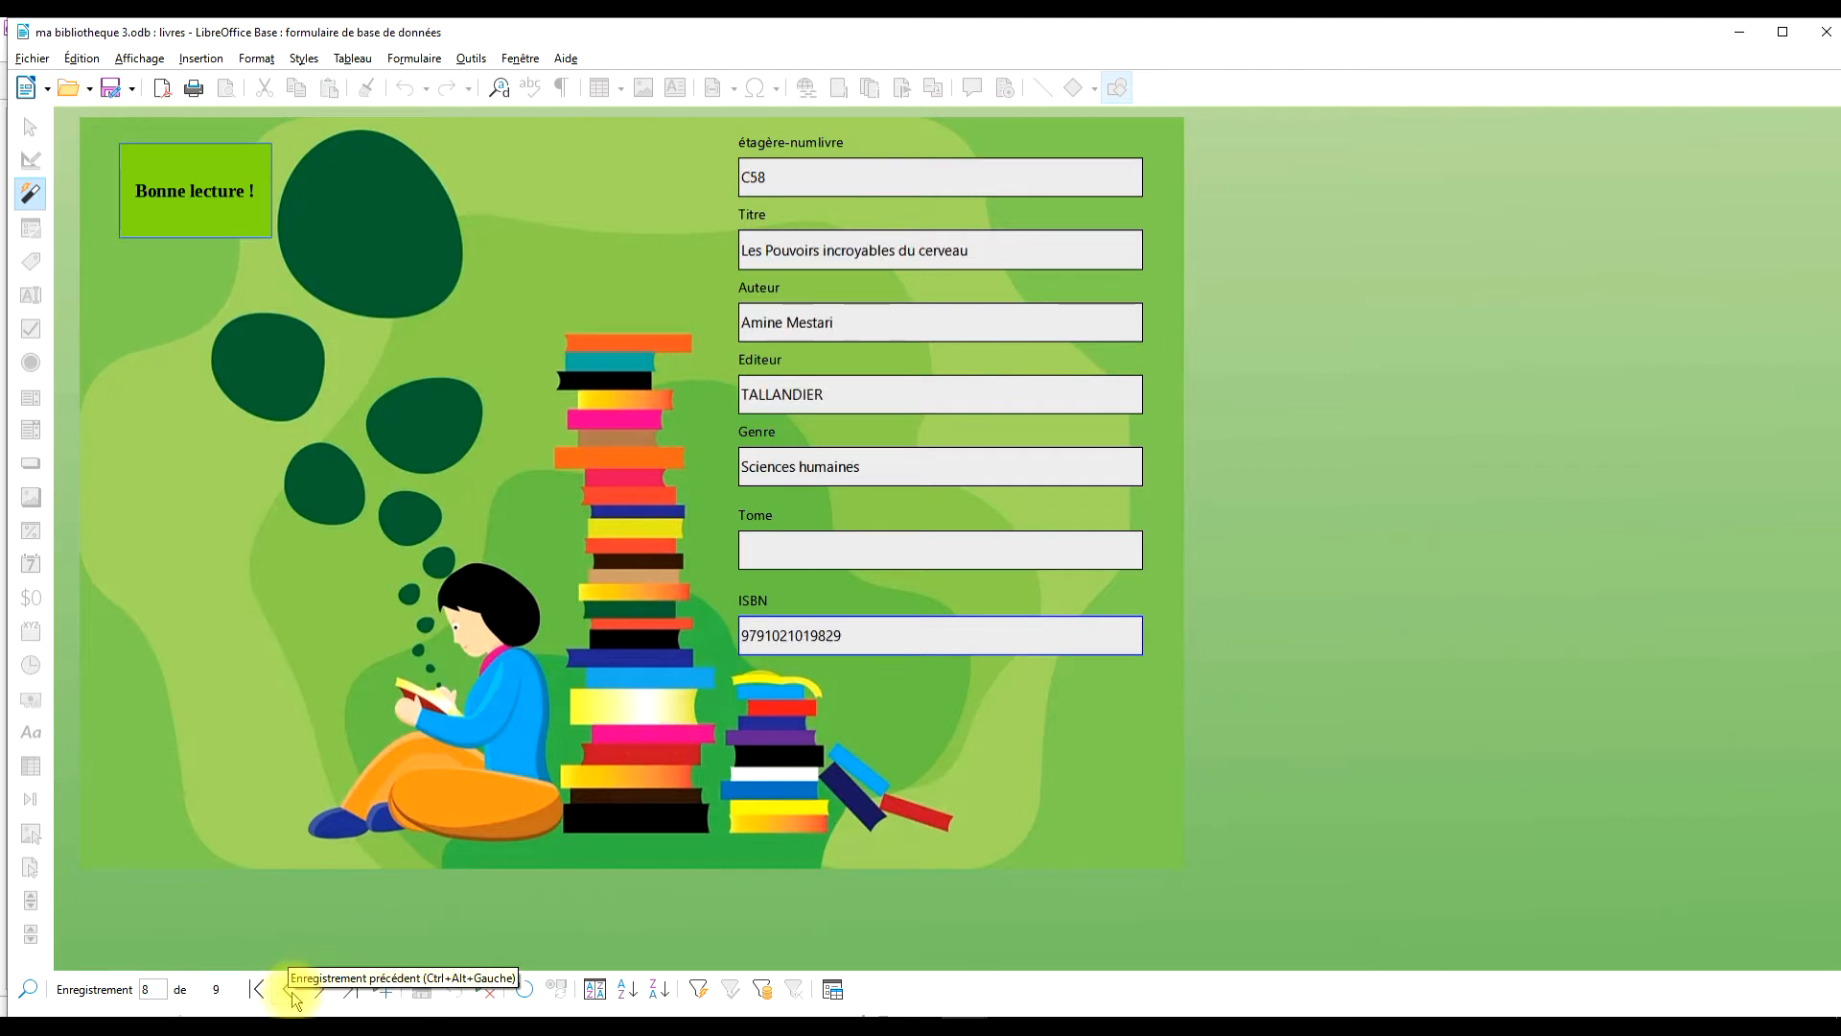
{"action": "left_click", "coordinate": [291, 992]}
{"action": "left_click", "coordinate": [291, 993]}
{"action": "left_click", "coordinate": [292, 993]}
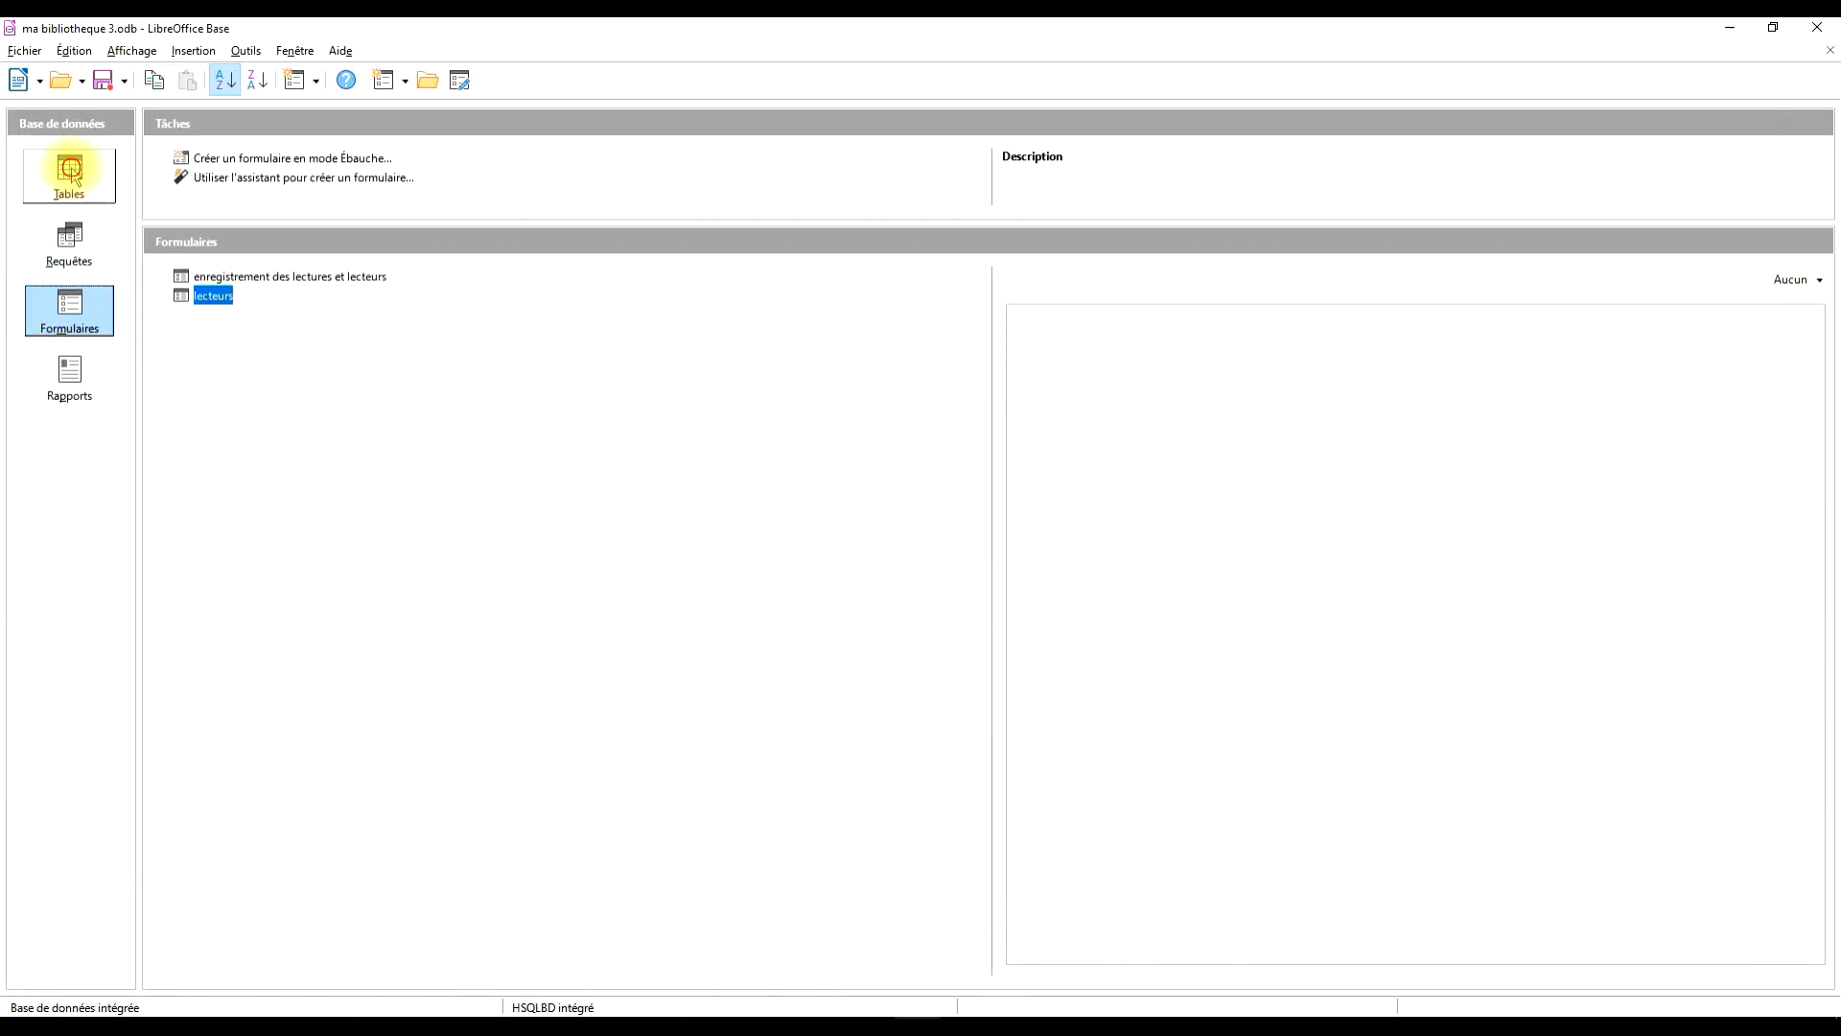
- Review the database's tables, inspect the data in the livres table, and close it
{"action": "left_click", "coordinate": [69, 175]}
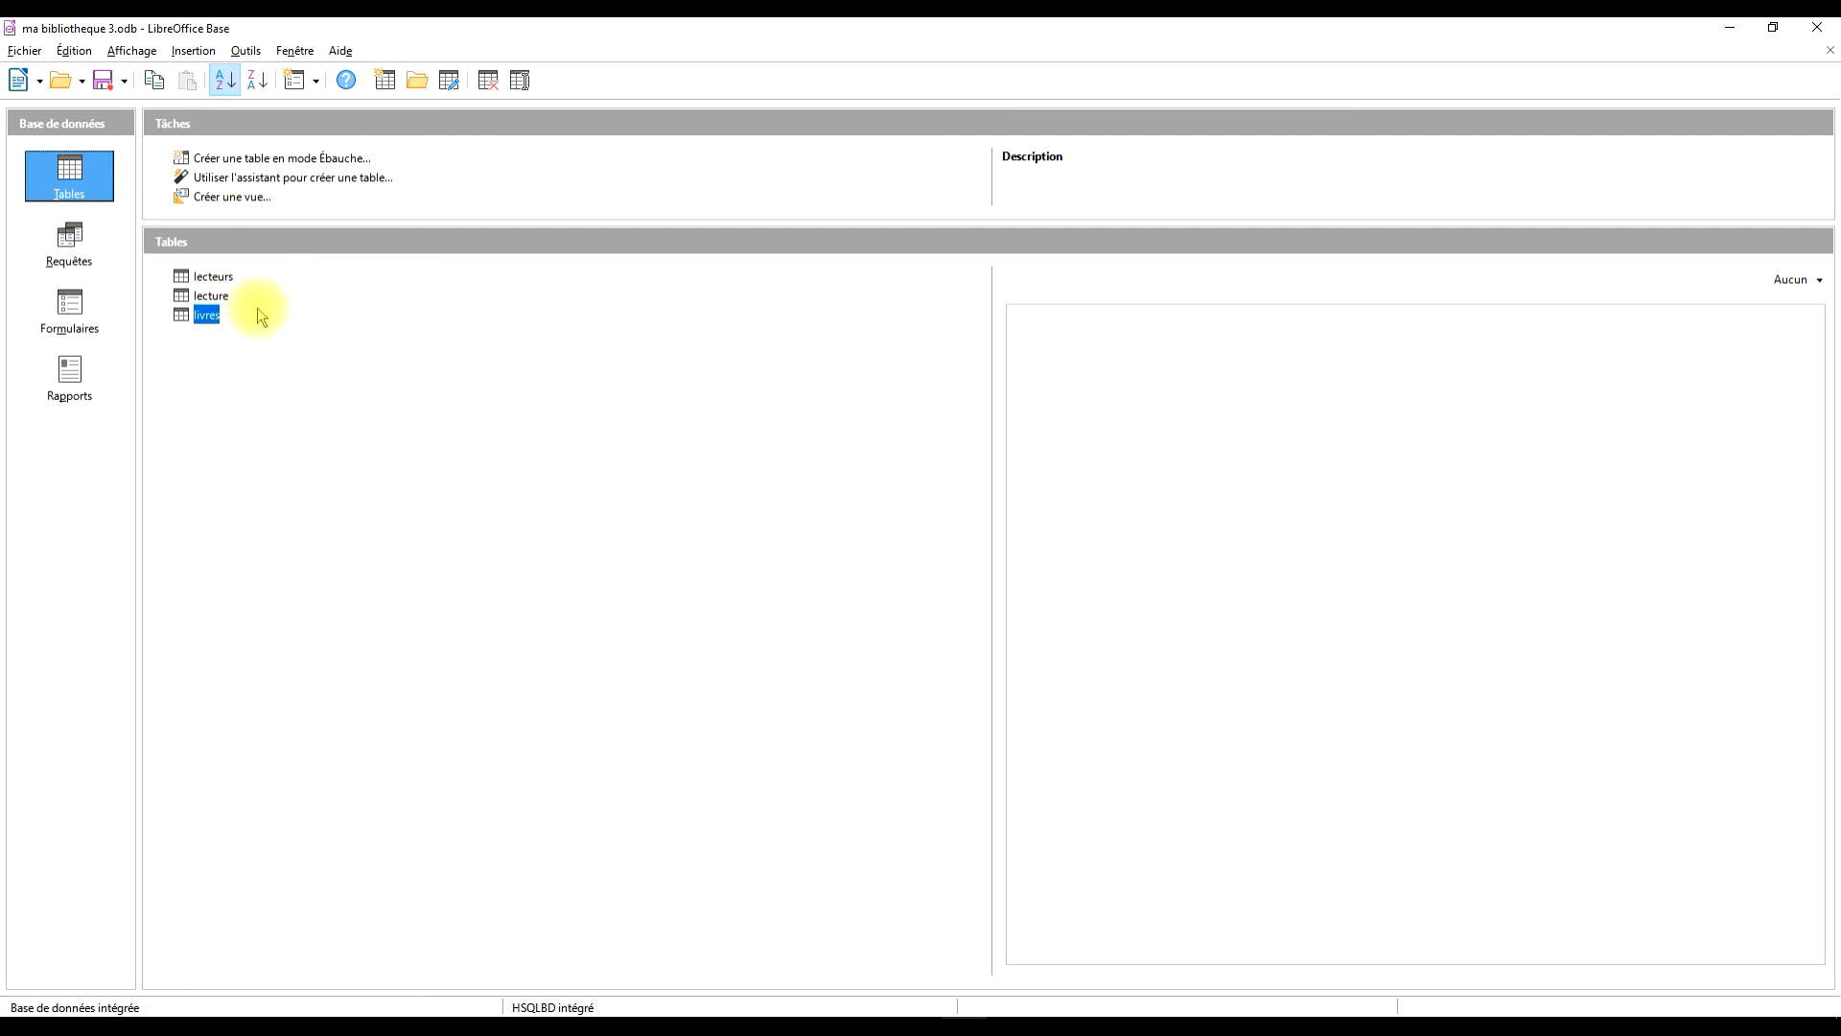
{"action": "left_click", "coordinate": [88, 313]}
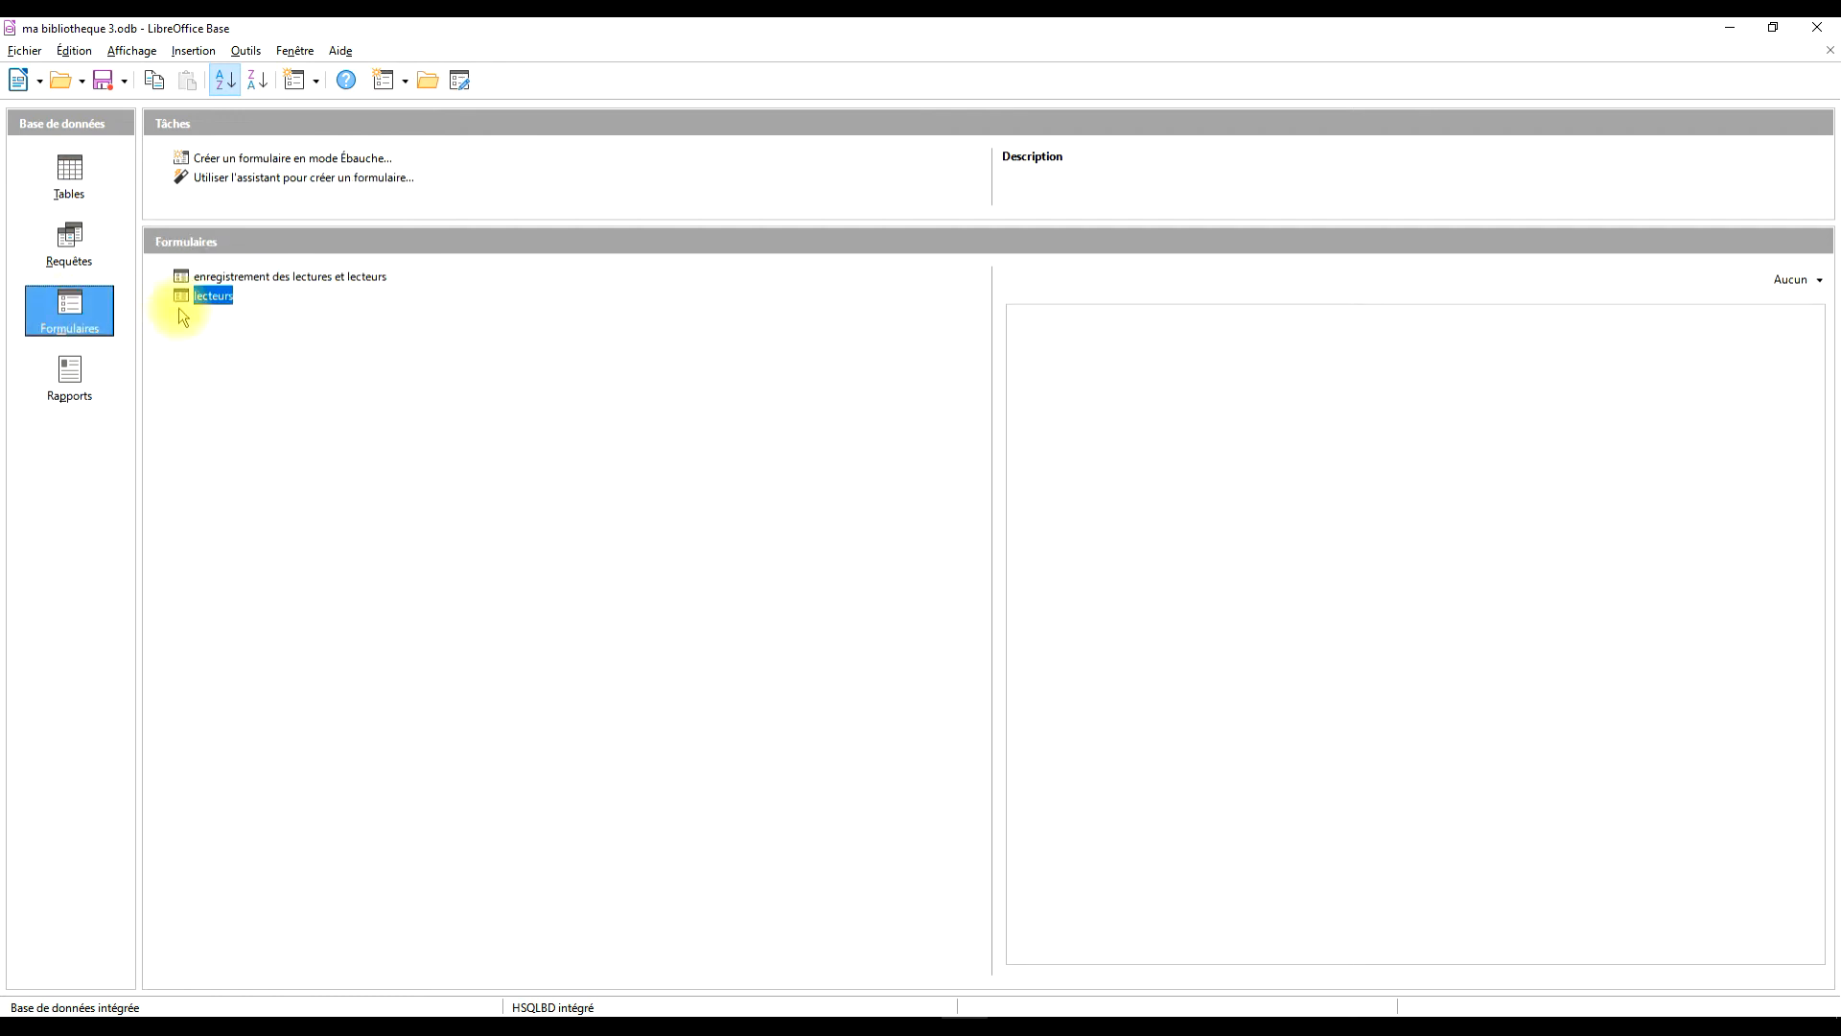
{"action": "left_click", "coordinate": [87, 185]}
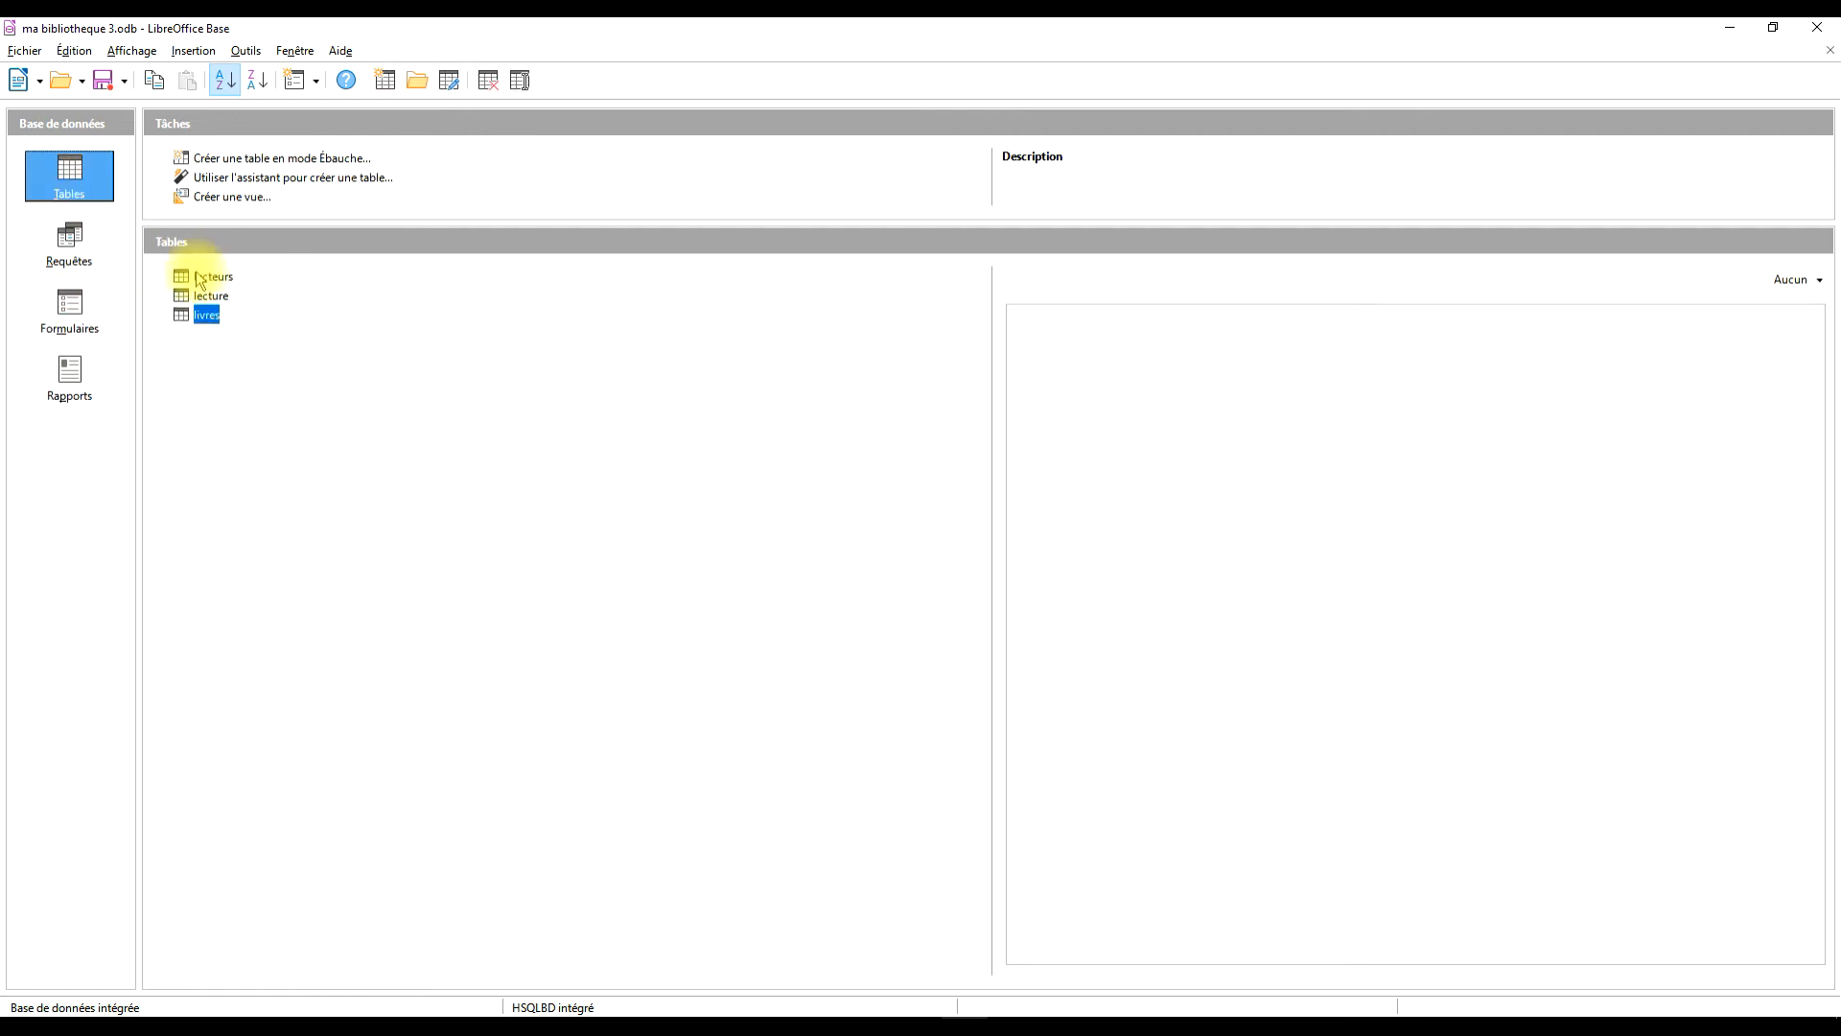
{"action": "double_click", "coordinate": [199, 320]}
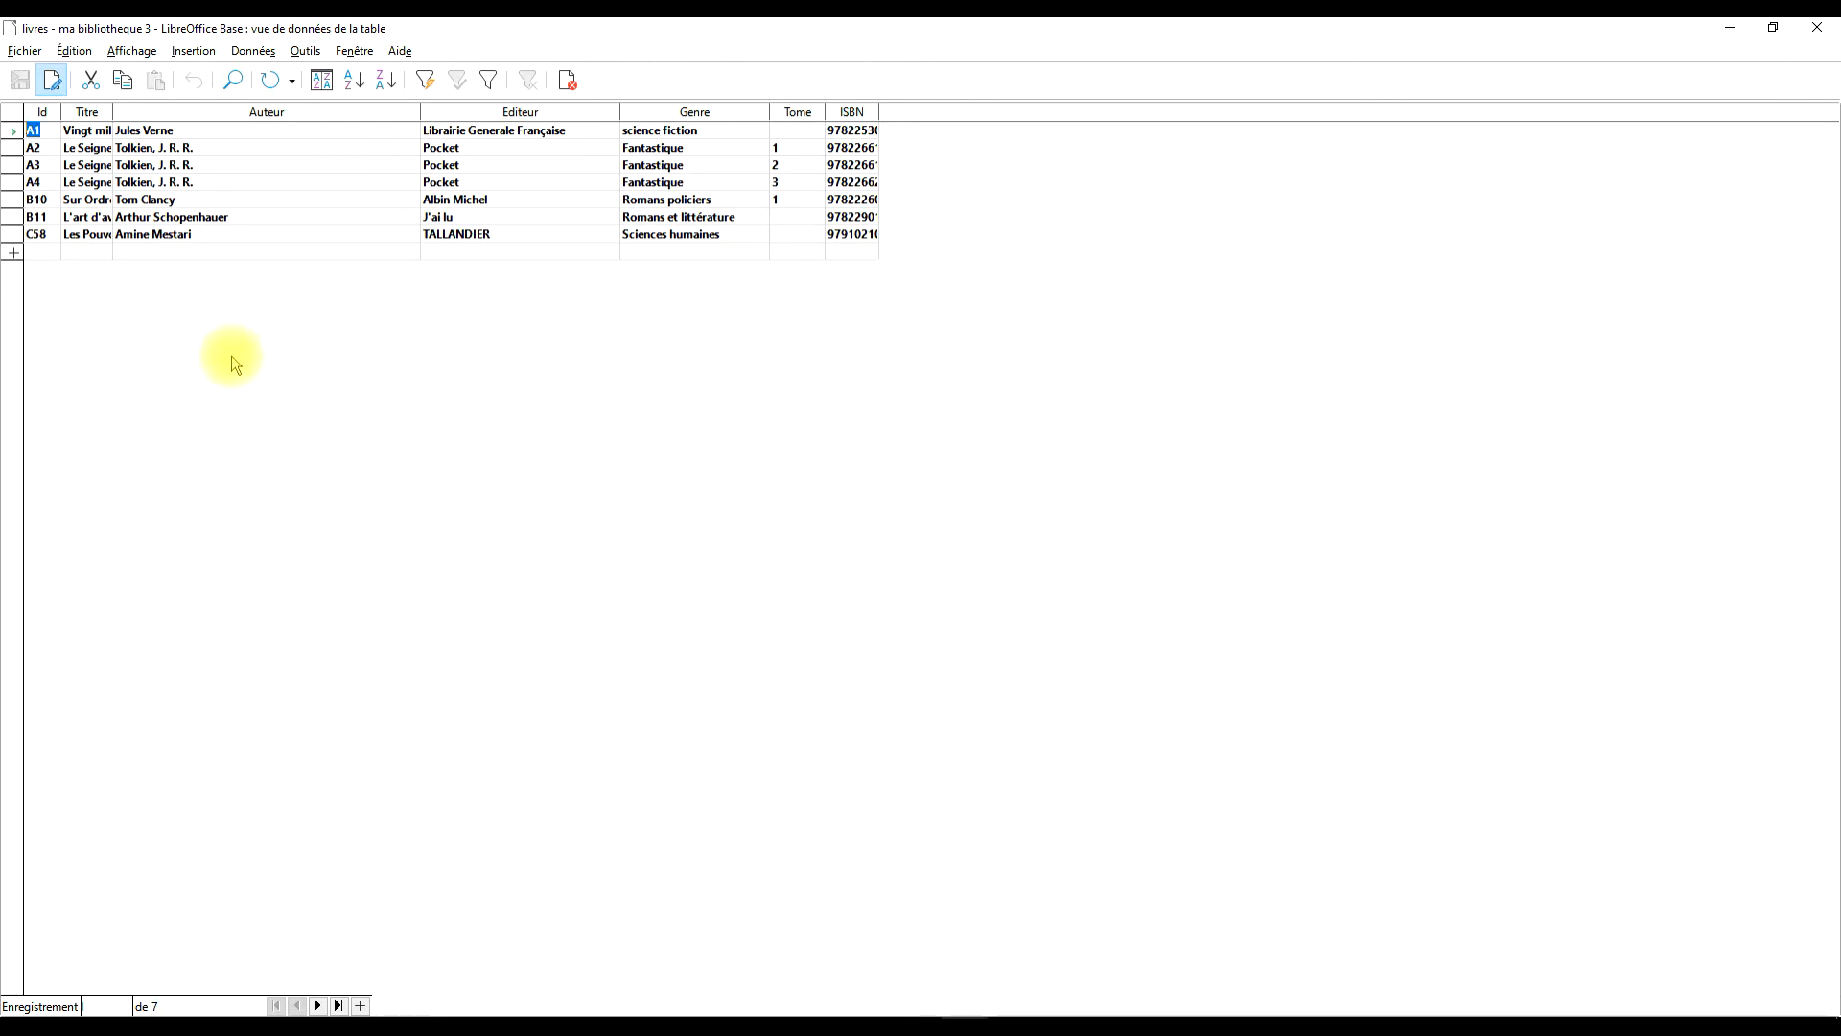
{"action": "left_click", "coordinate": [176, 251]}
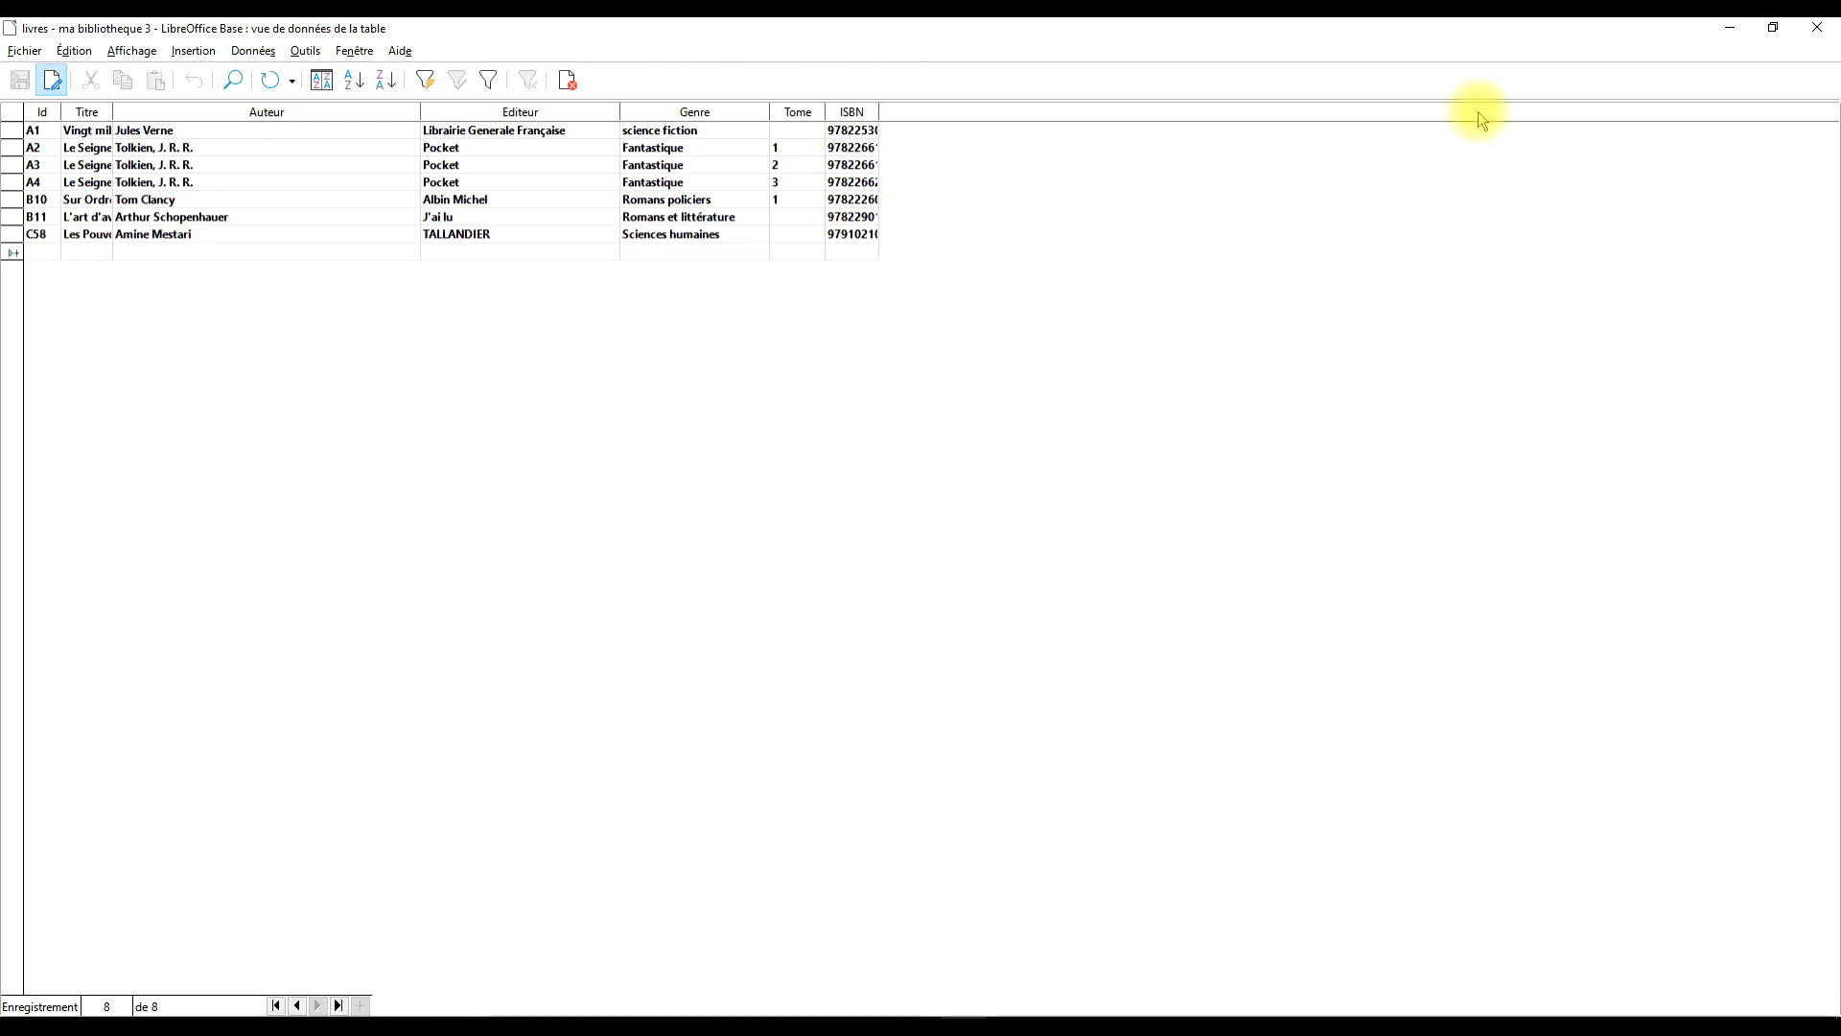
{"action": "left_click", "coordinate": [1820, 29]}
- Start a new form with the form wizard, based on the livres table with all of its fields
{"action": "left_click", "coordinate": [63, 305]}
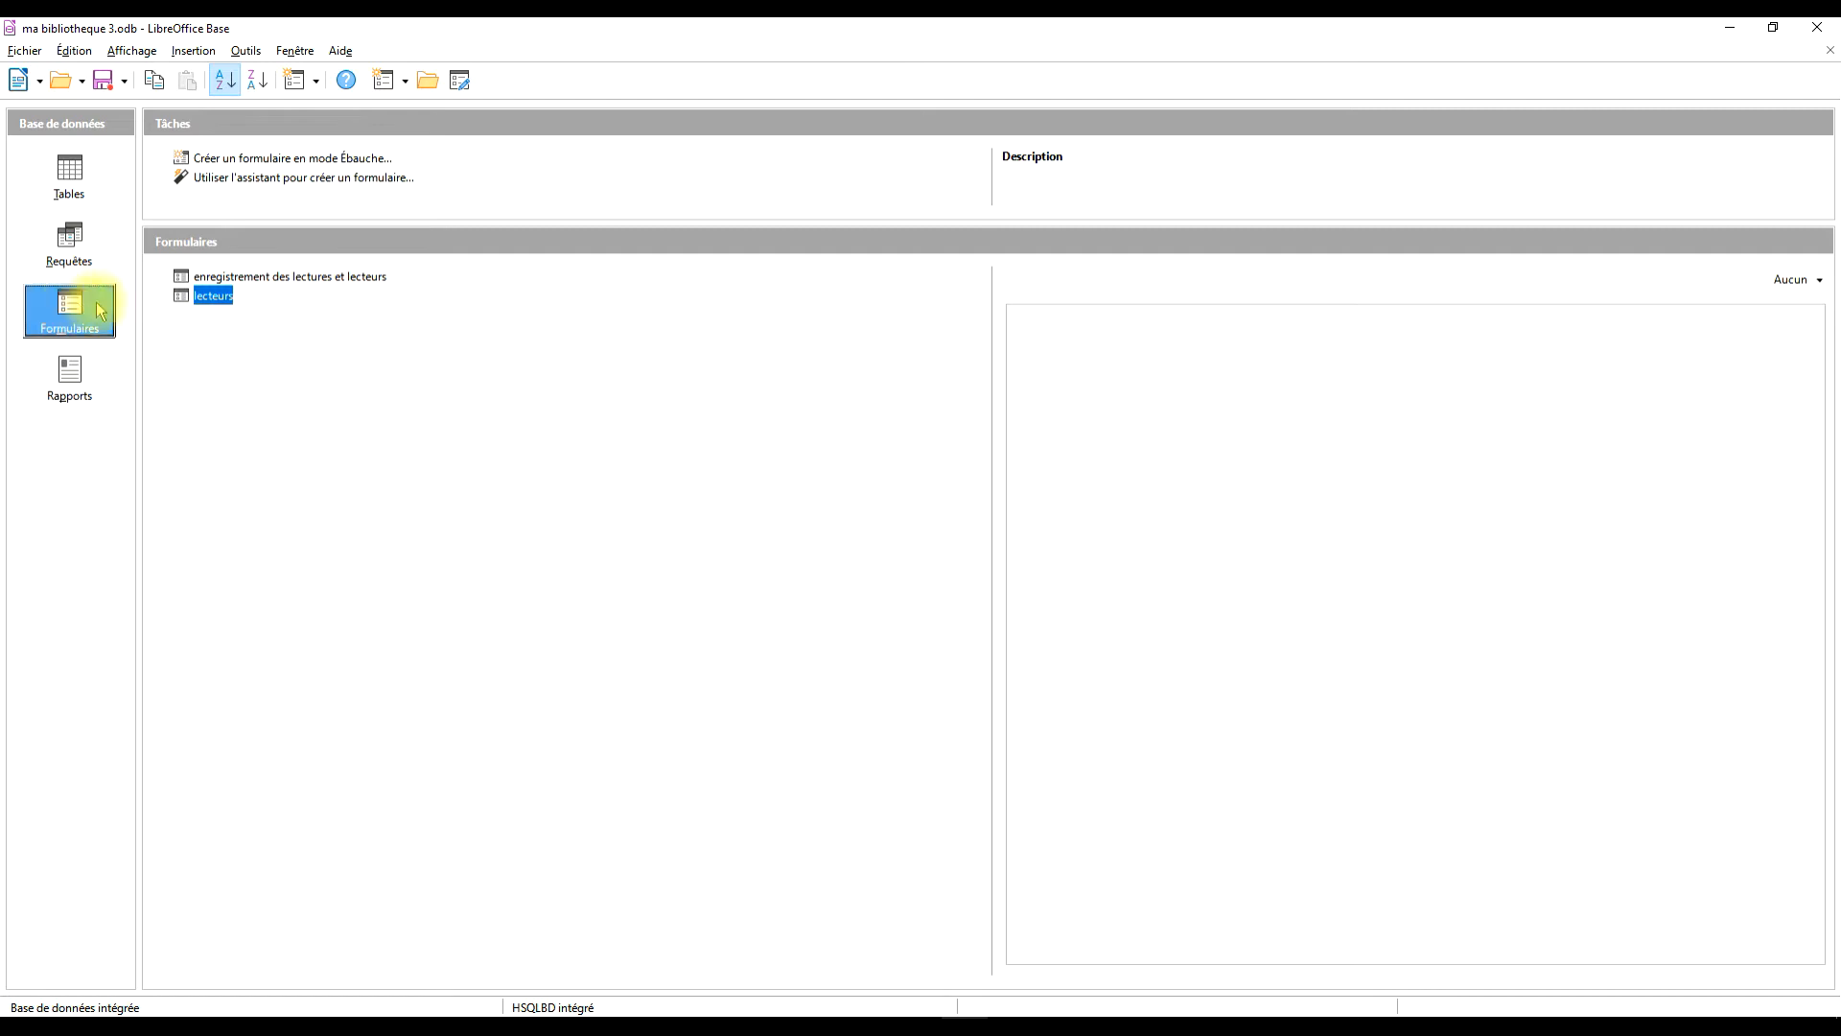
{"action": "left_click", "coordinate": [285, 178]}
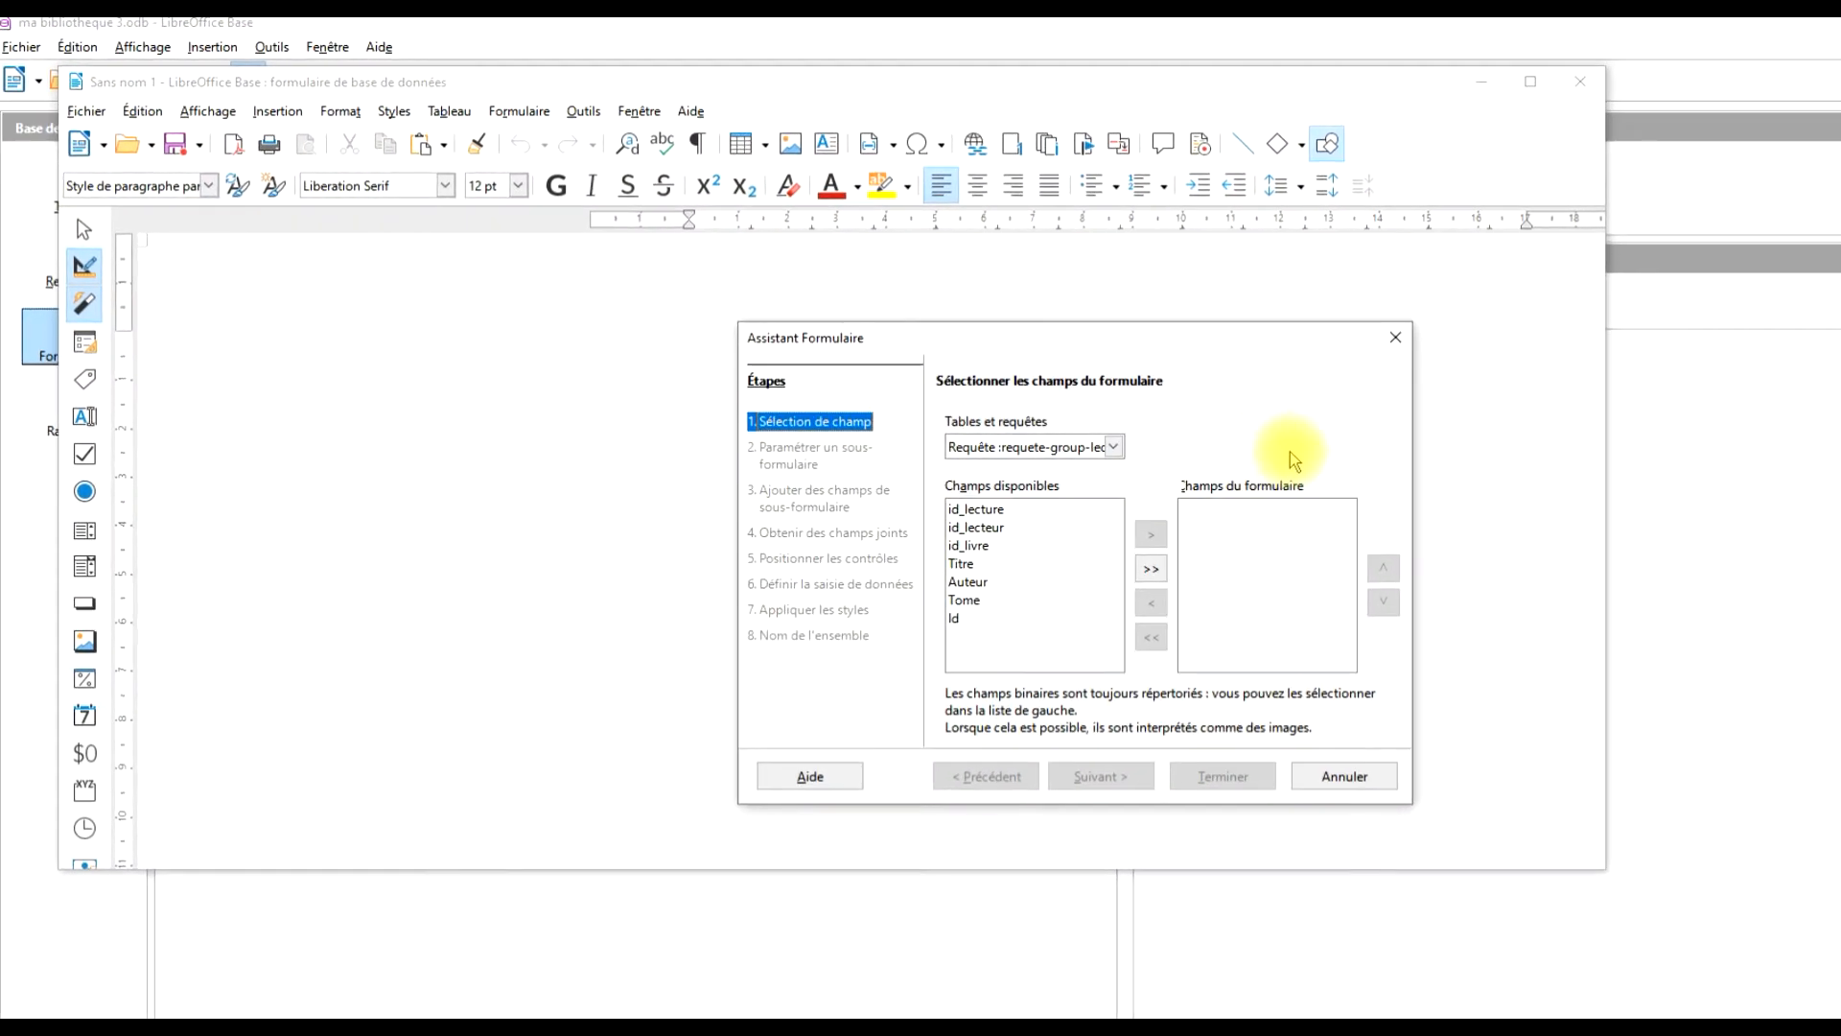
{"action": "left_click", "coordinate": [1035, 446]}
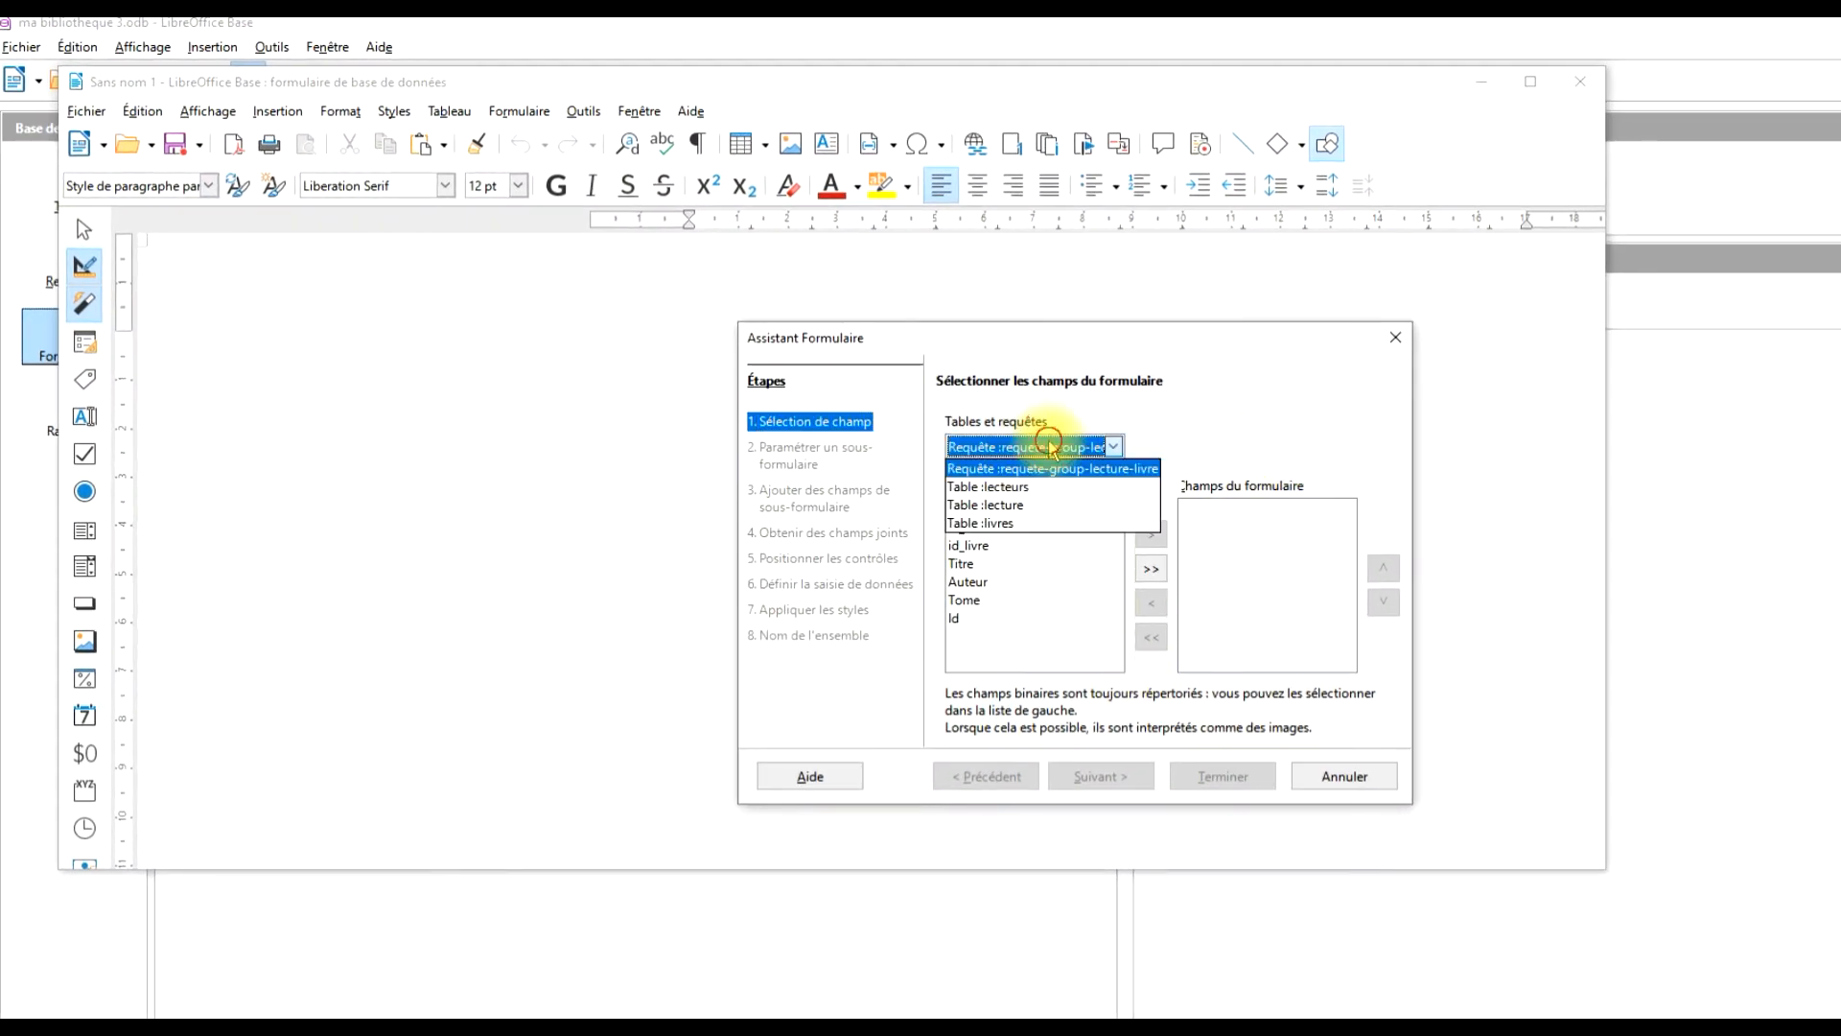
{"action": "left_click", "coordinate": [1022, 525]}
{"action": "left_click", "coordinate": [1153, 574]}
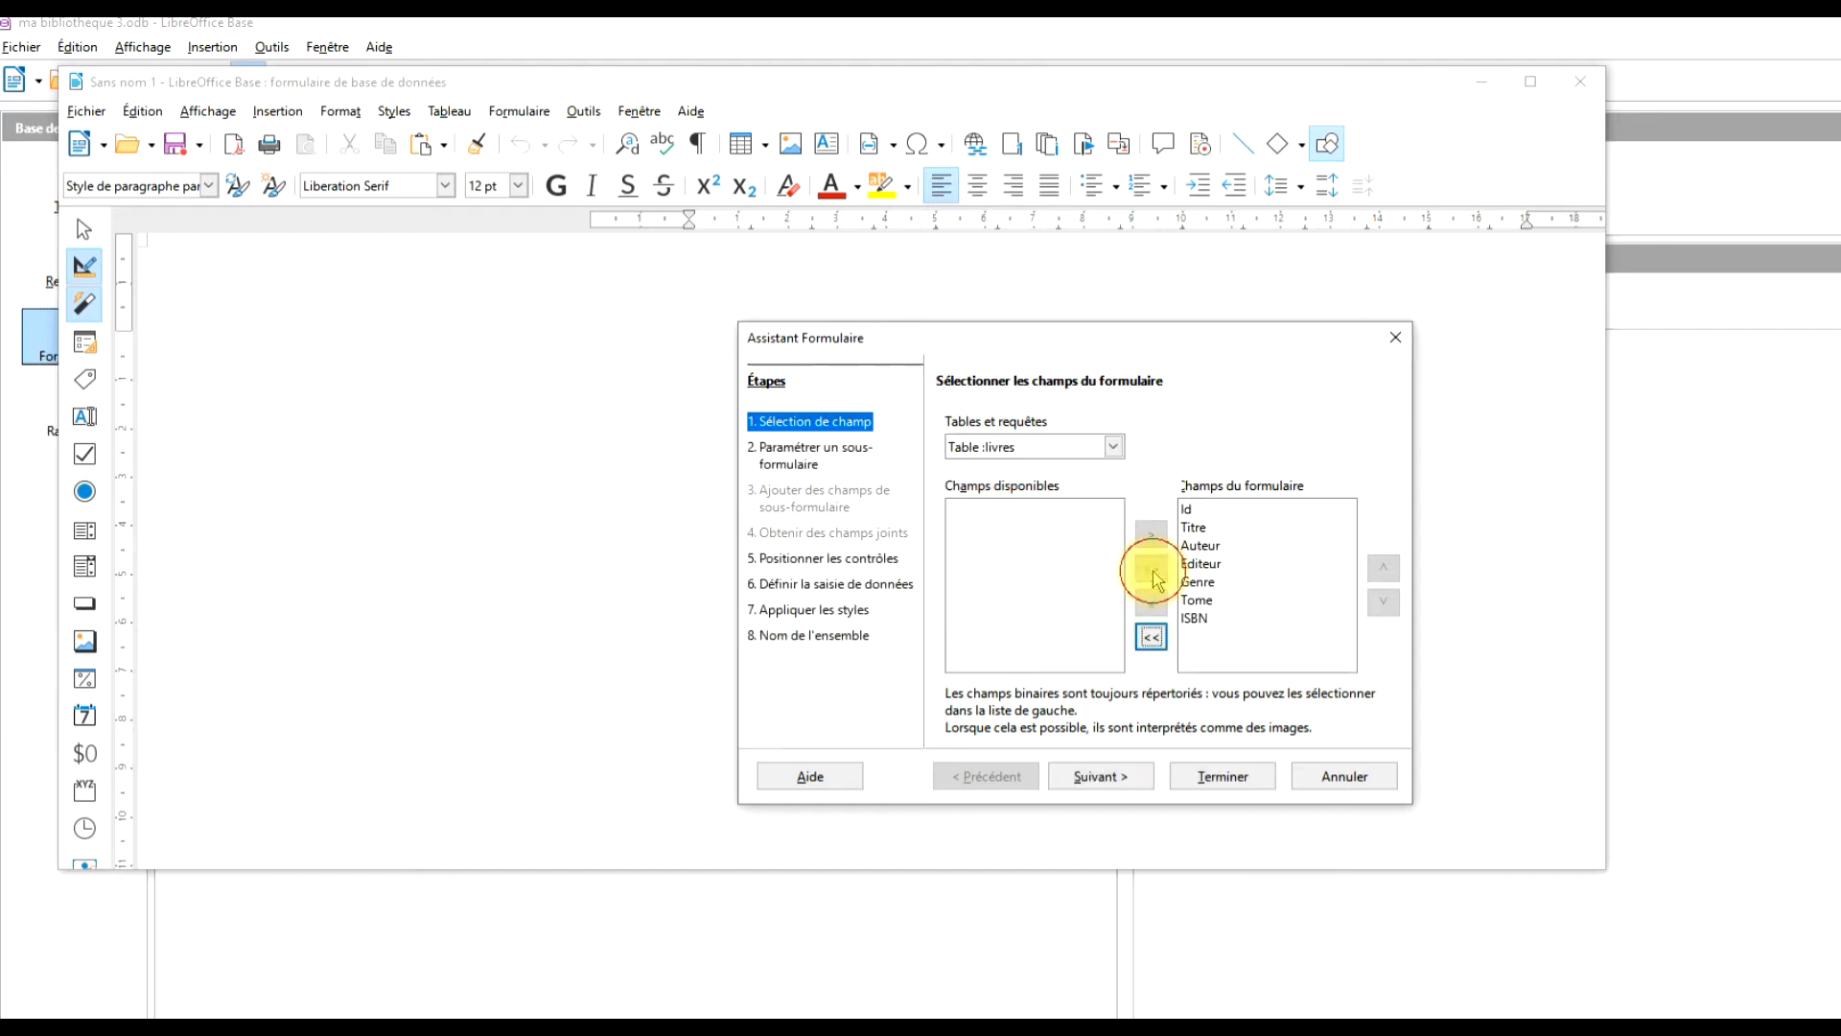
- Skip the subform, enlarge the form window, and arrange the main form's fields in columns with labels on top
{"action": "left_click", "coordinate": [1128, 778]}
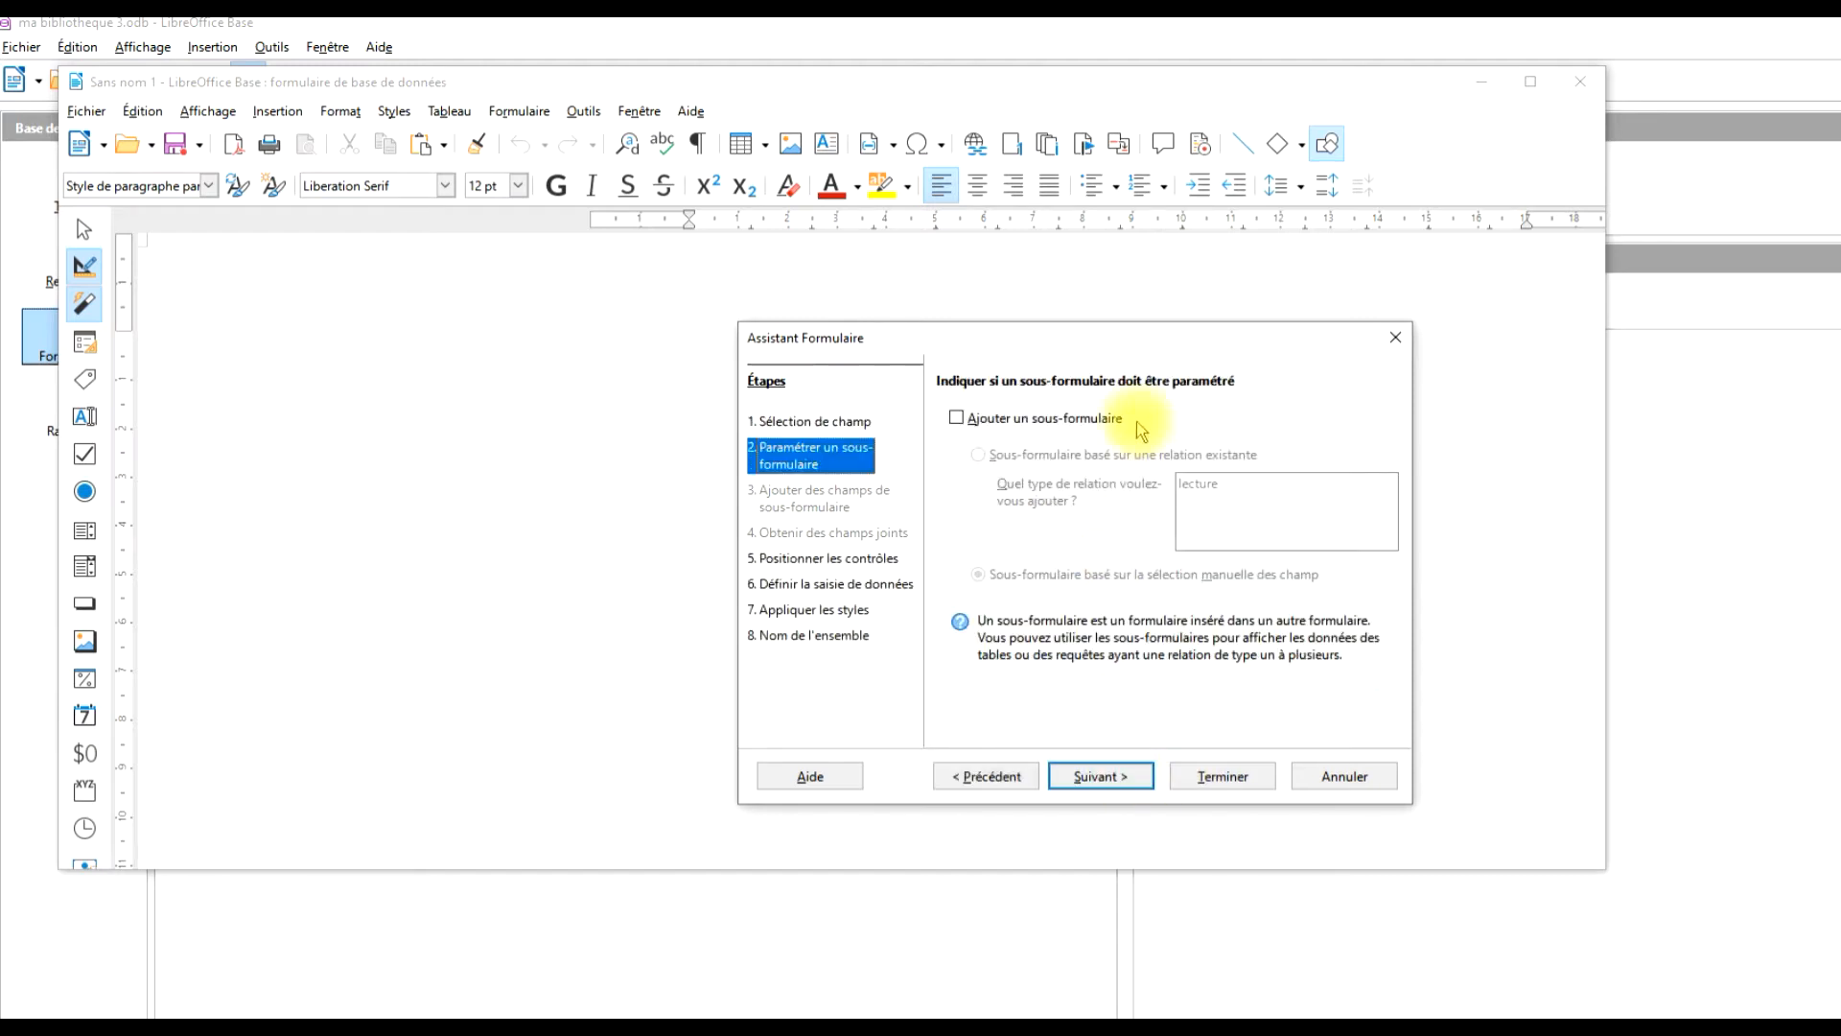
{"action": "left_click", "coordinate": [1110, 784]}
{"action": "left_click", "coordinate": [1238, 548]}
{"action": "double_click", "coordinate": [1459, 82]}
{"action": "left_click_drag", "start_coordinate": [896, 322], "coordinate": [1410, 204]}
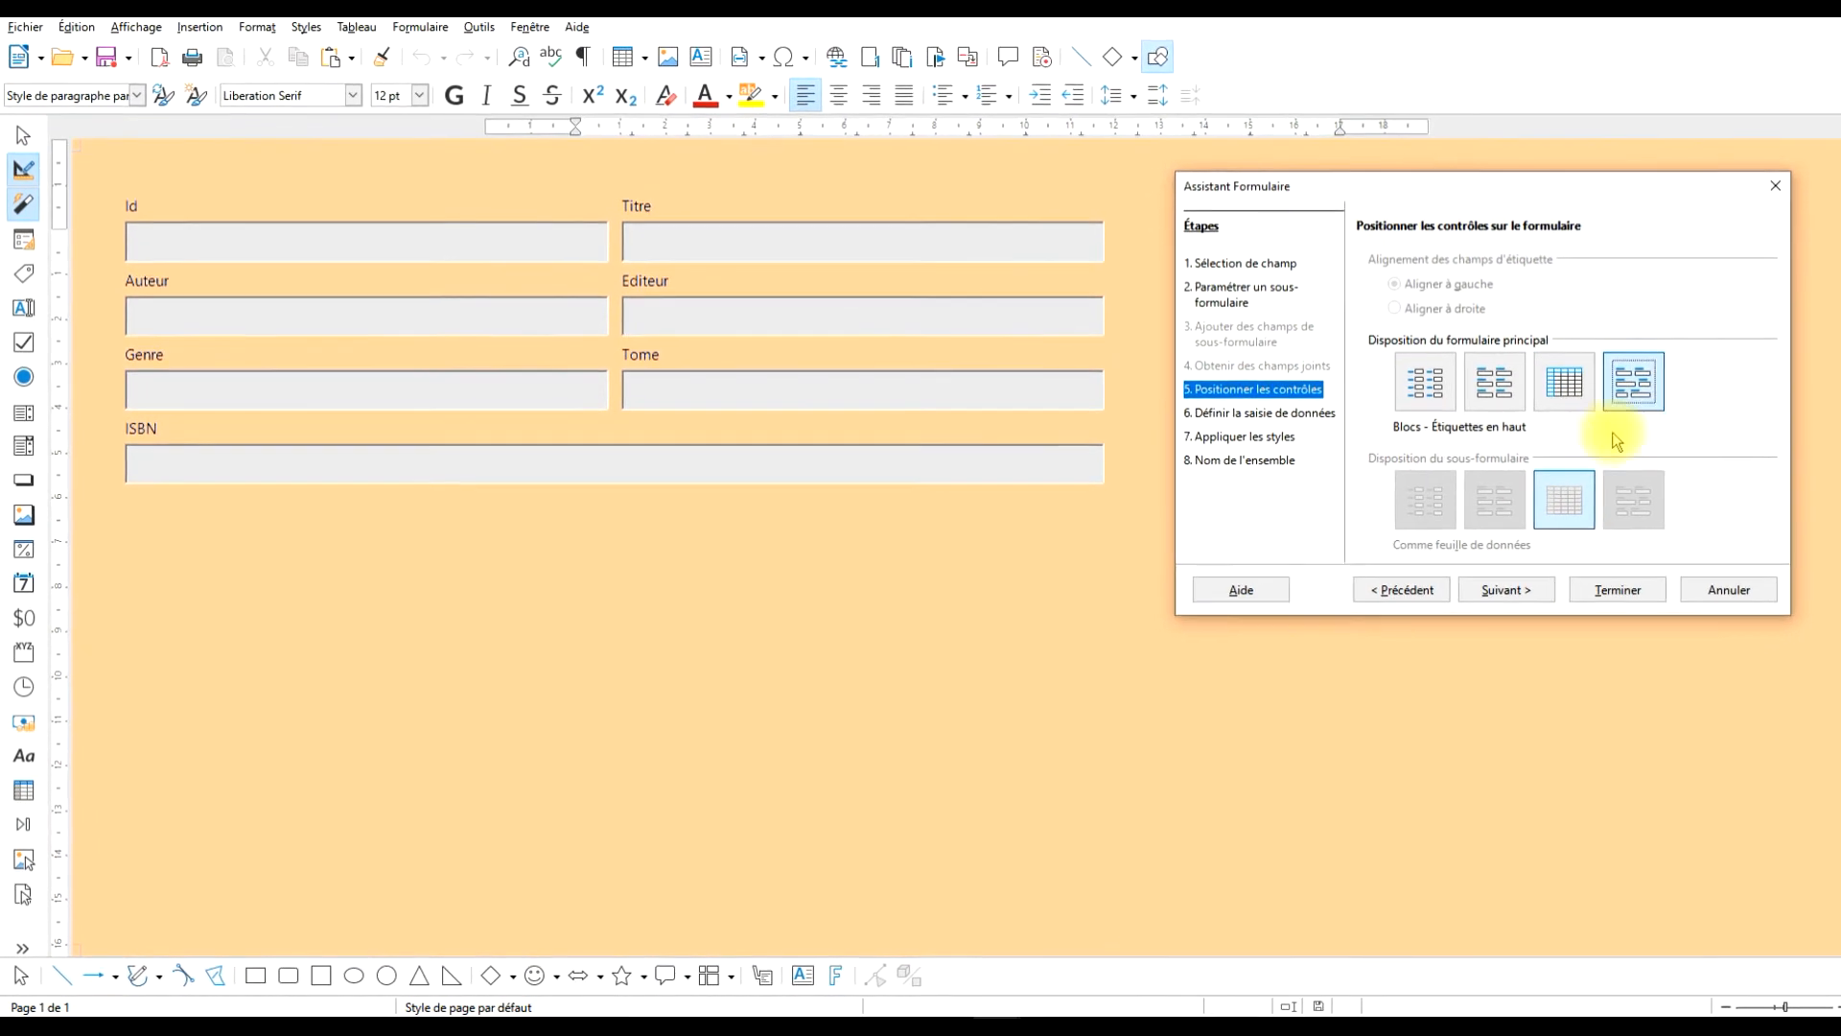
{"action": "left_click", "coordinate": [1529, 376]}
{"action": "left_click", "coordinate": [1528, 583]}
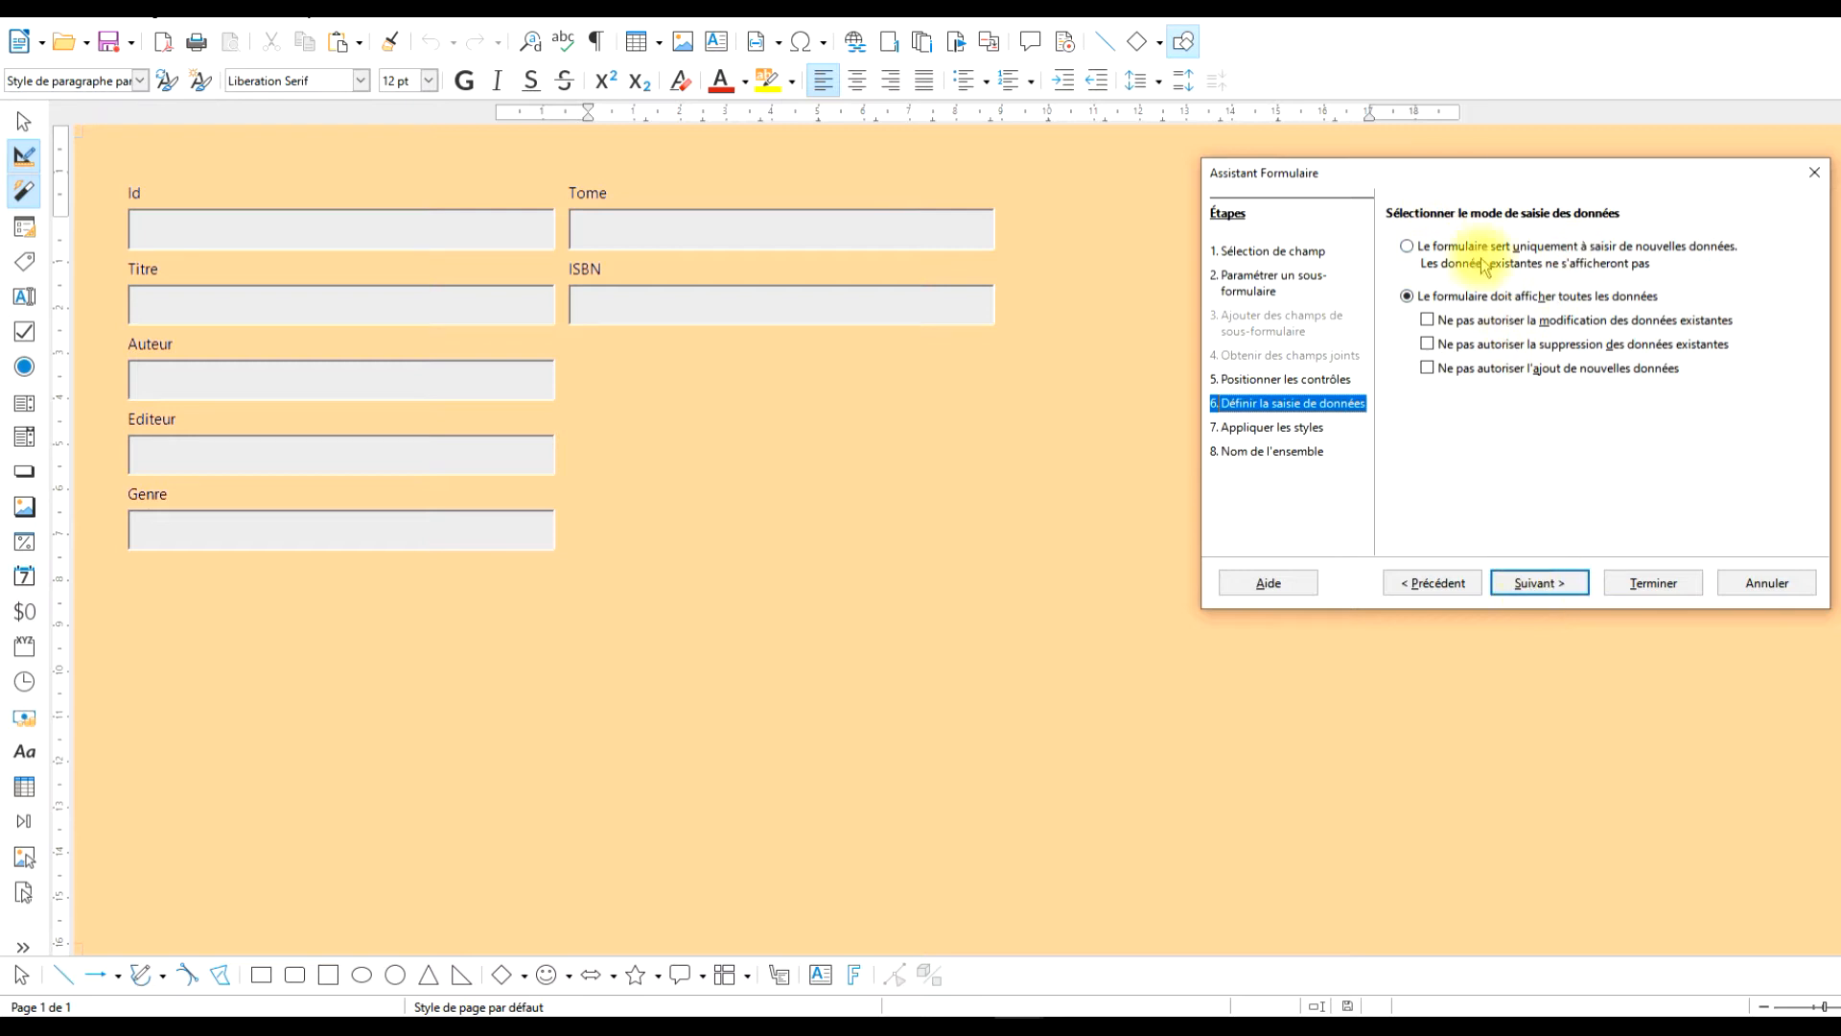
- Keep the form displaying all data, use the Beige style, and set the field border to Plat
{"action": "left_click", "coordinate": [1536, 585]}
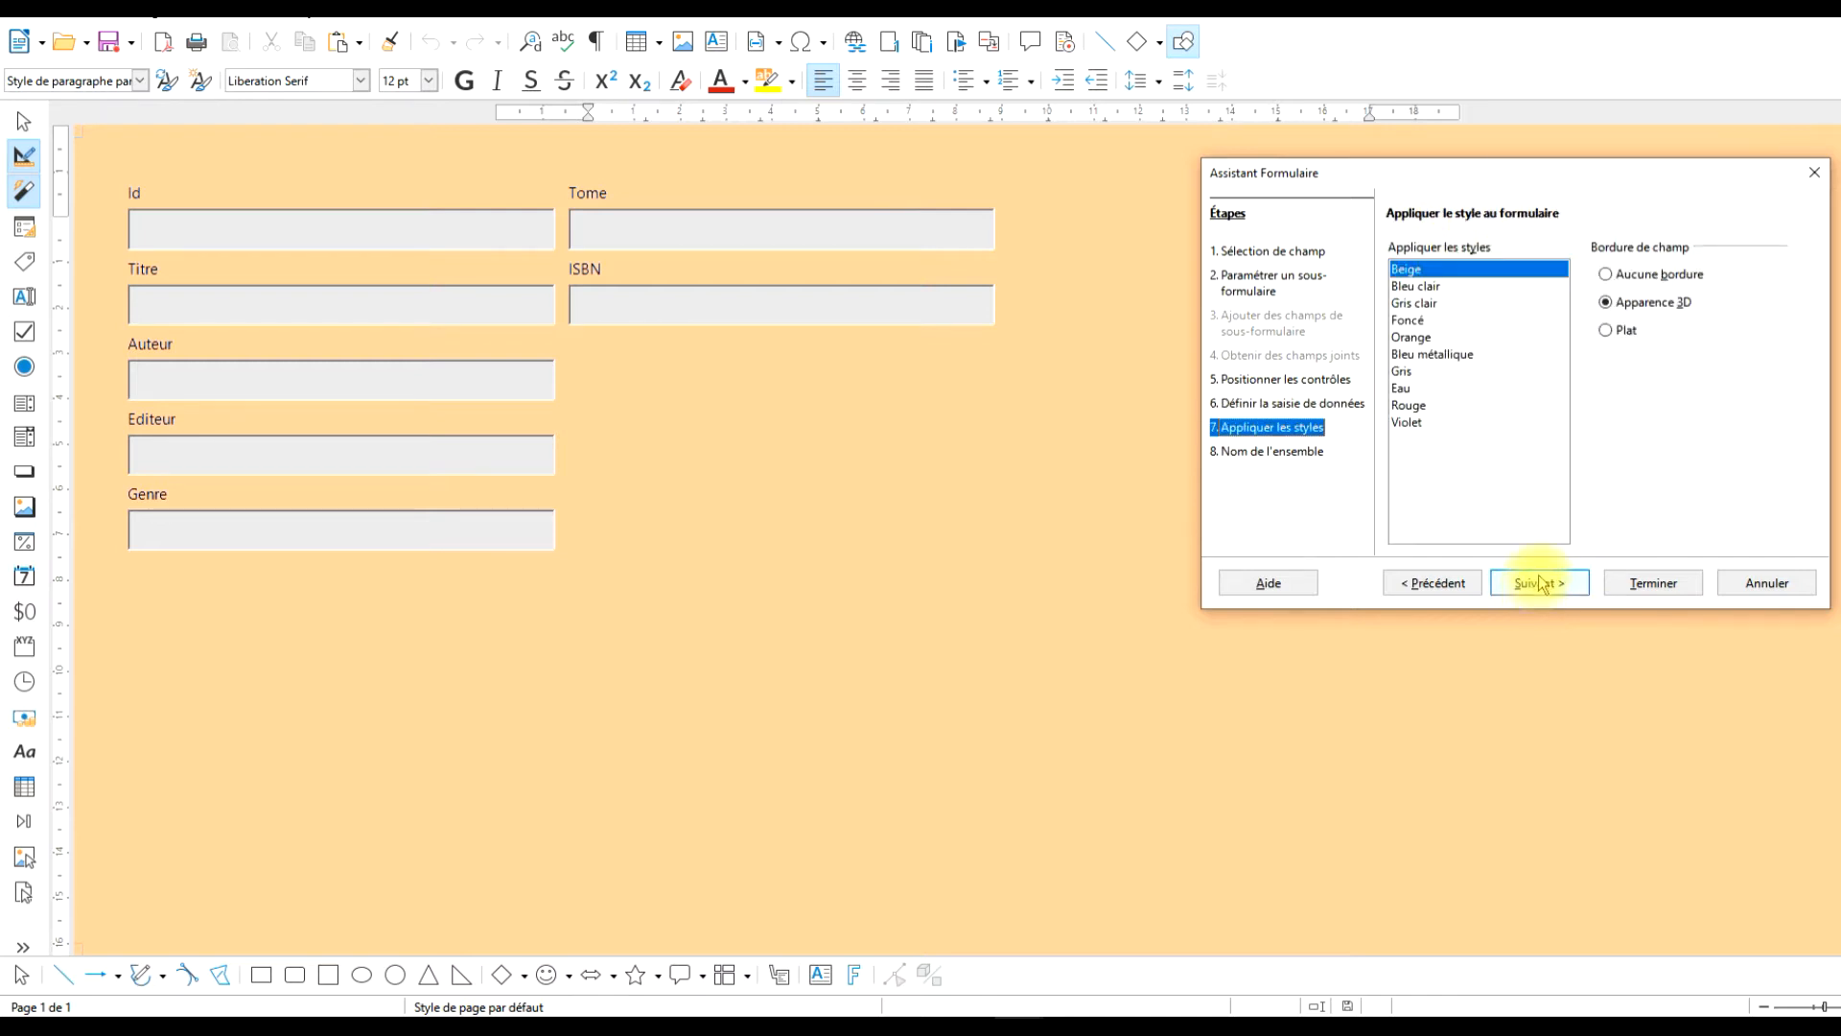
{"action": "left_click", "coordinate": [1438, 388]}
{"action": "left_click", "coordinate": [1432, 272]}
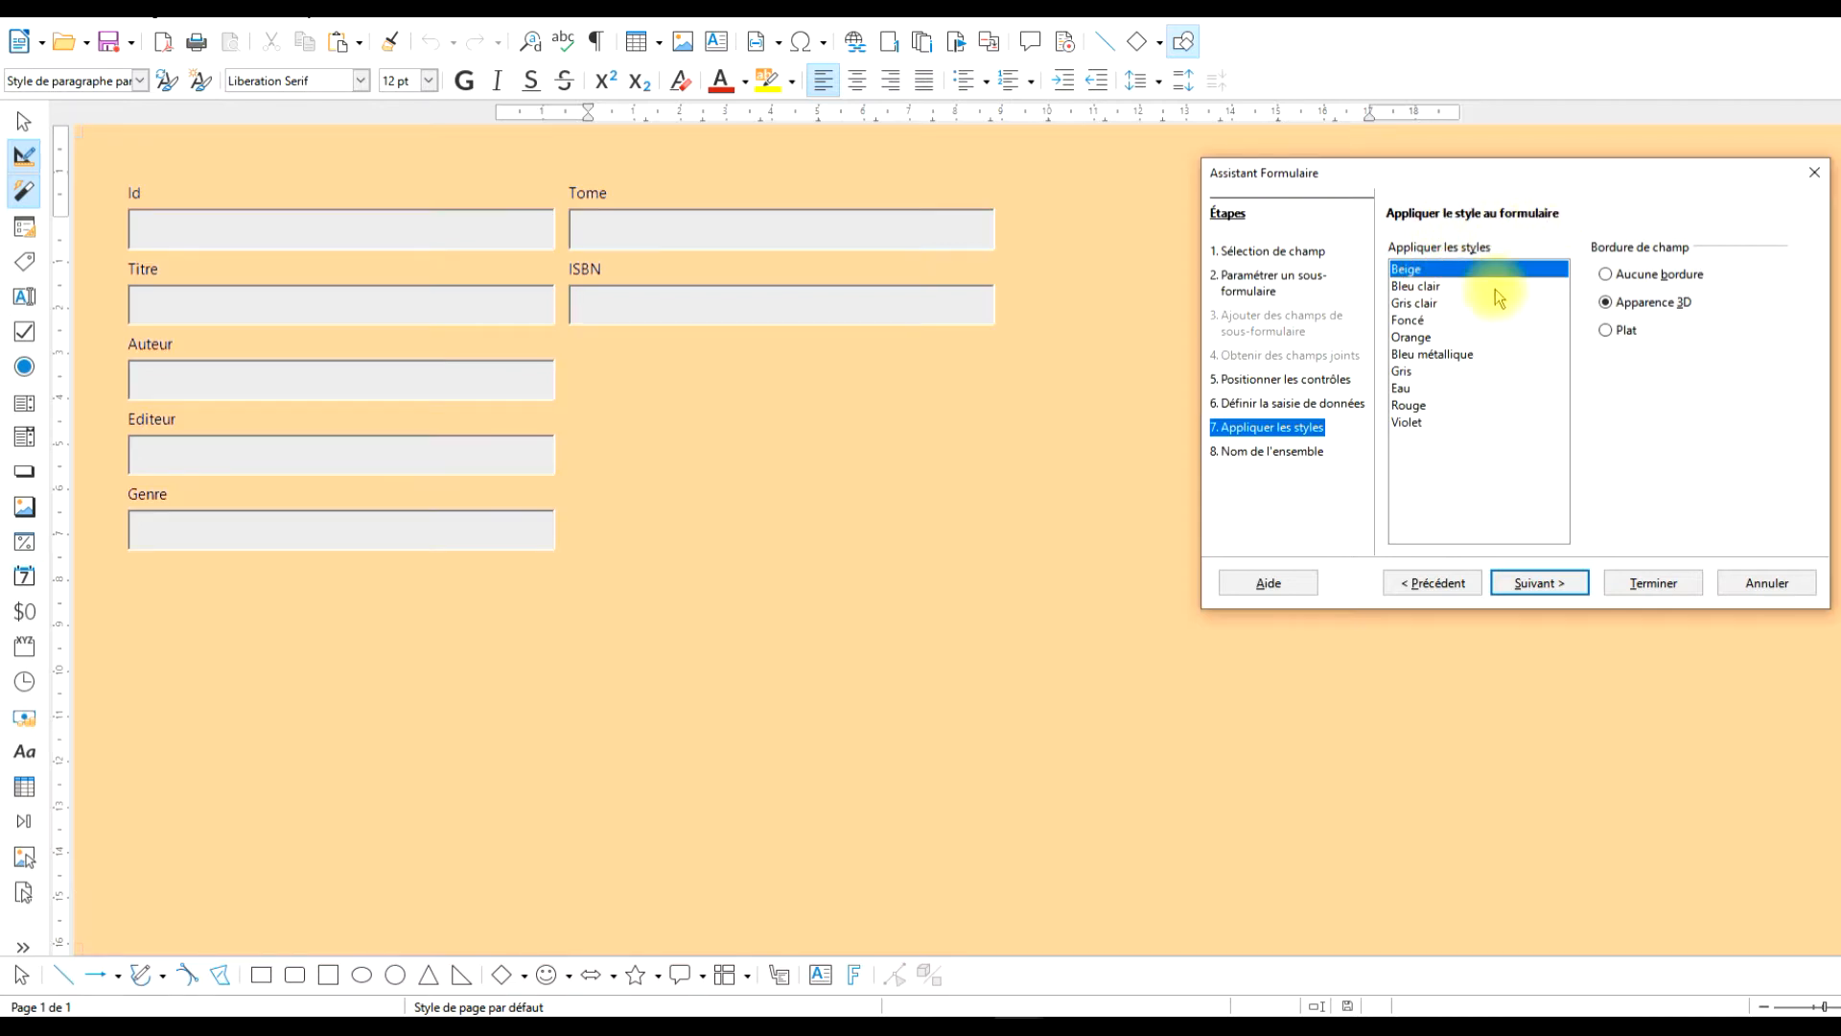
{"action": "left_click", "coordinate": [1639, 274]}
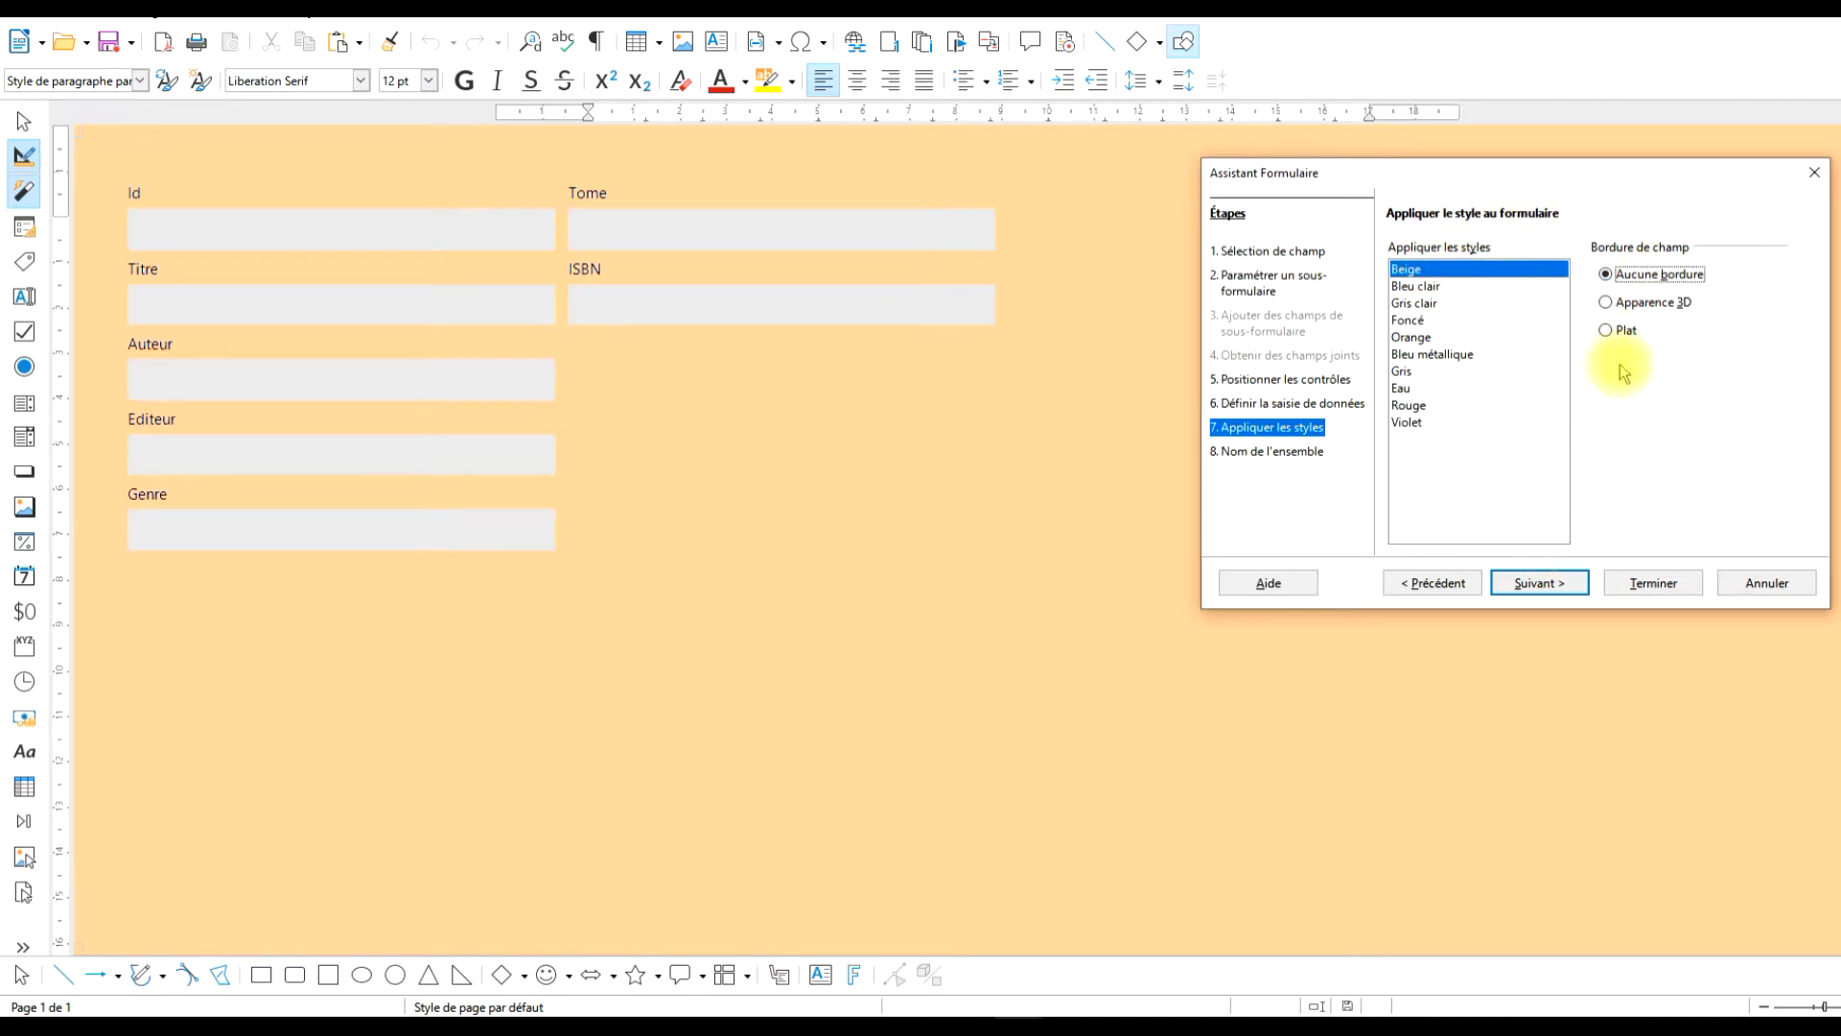
{"action": "left_click", "coordinate": [1606, 330]}
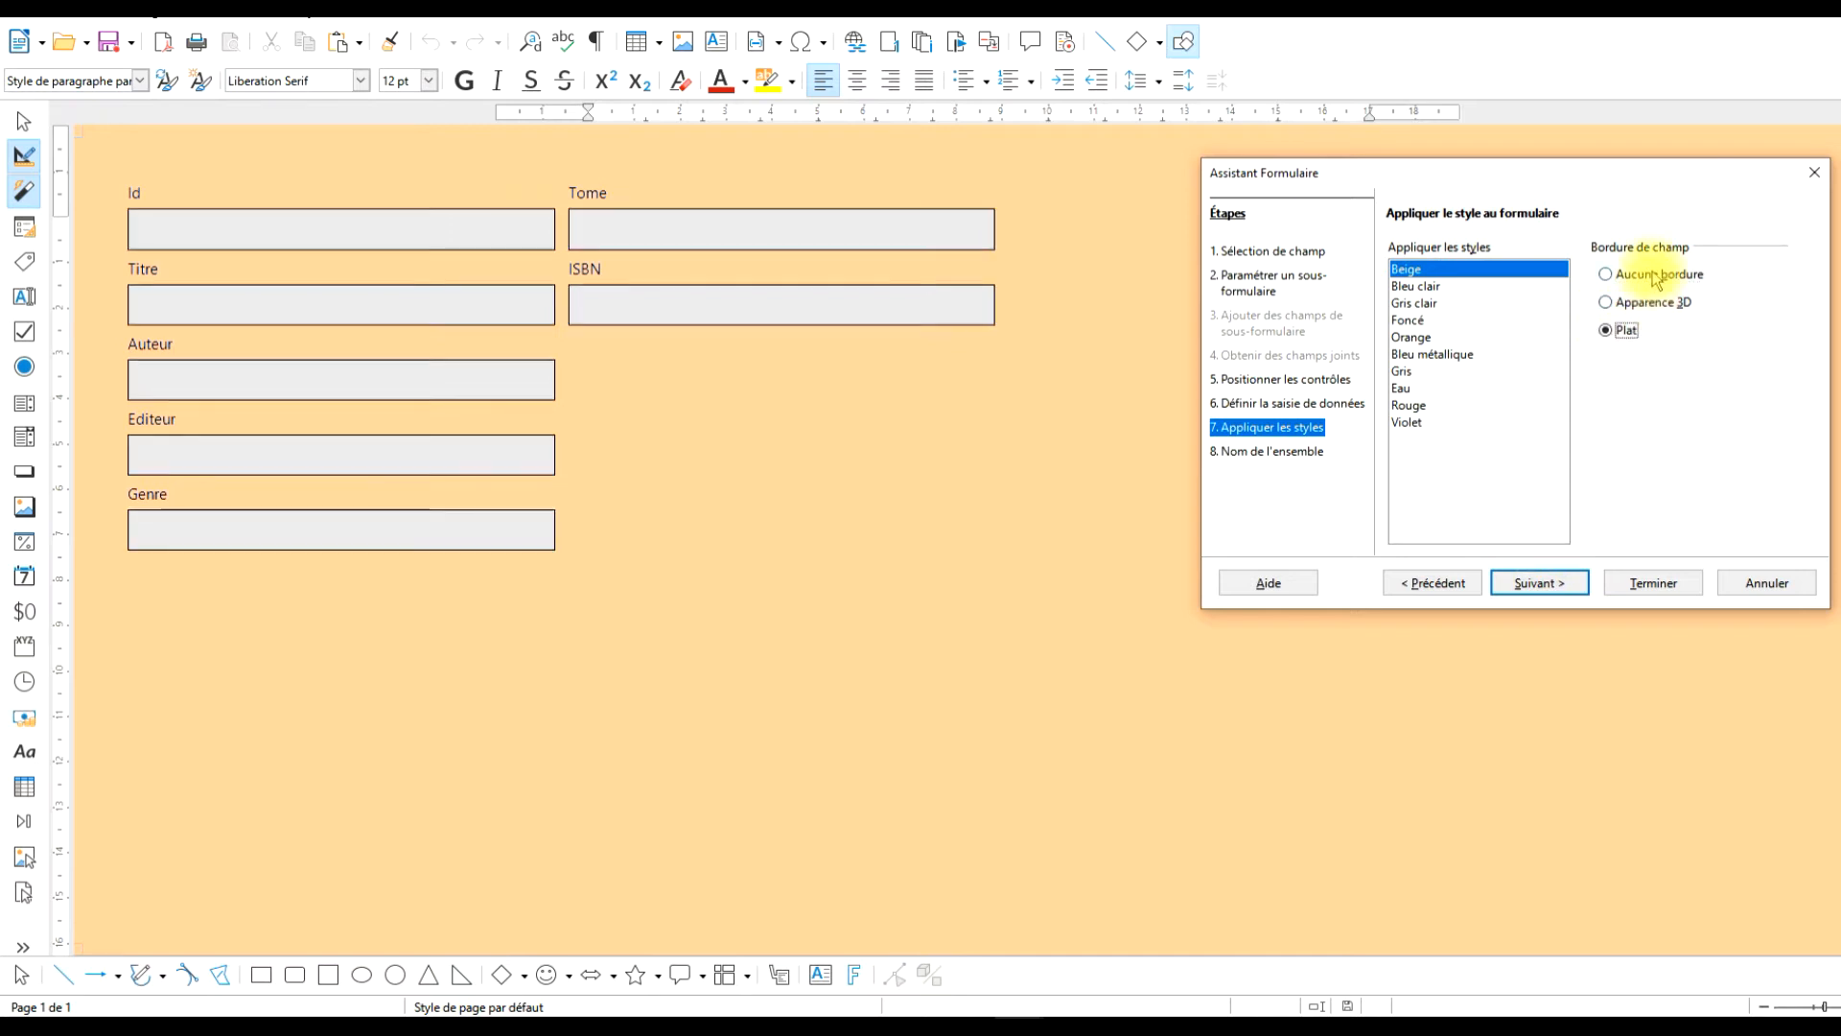
- Name the form livres, choose to modify it after creation, and finish the form wizard
{"action": "left_click", "coordinate": [1540, 585]}
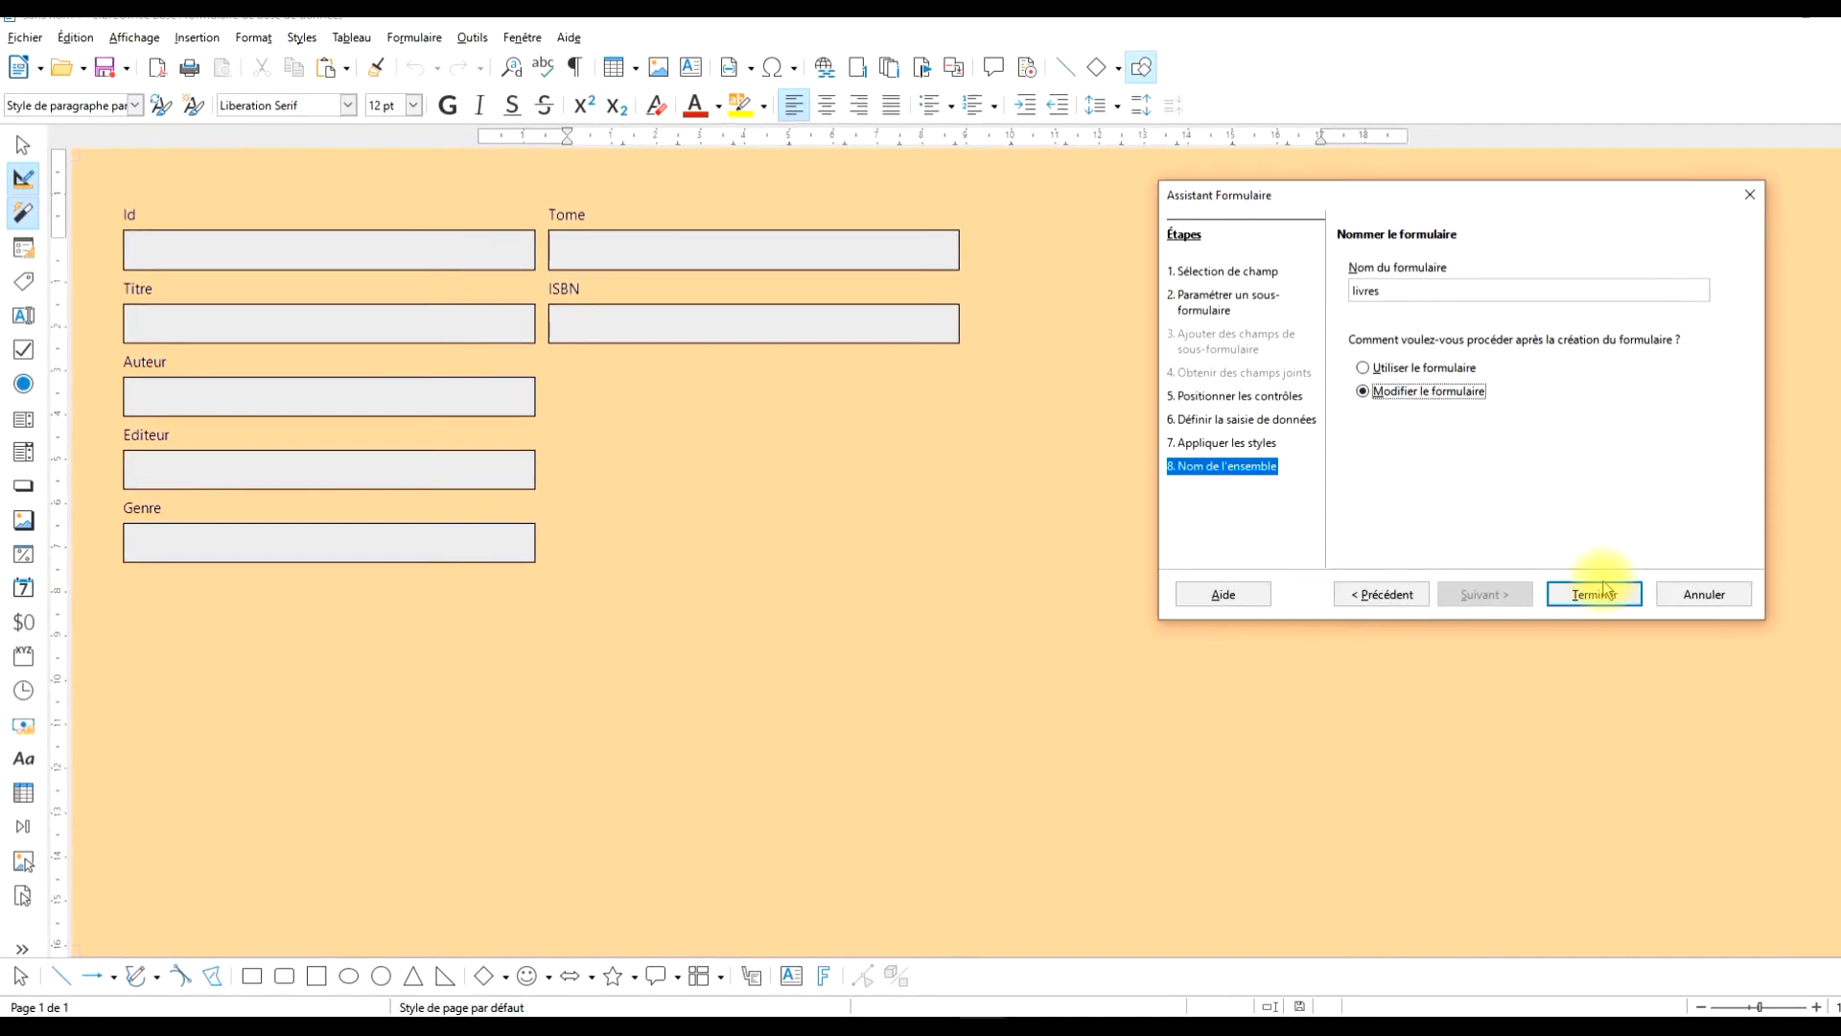
{"action": "left_click", "coordinate": [1578, 598]}
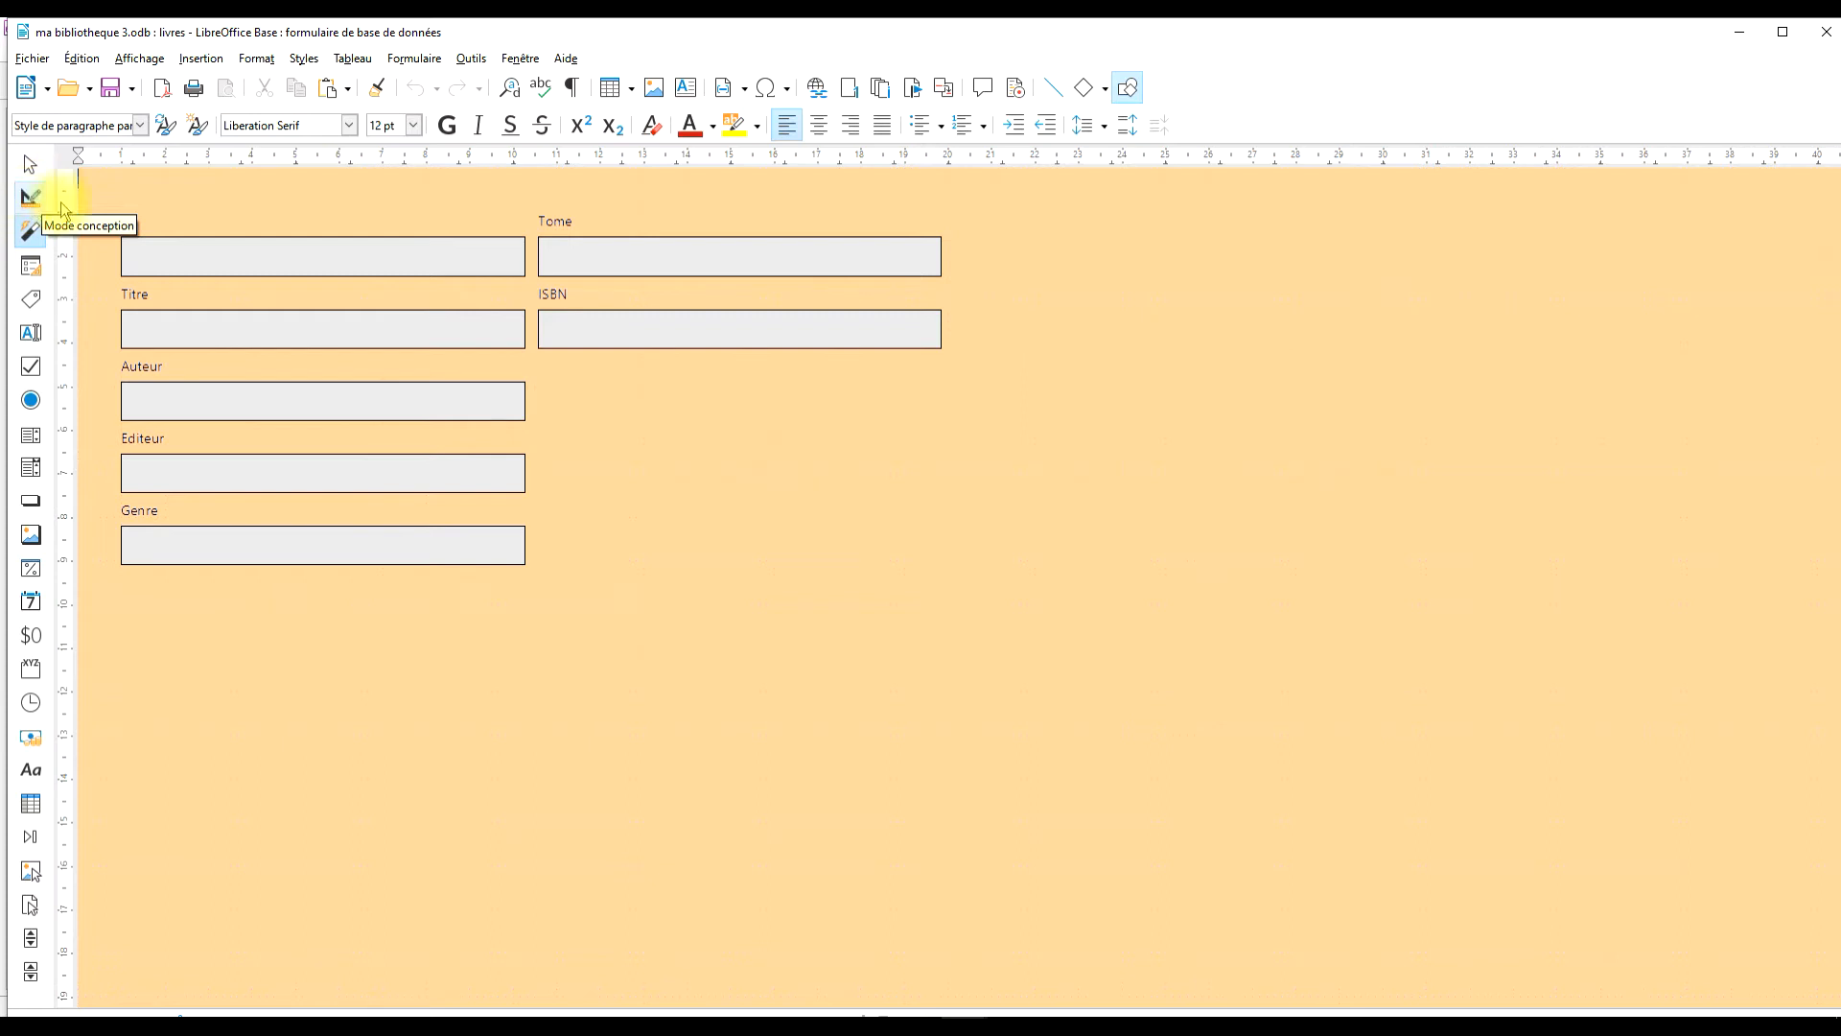
- Move the Tome and ISBN fields below Genre so all fields stand in a single column
{"action": "left_click", "coordinate": [597, 269]}
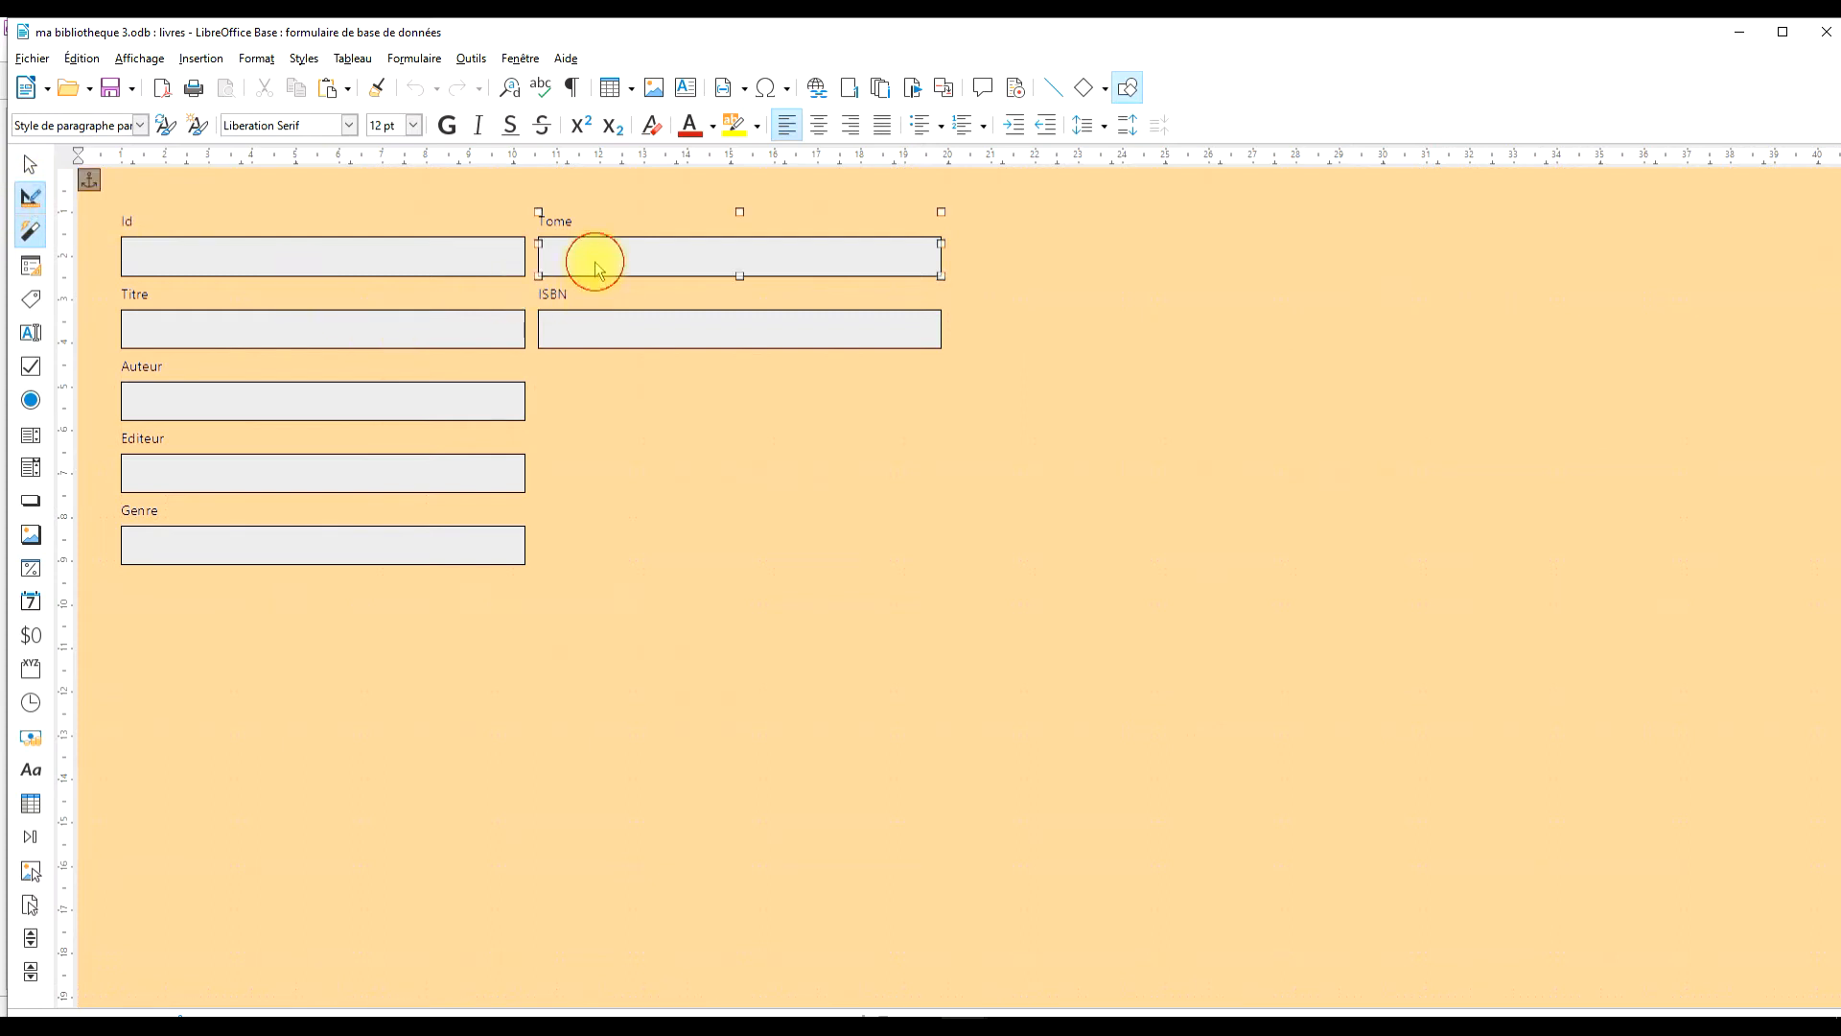
{"action": "left_click_drag", "start_coordinate": [696, 253], "coordinate": [281, 628]}
{"action": "left_click", "coordinate": [691, 551]}
{"action": "left_click", "coordinate": [699, 320]}
{"action": "left_click_drag", "start_coordinate": [741, 331], "coordinate": [325, 710]}
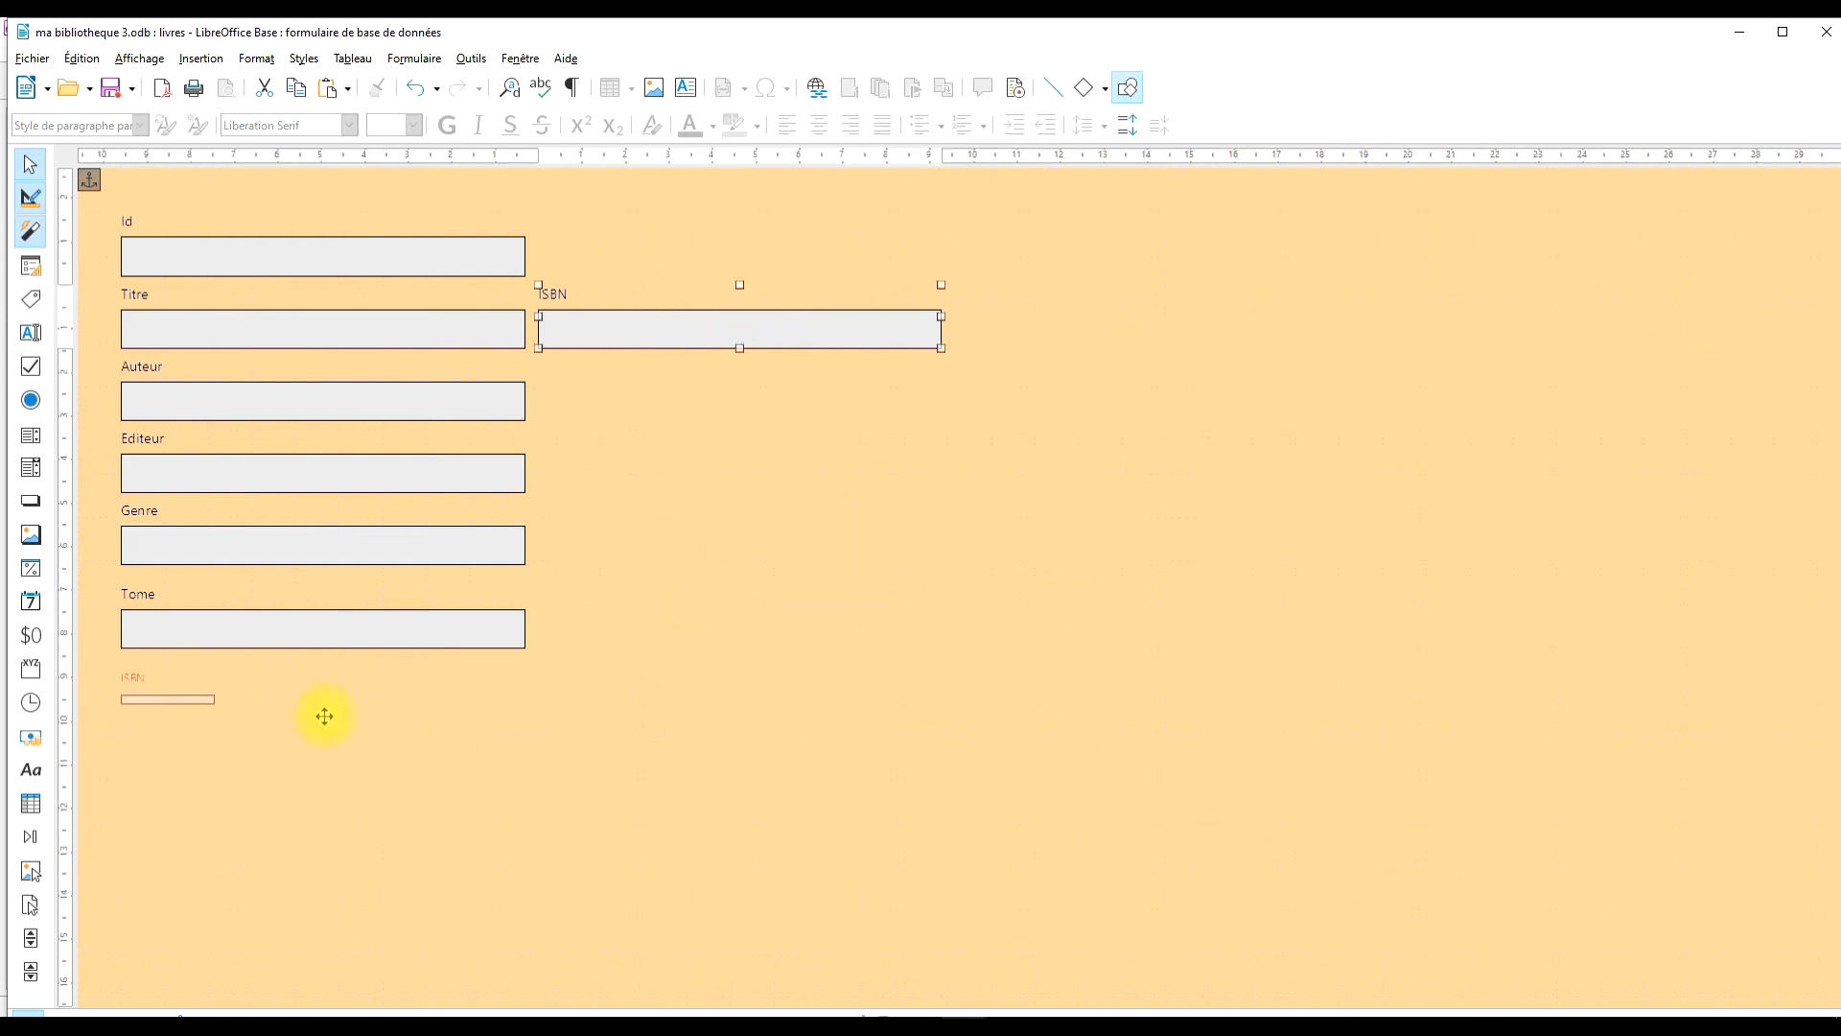
{"action": "left_click", "coordinate": [279, 255]}
{"action": "right_click", "coordinate": [280, 259]}
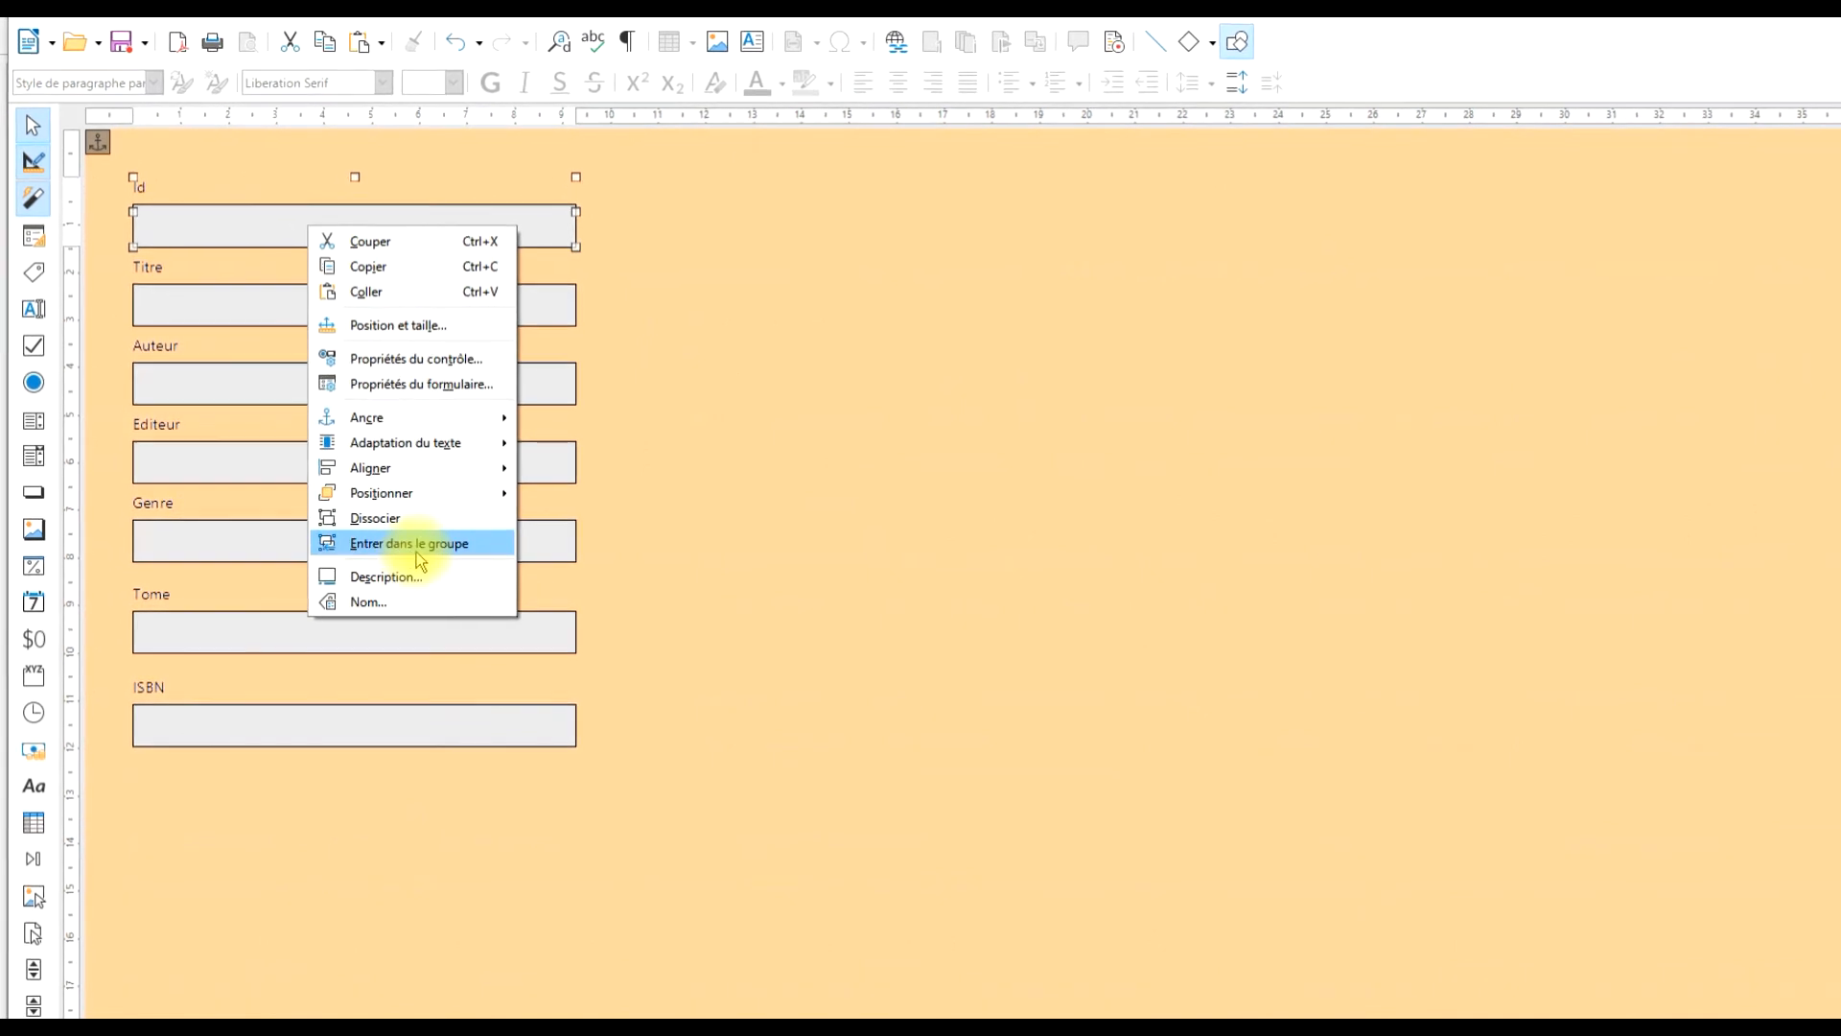
{"action": "left_click", "coordinate": [815, 357]}
{"action": "left_click", "coordinate": [464, 297]}
{"action": "left_click", "coordinate": [495, 369]}
{"action": "left_click", "coordinate": [479, 443]}
{"action": "left_click", "coordinate": [450, 529]}
- Enter the Id field's group and widen its label alone to about 4 cm
{"action": "left_click", "coordinate": [235, 154]}
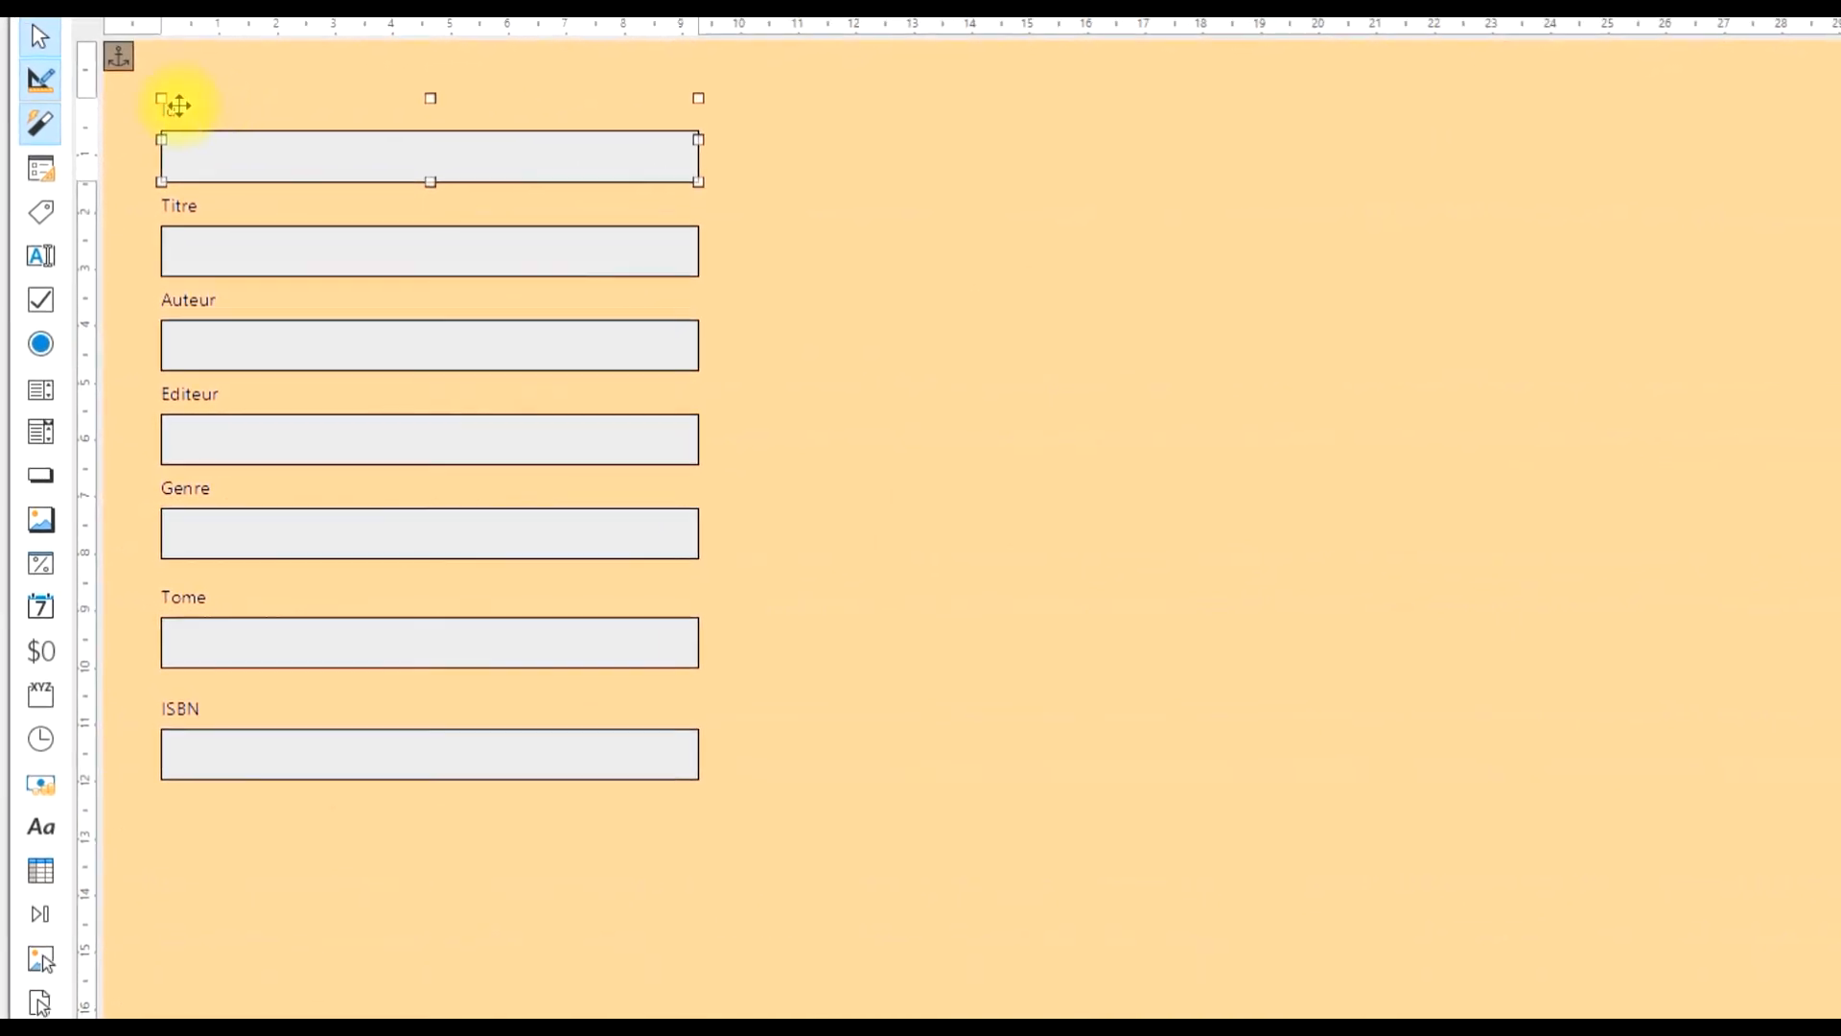
{"action": "right_click", "coordinate": [317, 155]}
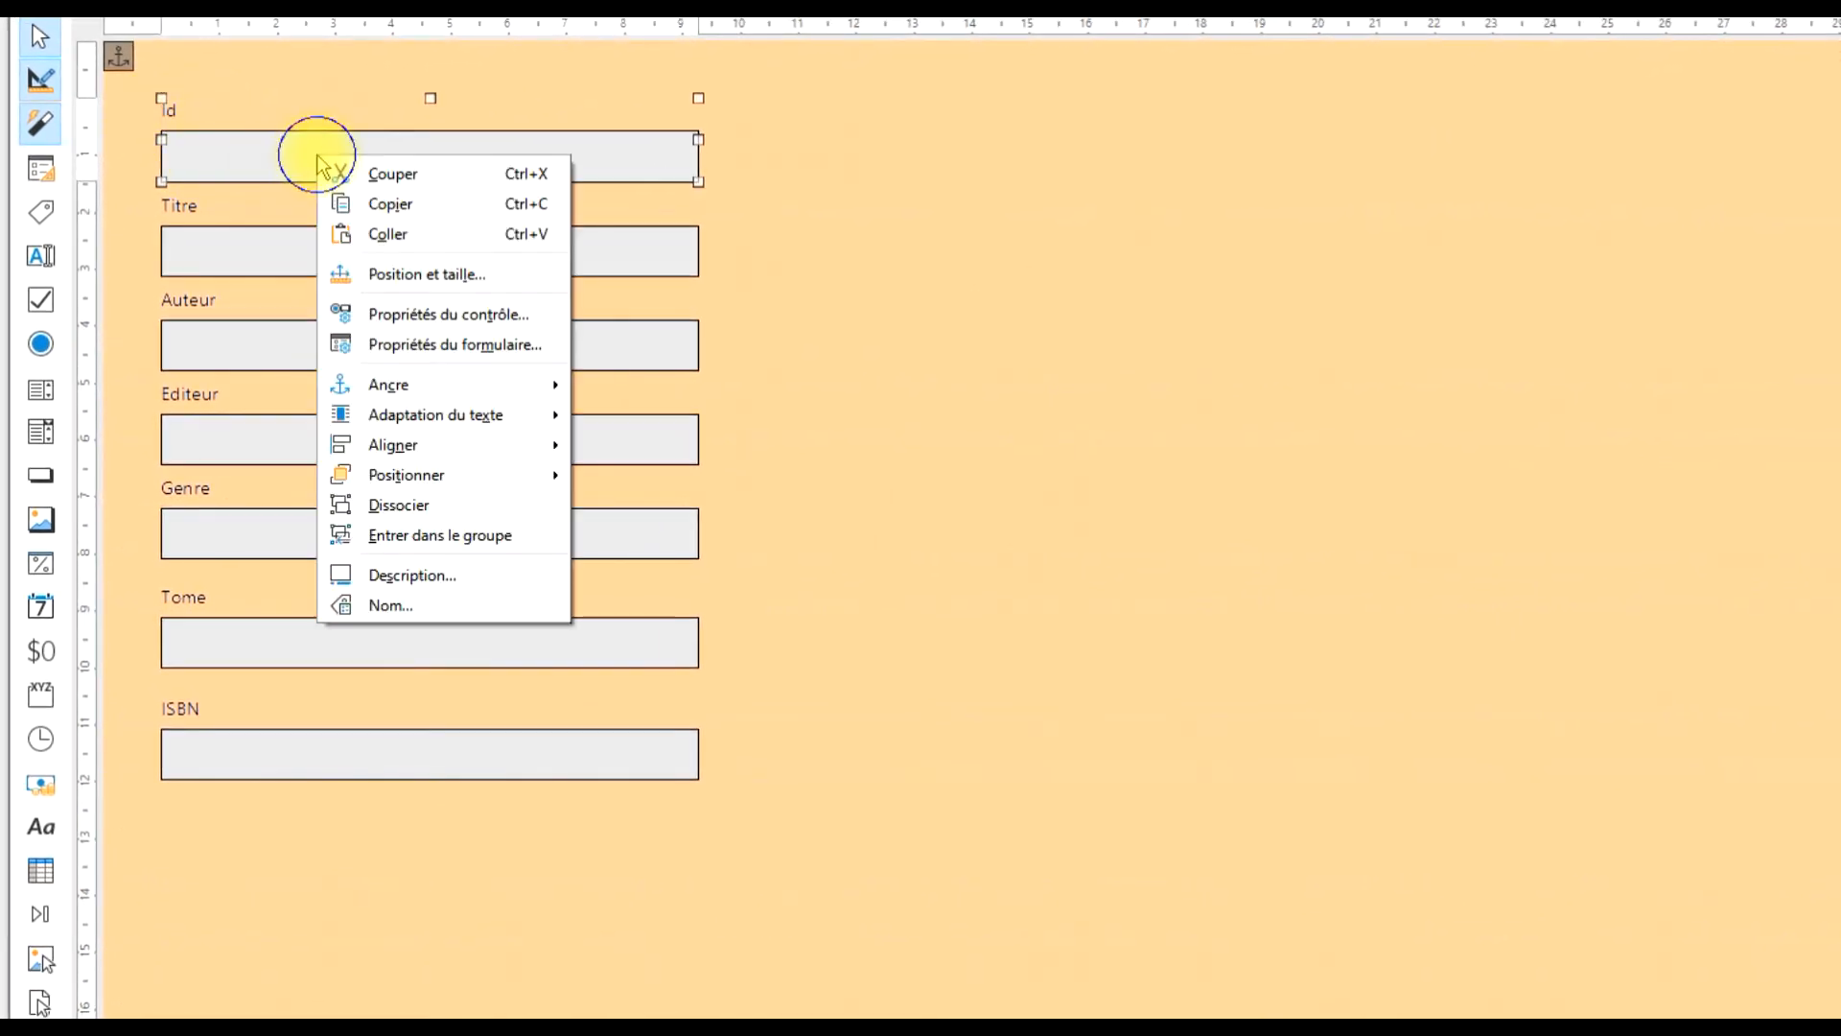
{"action": "left_click", "coordinate": [402, 534]}
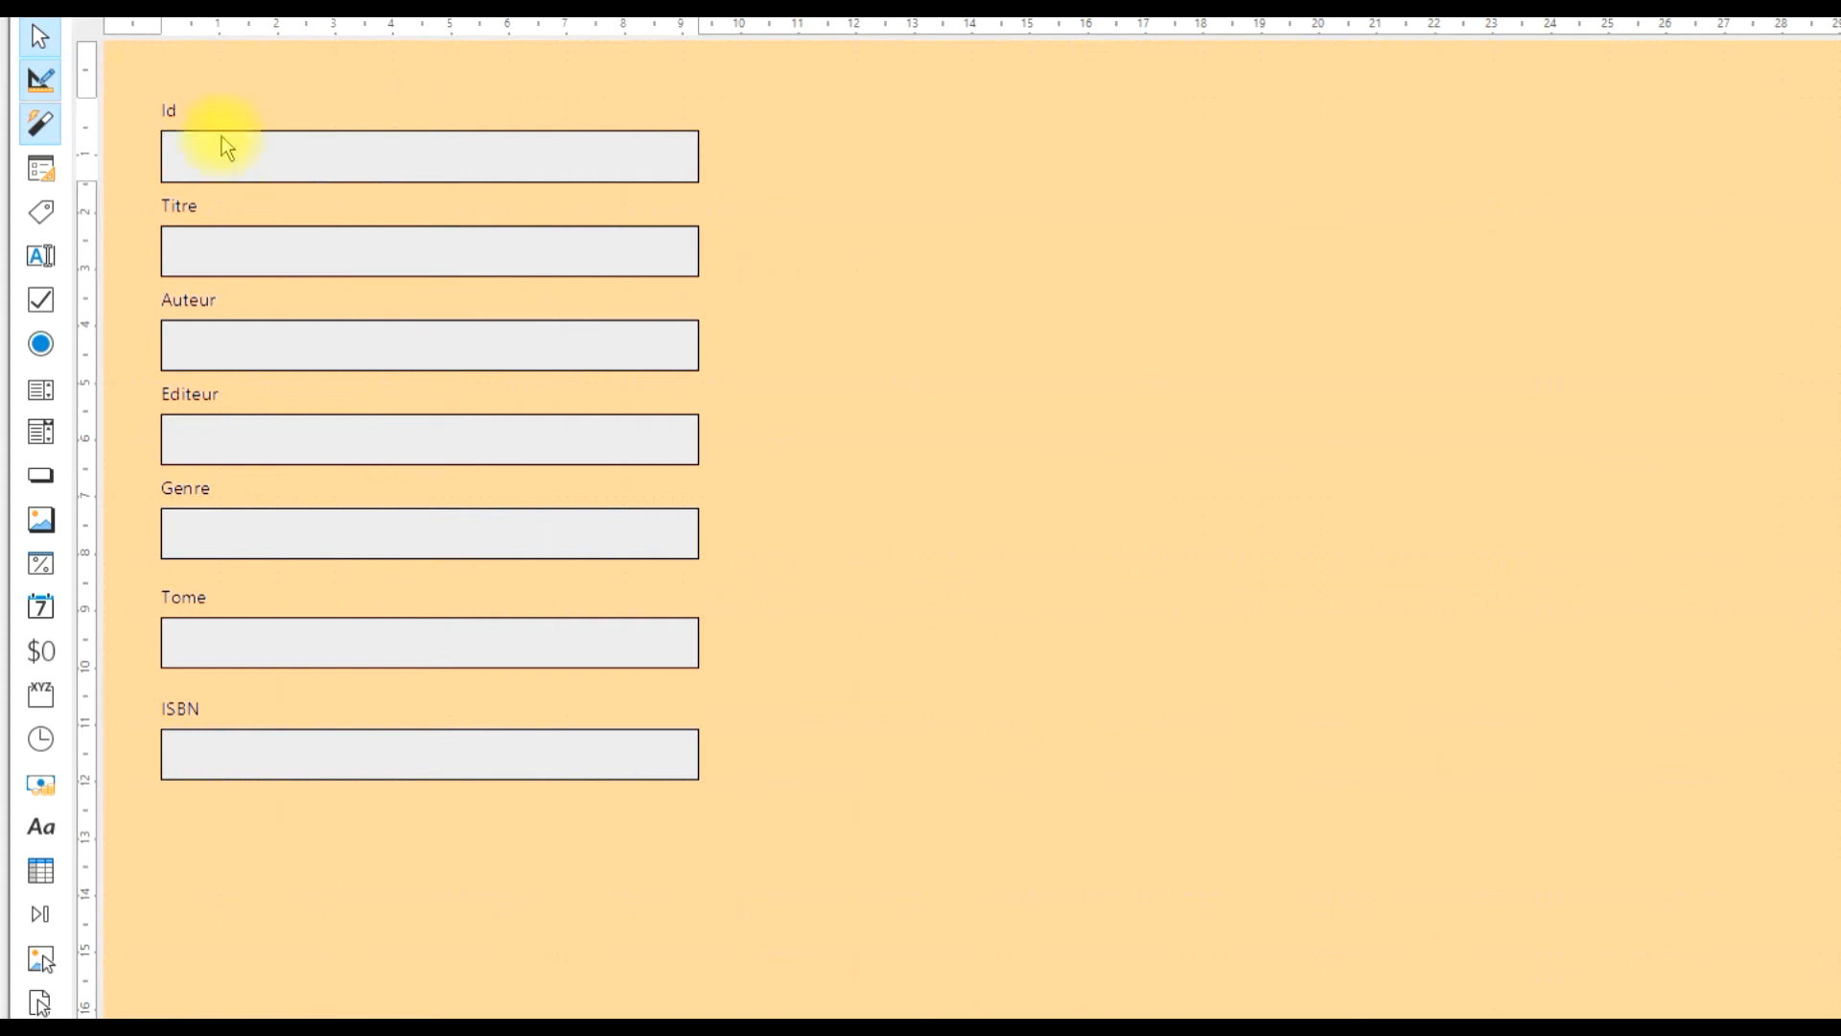
{"action": "left_click", "coordinate": [175, 115]}
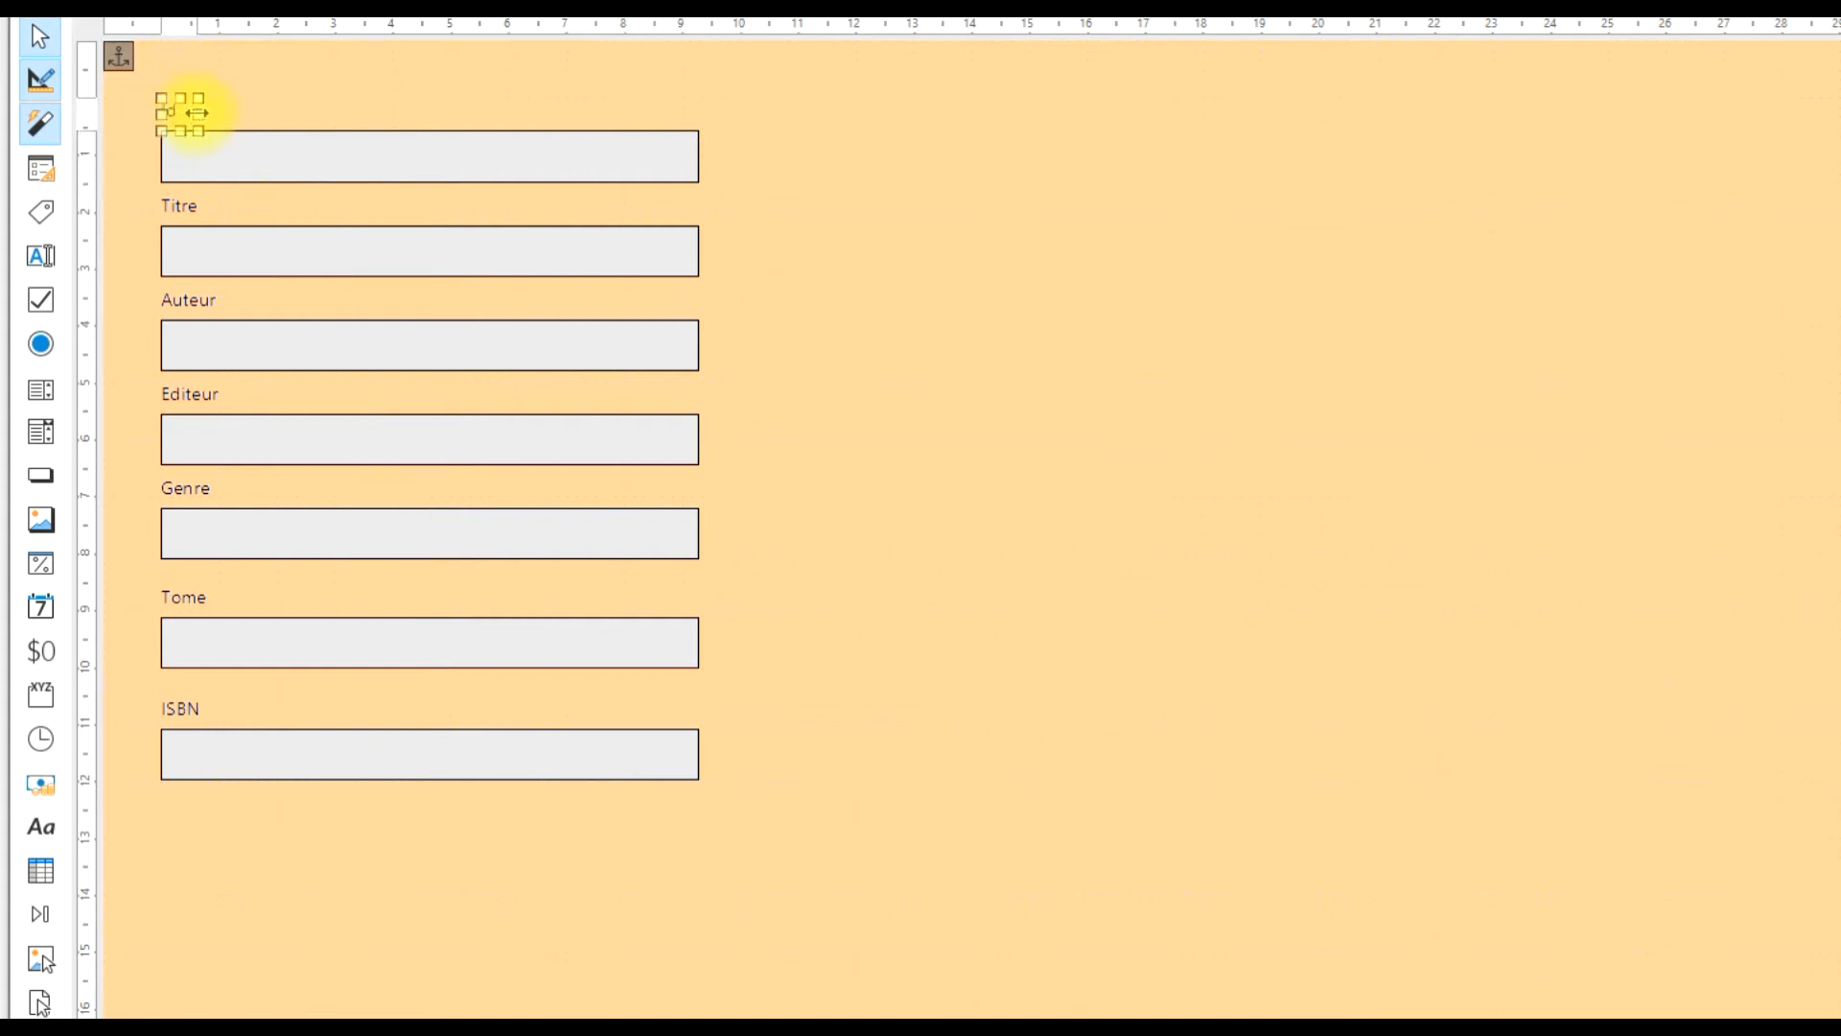
{"action": "left_click_drag", "start_coordinate": [196, 113], "coordinate": [384, 114]}
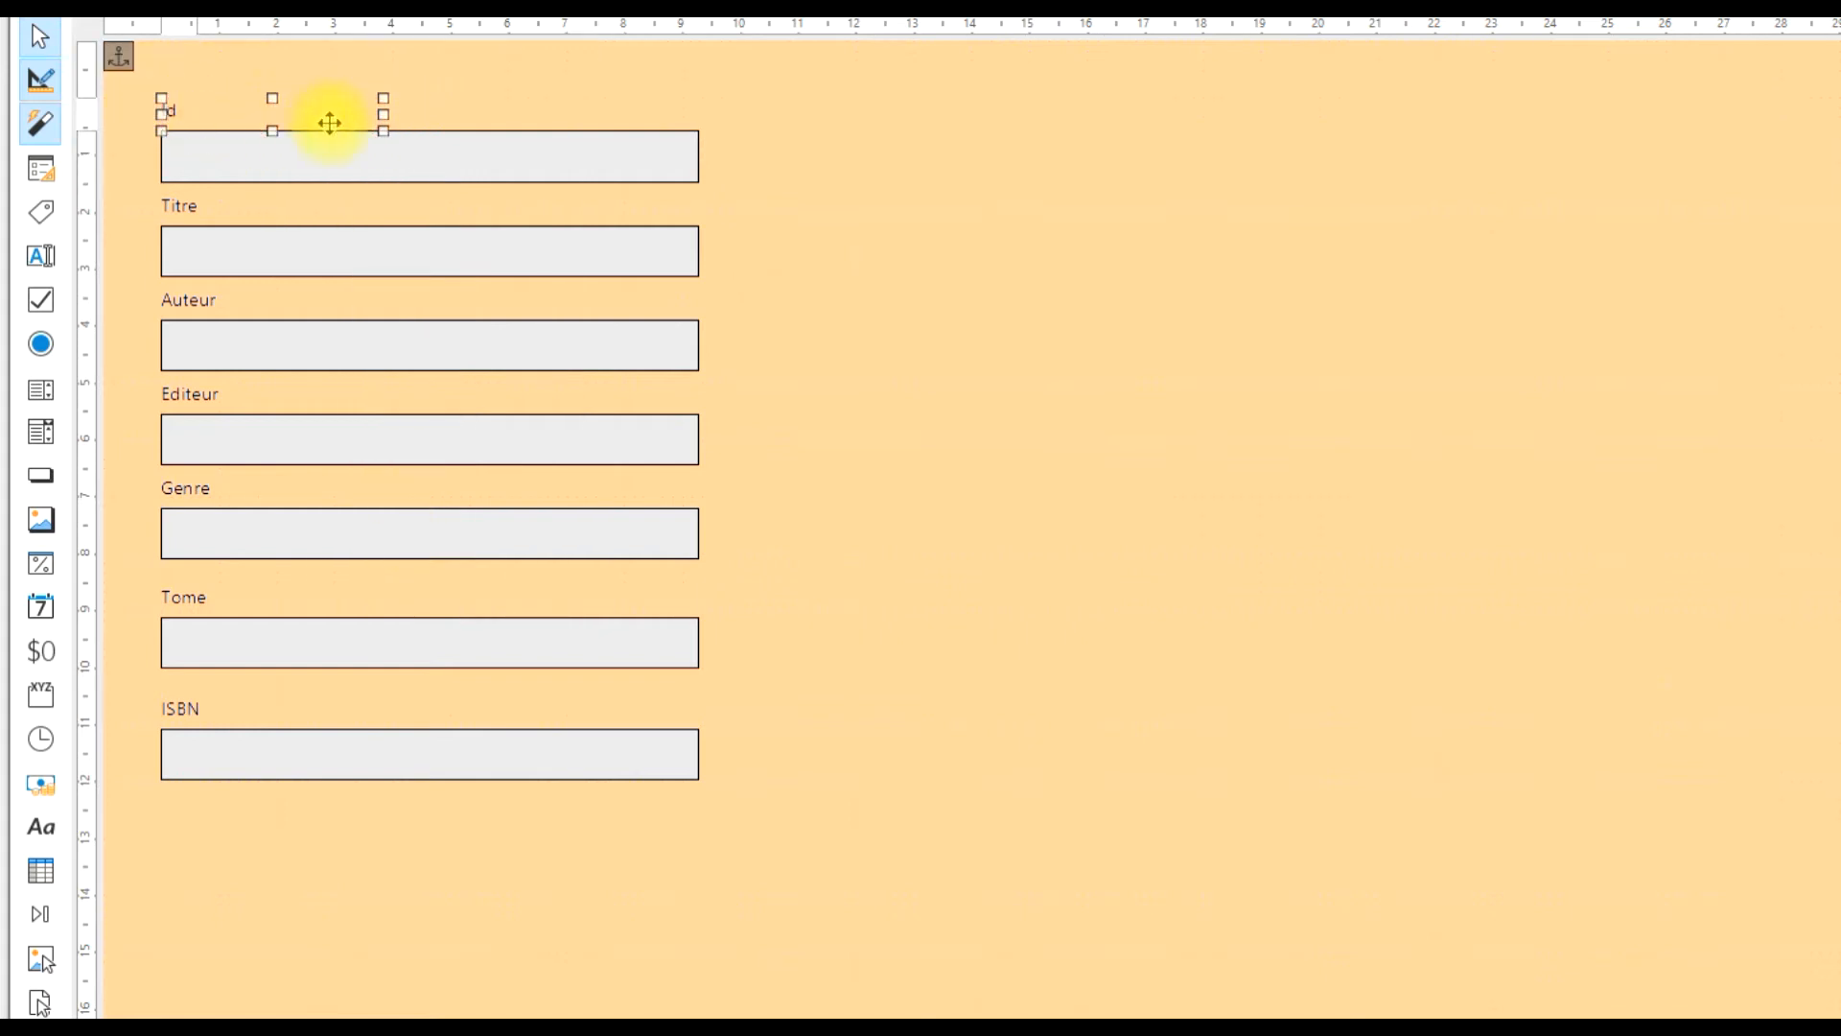
- Set the Id label's text to étagère-numlivre, close its properties, and deselect the label
{"action": "double_click", "coordinate": [180, 111]}
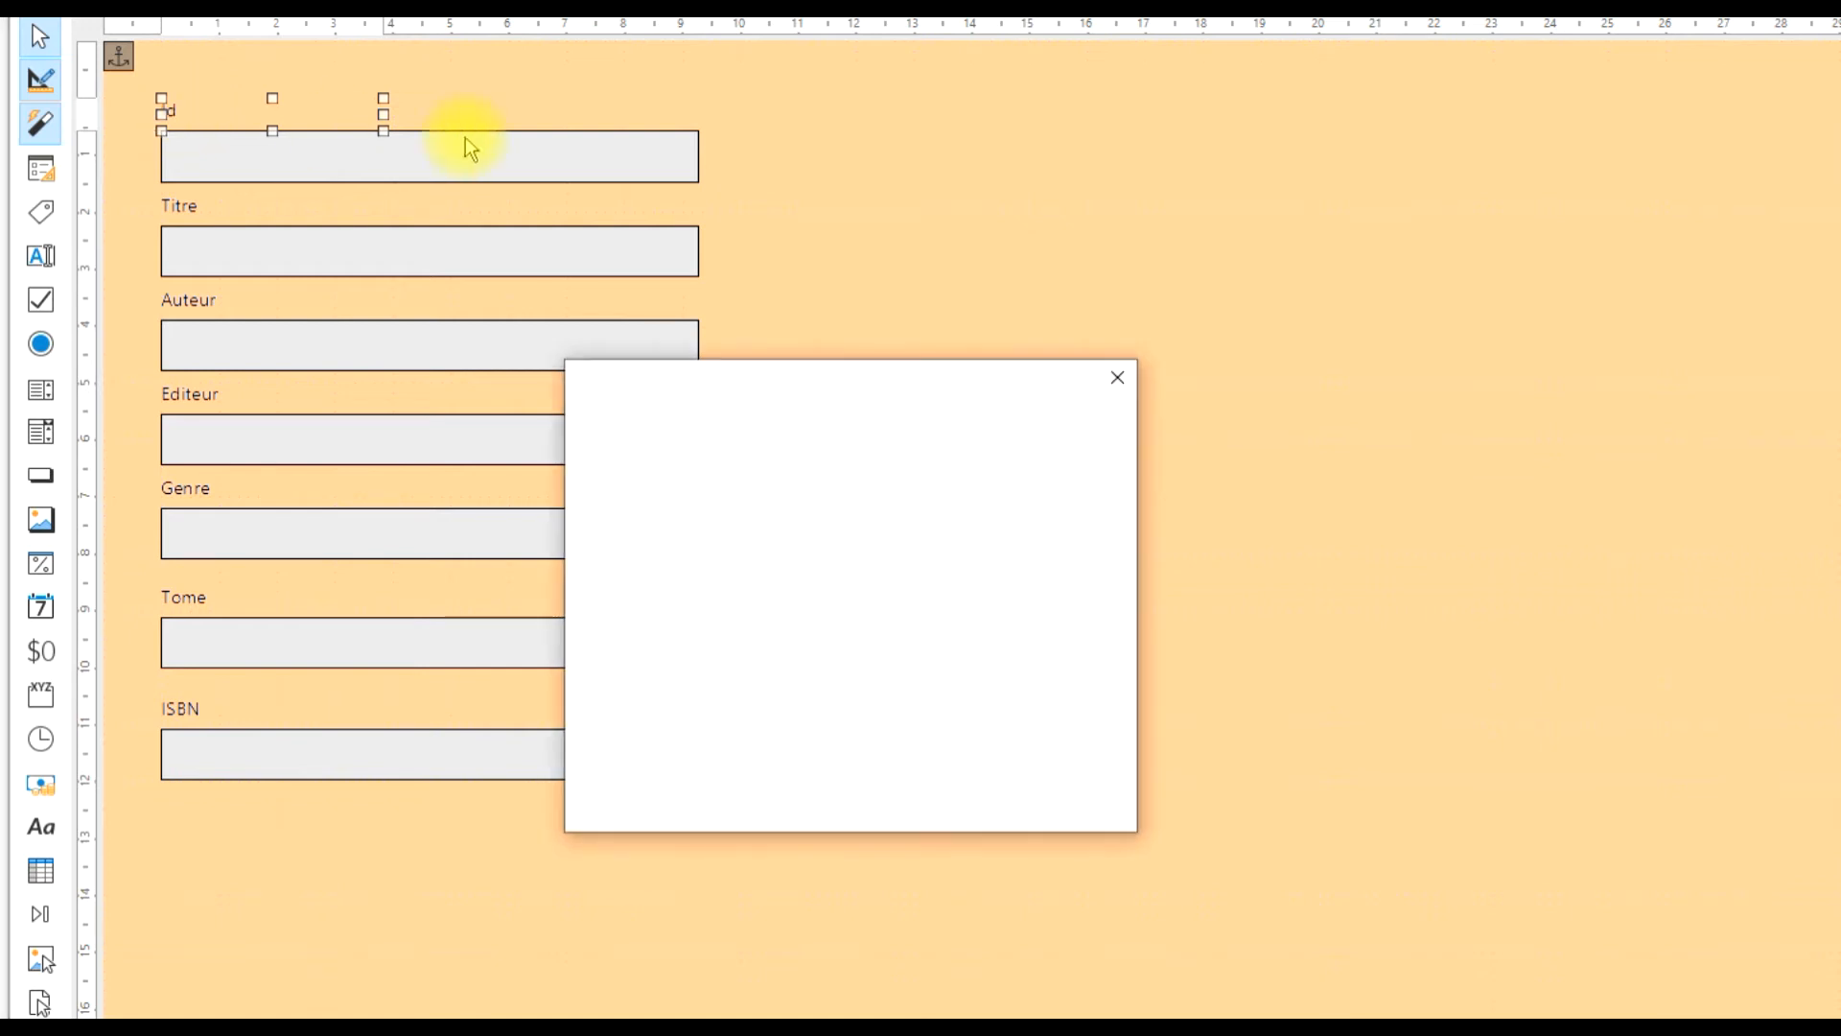
{"action": "double_click", "coordinate": [826, 508]}
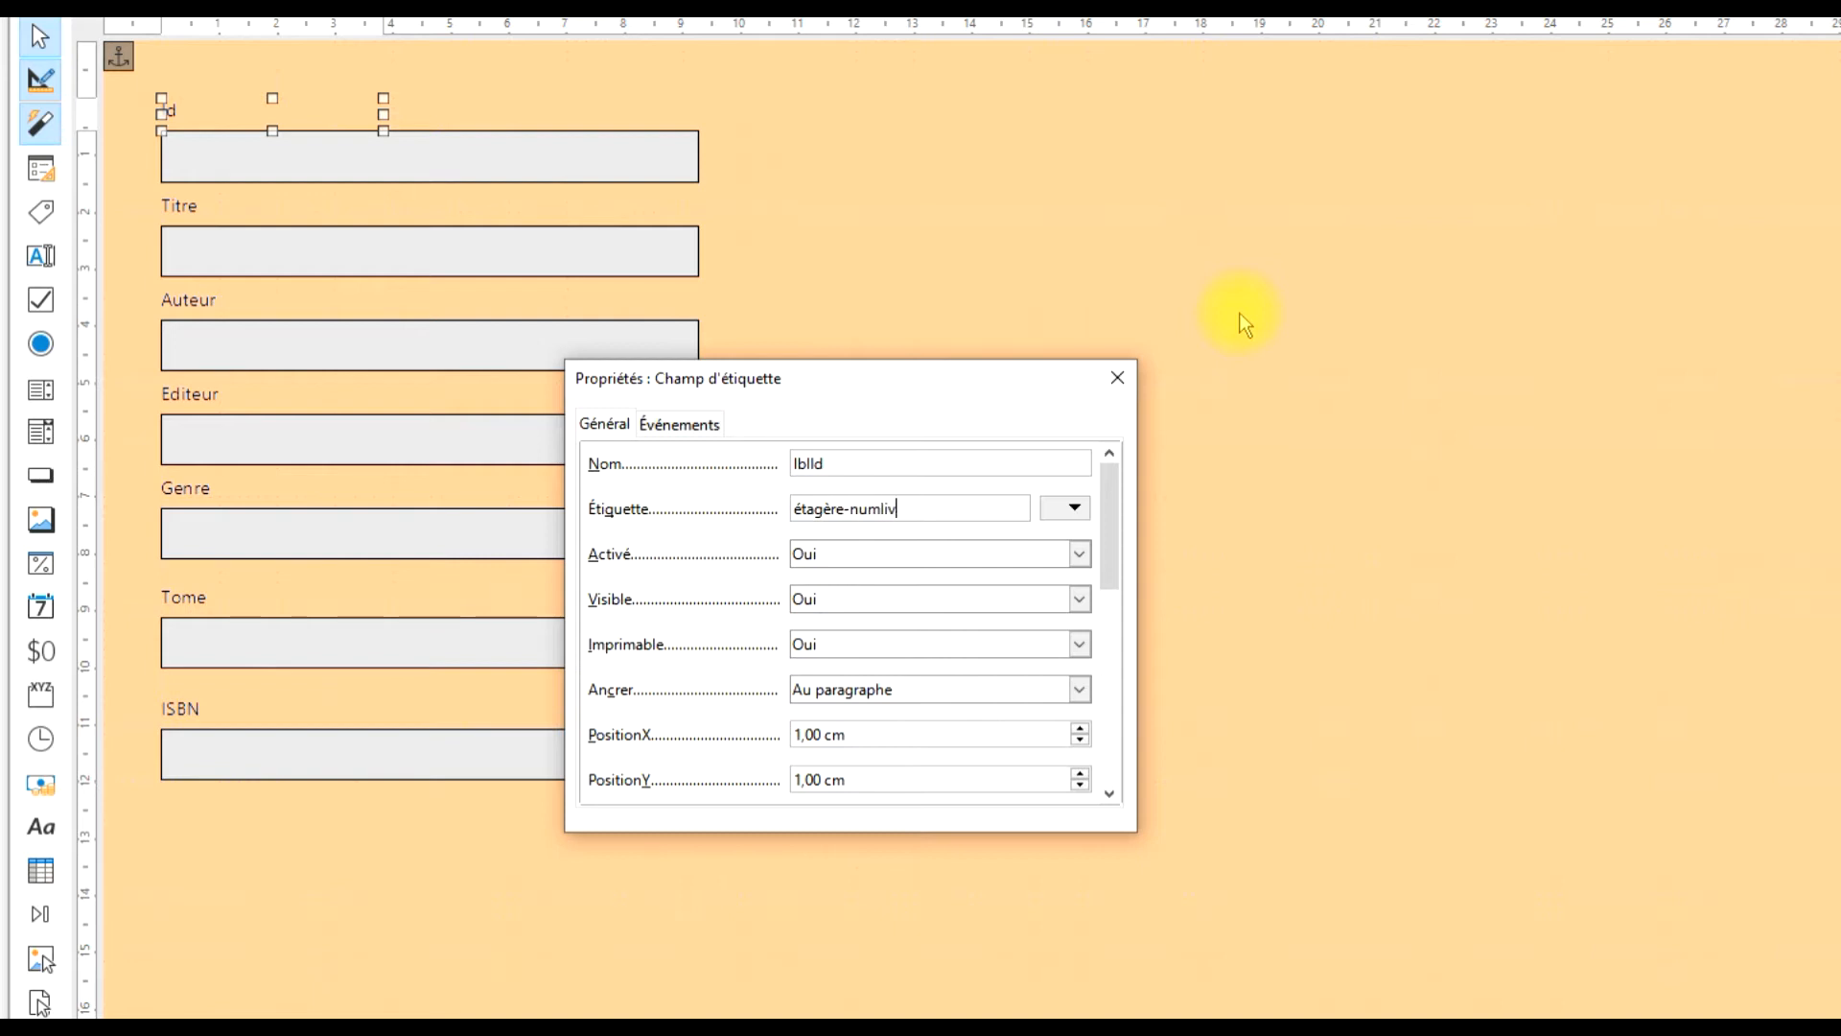
{"action": "left_click", "coordinate": [839, 506]}
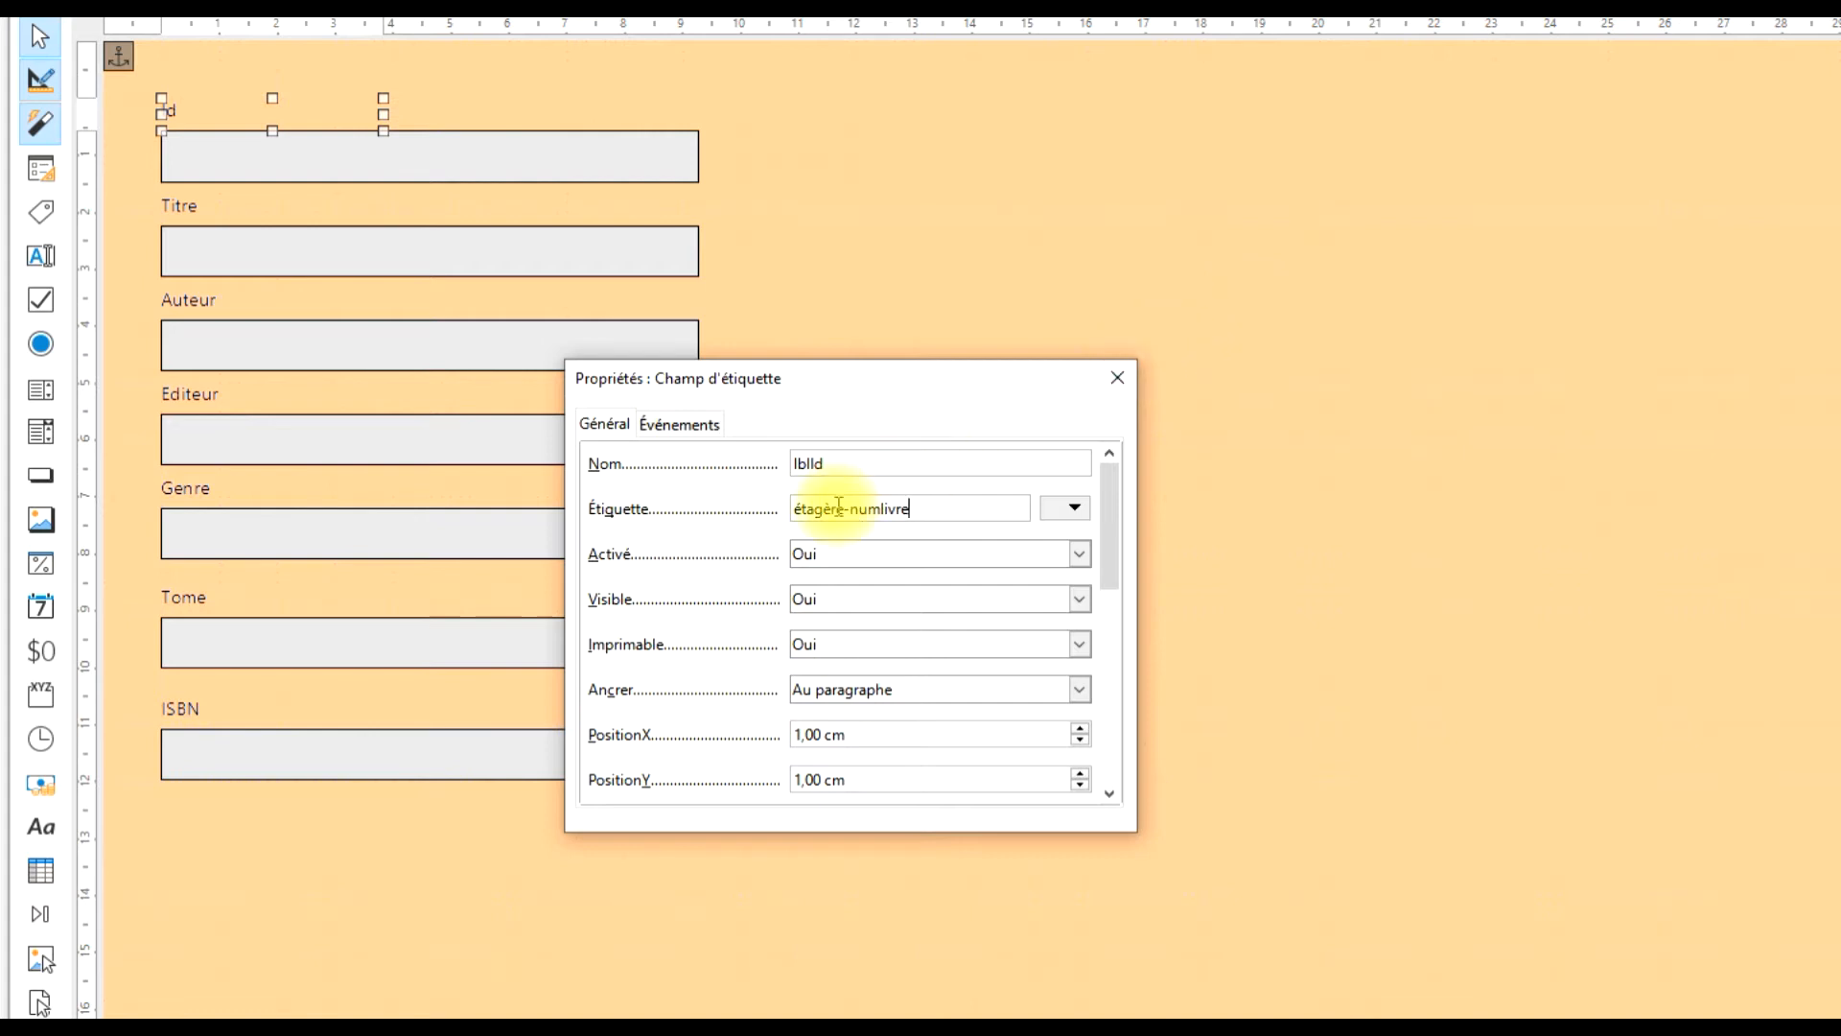
{"action": "left_click", "coordinate": [1118, 376]}
{"action": "left_click", "coordinate": [1150, 239]}
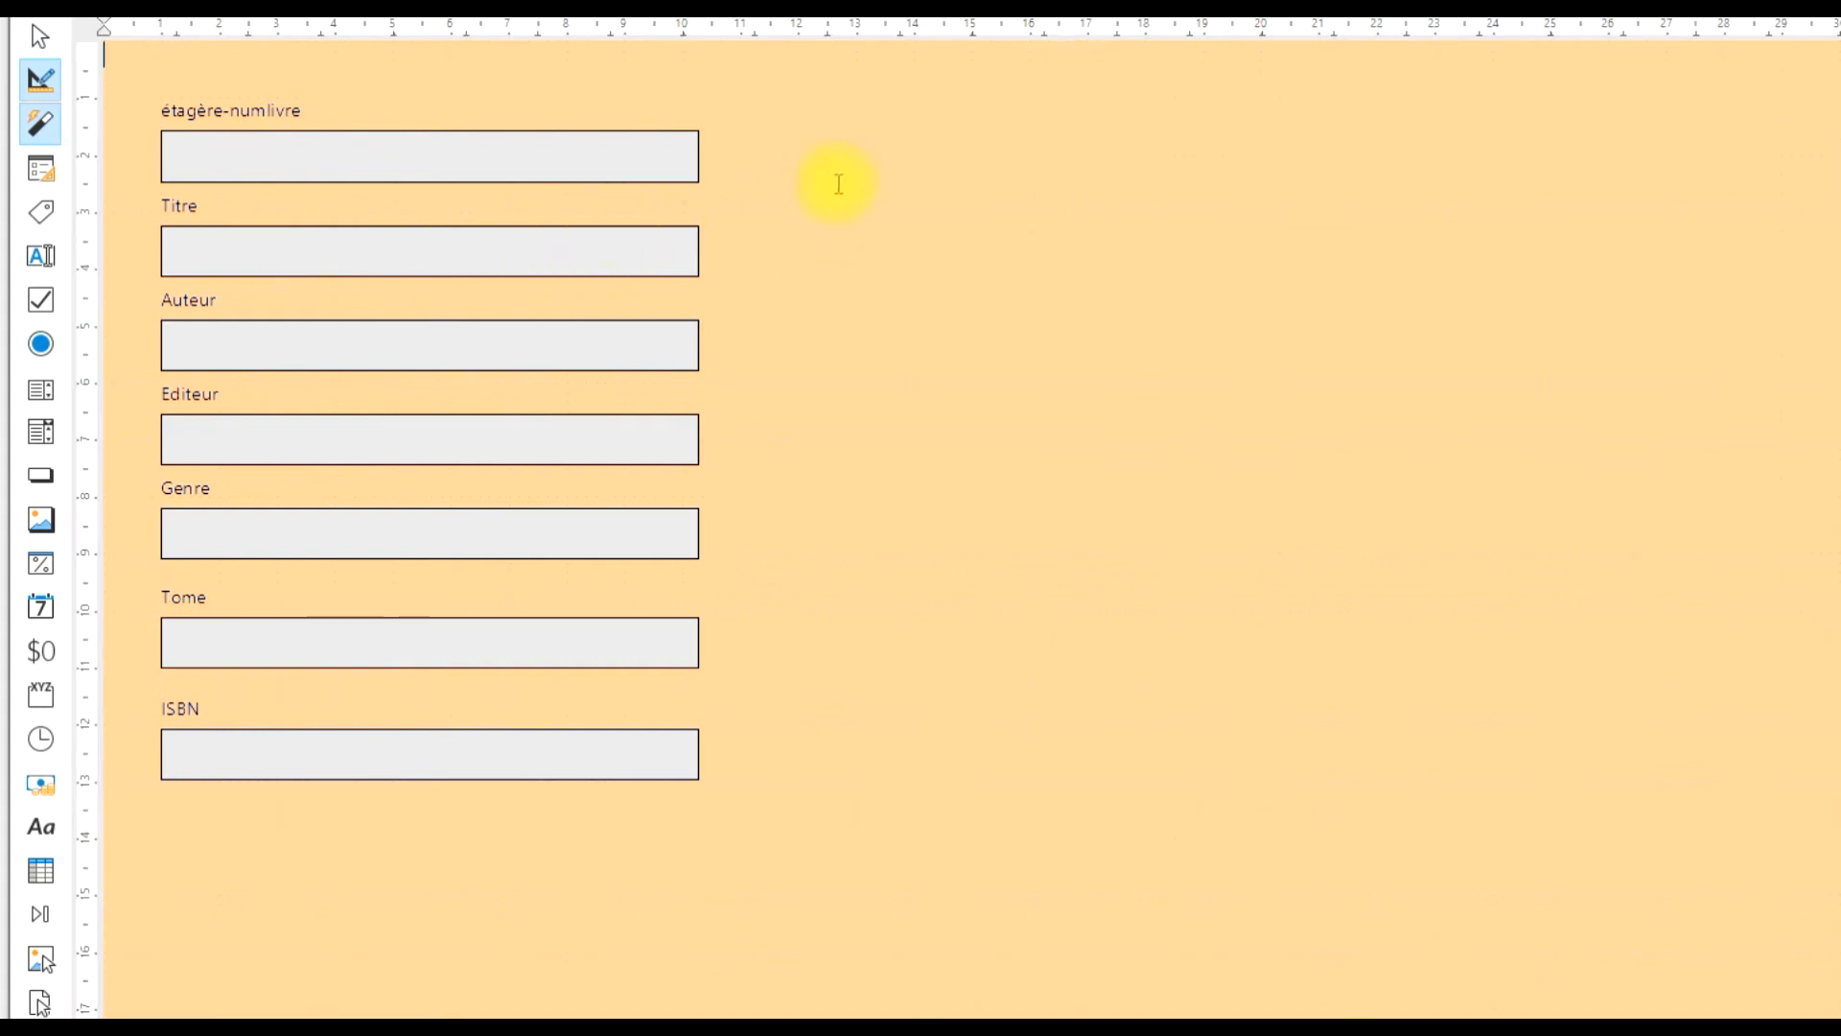
- Open the default page style's settings at the background options
{"action": "right_click", "coordinate": [1315, 180]}
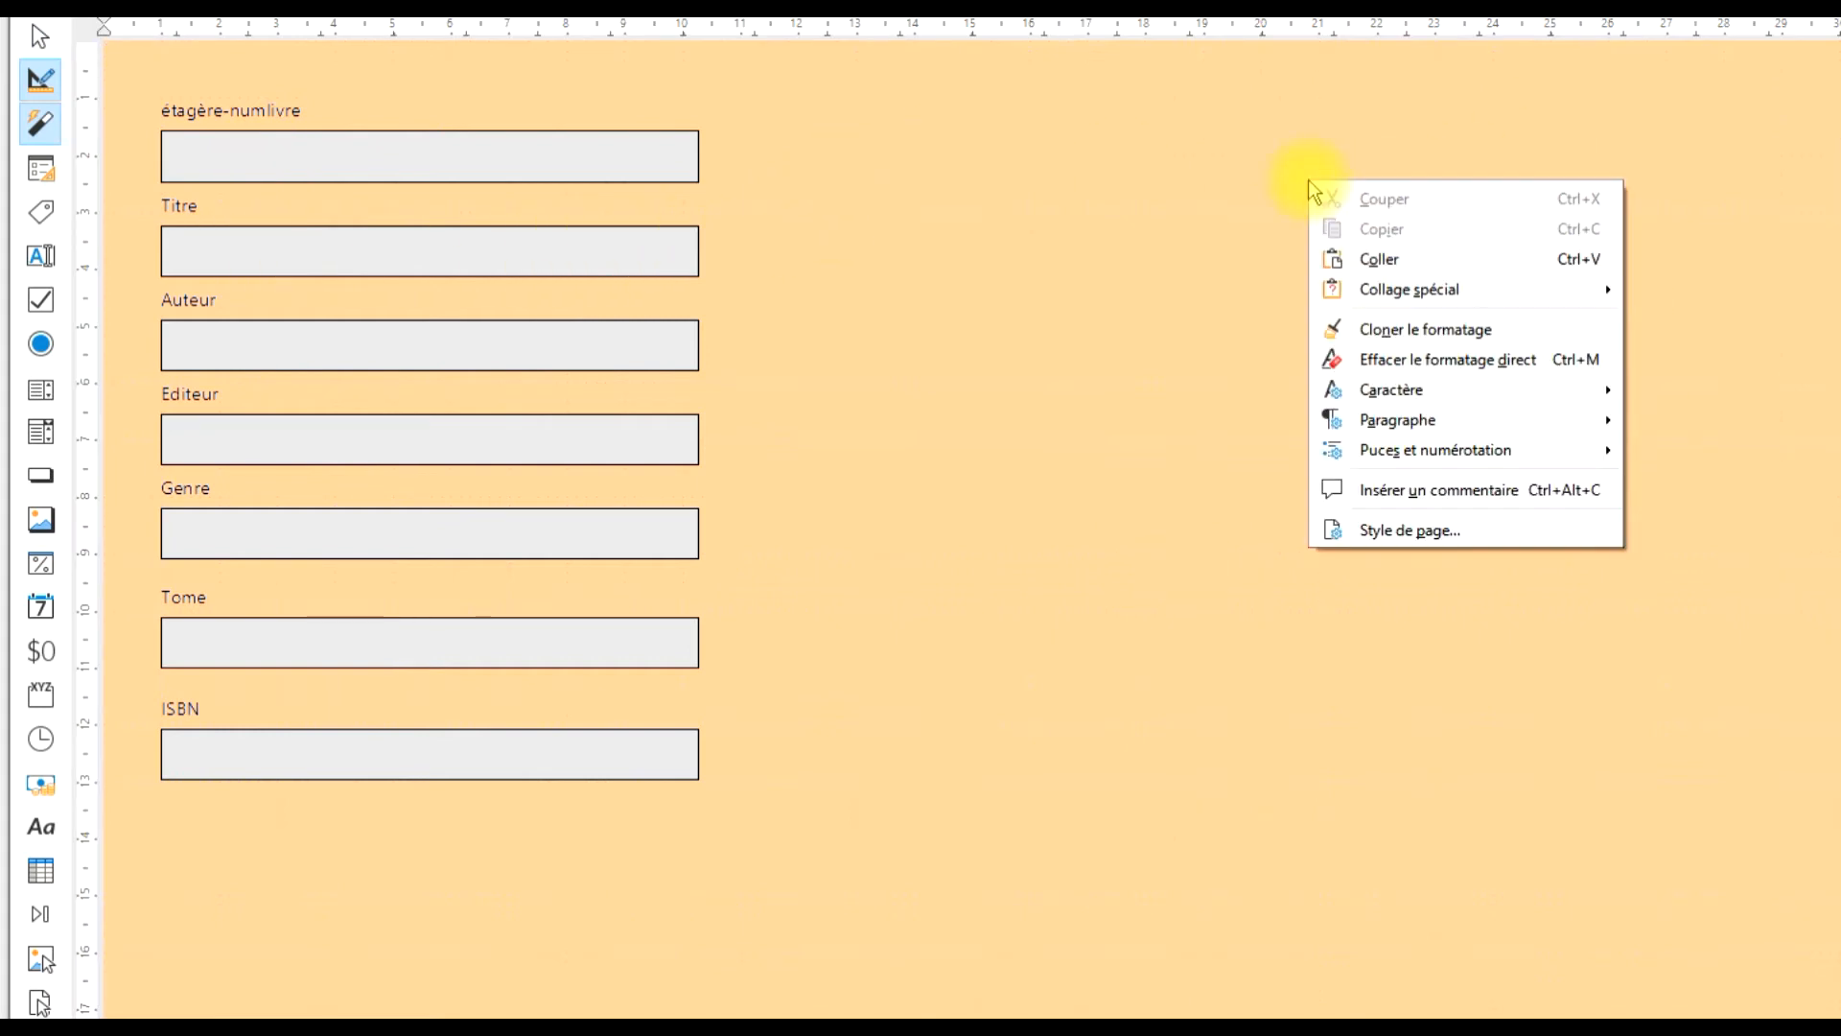
{"action": "left_click", "coordinate": [1429, 527]}
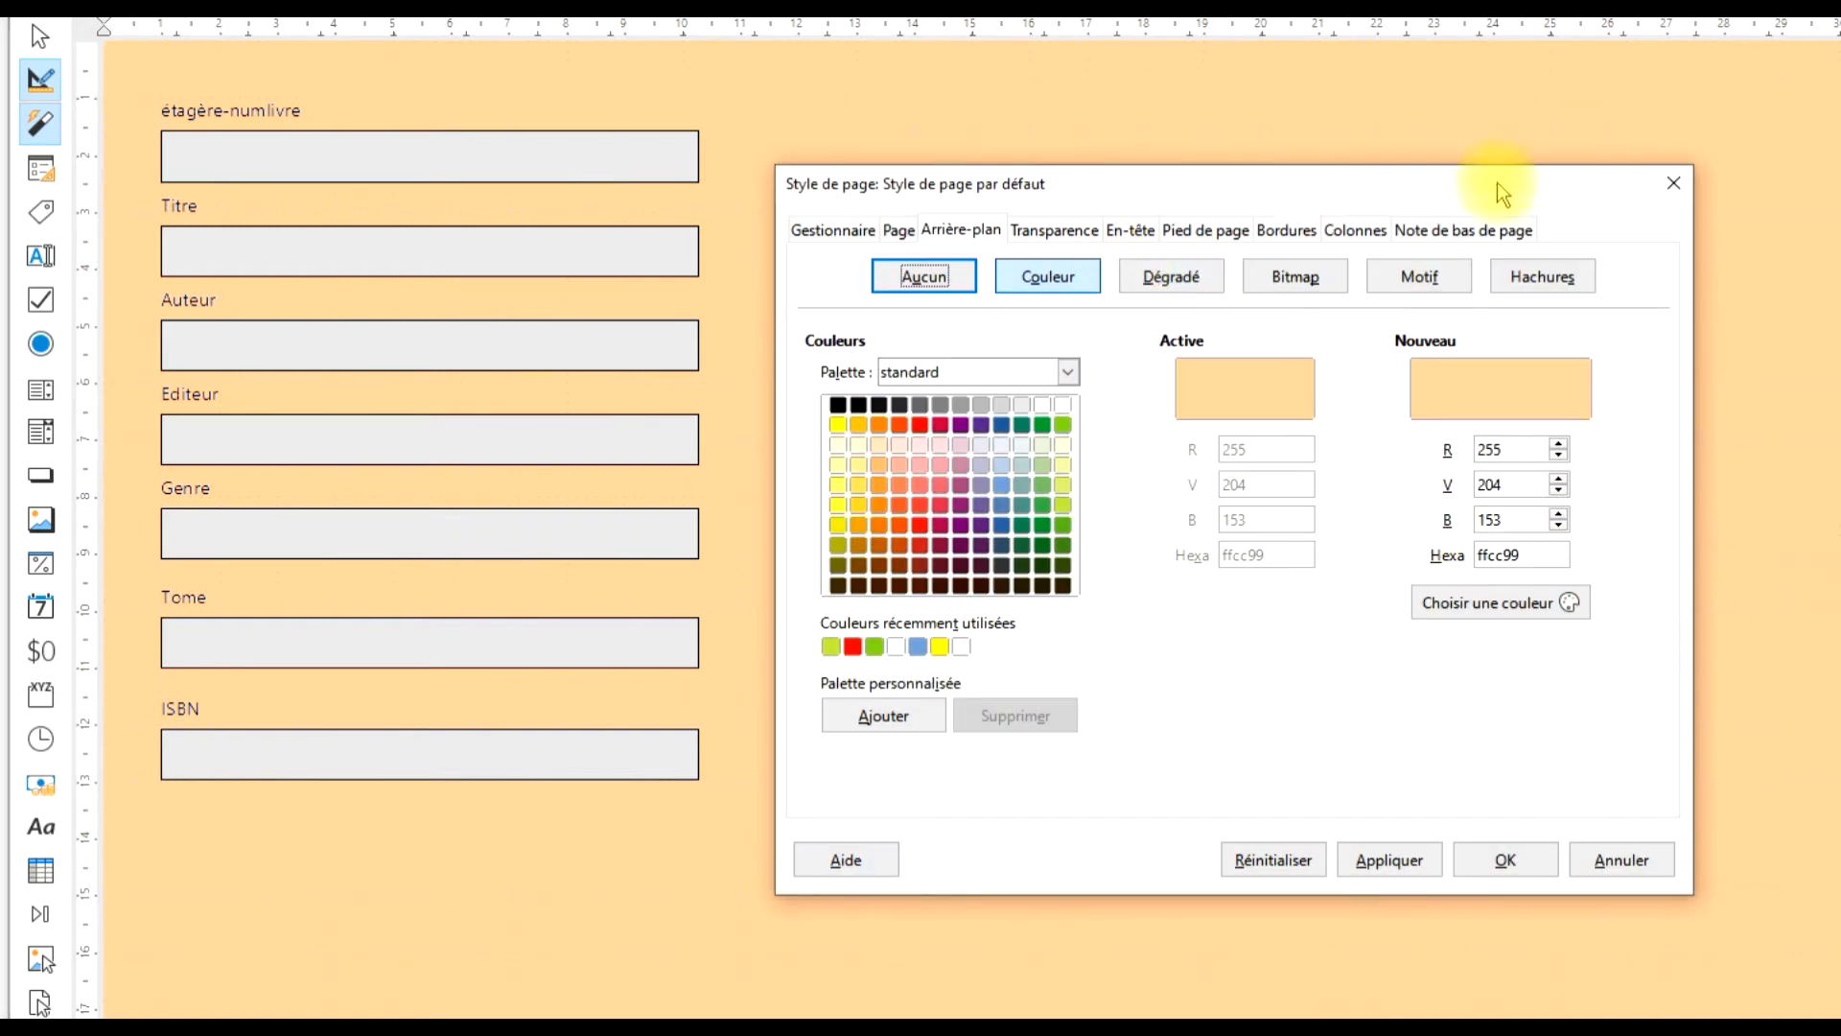
{"action": "left_click", "coordinate": [1675, 185]}
{"action": "right_click", "coordinate": [1009, 167]}
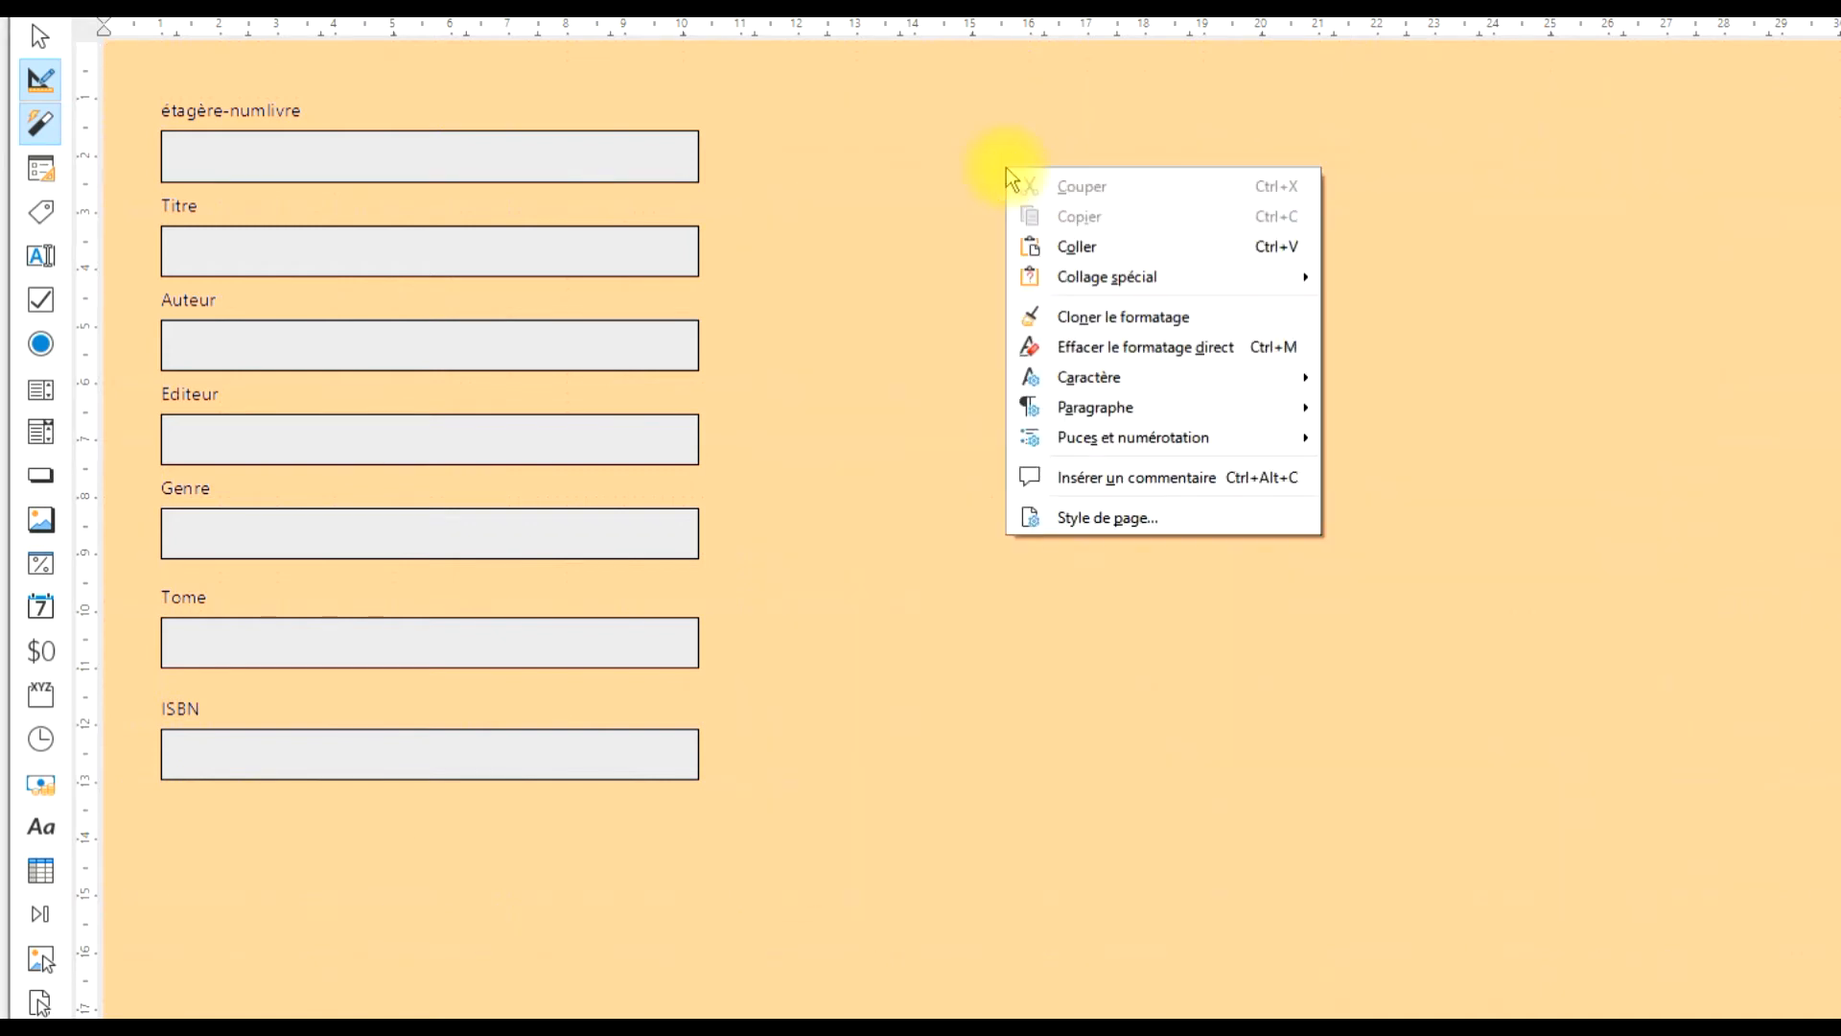
{"action": "left_click", "coordinate": [1140, 513]}
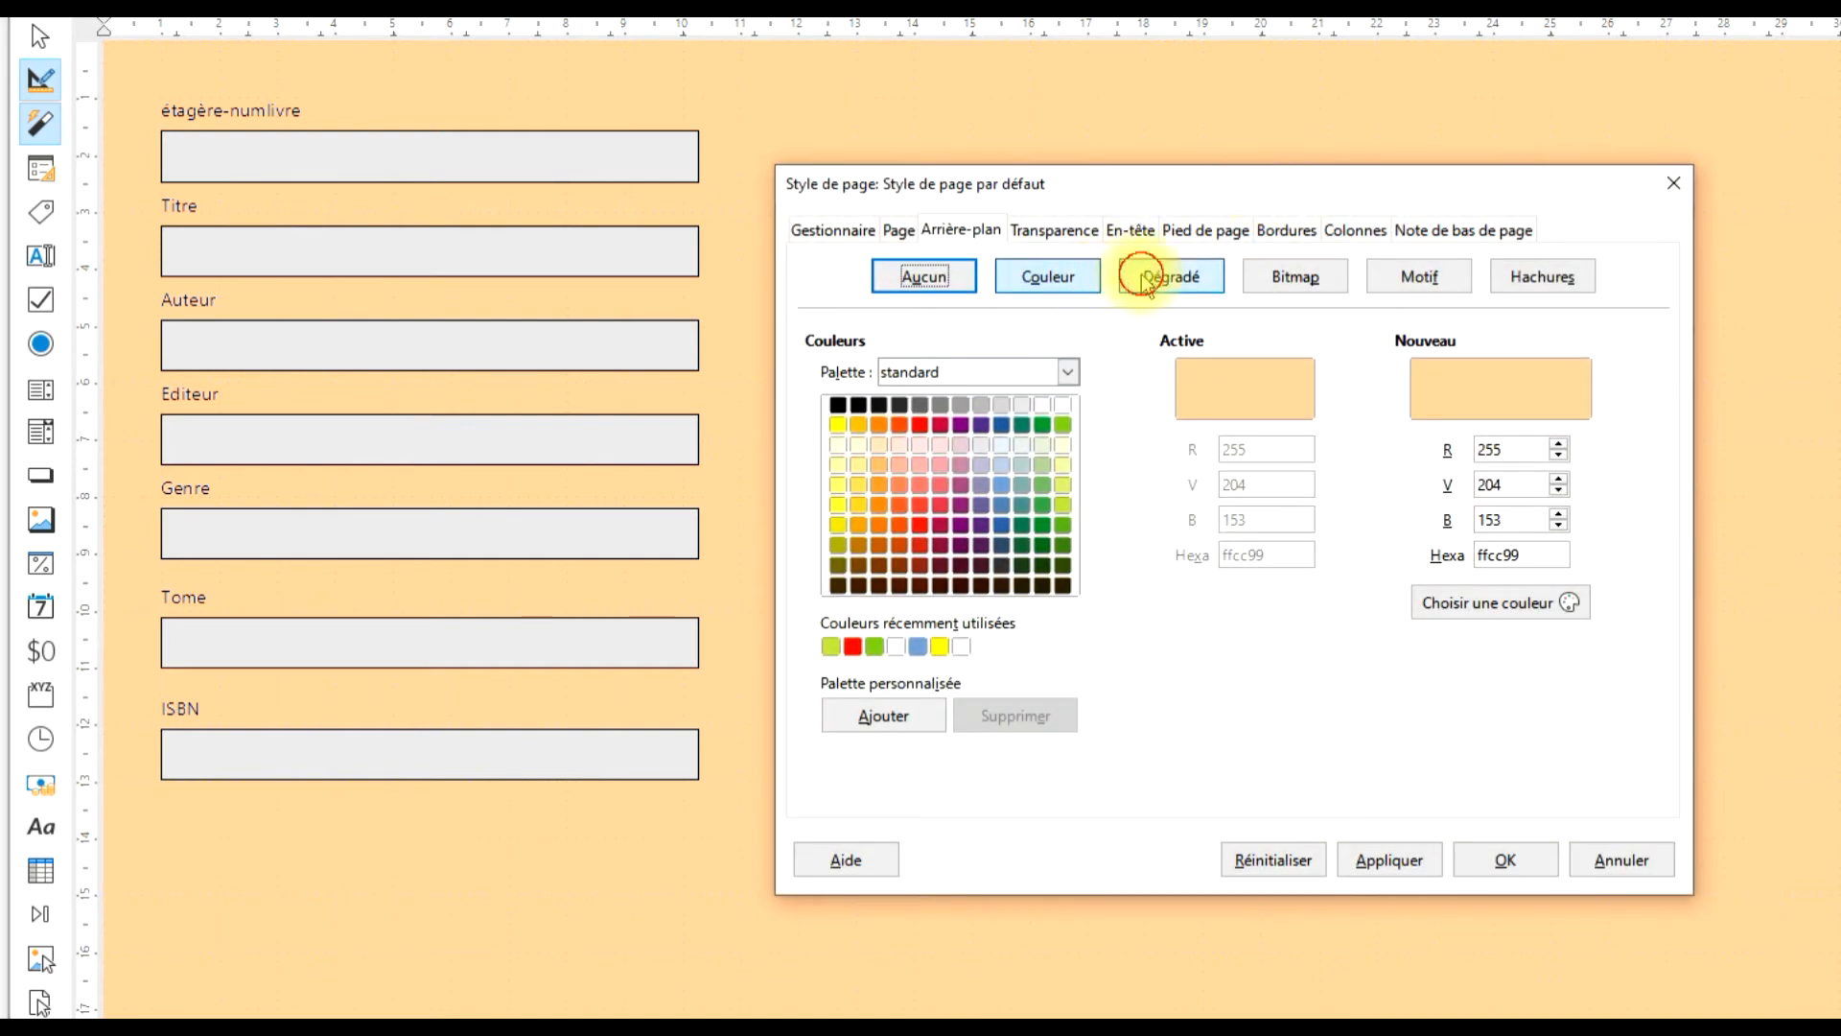
- Browse the gradient and bitmap backgrounds, and apply the black-on-white dotted pattern to the page
{"action": "left_click", "coordinate": [1144, 280]}
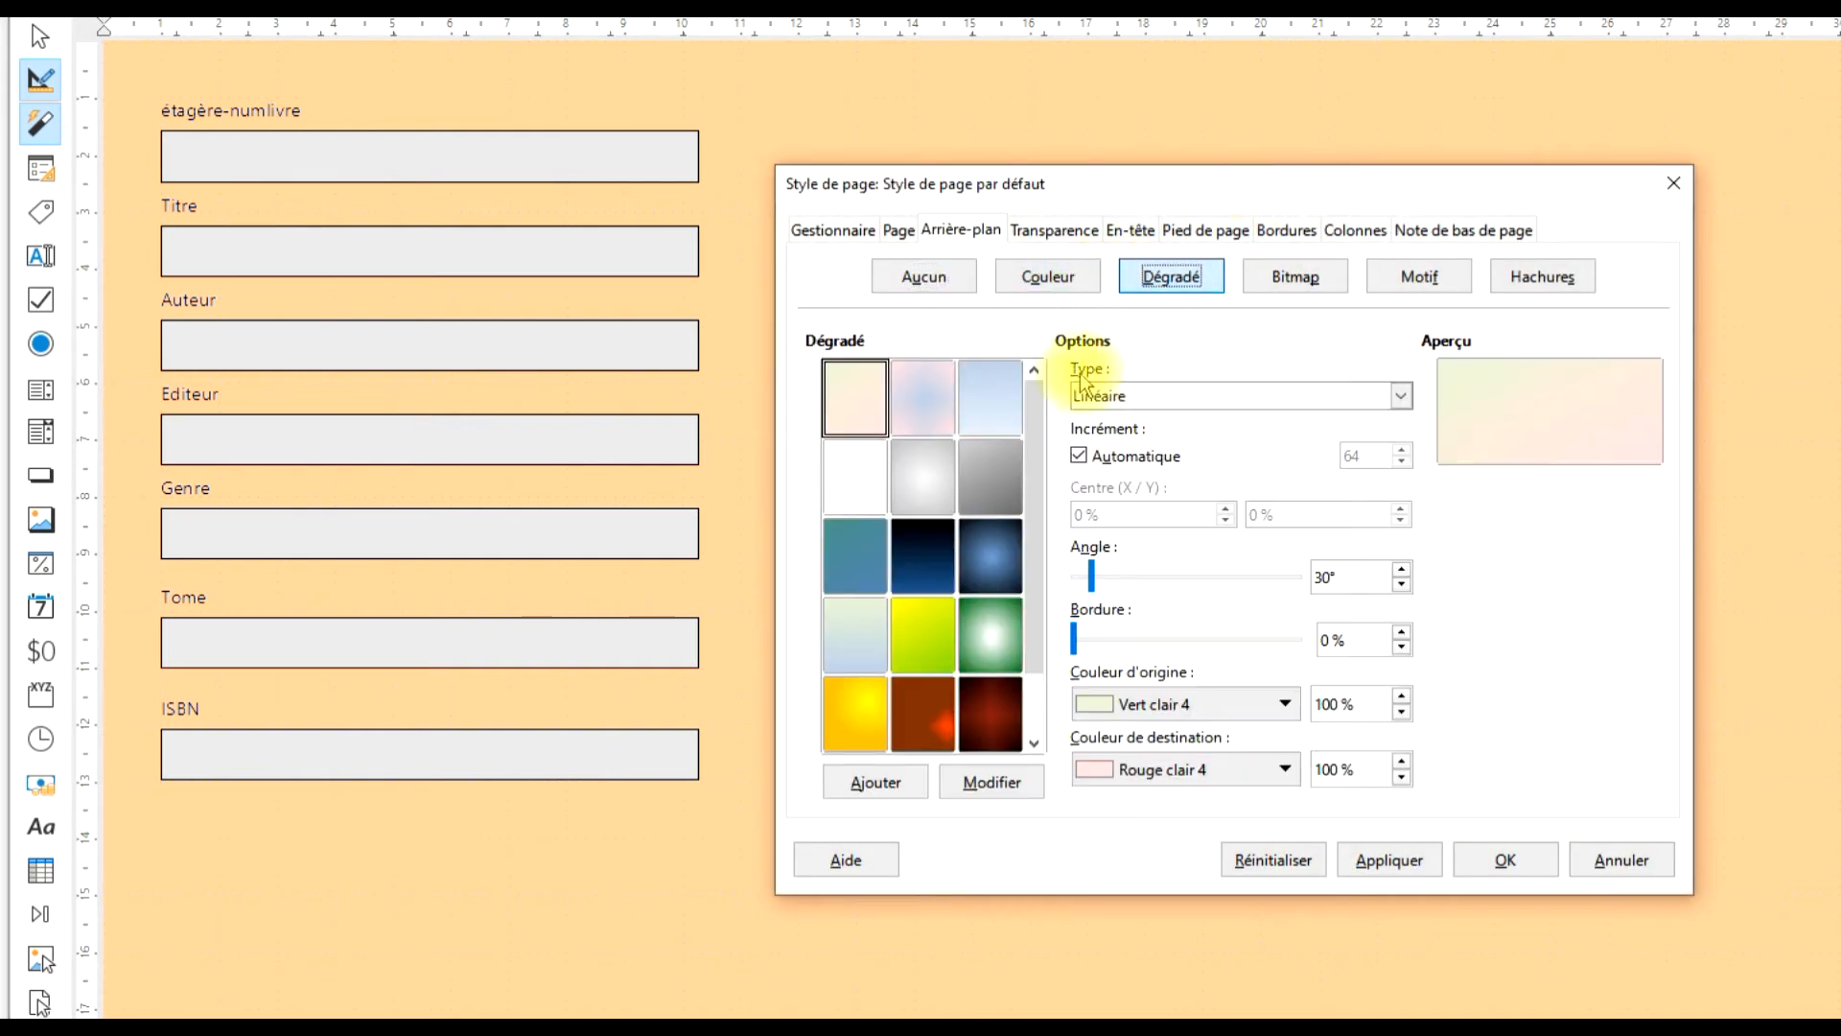
{"action": "left_click", "coordinate": [1335, 286]}
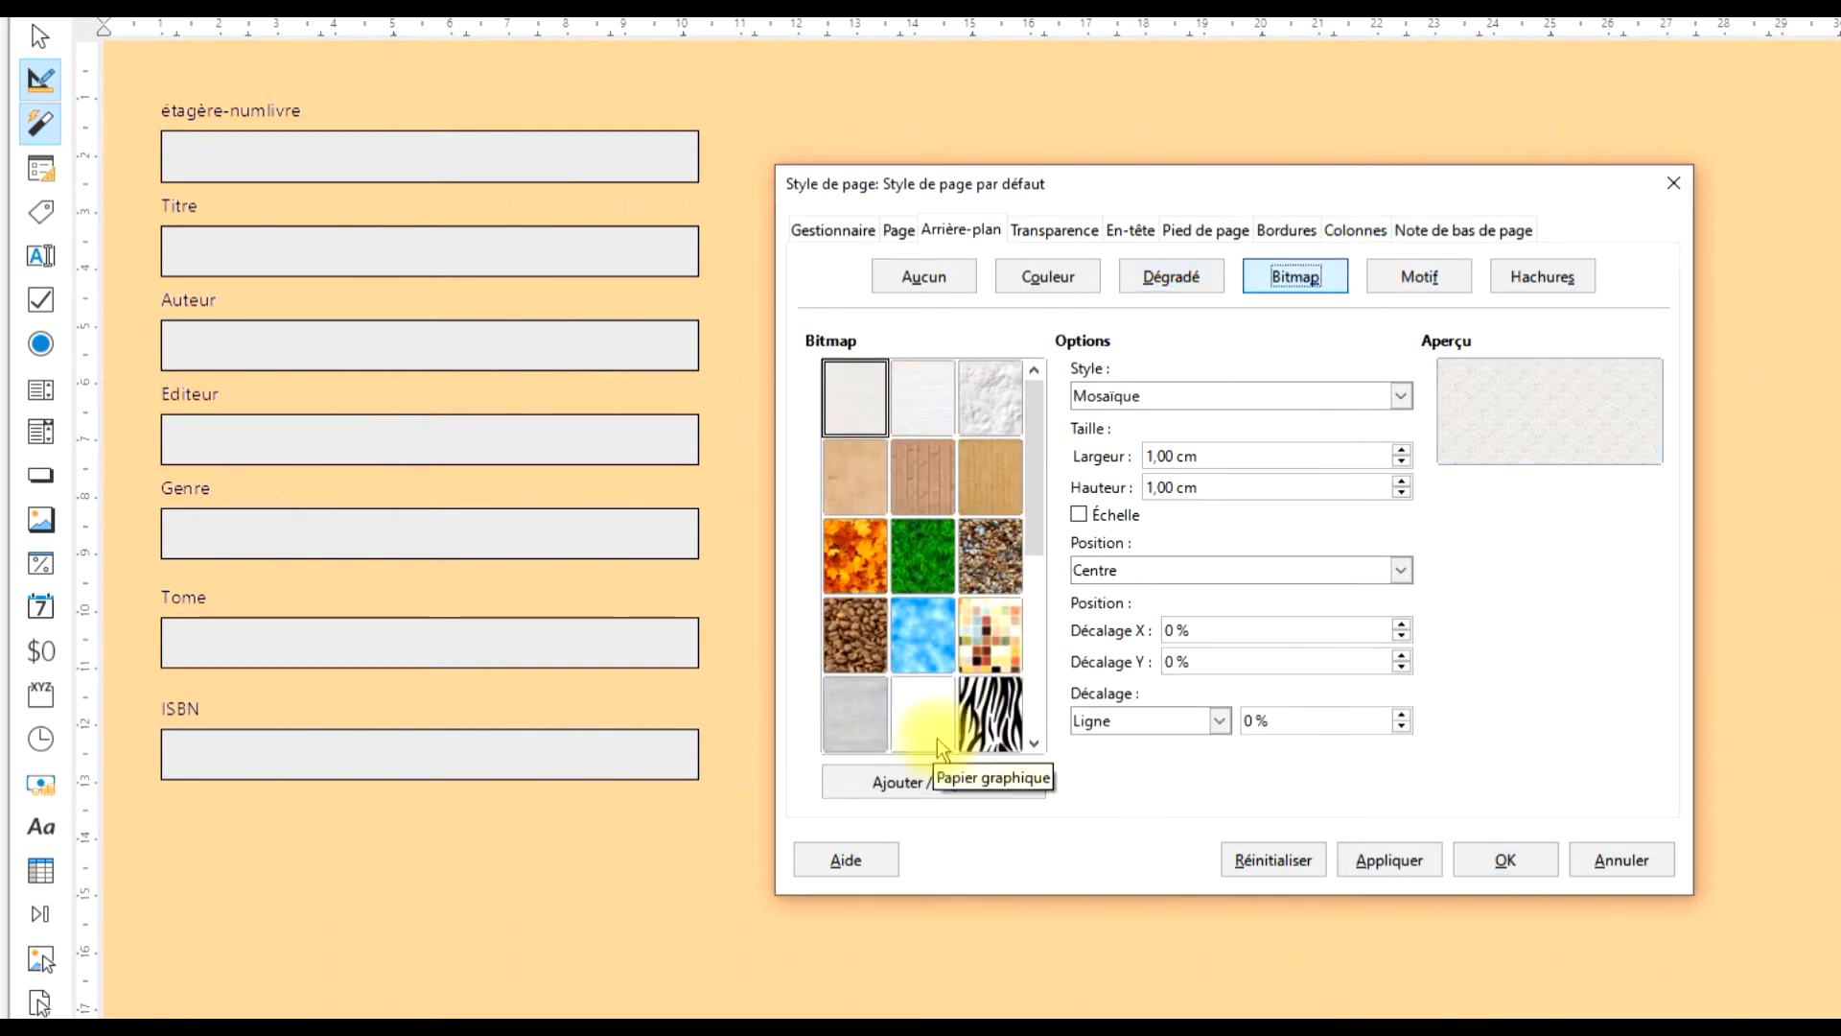
{"action": "left_click", "coordinate": [1415, 273]}
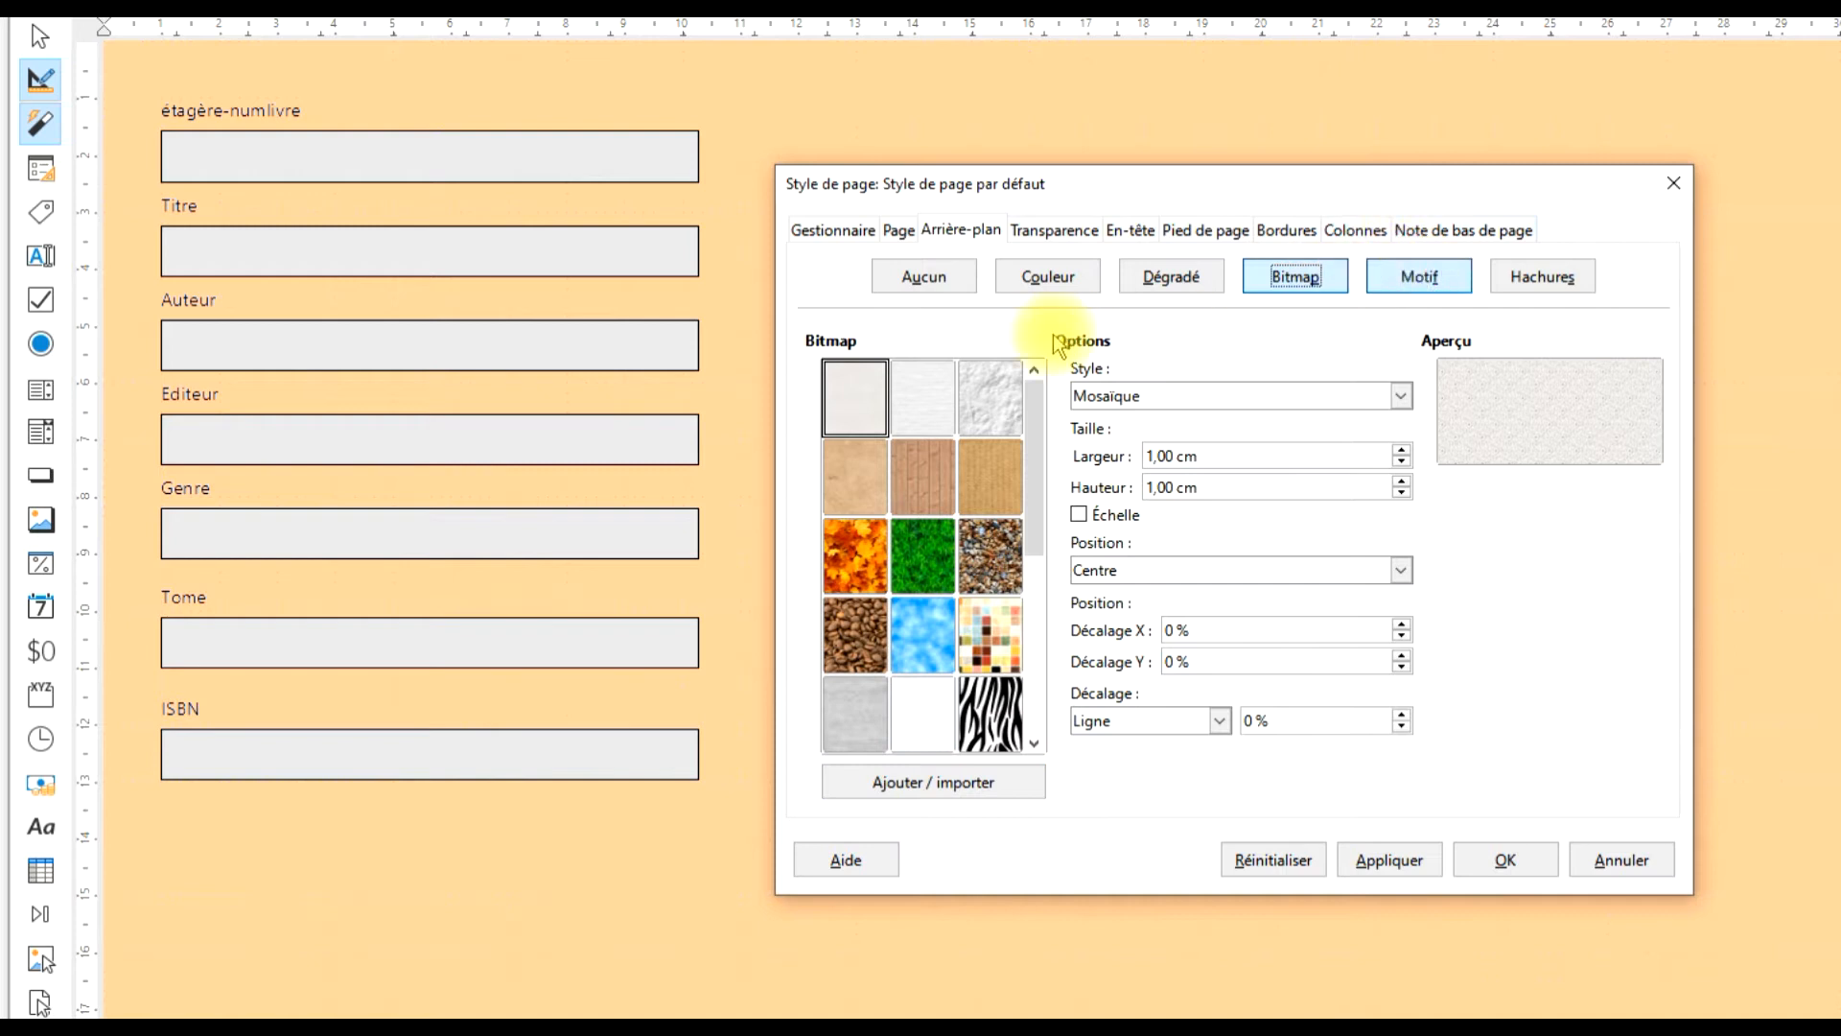
{"action": "left_click", "coordinate": [993, 414]}
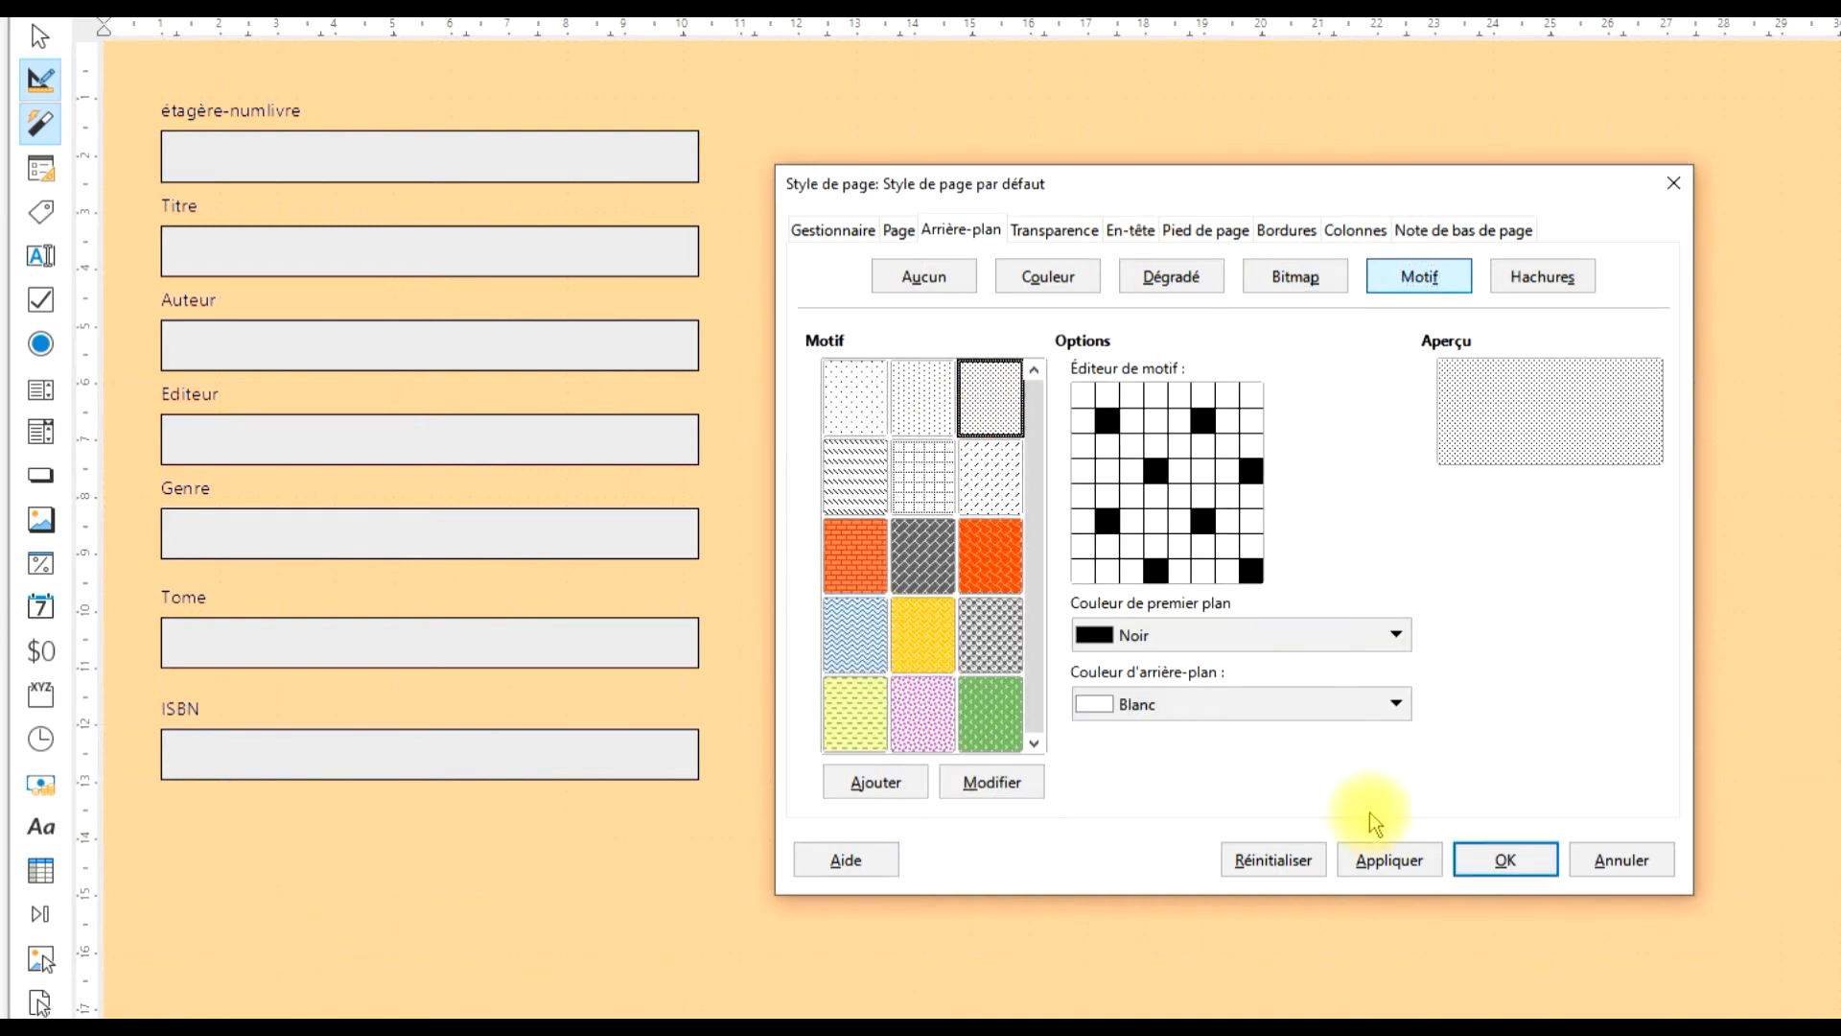
{"action": "left_click", "coordinate": [1381, 864]}
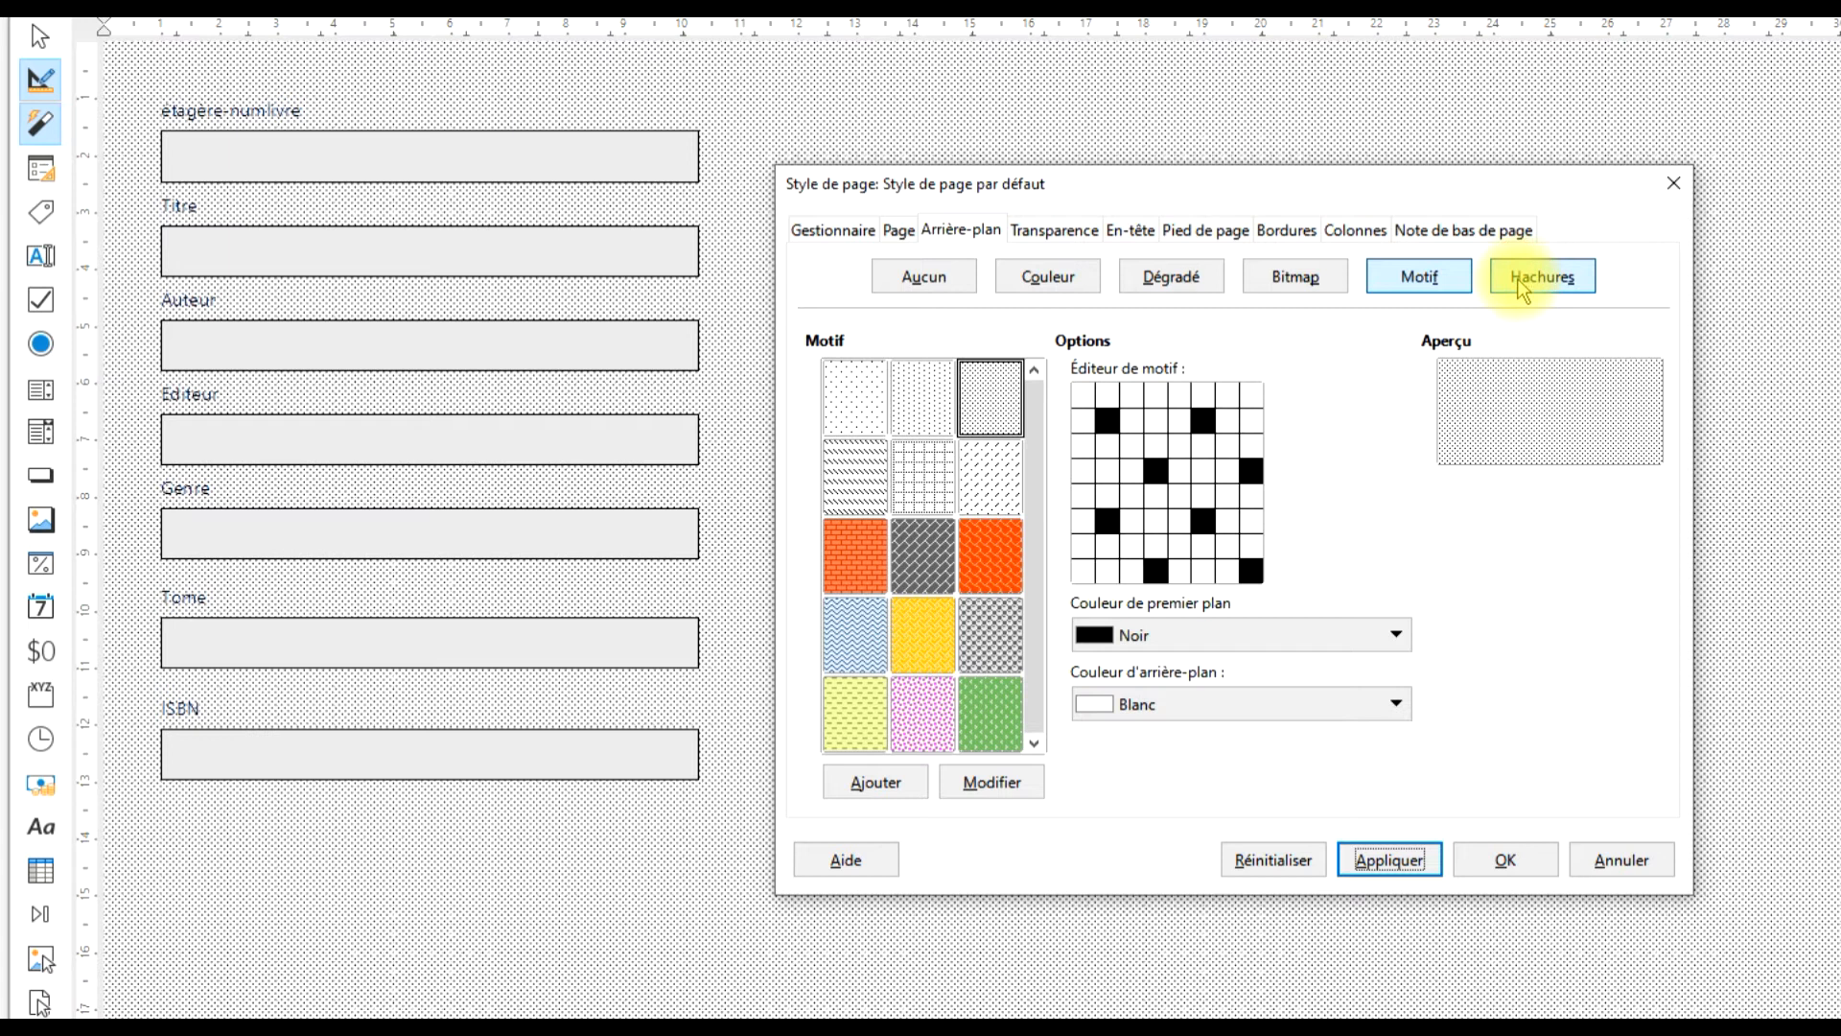
- Apply the green triple-line hatching with 0,36 cm spacing and a 90° angle as the page background
{"action": "left_click", "coordinate": [1518, 285]}
{"action": "left_click", "coordinate": [991, 556]}
{"action": "left_click", "coordinate": [1392, 866]}
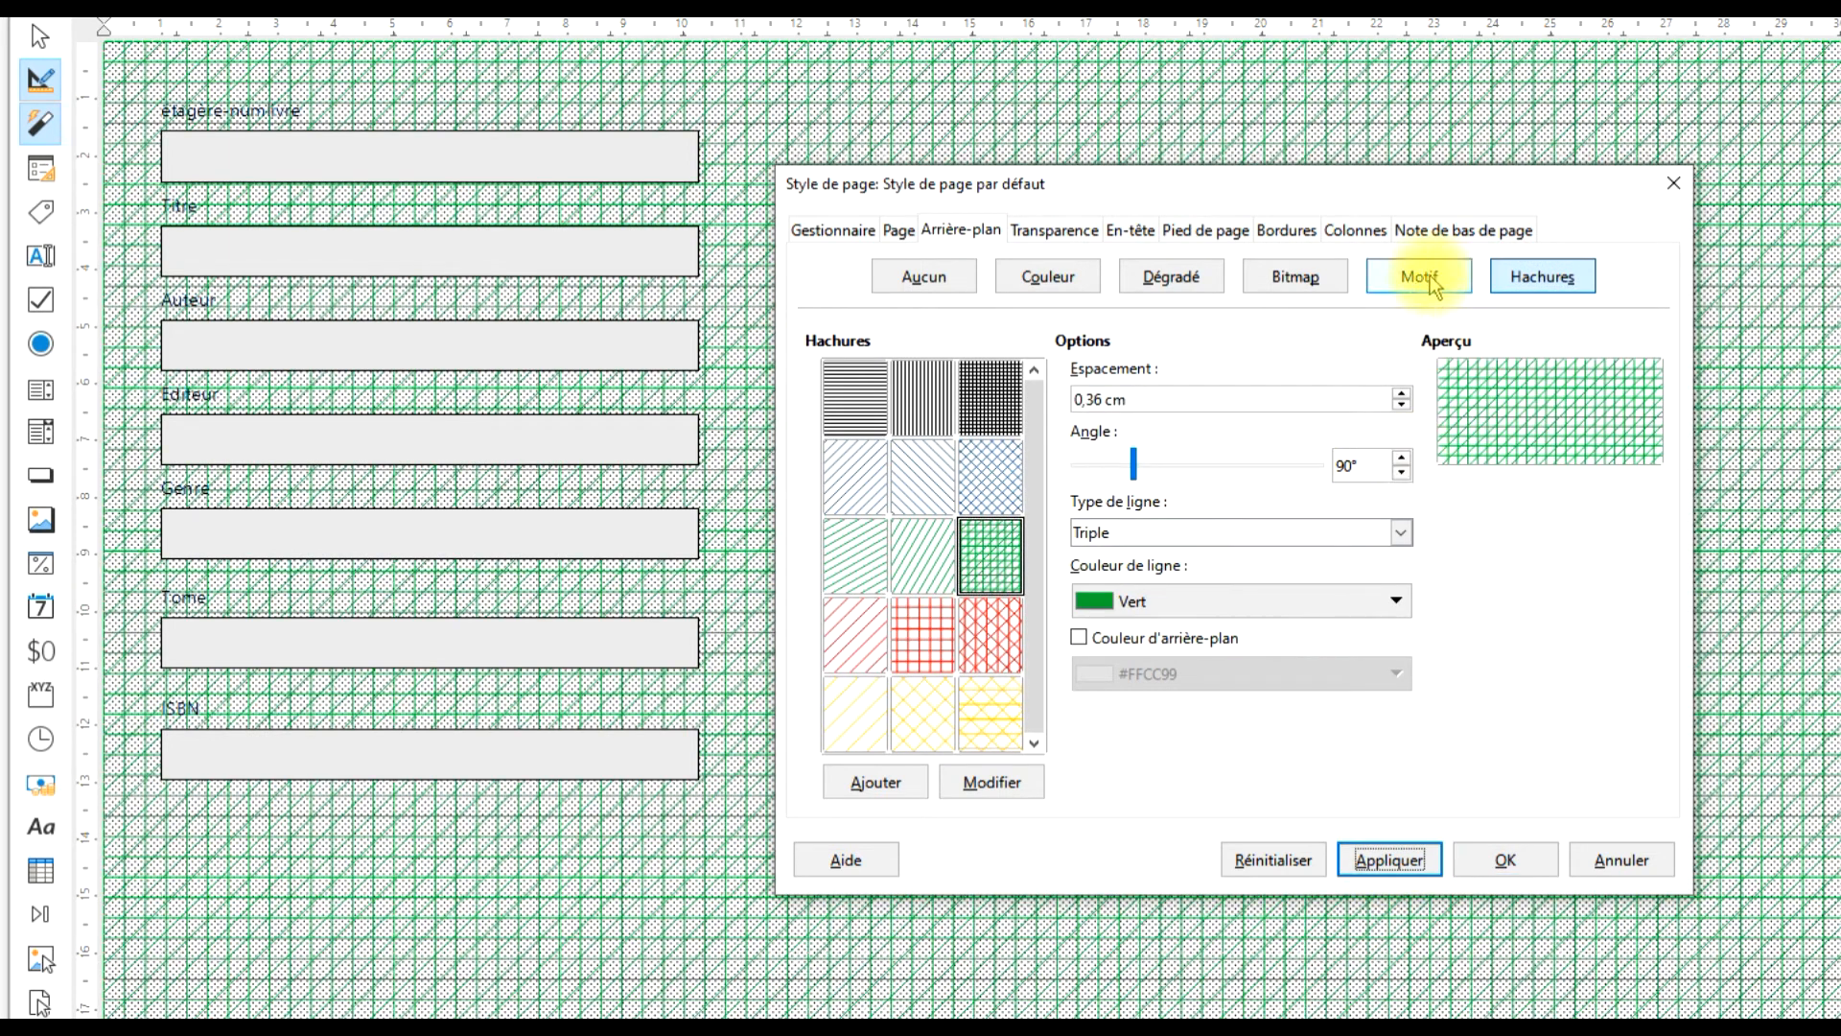
- Set the page background to a linear gradient from Vert clair 3 to Vert clair 2, starting from the light blue preset
{"action": "left_click", "coordinate": [1047, 279]}
{"action": "left_click", "coordinate": [1165, 281]}
{"action": "left_click", "coordinate": [989, 395]}
{"action": "scroll", "coordinate": [957, 577], "scroll_direction": "down", "scroll_amount": 1}
{"action": "scroll", "coordinate": [959, 575], "scroll_direction": "up", "scroll_amount": 1}
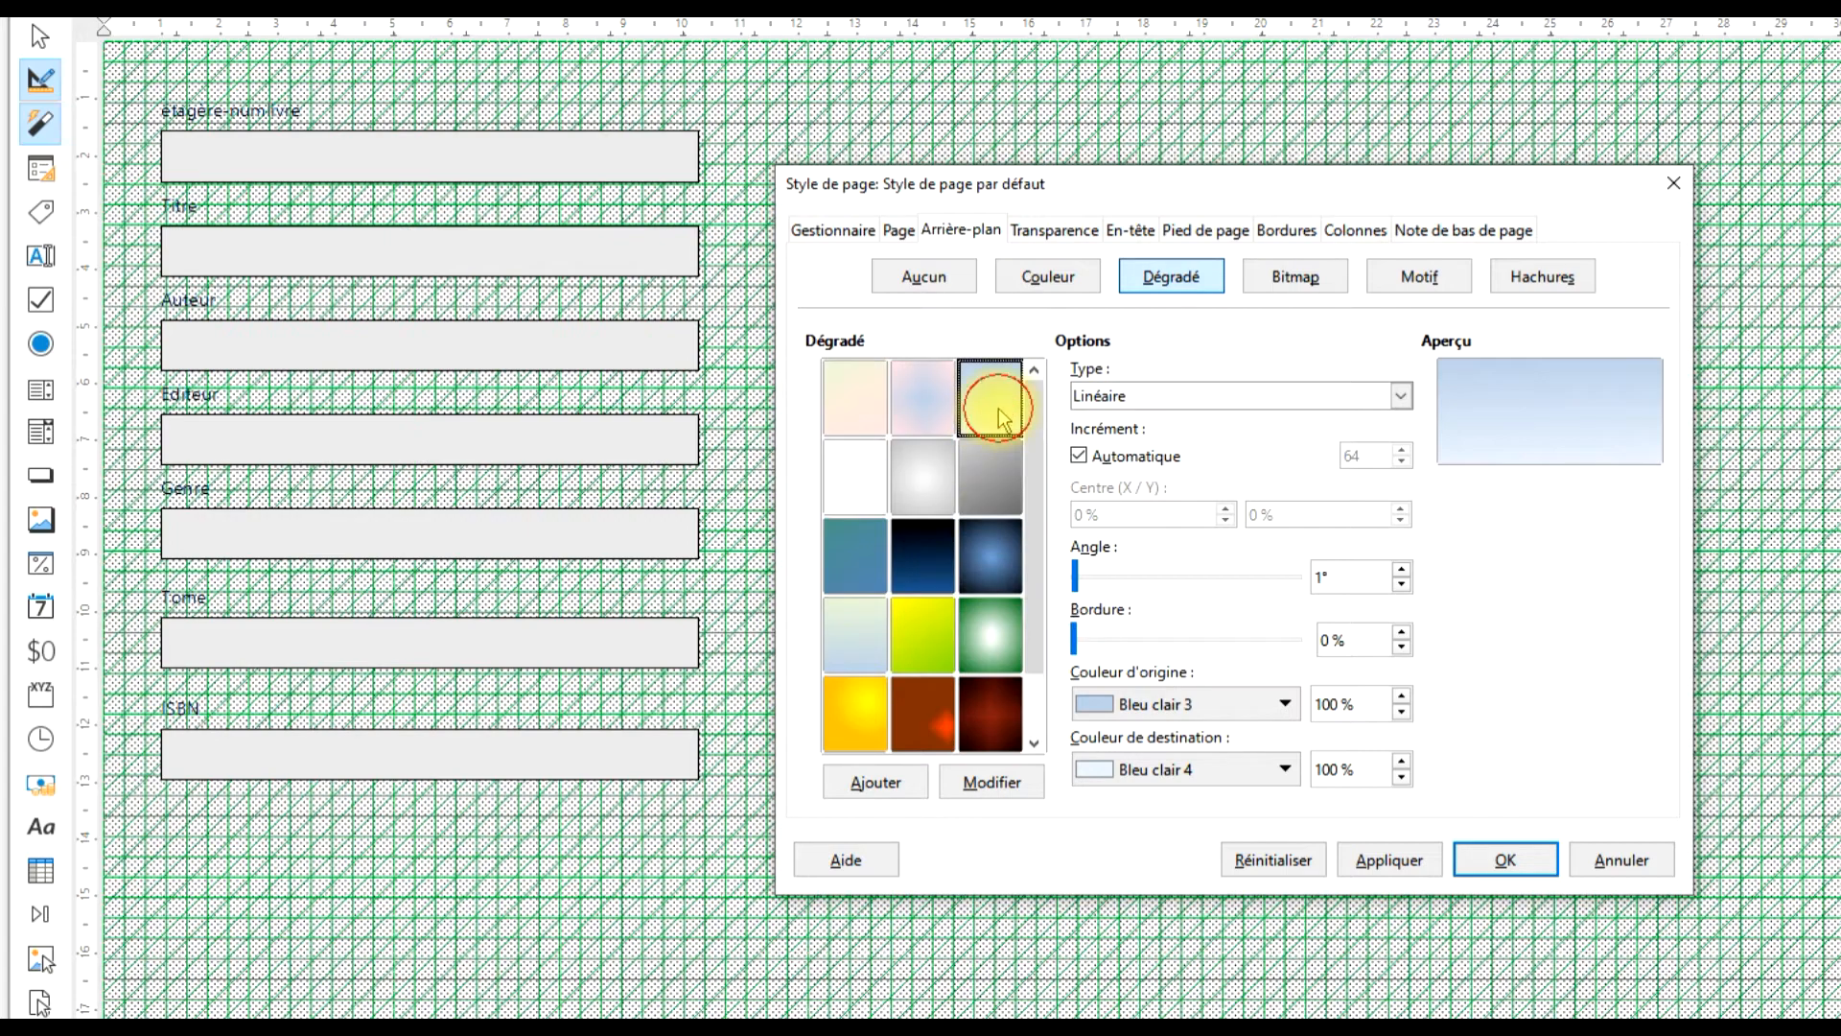
{"action": "left_click", "coordinate": [1284, 704]}
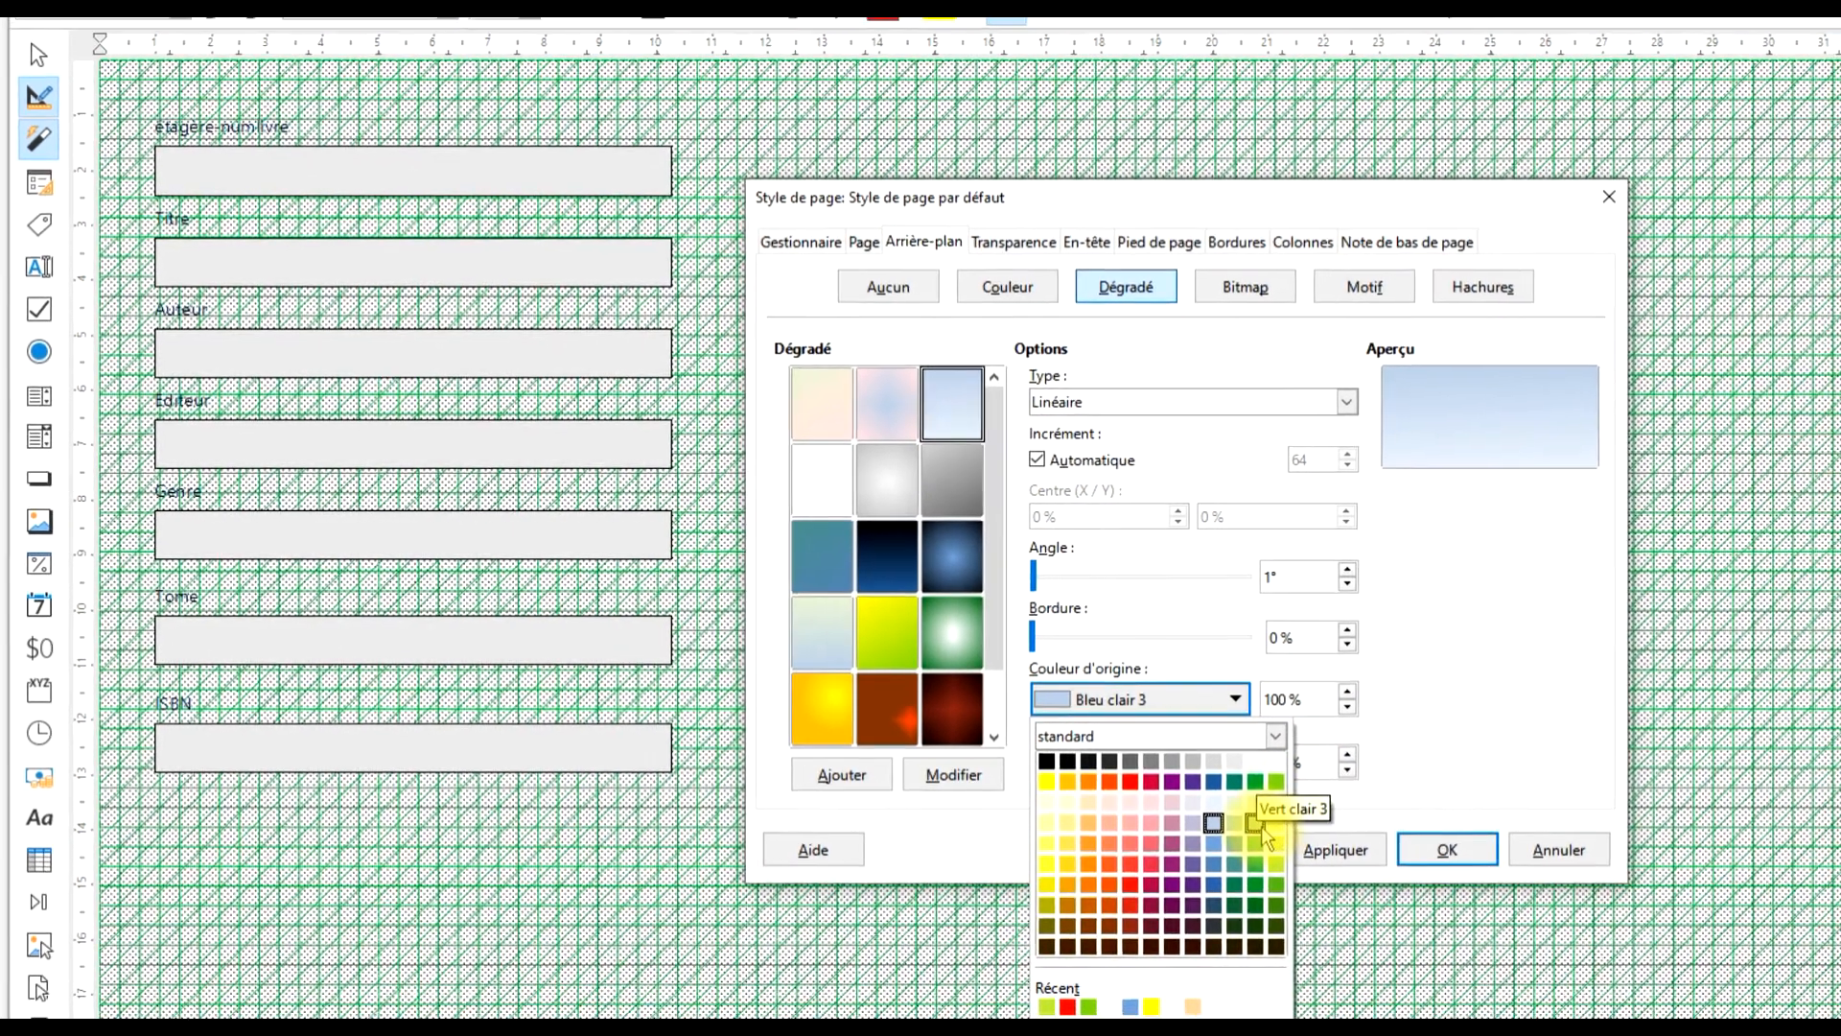
{"action": "left_click", "coordinate": [1300, 830]}
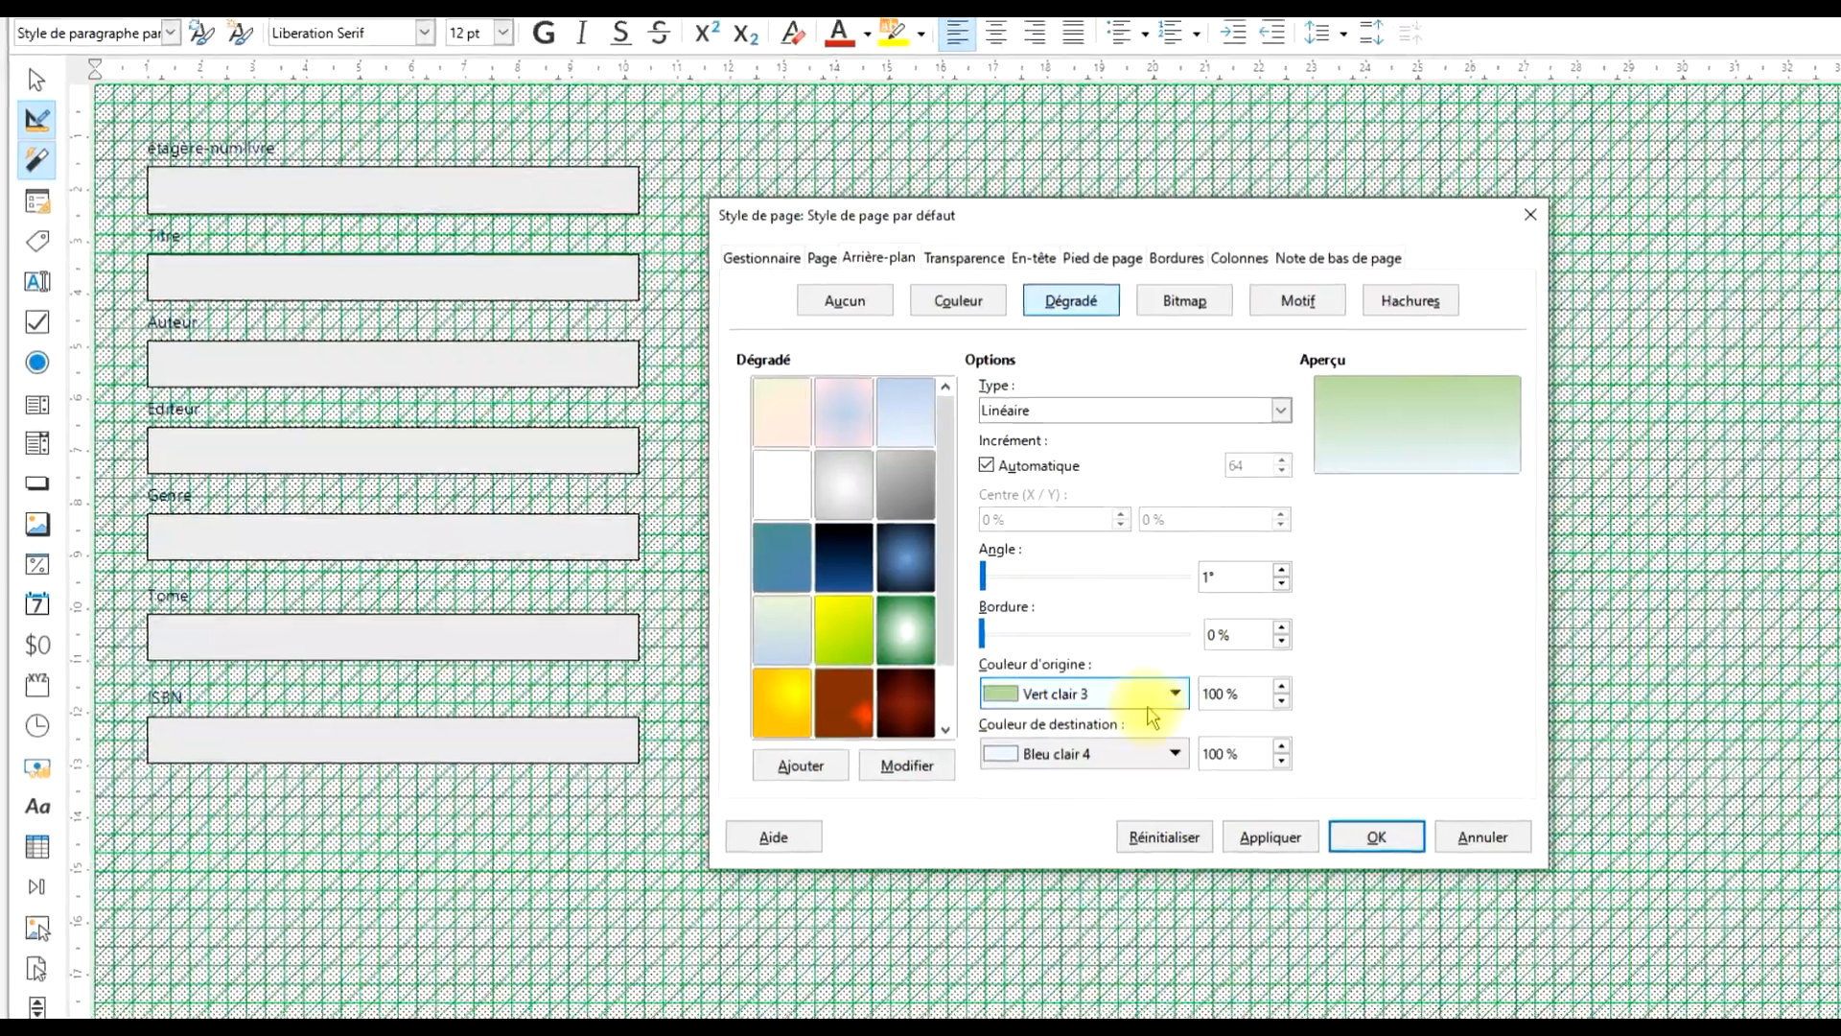
{"action": "left_click", "coordinate": [1192, 756]}
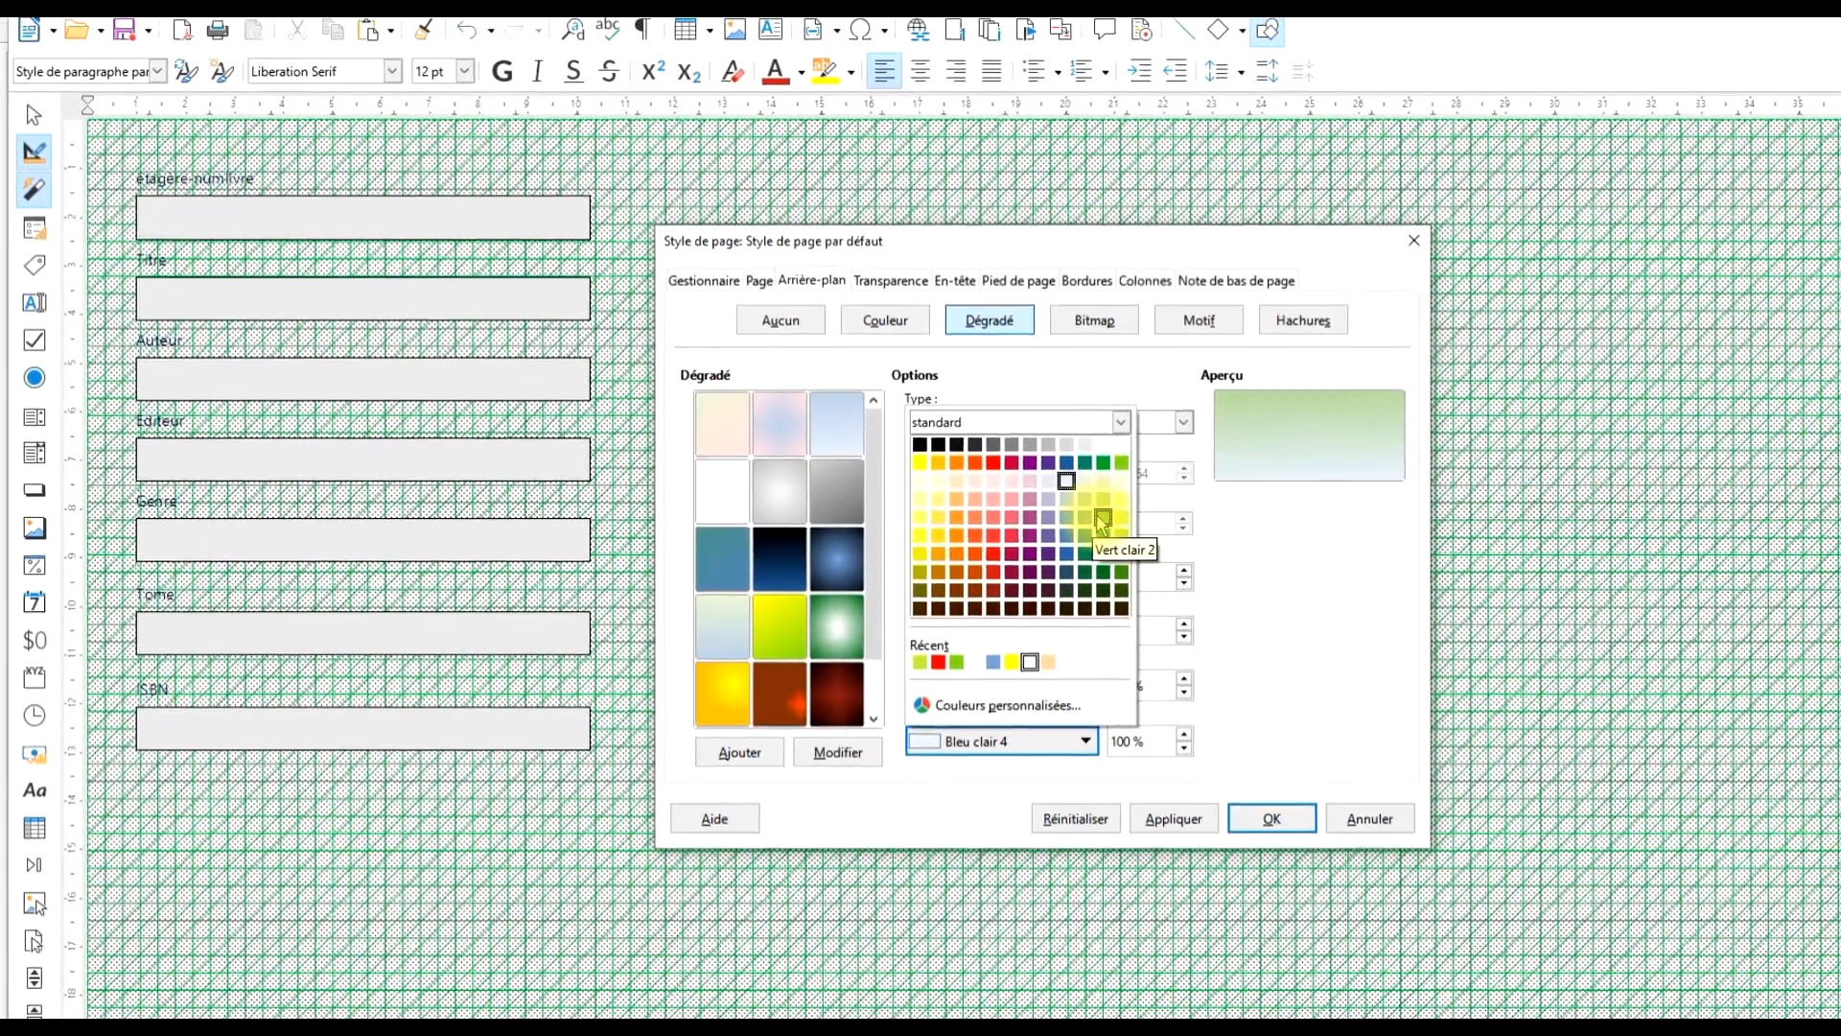
{"action": "left_click", "coordinate": [1136, 516]}
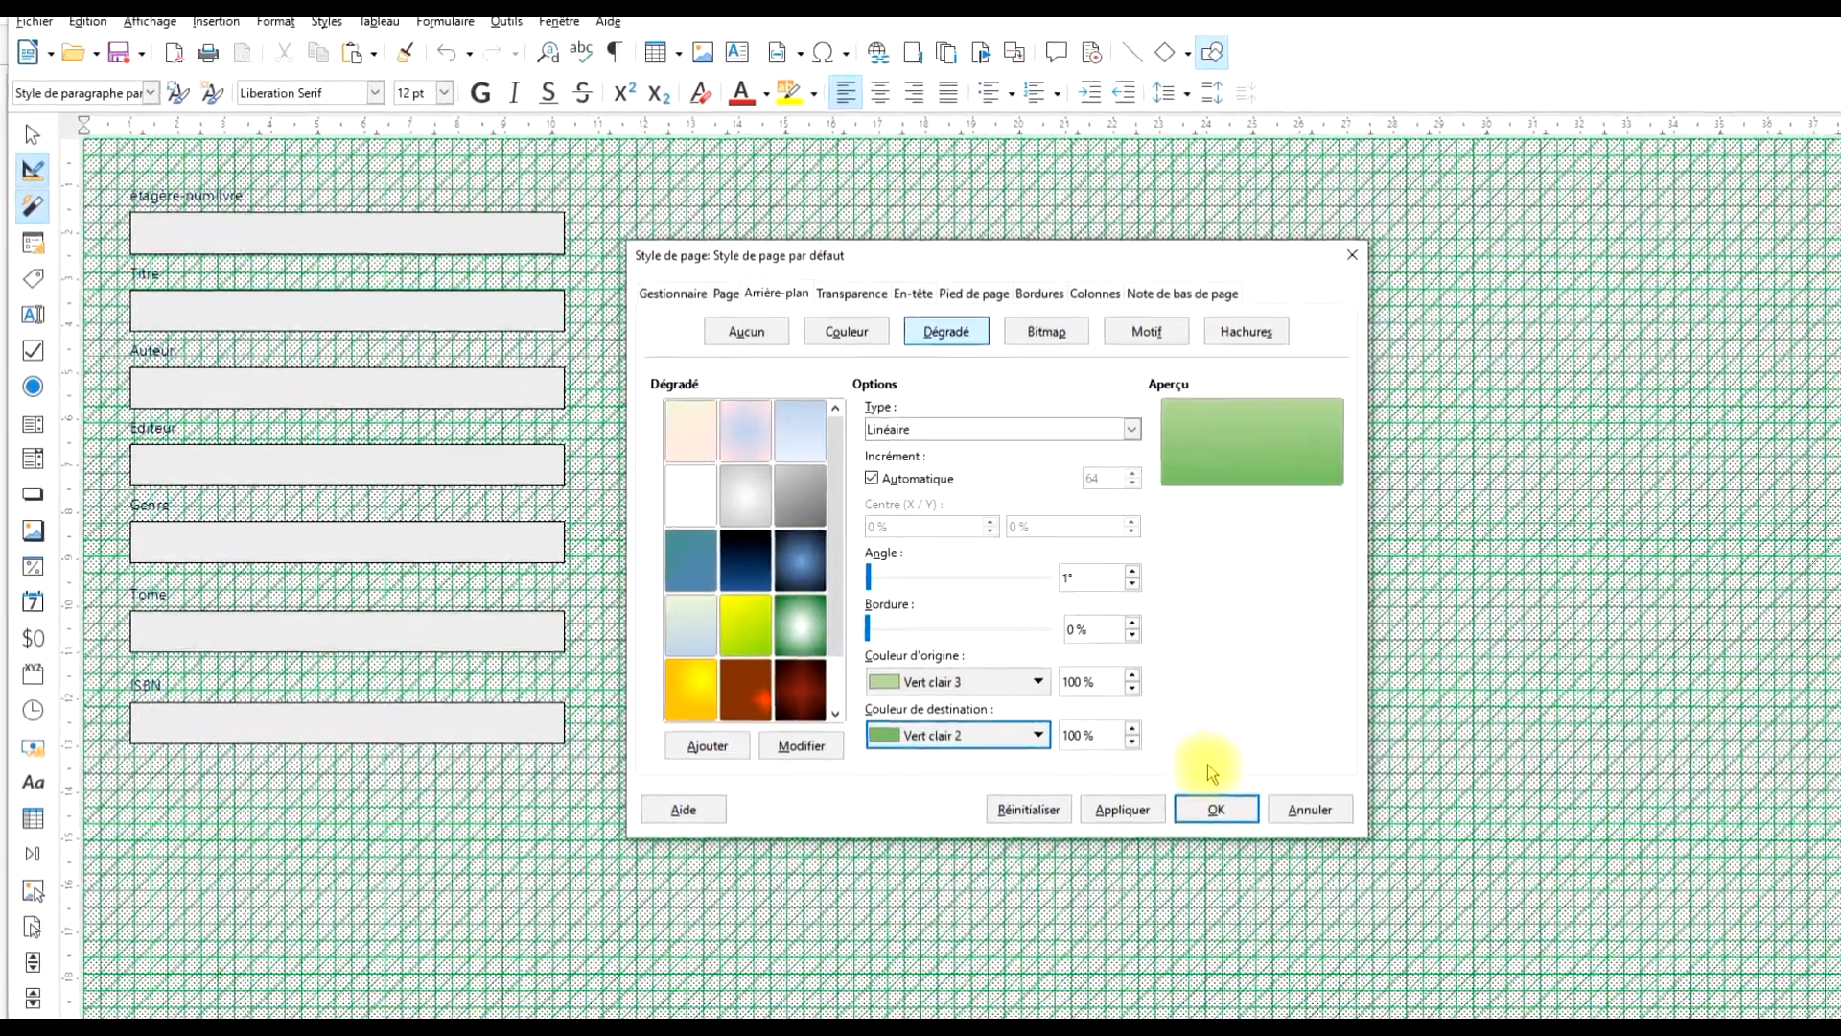
{"action": "left_click", "coordinate": [1227, 811]}
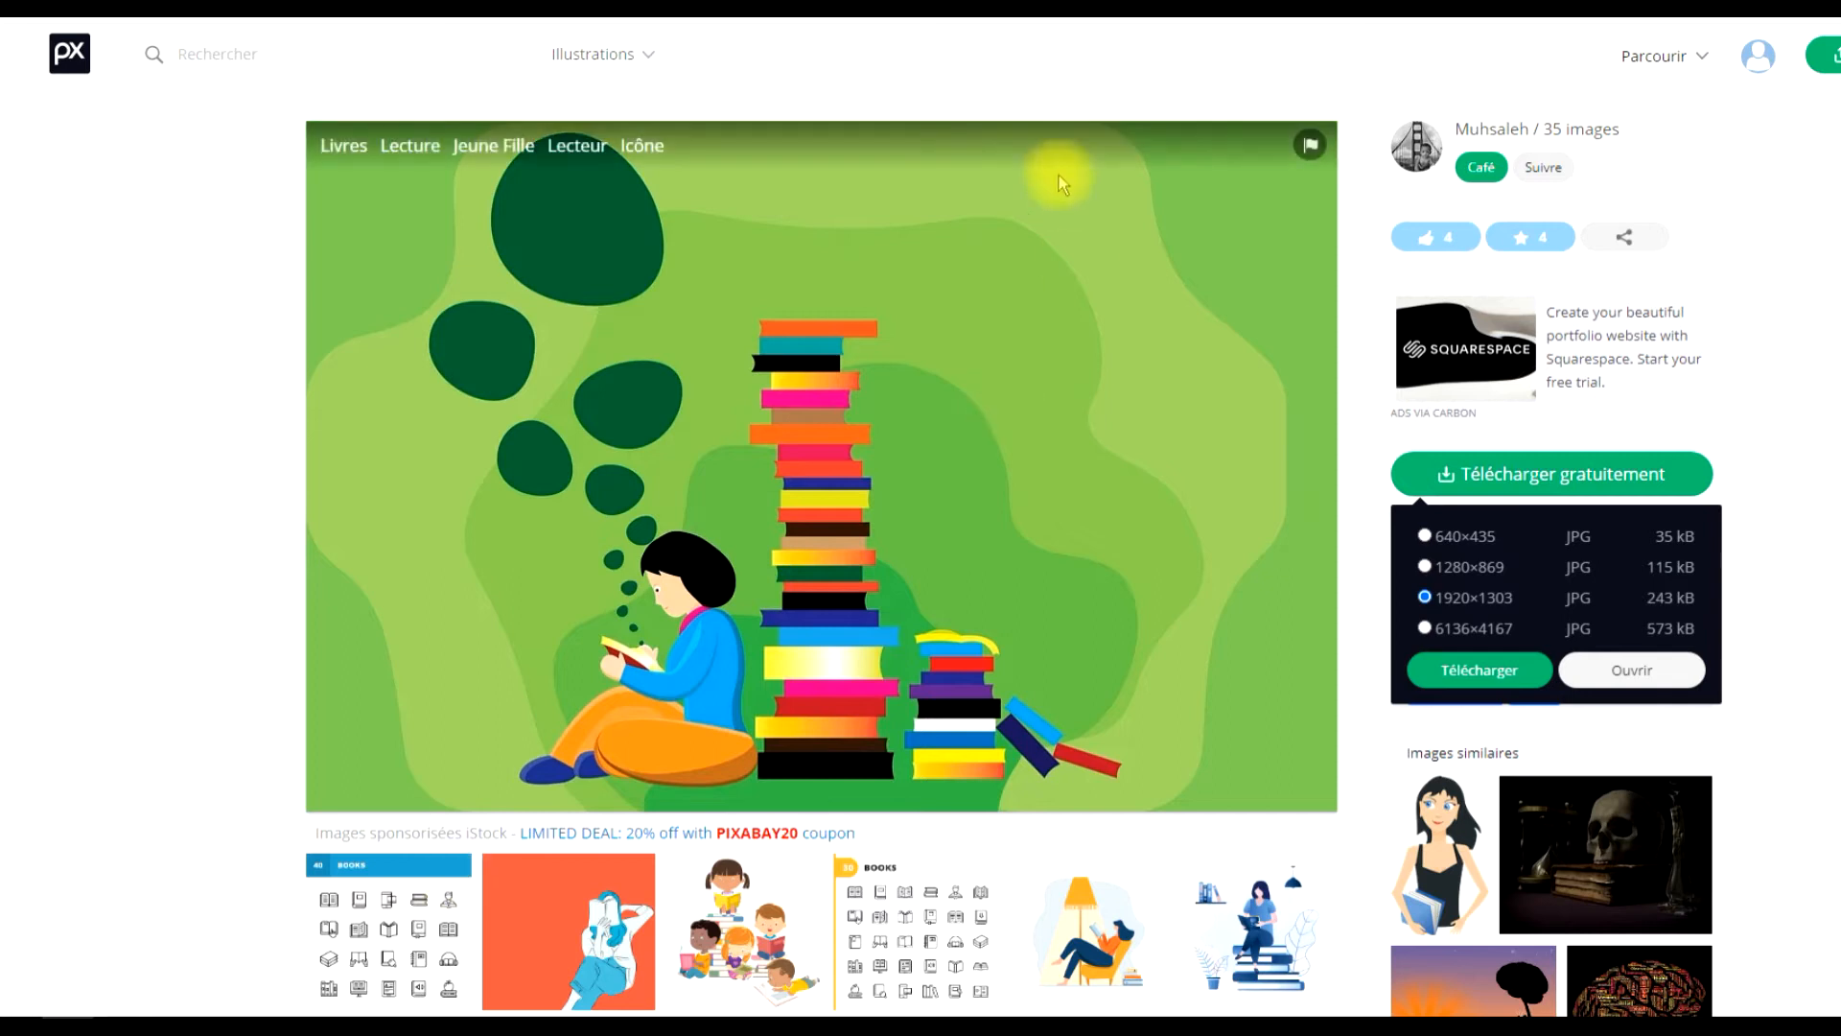
- Switch to the Pixabay page in the browser, copy the illustration of a reader beside stacked books, and return to the form
{"action": "right_click", "coordinate": [809, 251]}
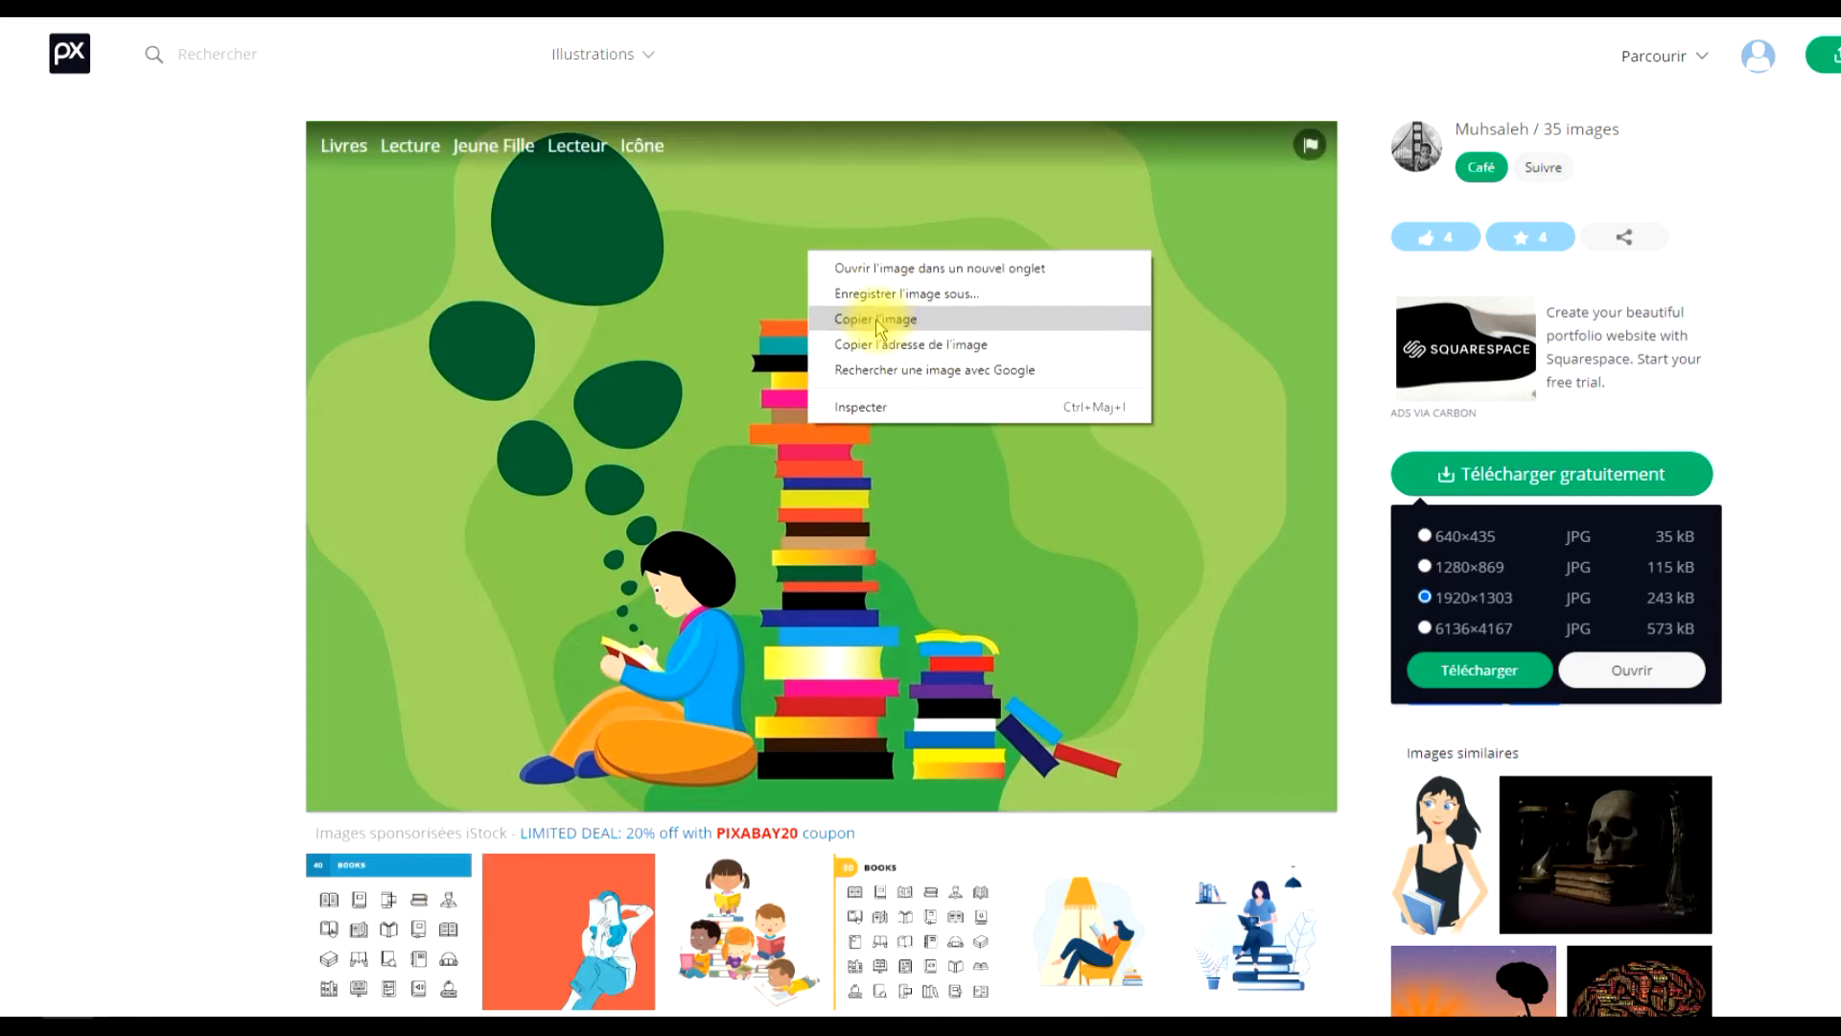
{"action": "left_click", "coordinate": [880, 321]}
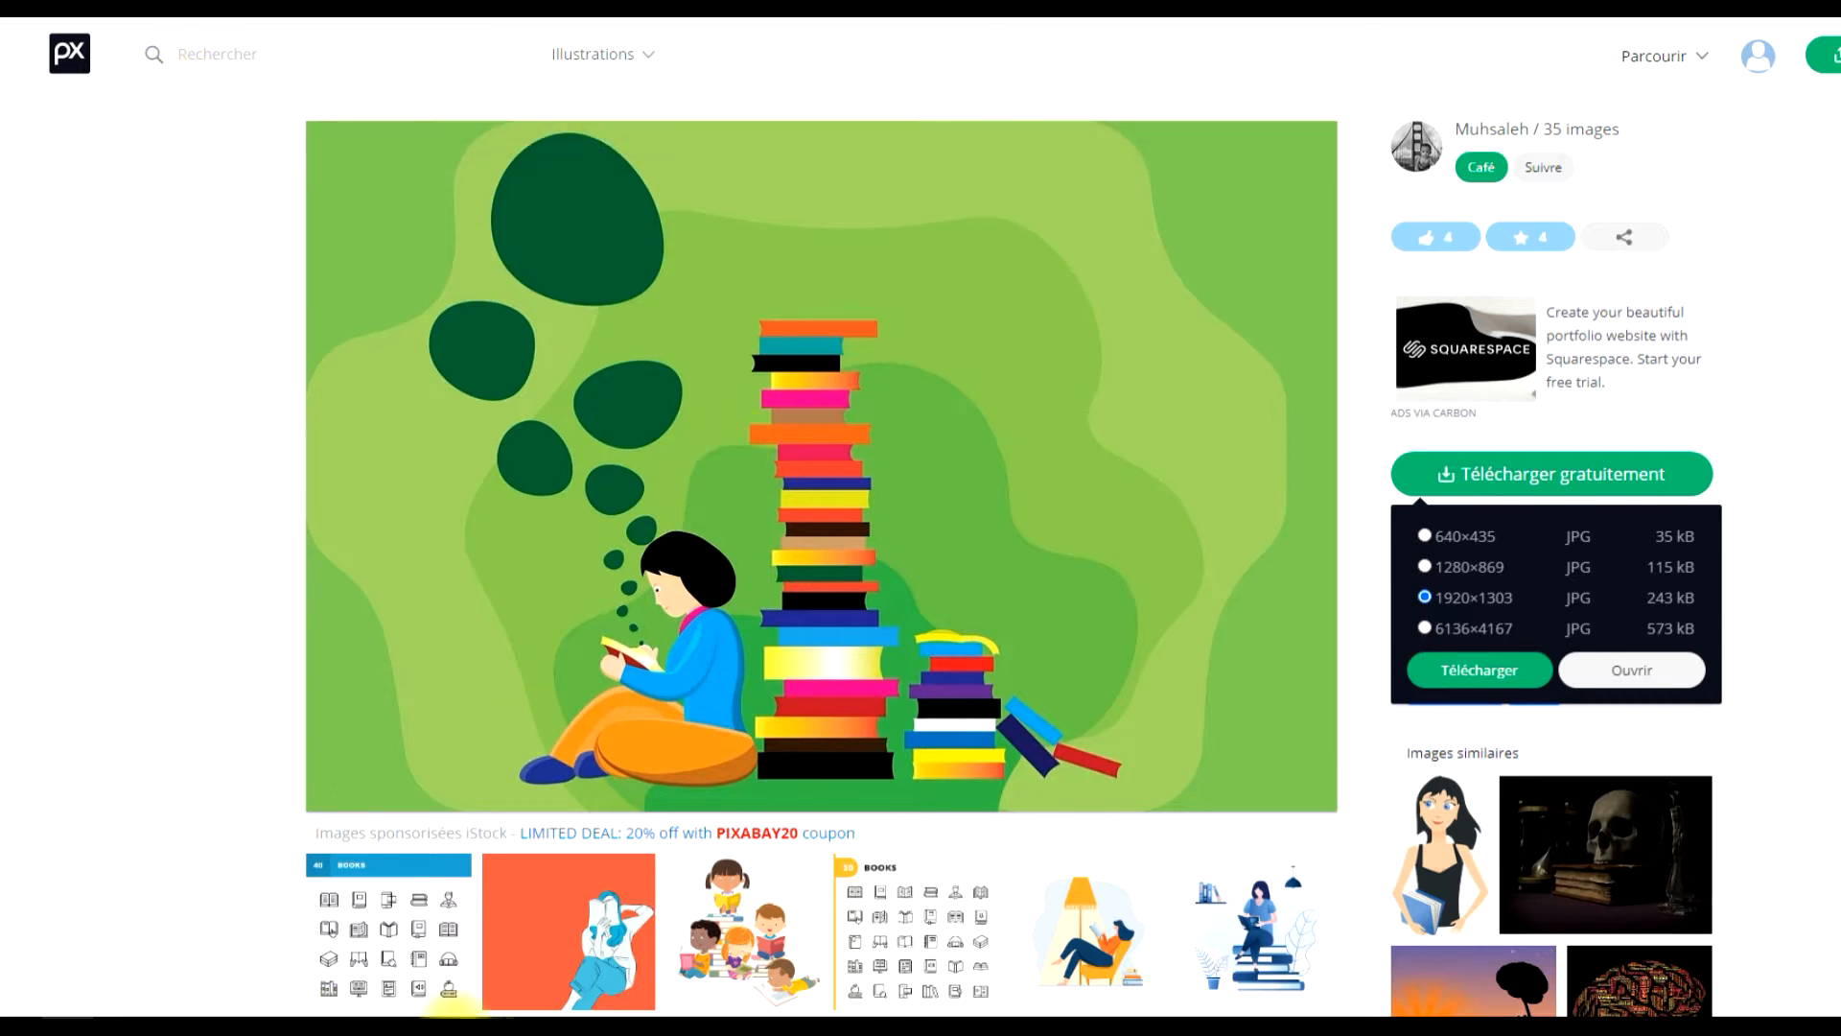
{"action": "left_click", "coordinate": [1102, 958]}
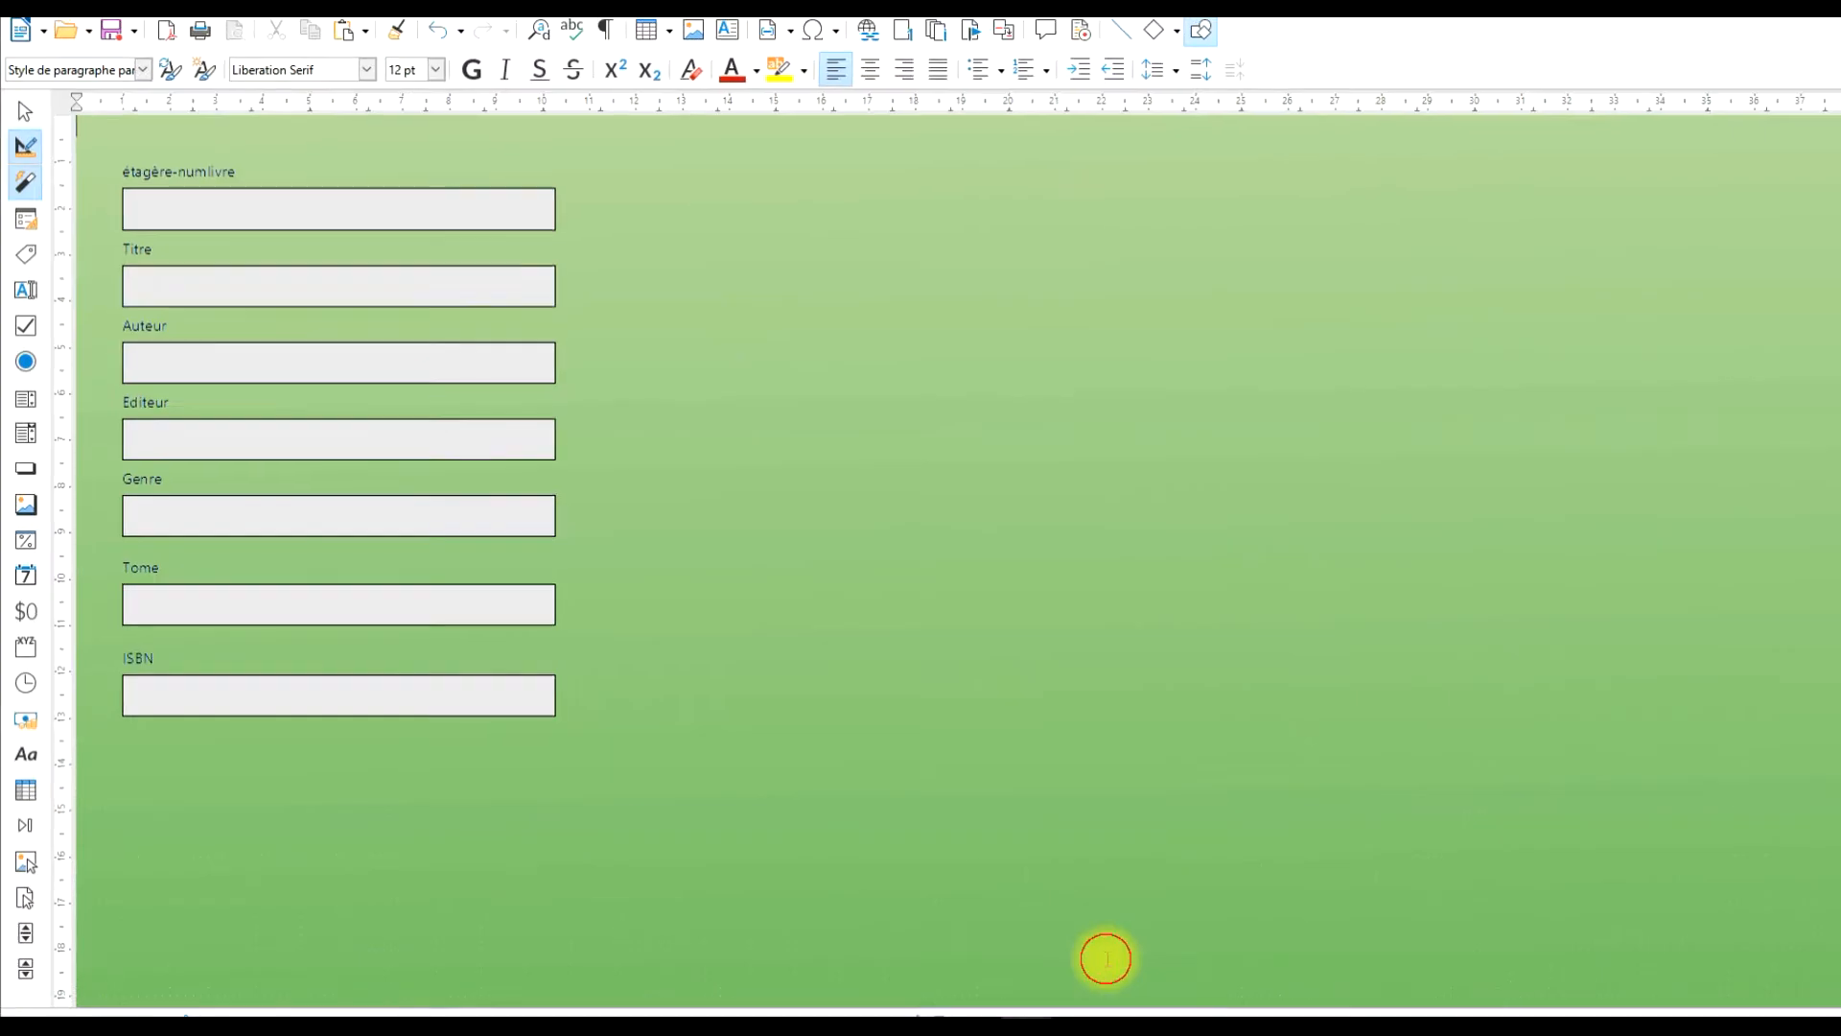
- Paste the copied illustration into the form and move it so its left edge lines up with the column of fields
{"action": "right_click", "coordinate": [728, 331]}
{"action": "left_click", "coordinate": [904, 390]}
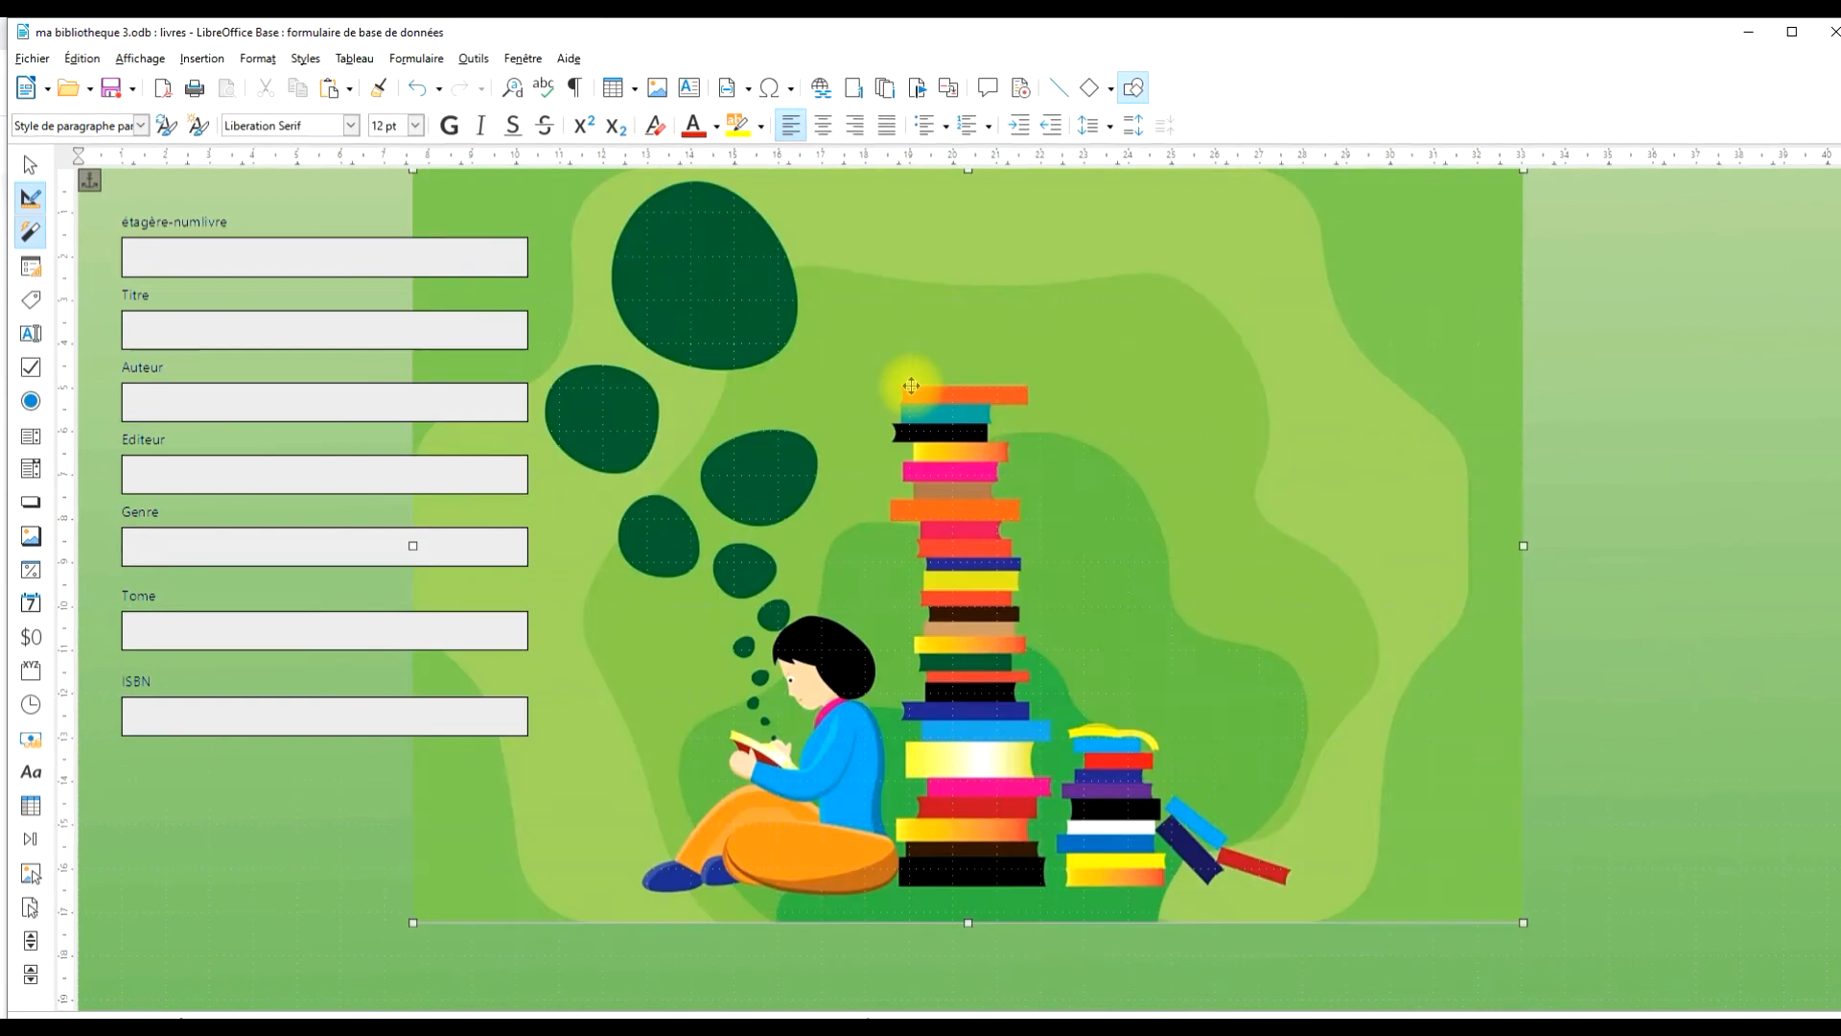
{"action": "left_click_drag", "start_coordinate": [1243, 384], "coordinate": [957, 410]}
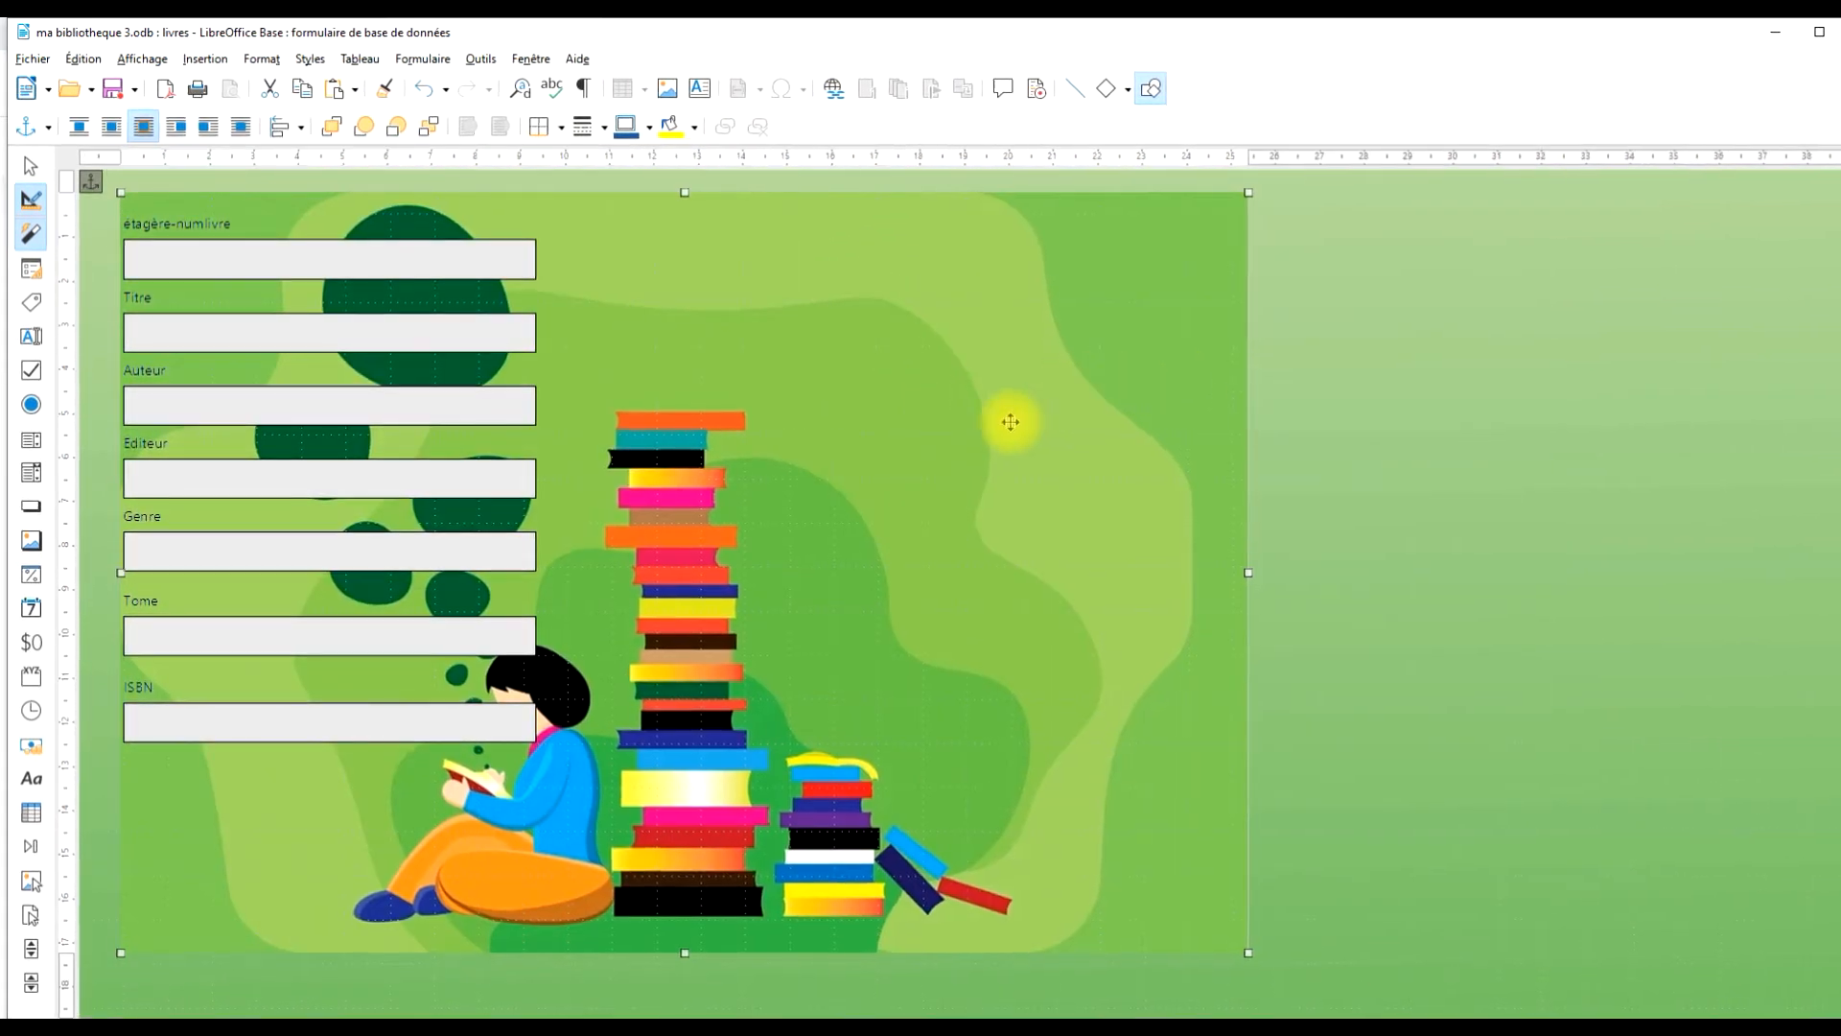
- Shift the illustration slightly up and left so it sits against the page's upper-left corner
{"action": "left_click", "coordinate": [1645, 557]}
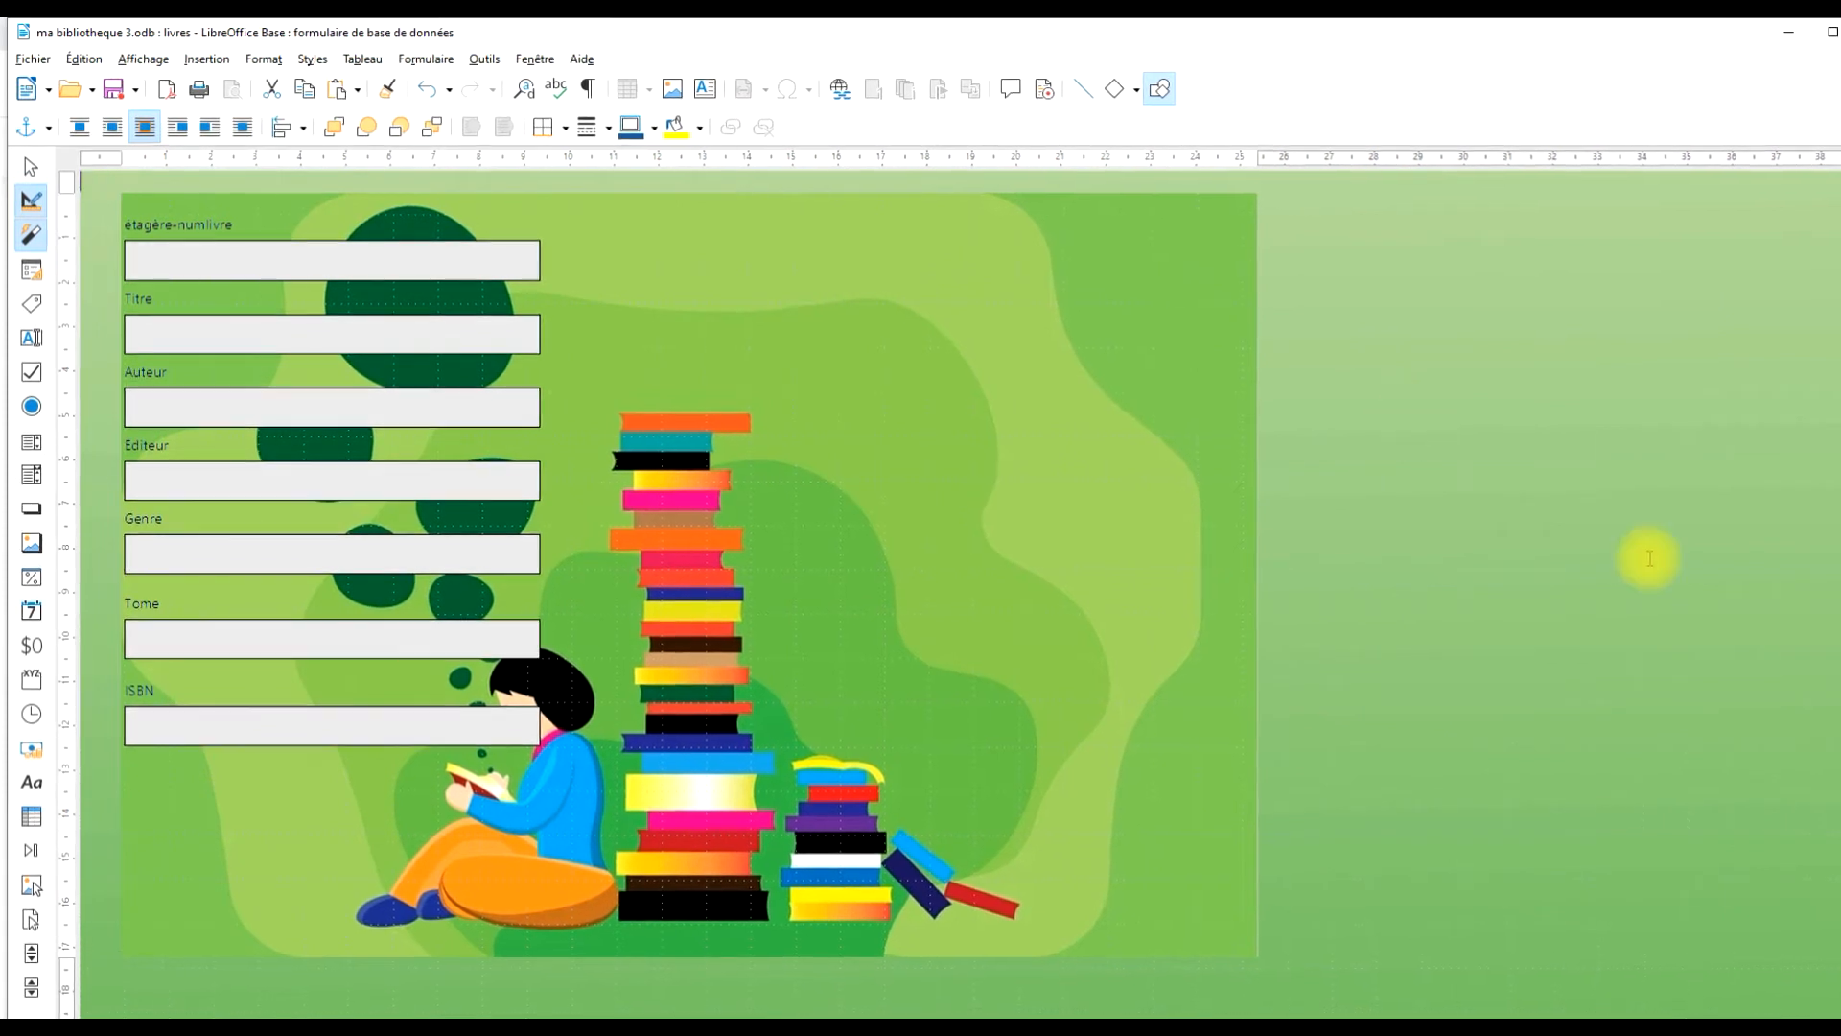
{"action": "left_click", "coordinate": [1037, 531]}
{"action": "left_click_drag", "start_coordinate": [1084, 554], "coordinate": [1069, 542]}
{"action": "left_click", "coordinate": [1446, 468]}
{"action": "left_click", "coordinate": [32, 170]}
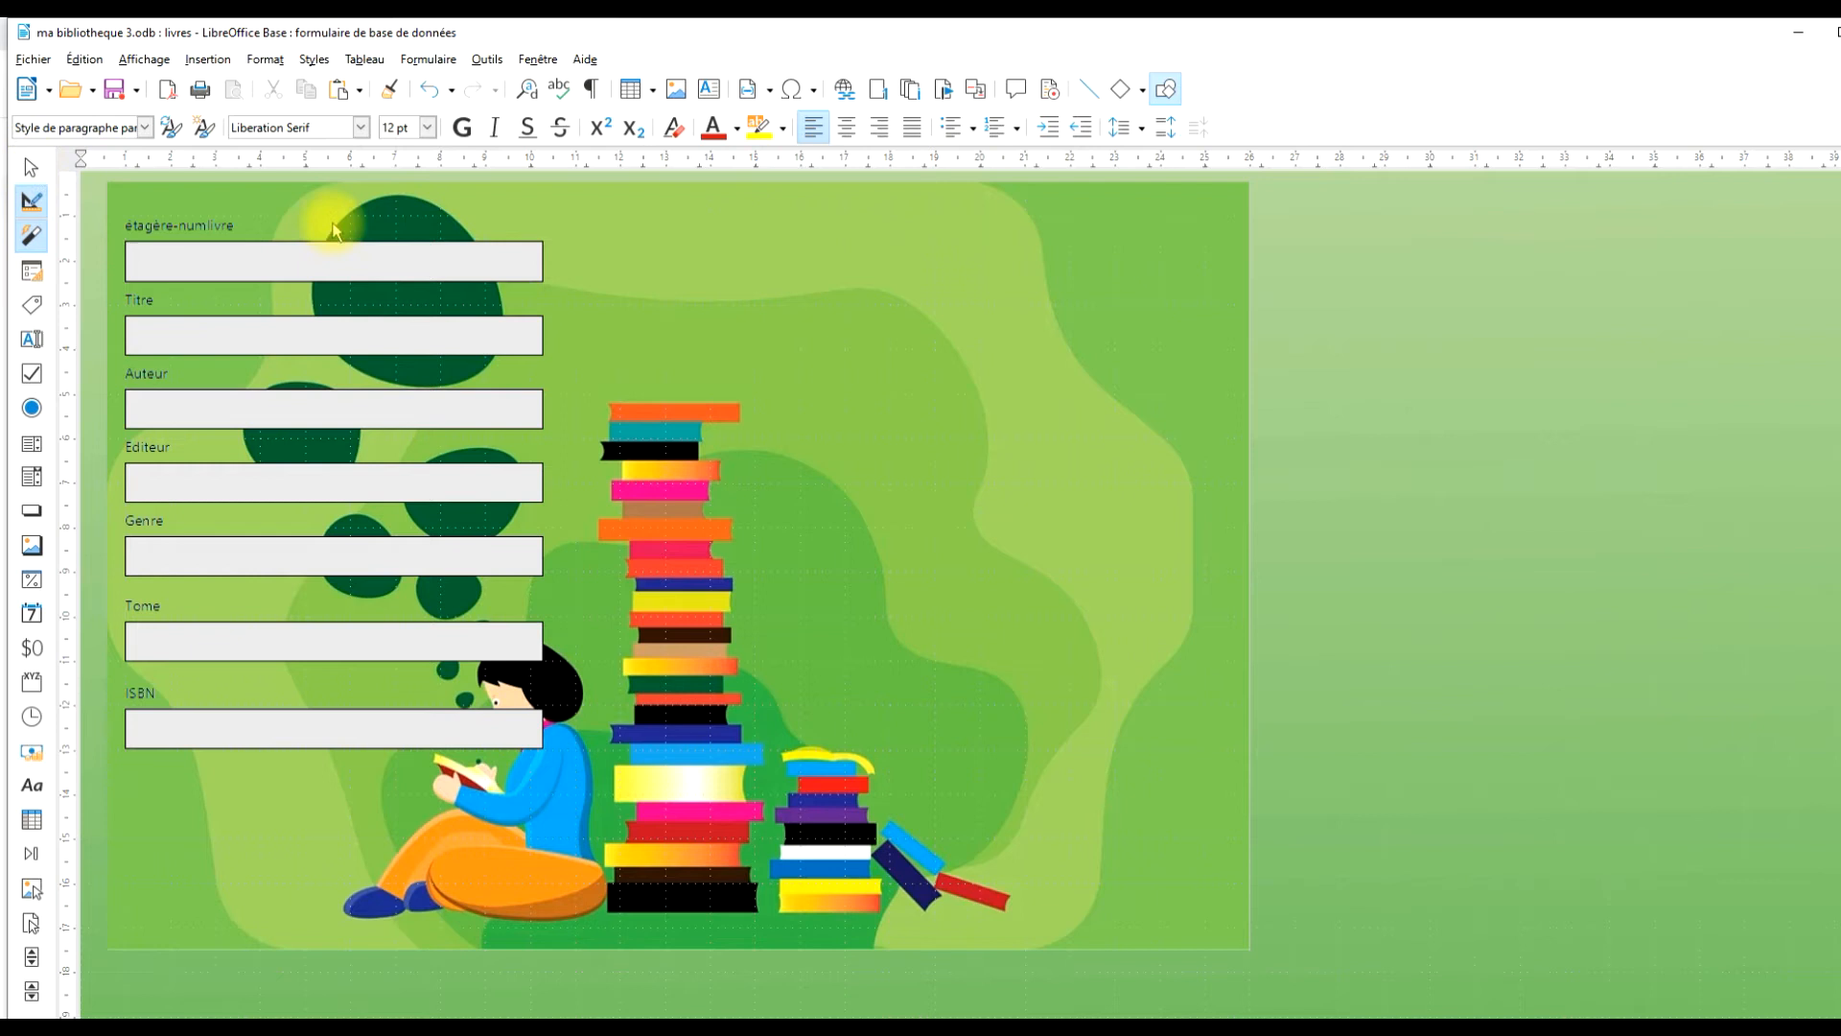
{"action": "mouse_move", "coordinate": [1306, 211]}
{"action": "left_mouse_down"}
{"action": "mouse_move", "coordinate": [504, 870]}
{"action": "mouse_move", "coordinate": [90, 867]}
{"action": "mouse_move", "coordinate": [107, 867]}
{"action": "left_mouse_up"}
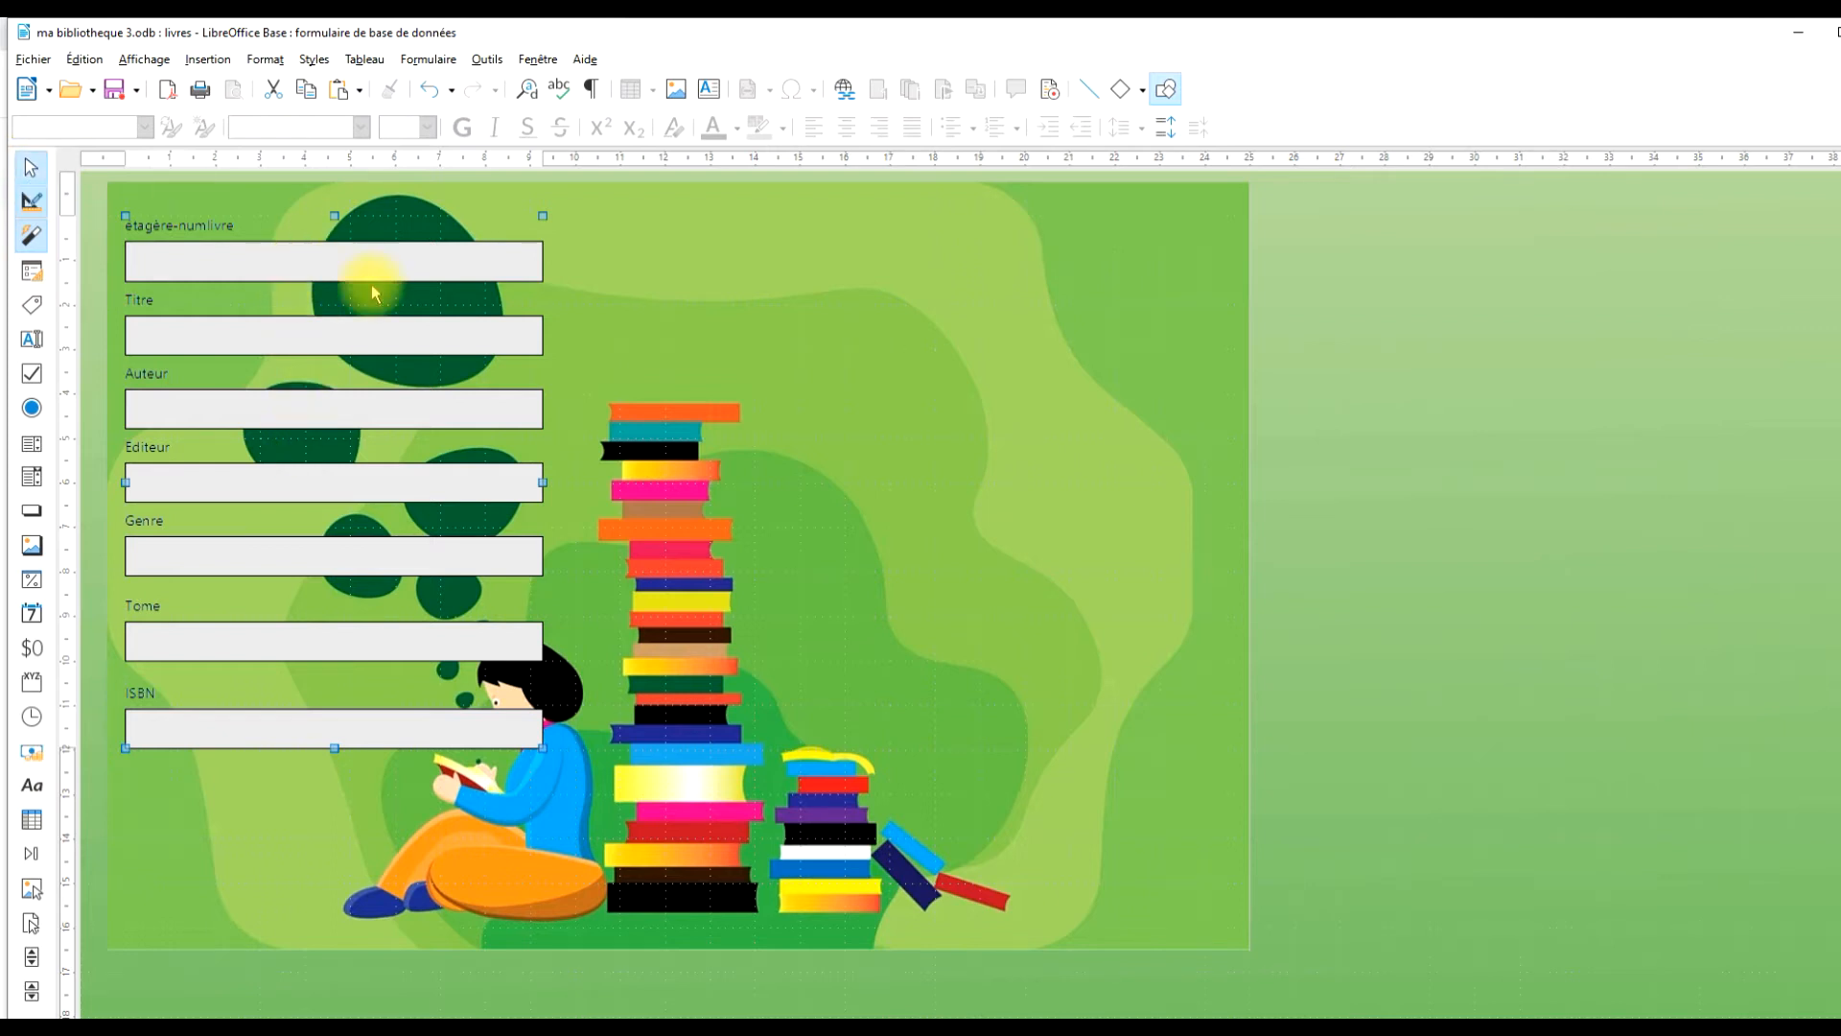
{"action": "left_click", "coordinate": [1369, 303]}
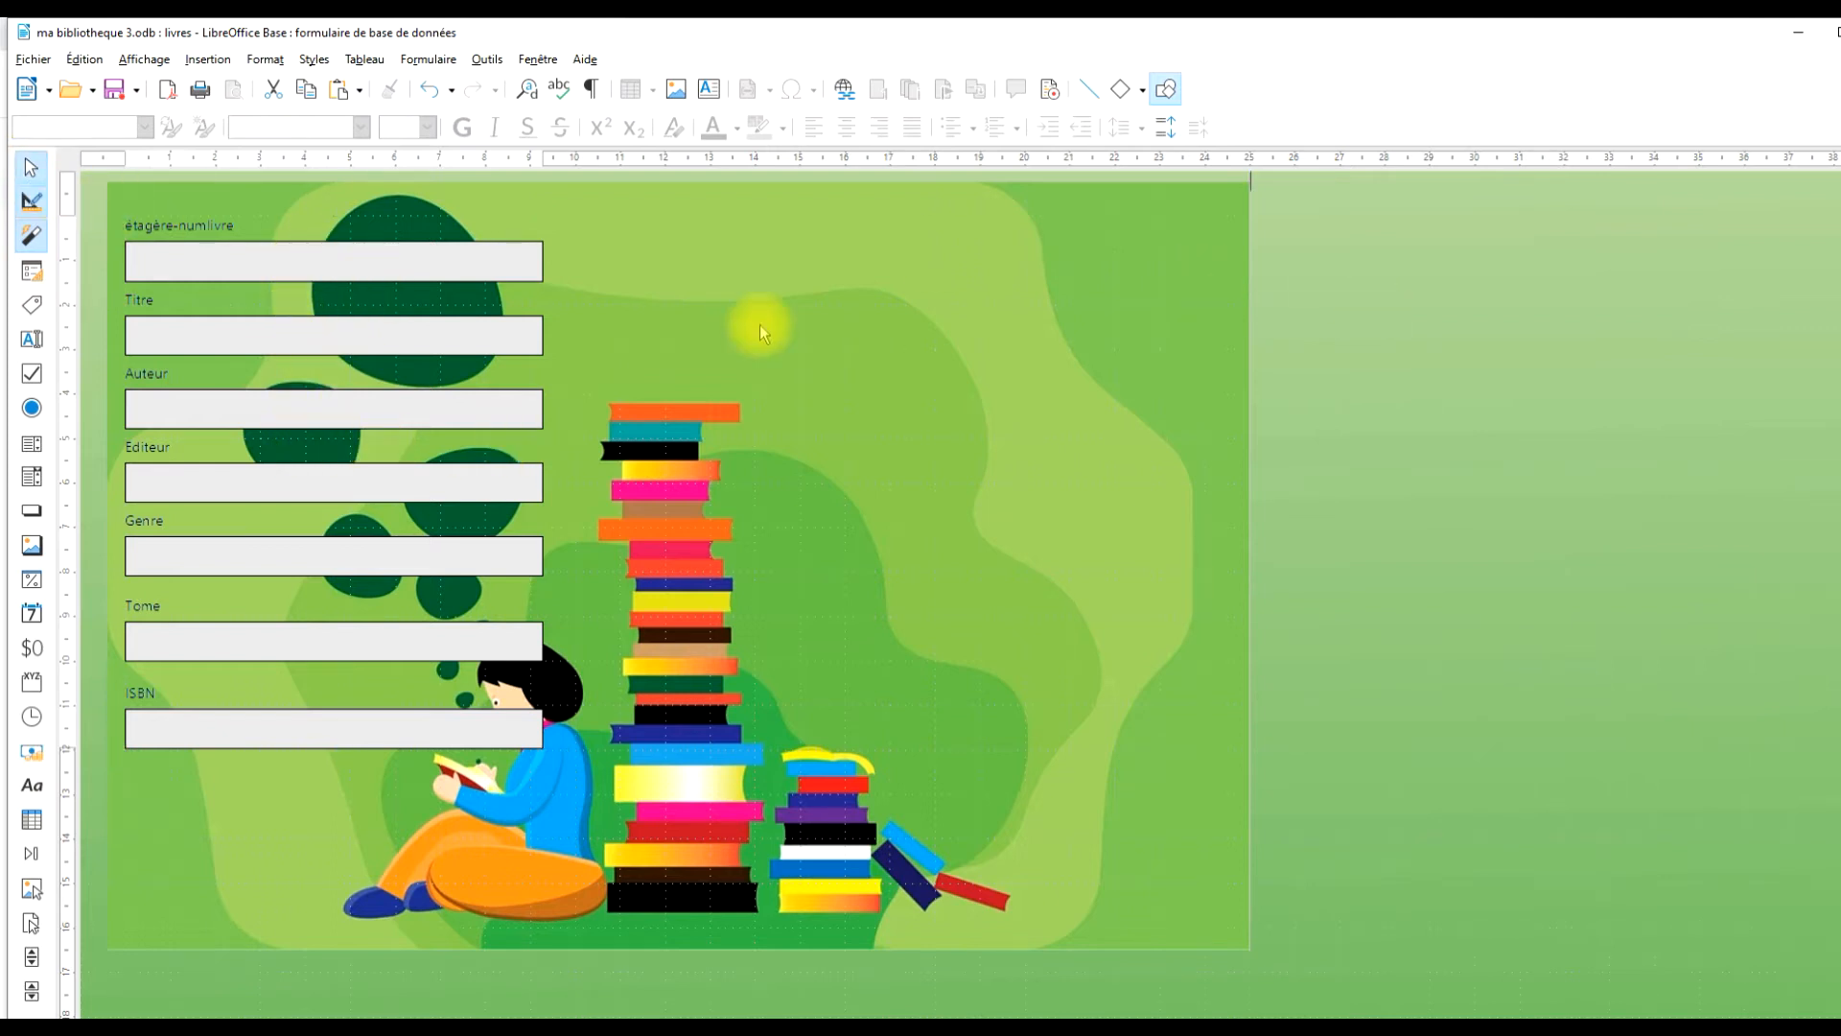
- Select all the field boxes with their labels and move them horizontally to the right of the tall book stack
{"action": "left_click", "coordinate": [31, 168]}
{"action": "mouse_move", "coordinate": [90, 209]}
{"action": "left_mouse_down"}
{"action": "mouse_move", "coordinate": [239, 306]}
{"action": "mouse_move", "coordinate": [659, 674]}
{"action": "mouse_move", "coordinate": [650, 806]}
{"action": "mouse_move", "coordinate": [671, 816]}
{"action": "left_mouse_up"}
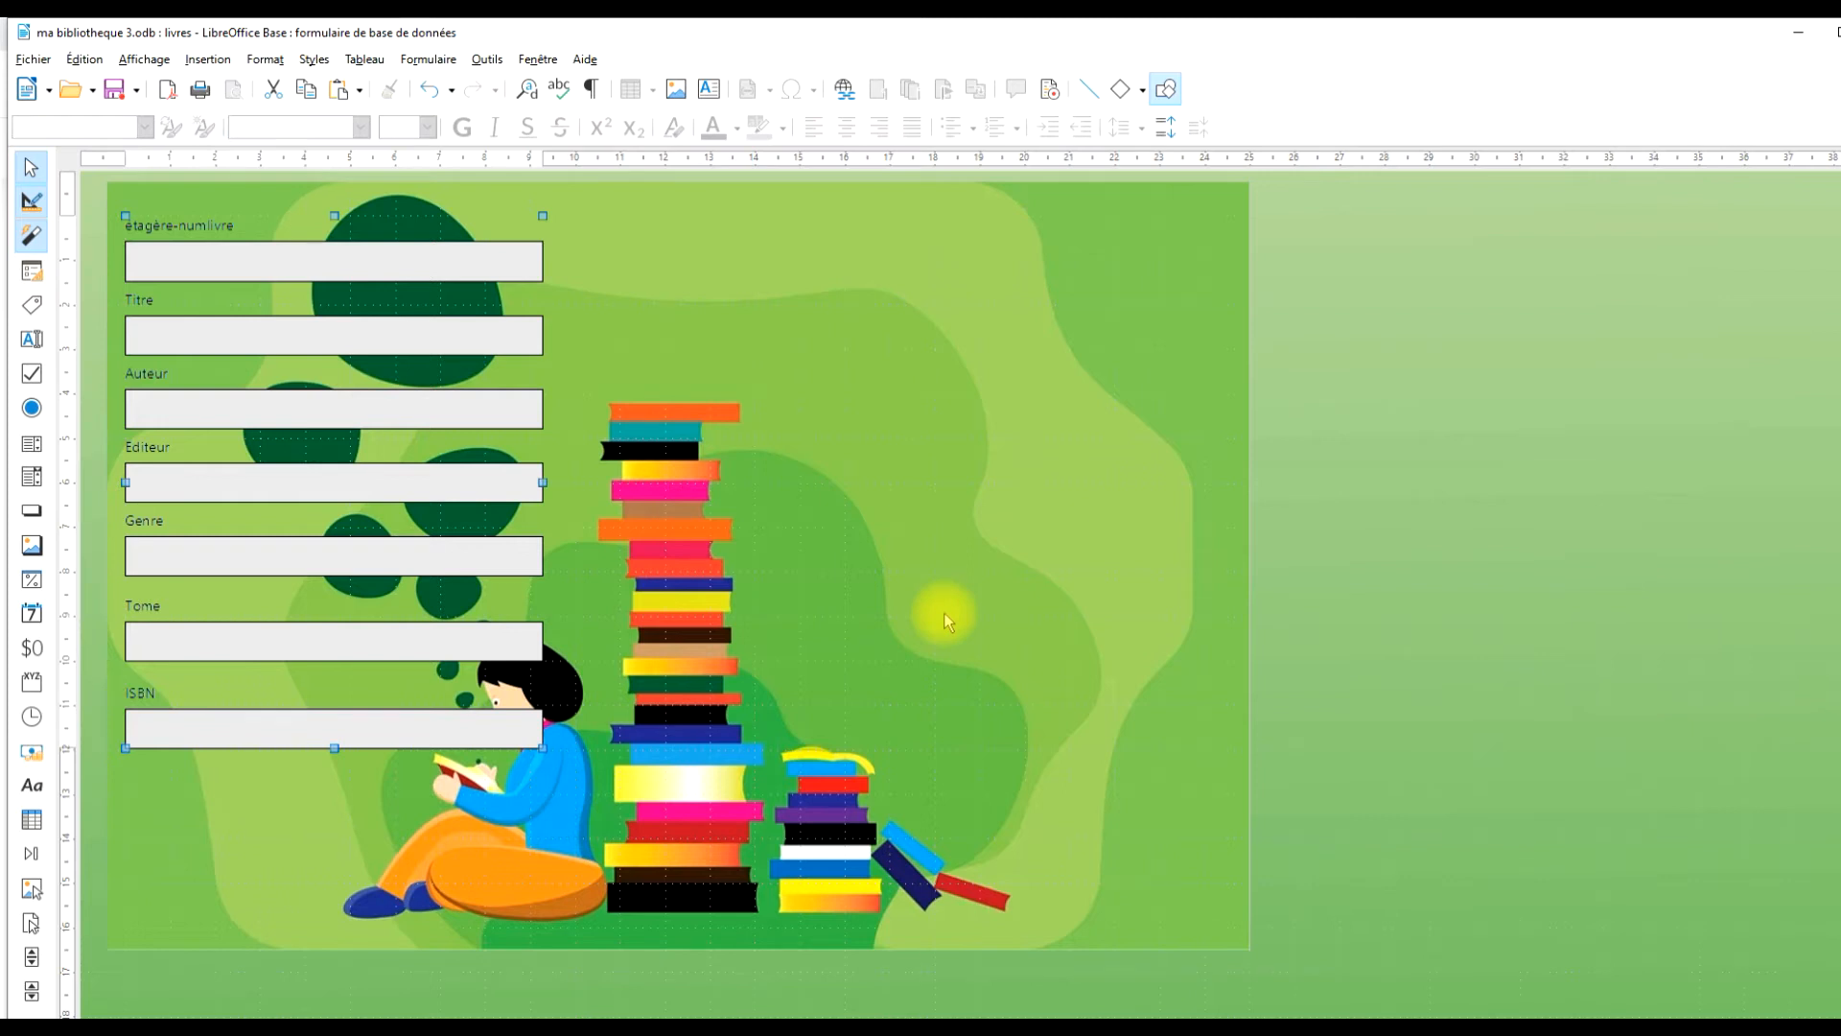
{"action": "key", "text": "Right"}
{"action": "key", "text": "Right"}
{"action": "key", "text": "Right"}
{"action": "key", "text": "Right"}
{"action": "key", "text": "Right"}
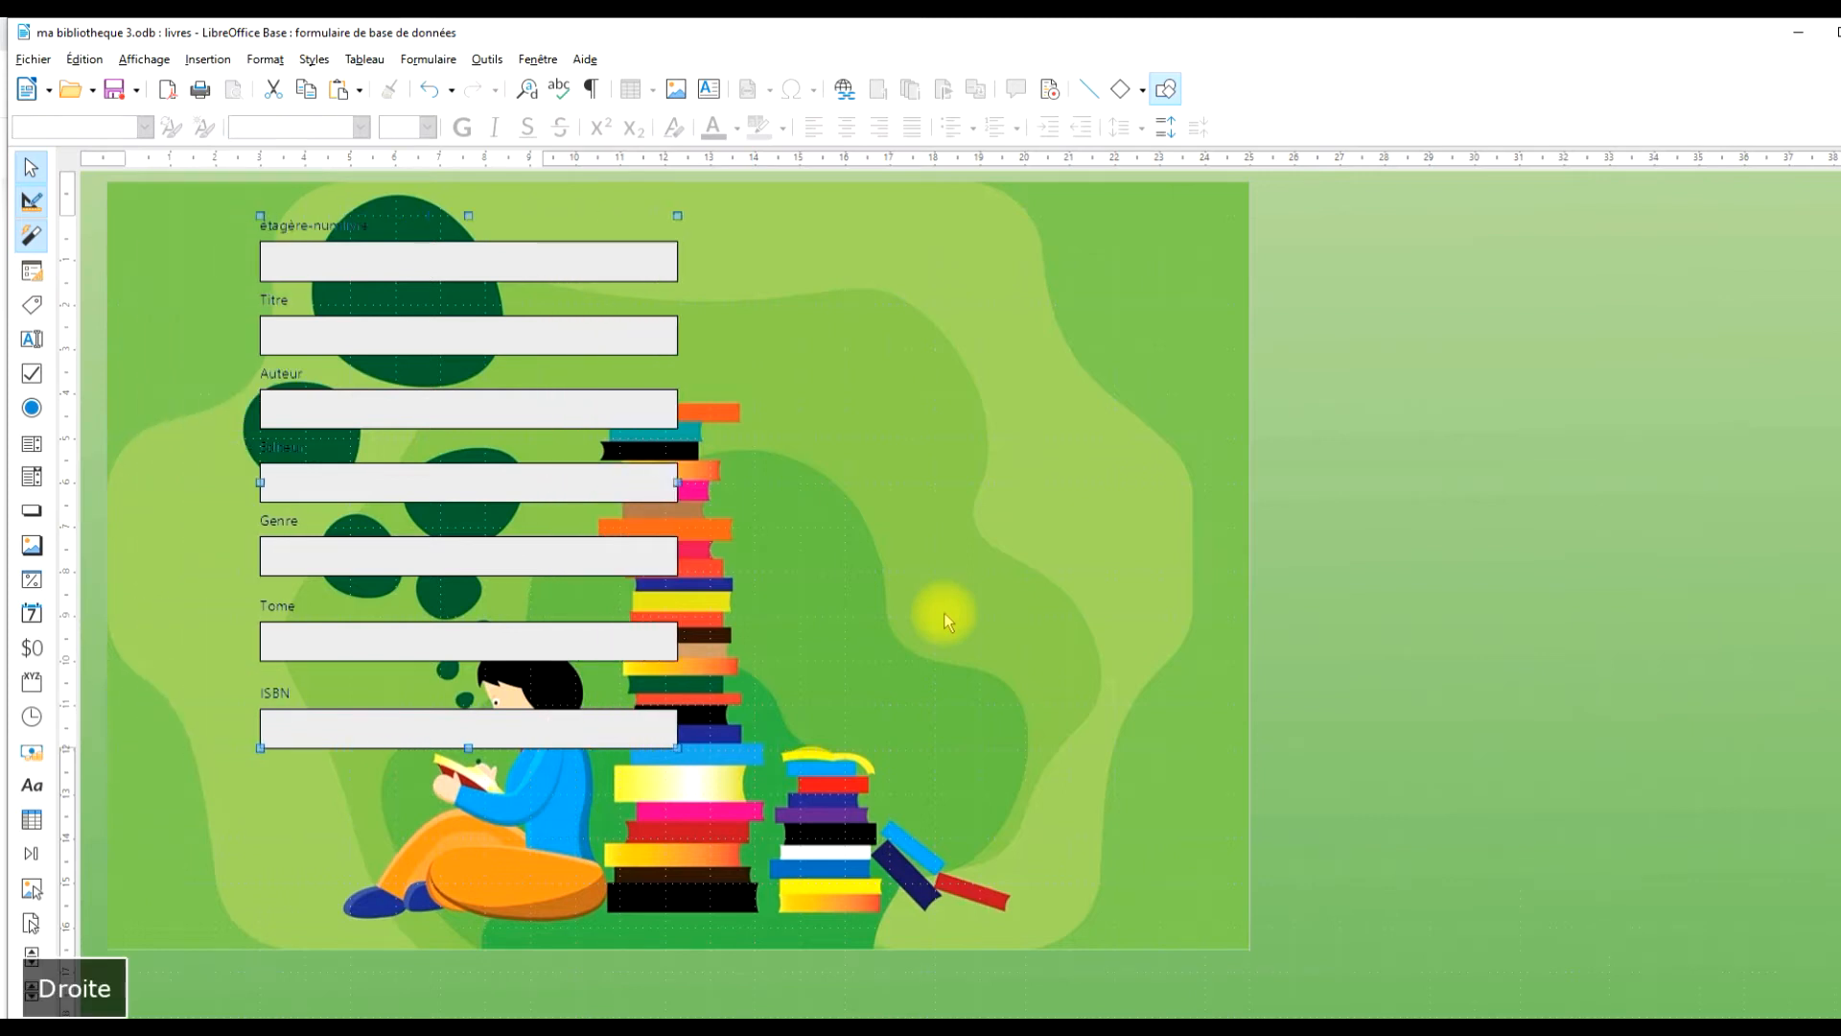
{"action": "key", "text": "Right"}
{"action": "key", "text": "Right"}
{"action": "key", "text": "Right"}
{"action": "key", "text": "Right"}
{"action": "key", "text": "Right"}
{"action": "key", "text": "Right"}
{"action": "key", "text": "Right"}
{"action": "key", "text": "Right"}
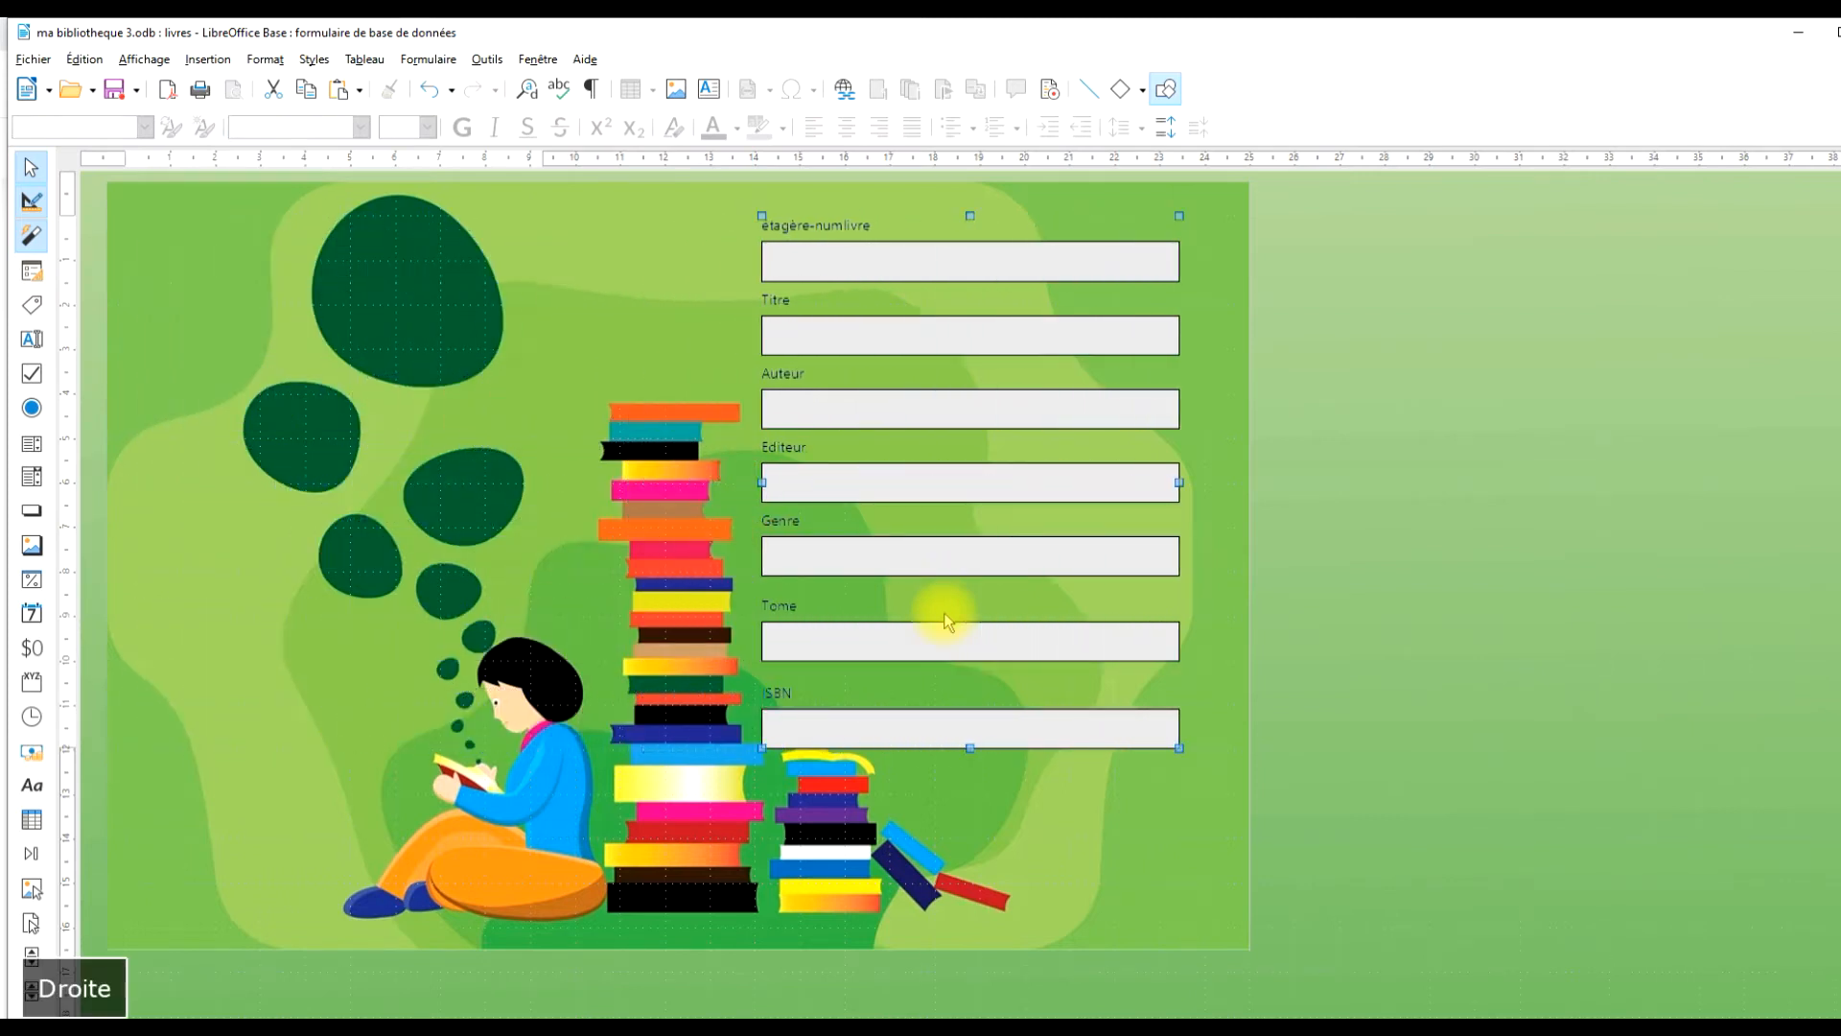
- Fine-tune the group of fields slightly upward and further right, clear of the book stacks and within the illustration, and deselect it
{"action": "key", "text": "Up"}
{"action": "key", "text": "Up"}
{"action": "key", "text": "Up"}
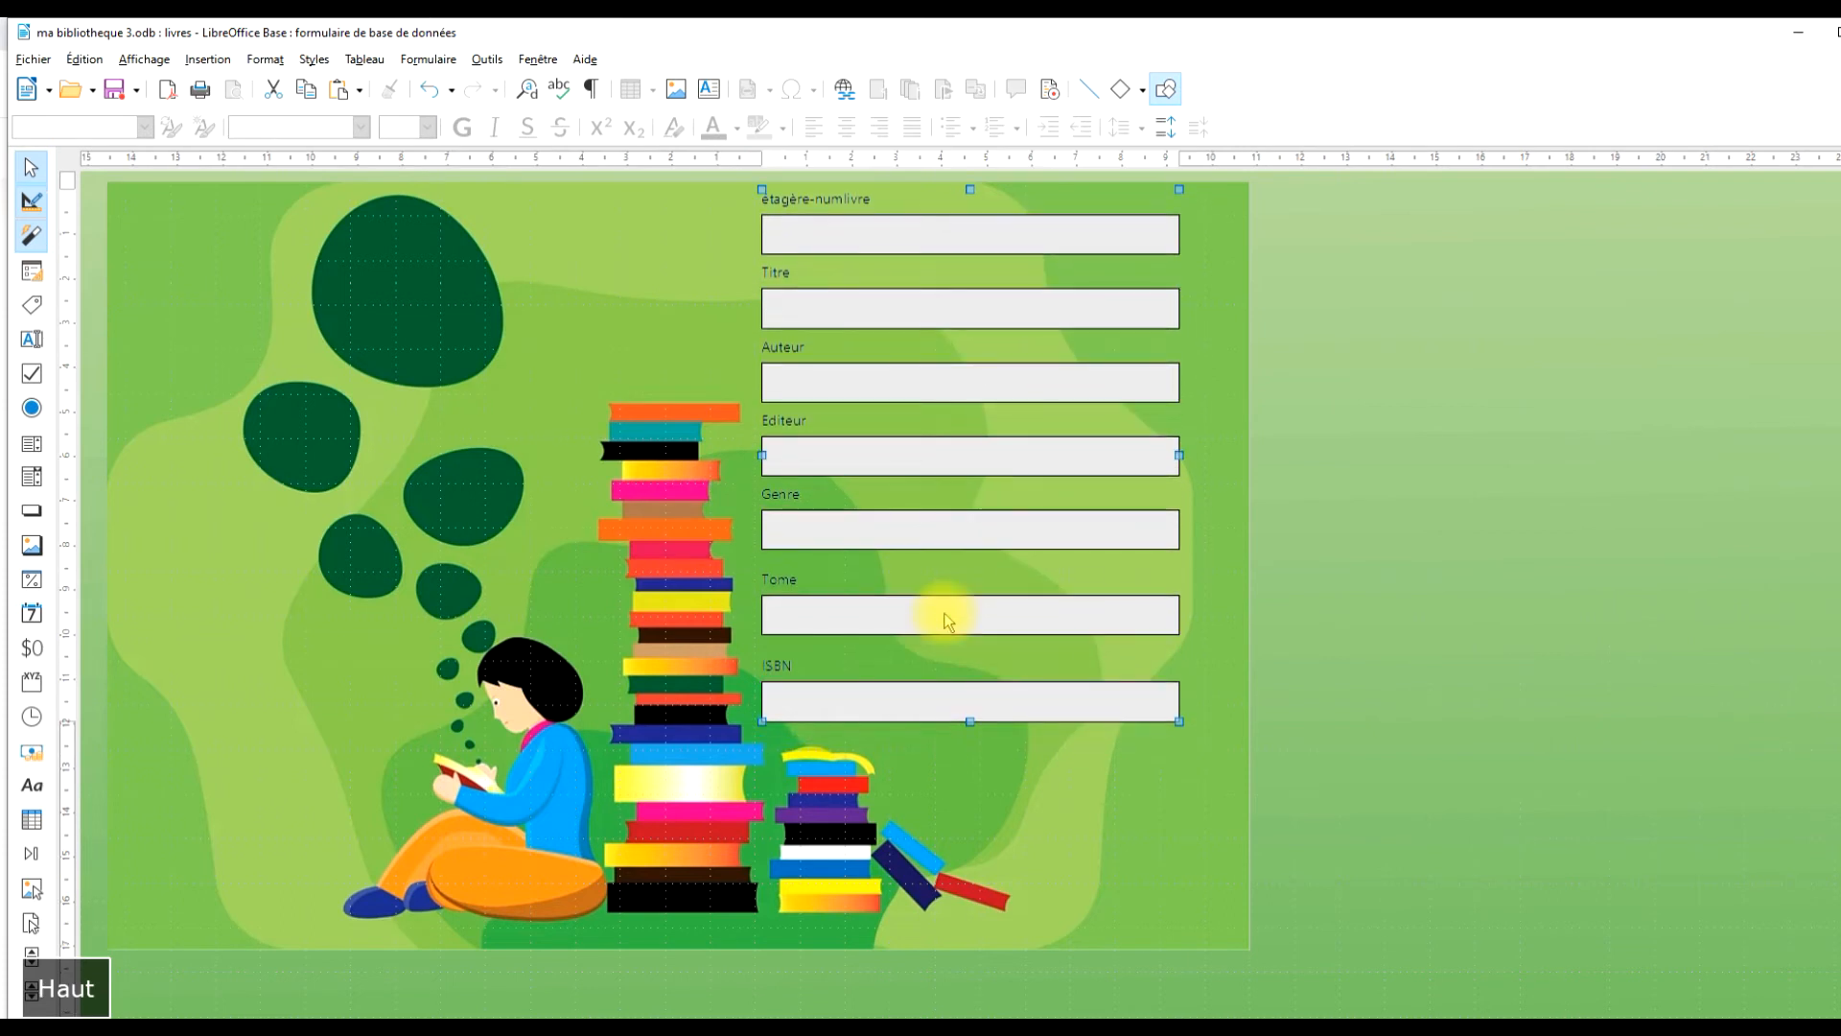
{"action": "key", "text": "Down"}
{"action": "key", "text": "Right"}
{"action": "key", "text": "Right"}
{"action": "key", "text": "Right"}
{"action": "key", "text": "Right"}
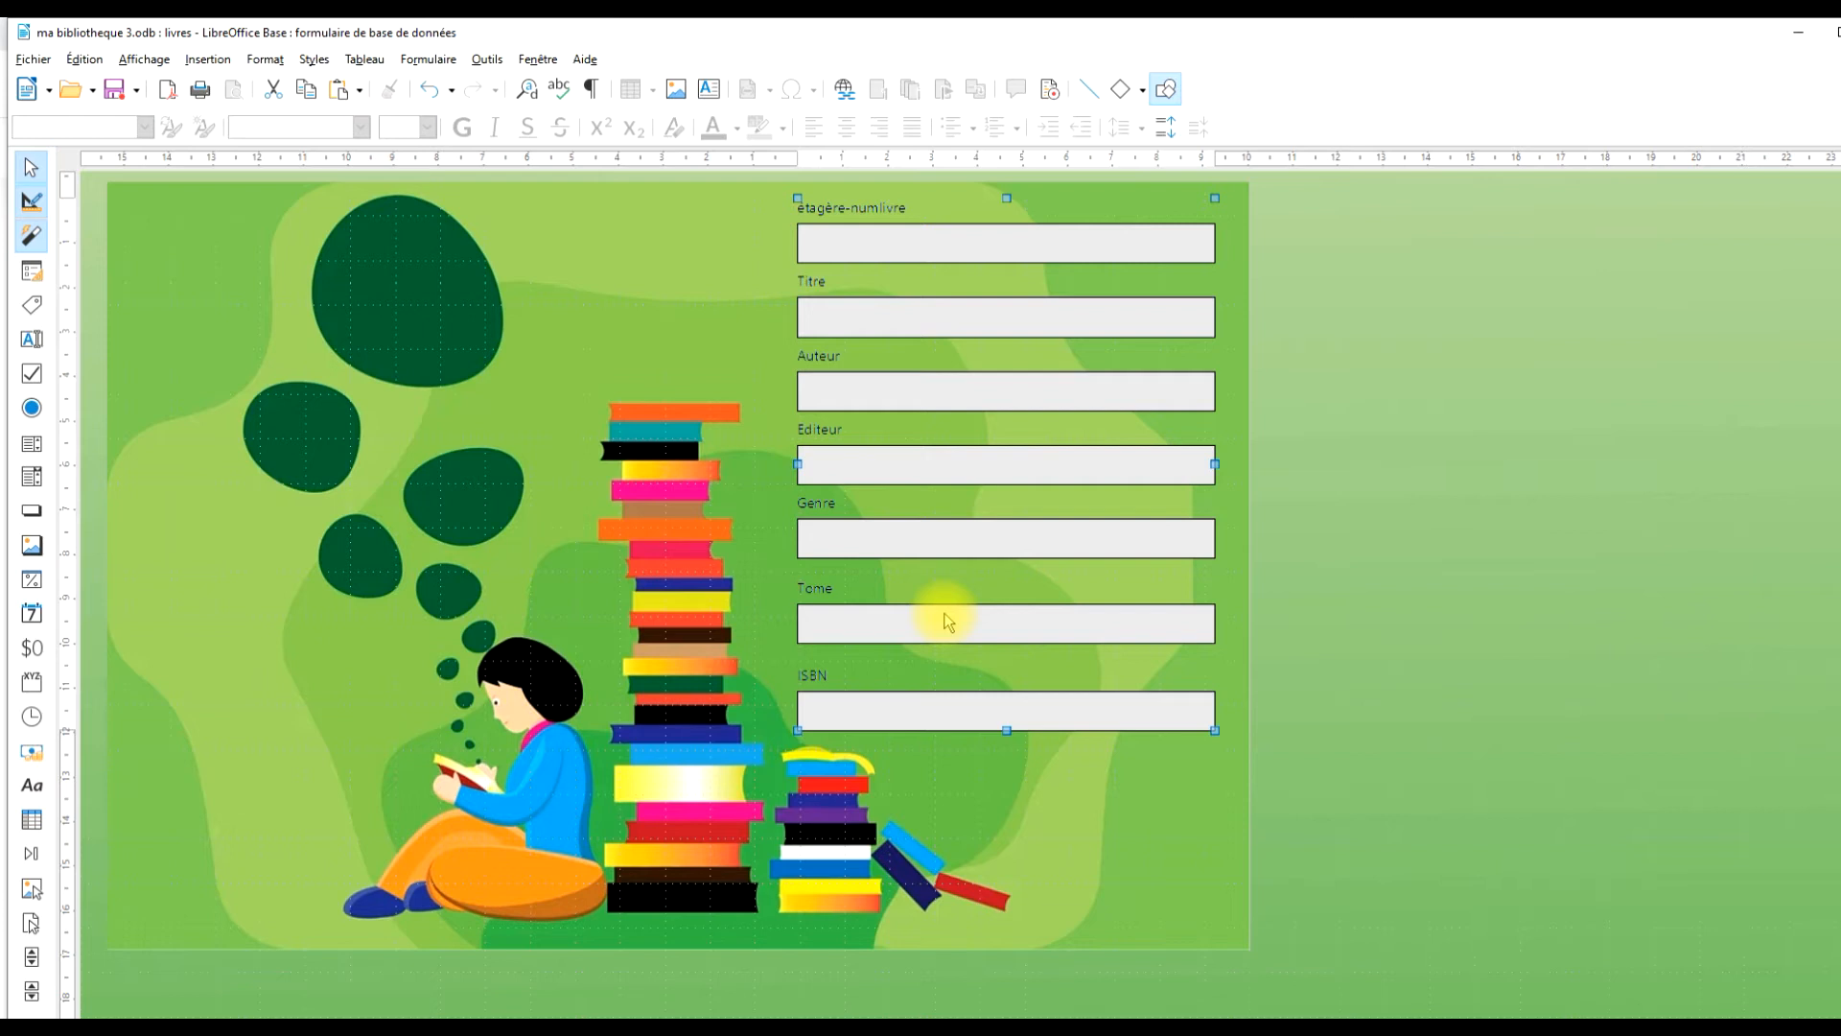
{"action": "key", "text": "Left"}
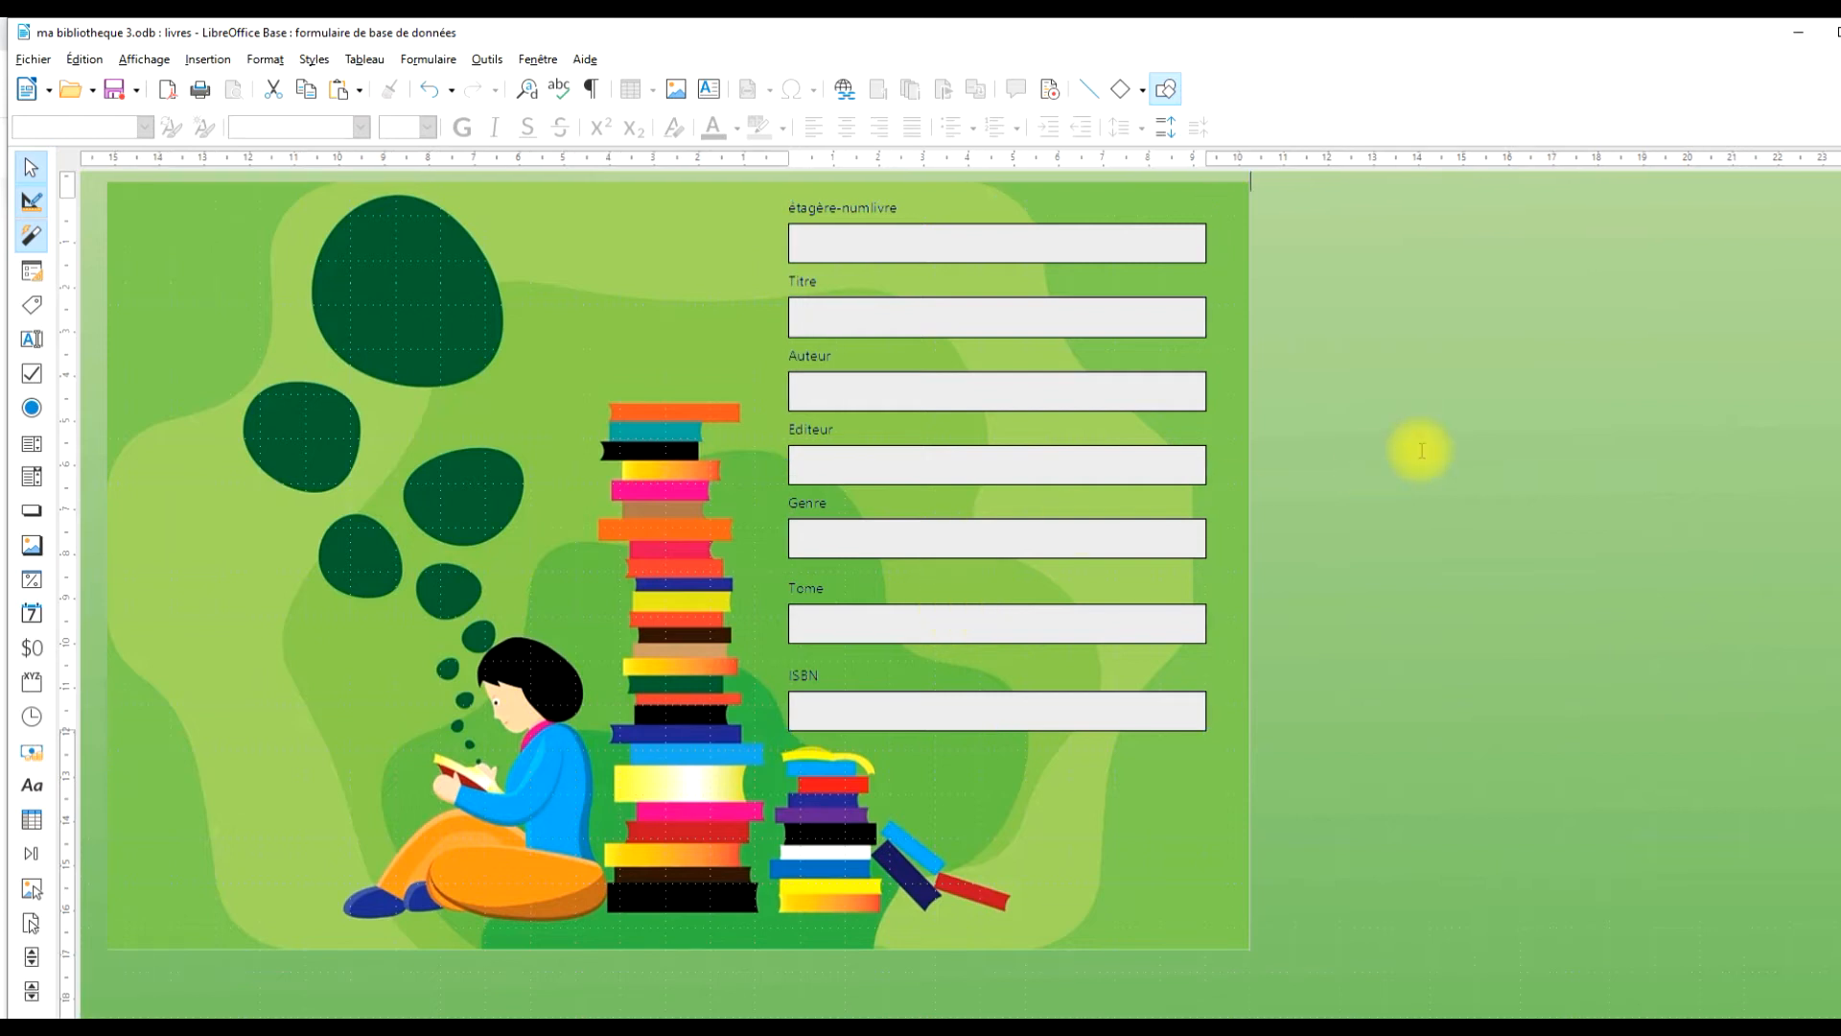
{"action": "left_click", "coordinate": [1419, 447]}
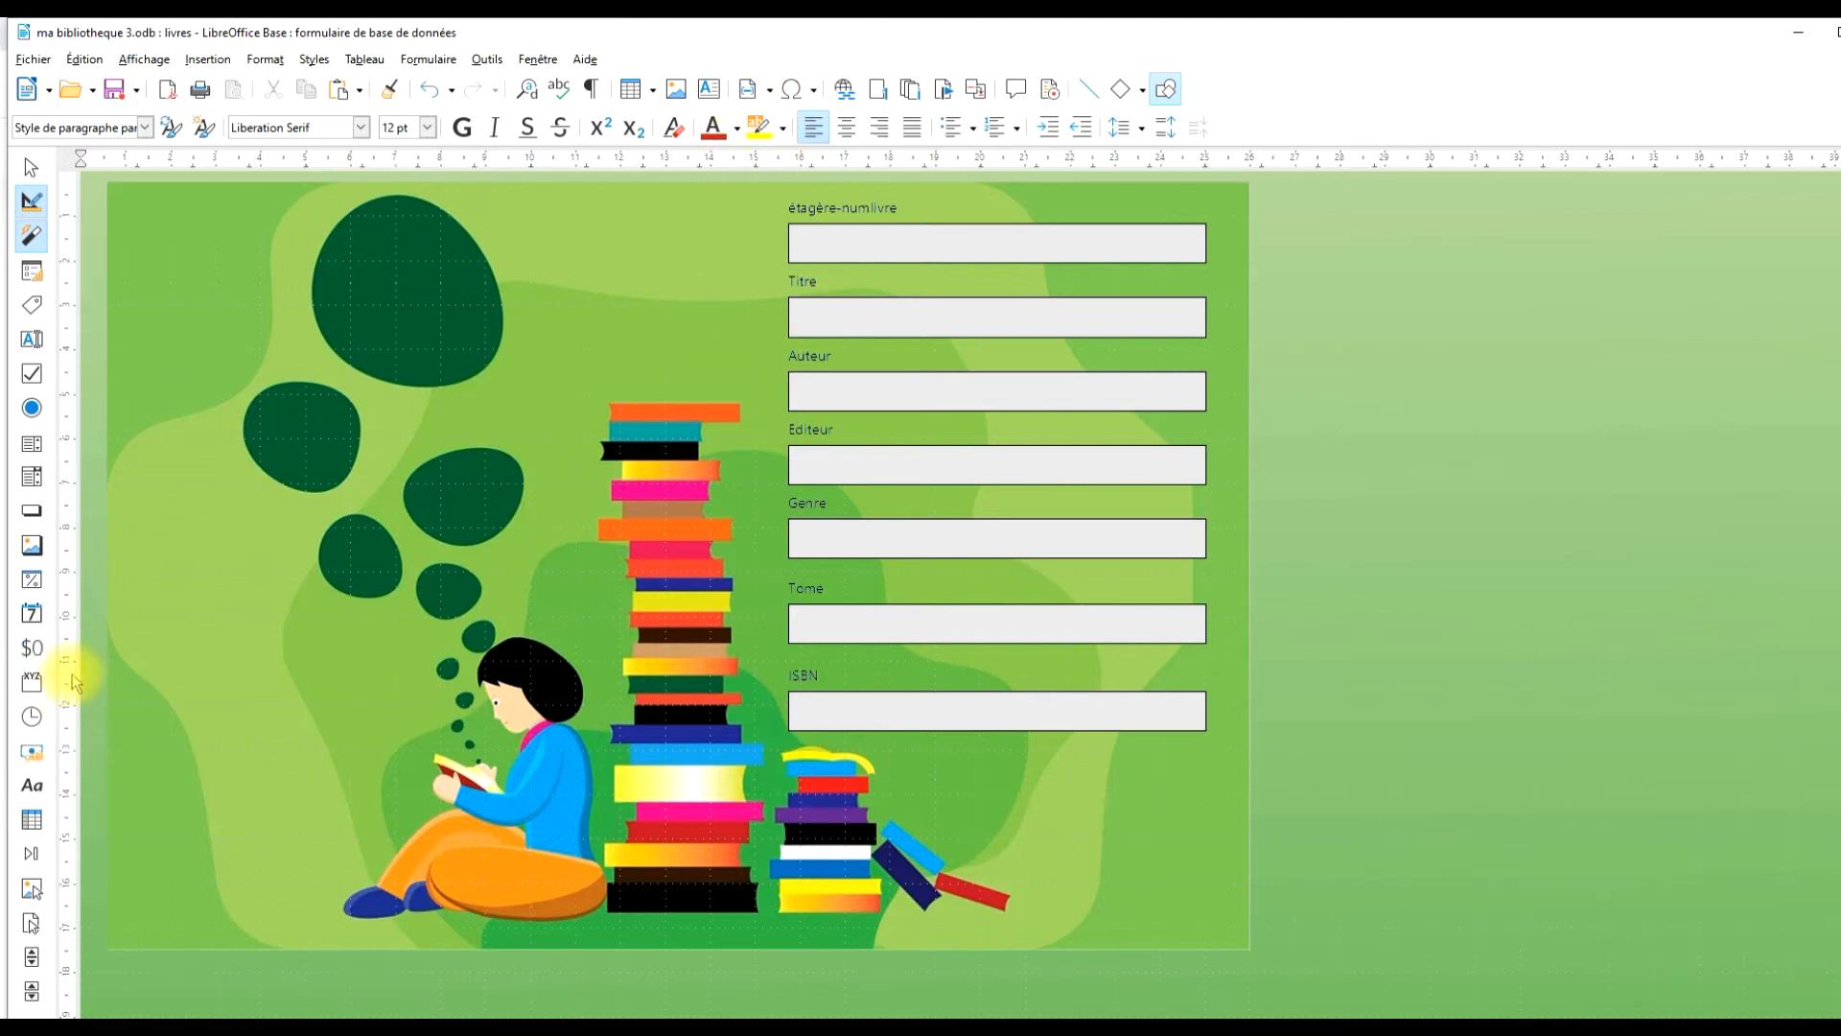
- Draw a rectangle about 3,5 cm wide in the illustration's upper-left corner and enter the text "Bonne lecture !" in it
{"action": "left_click", "coordinate": [1142, 91]}
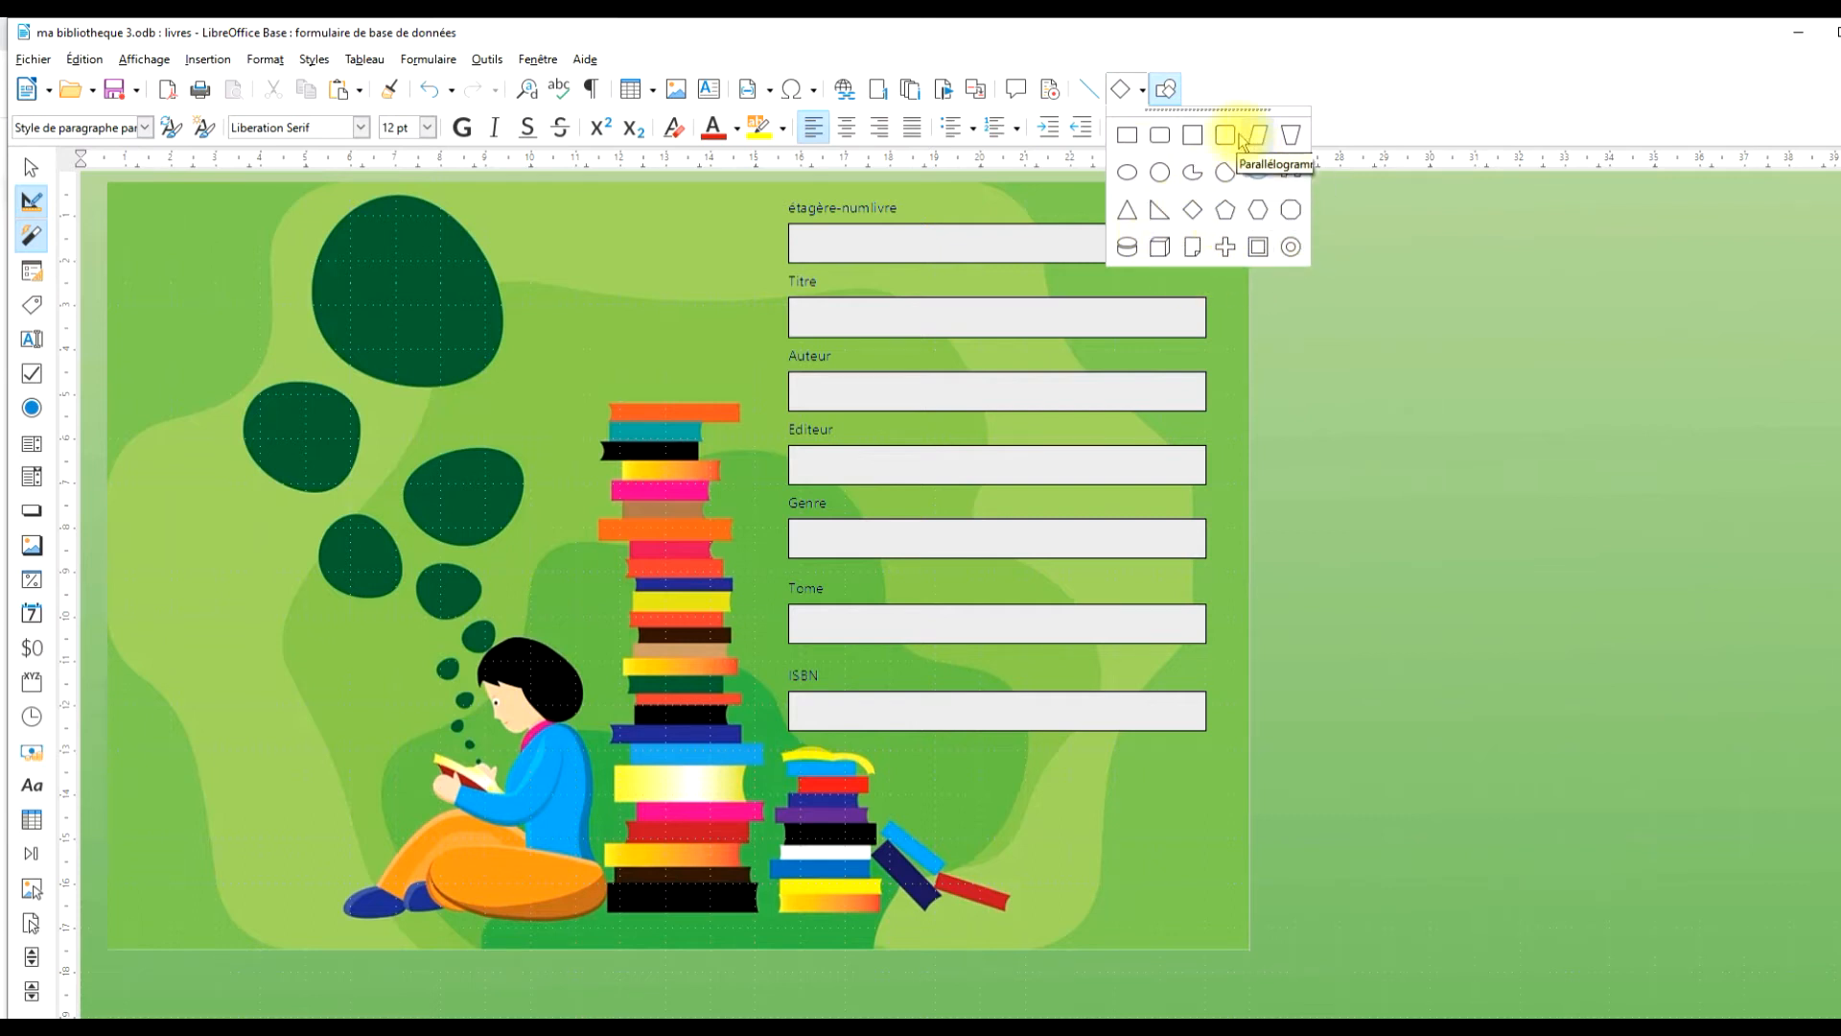
{"action": "left_click", "coordinate": [1136, 139]}
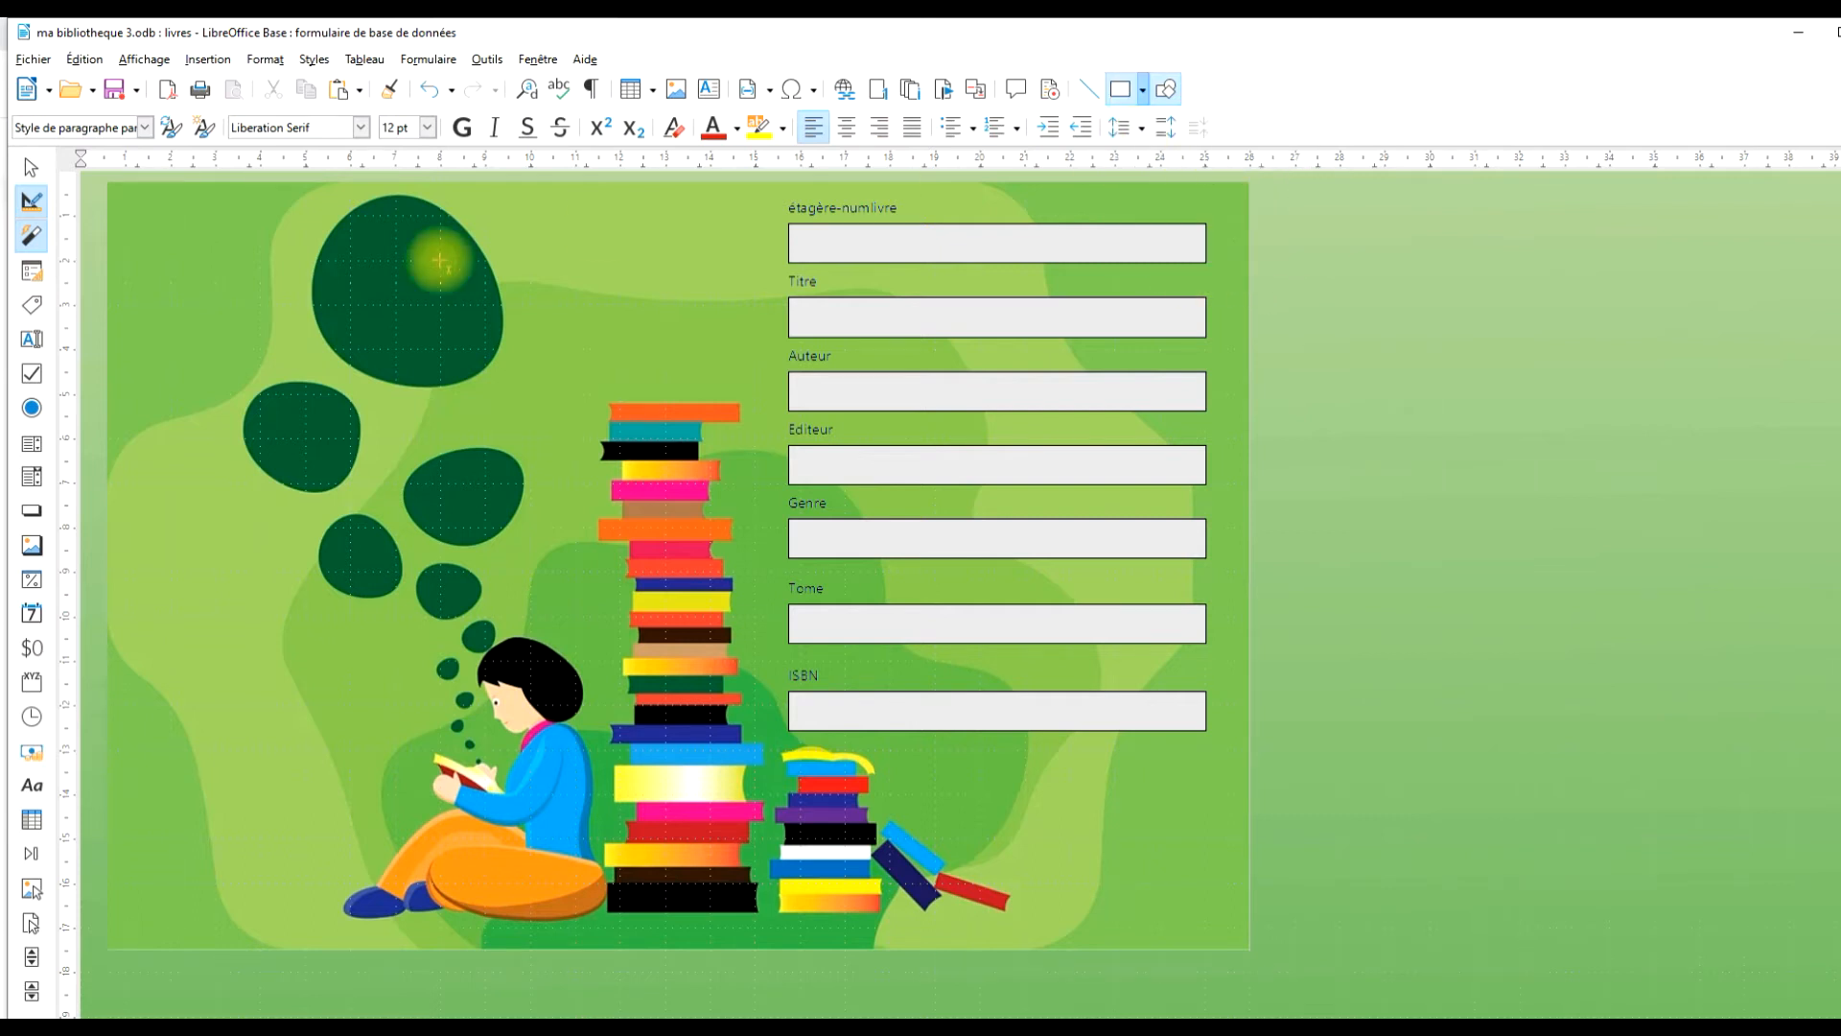
{"action": "mouse_move", "coordinate": [149, 209]}
{"action": "left_mouse_down"}
{"action": "mouse_move", "coordinate": [284, 312]}
{"action": "mouse_move", "coordinate": [306, 305]}
{"action": "left_mouse_up"}
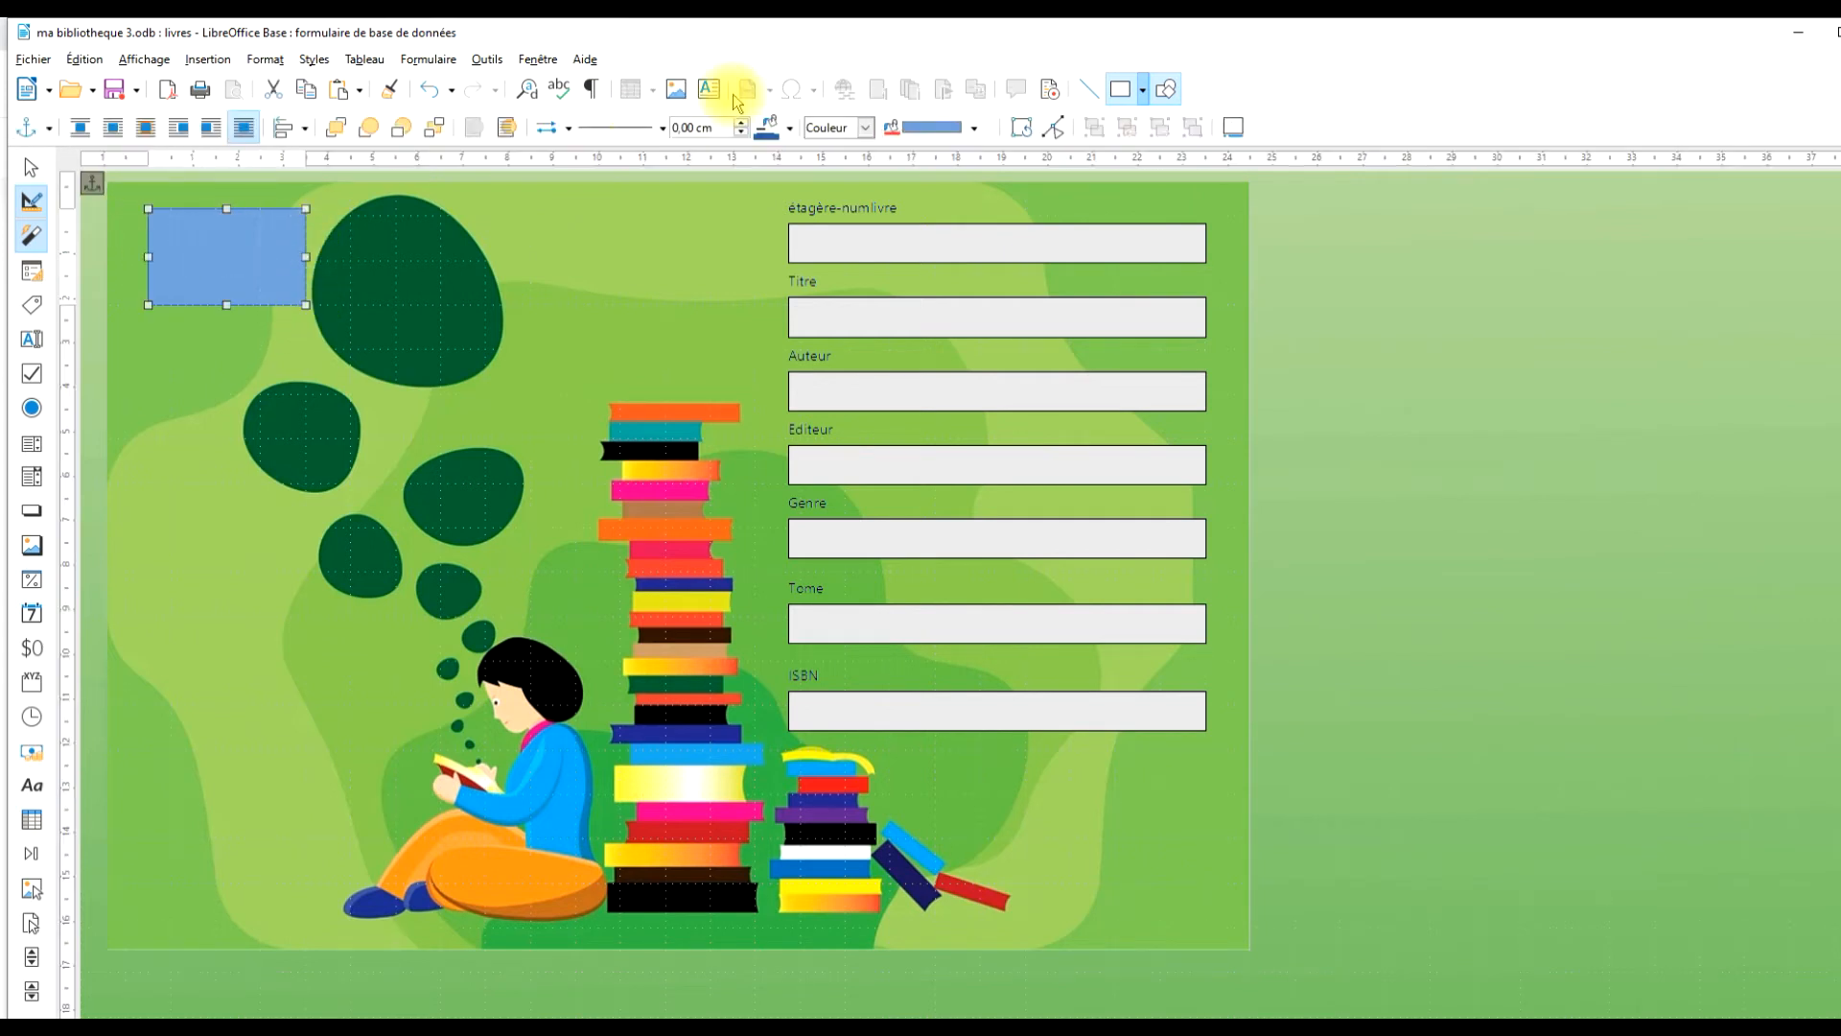
{"action": "double_click", "coordinate": [230, 262]}
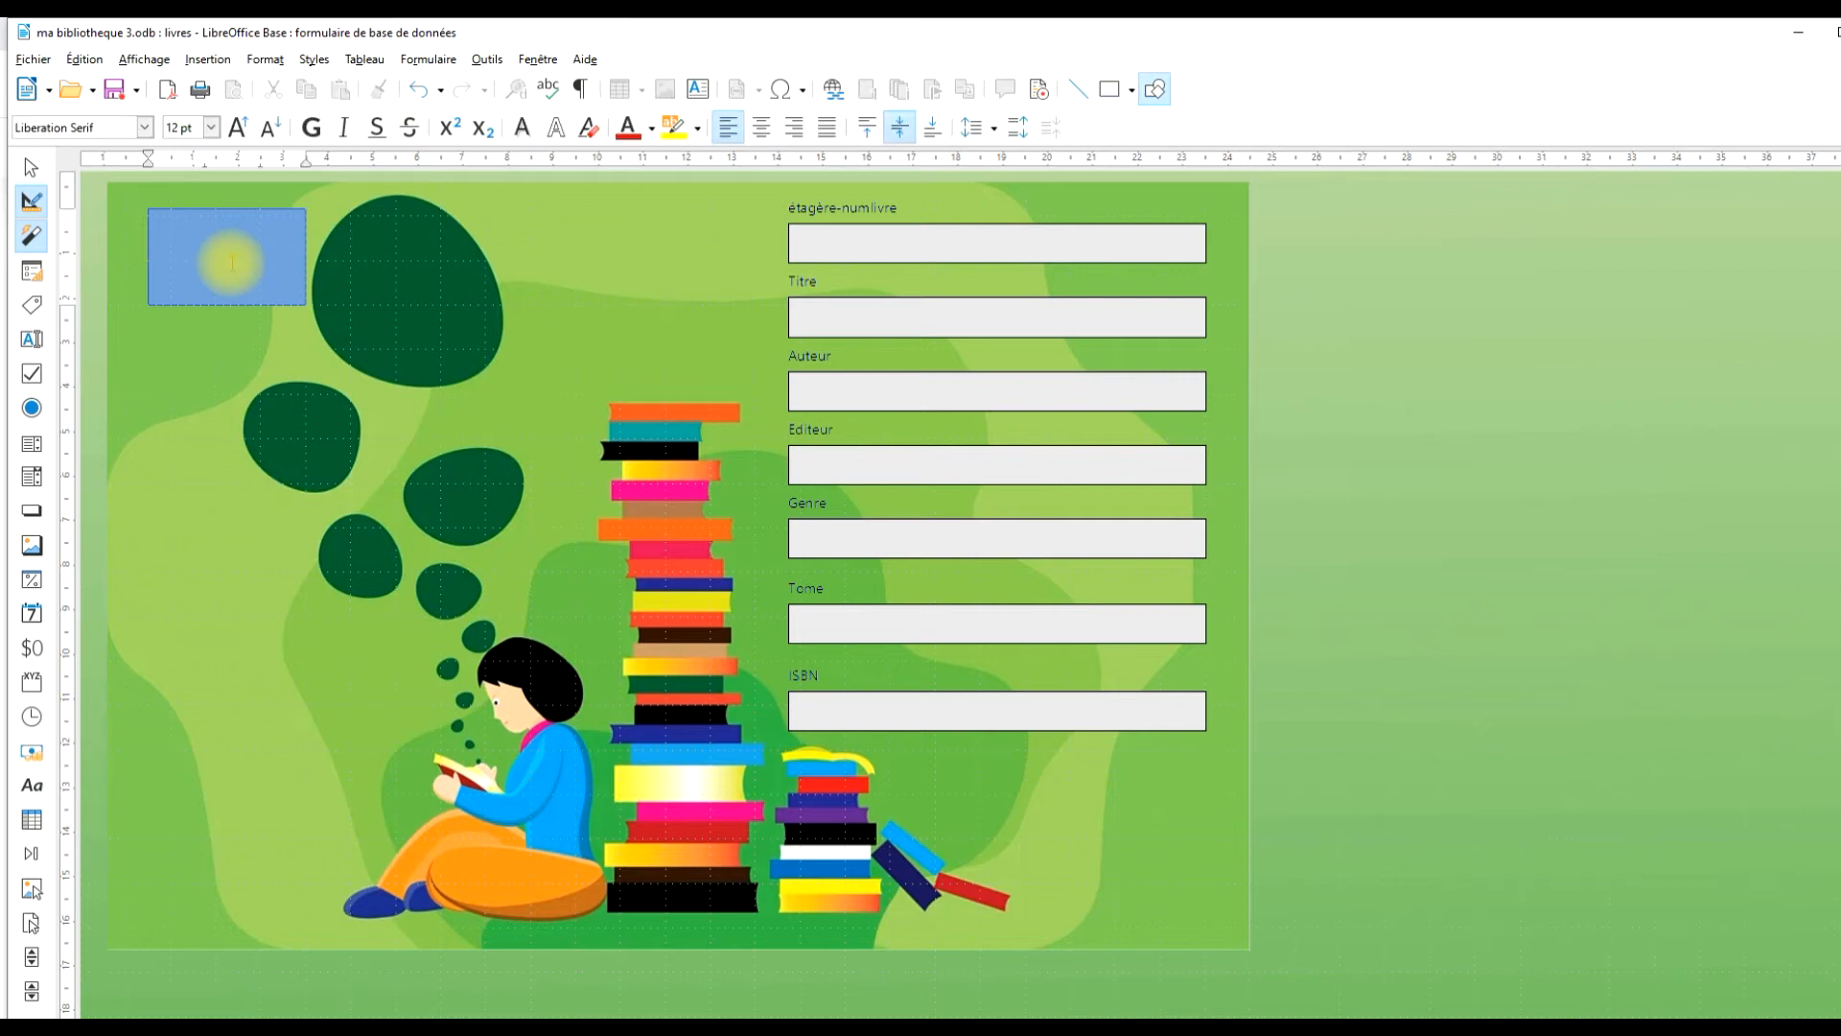
{"action": "type", "text": "Bonne "}
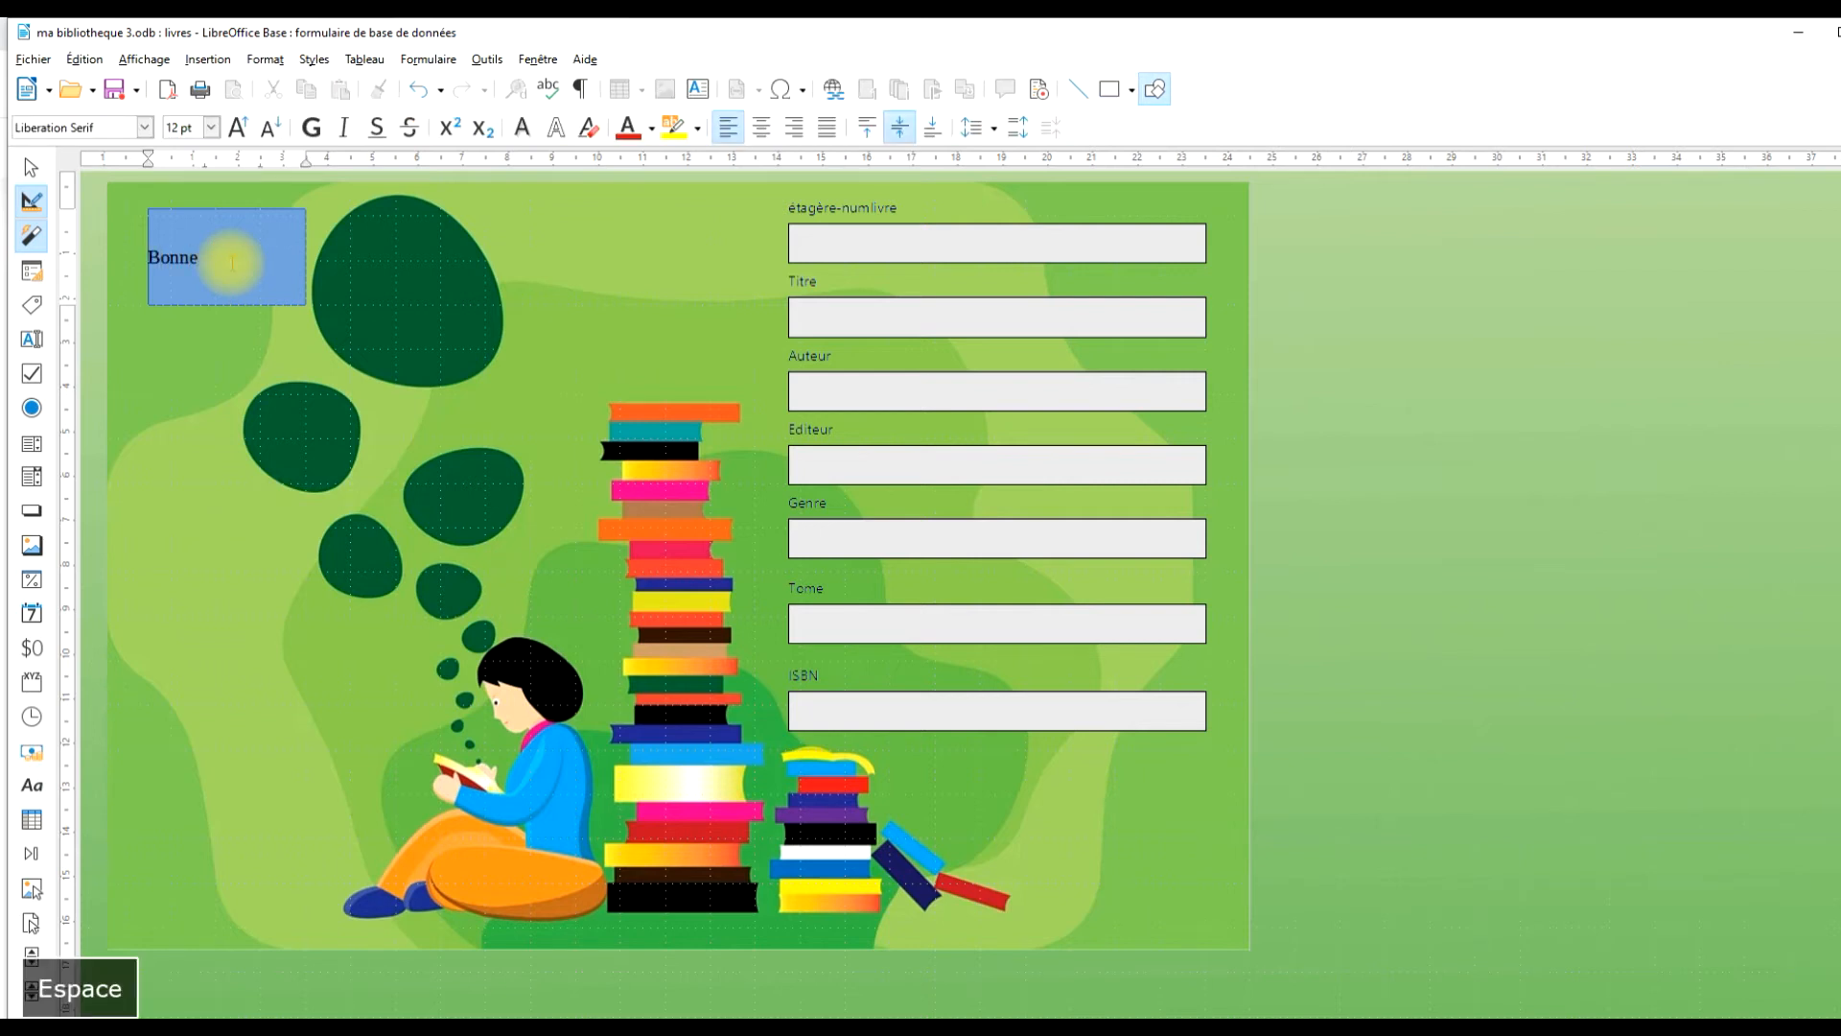
{"action": "type", "text": "lecture !"}
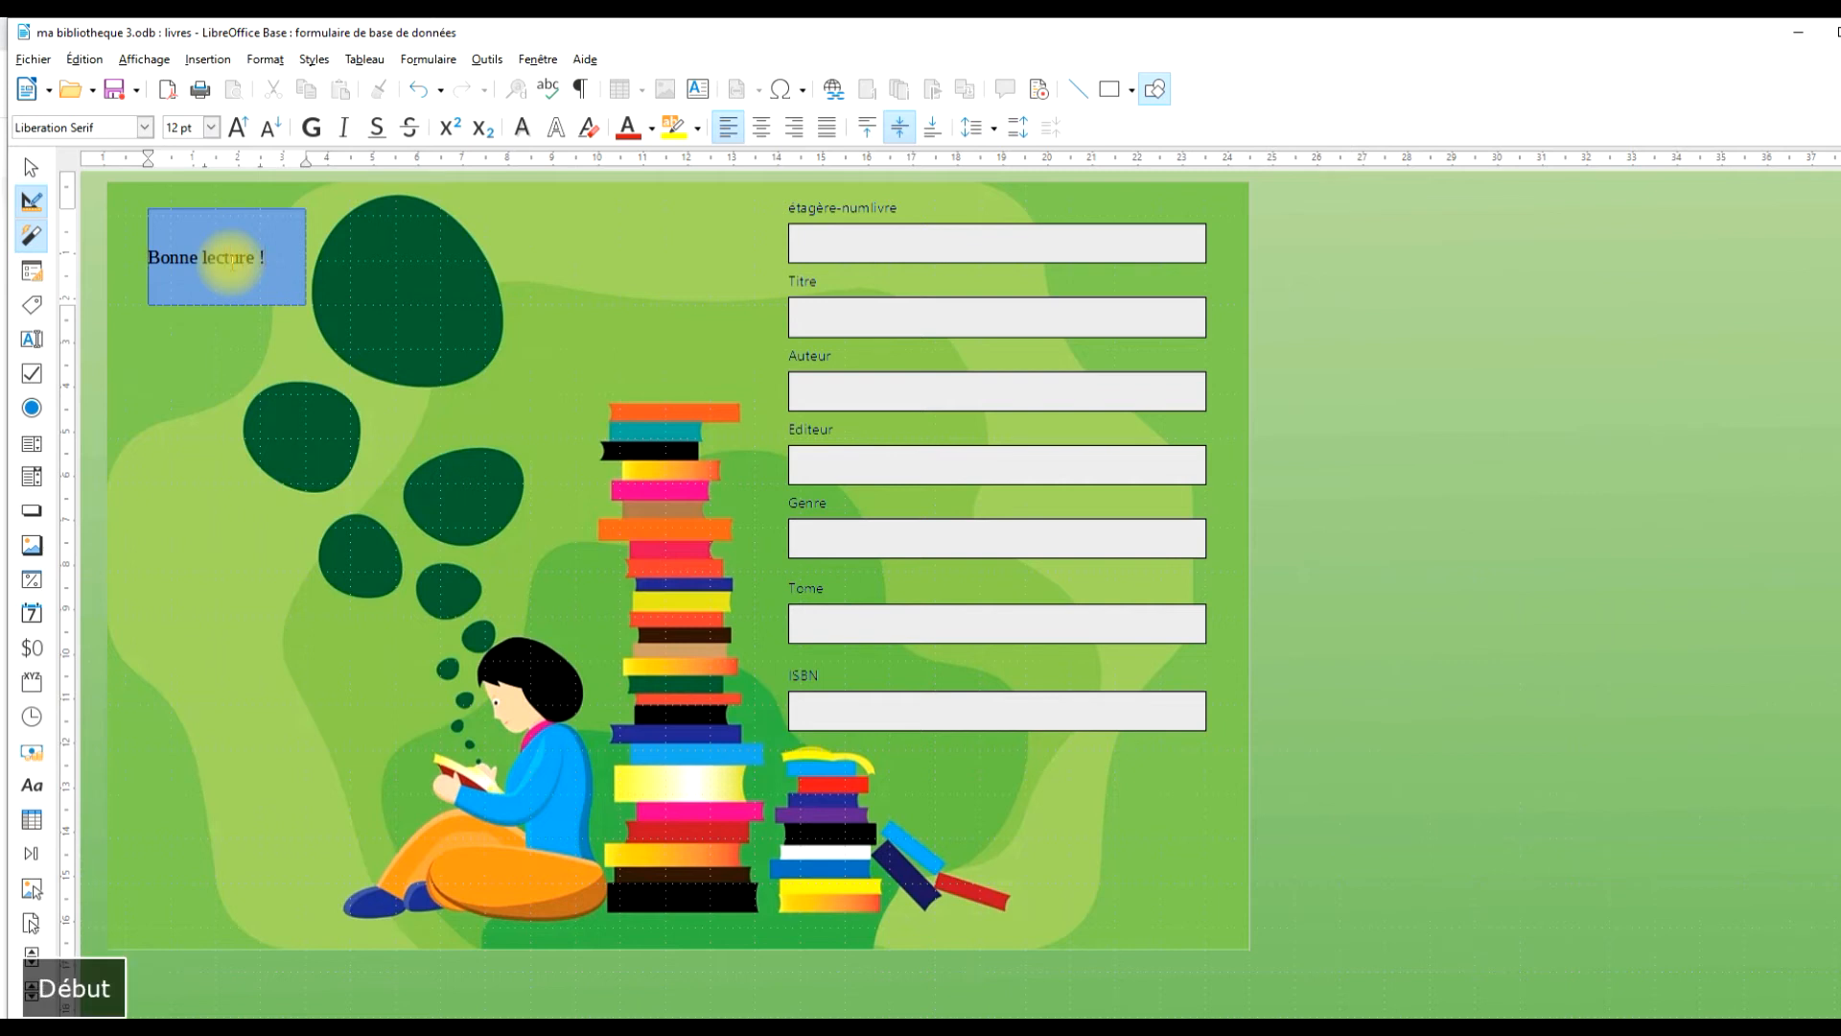
- Centre the "Bonne lecture !" text horizontally and make it bold
{"action": "left_click", "coordinate": [772, 125]}
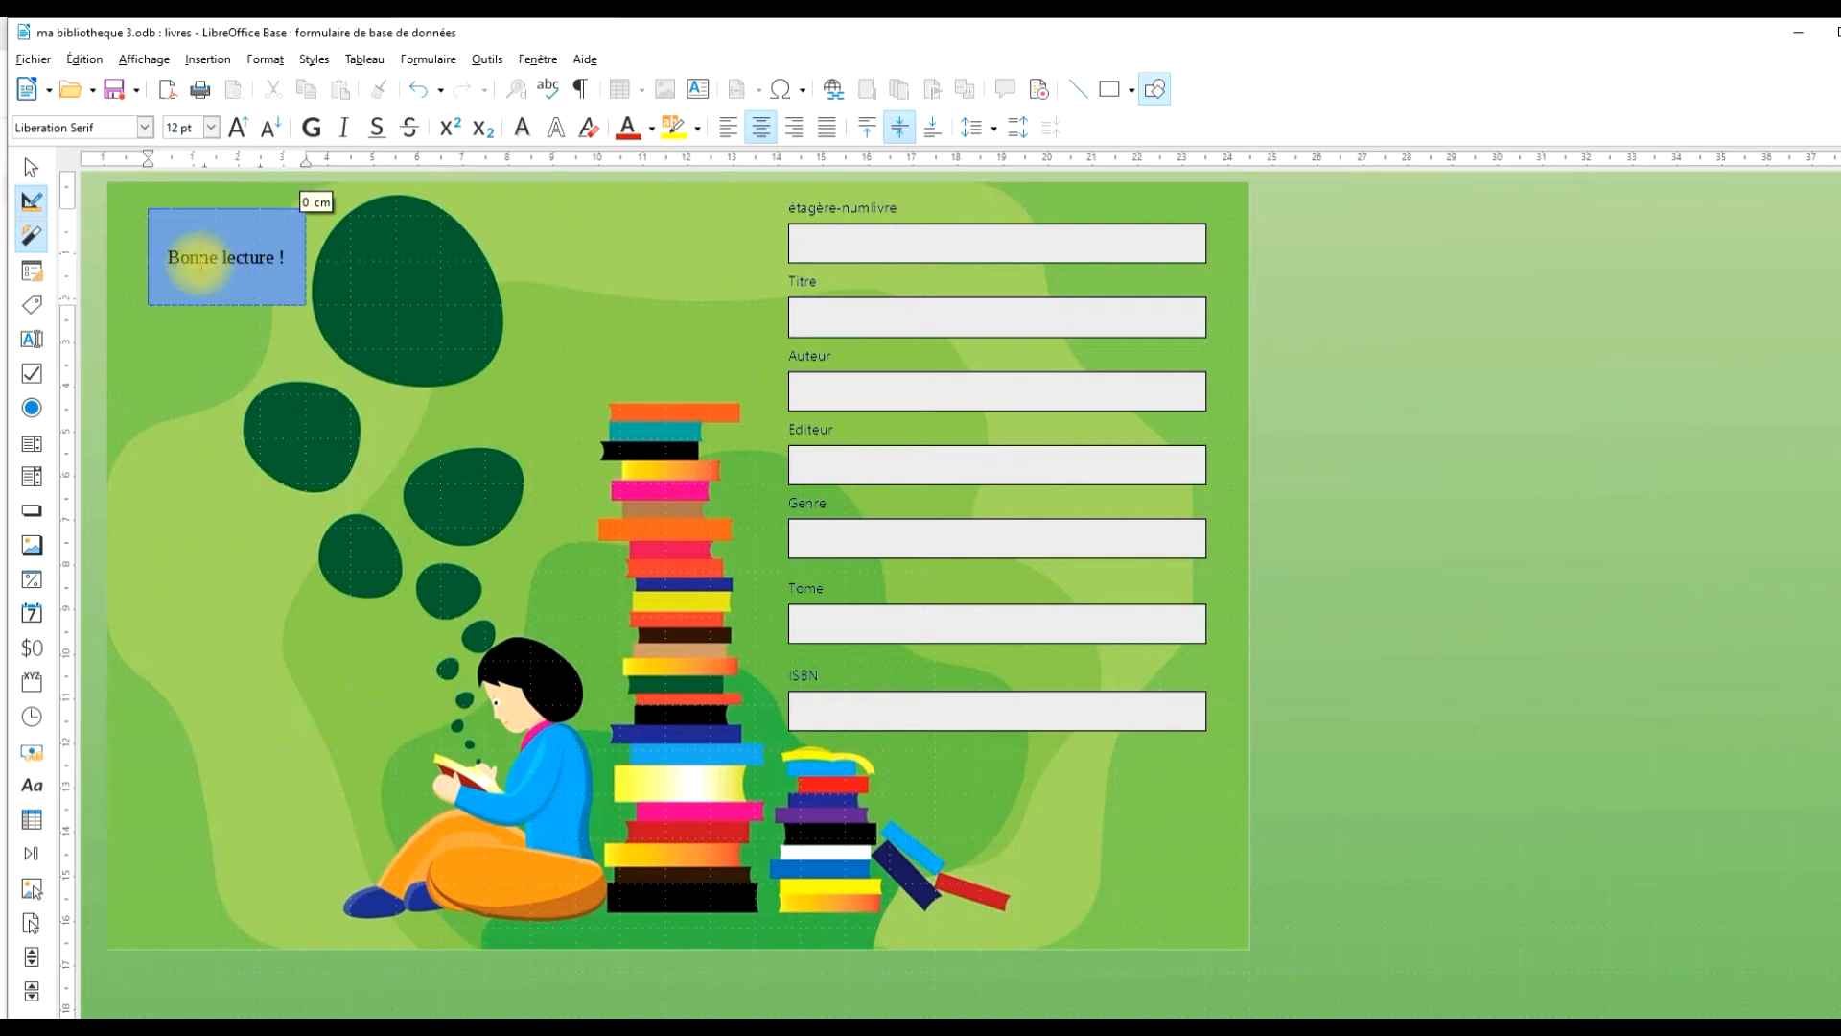
{"action": "triple_click", "coordinate": [197, 257]}
{"action": "left_click", "coordinate": [316, 128]}
{"action": "left_click", "coordinate": [256, 233]}
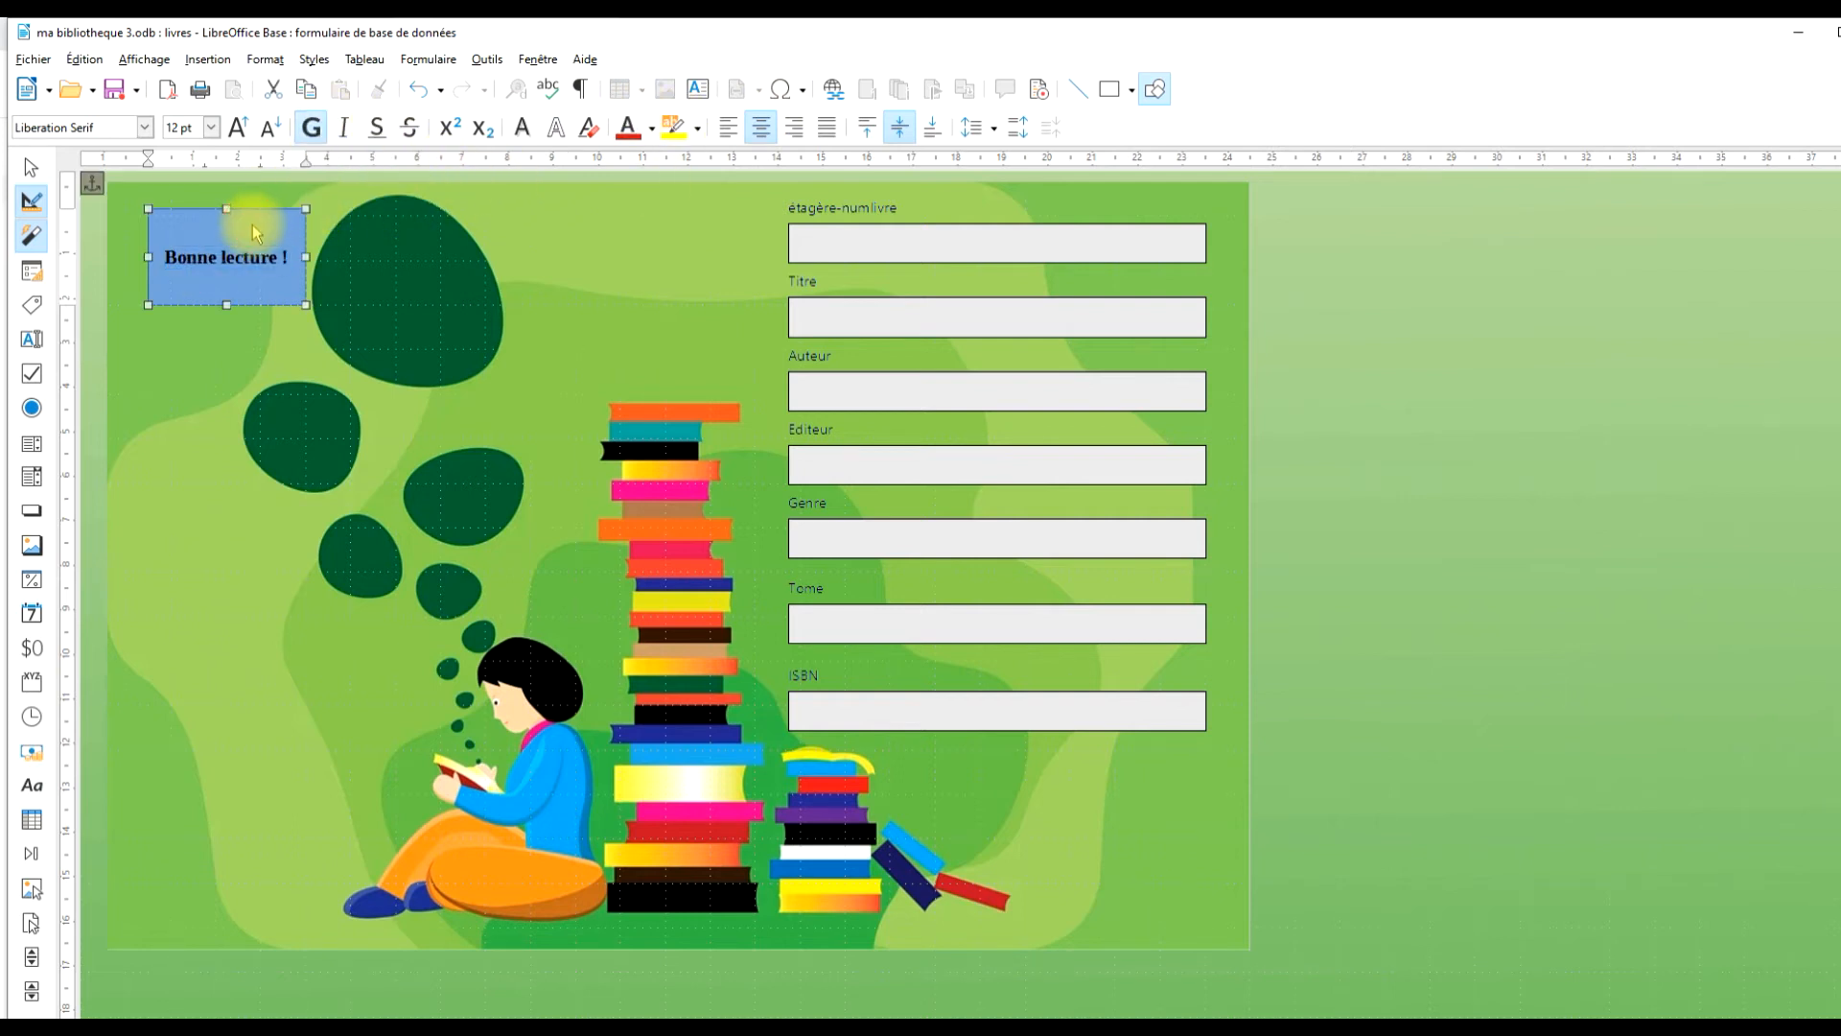
- Fill the "Bonne lecture !" rectangle with the bright green from the standard palette and deselect it
{"action": "left_click", "coordinate": [973, 128]}
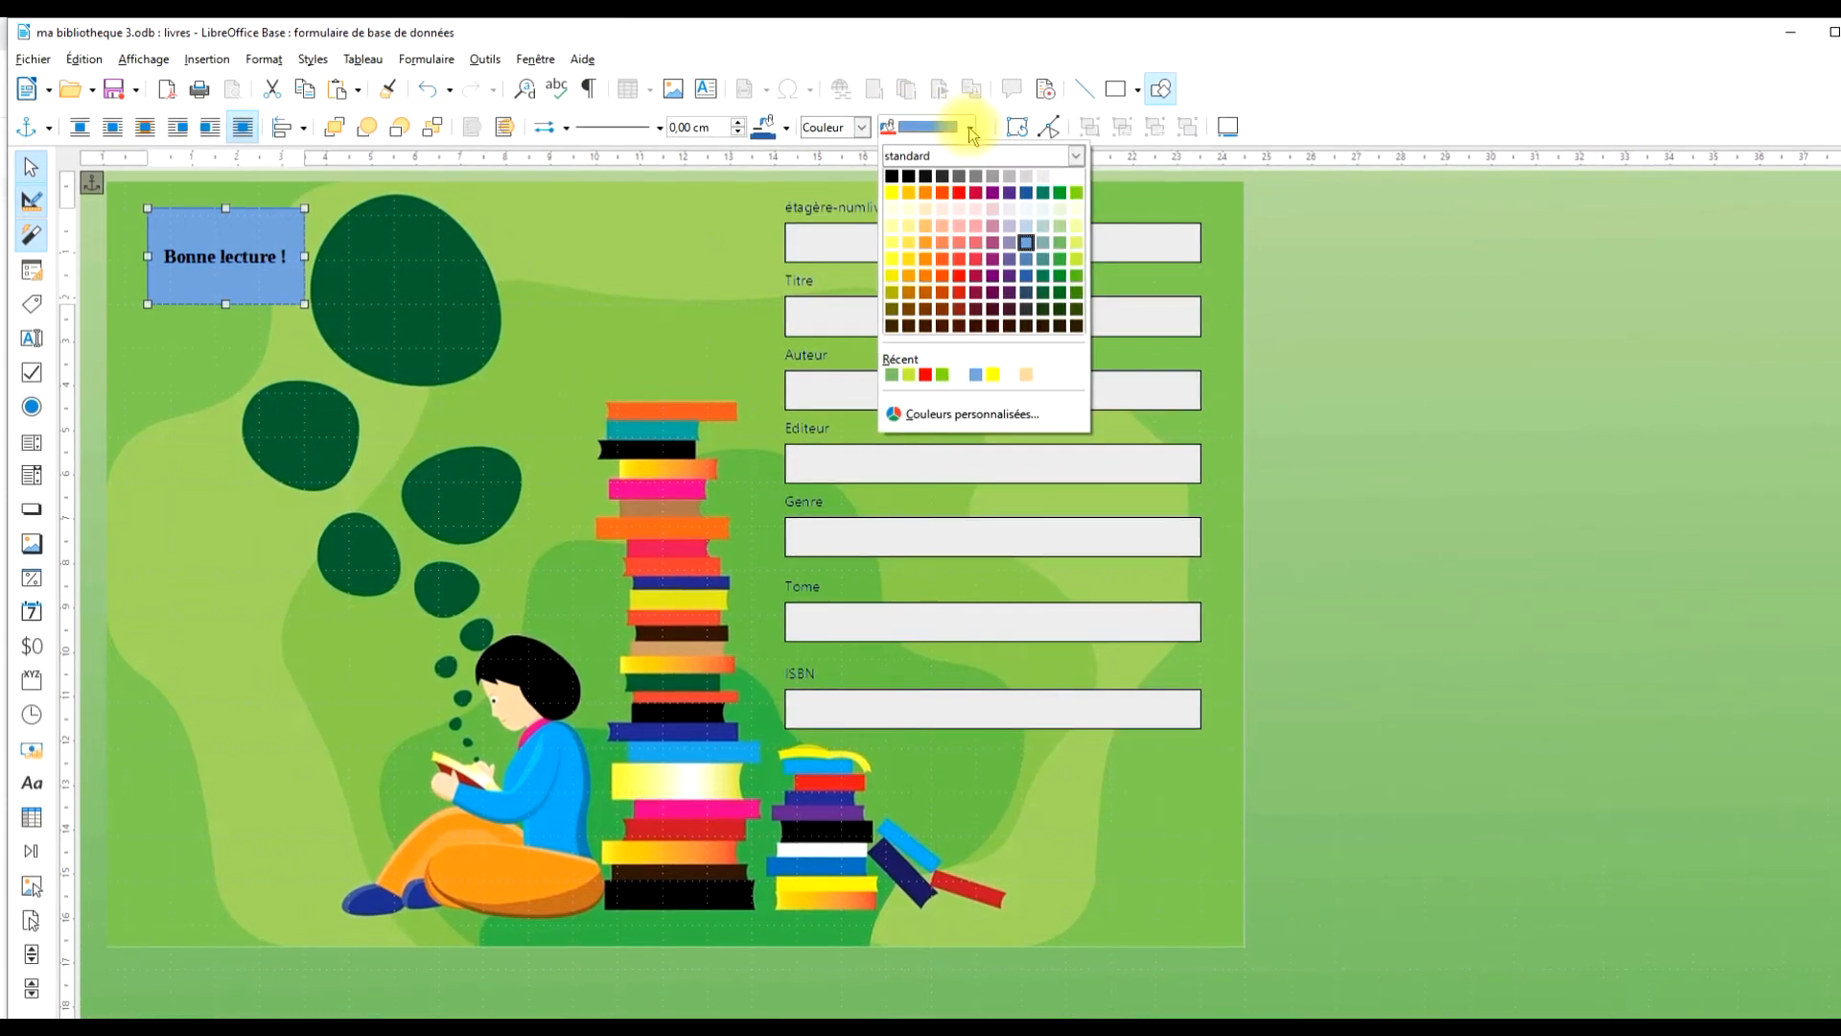
{"action": "left_click", "coordinate": [1072, 194]}
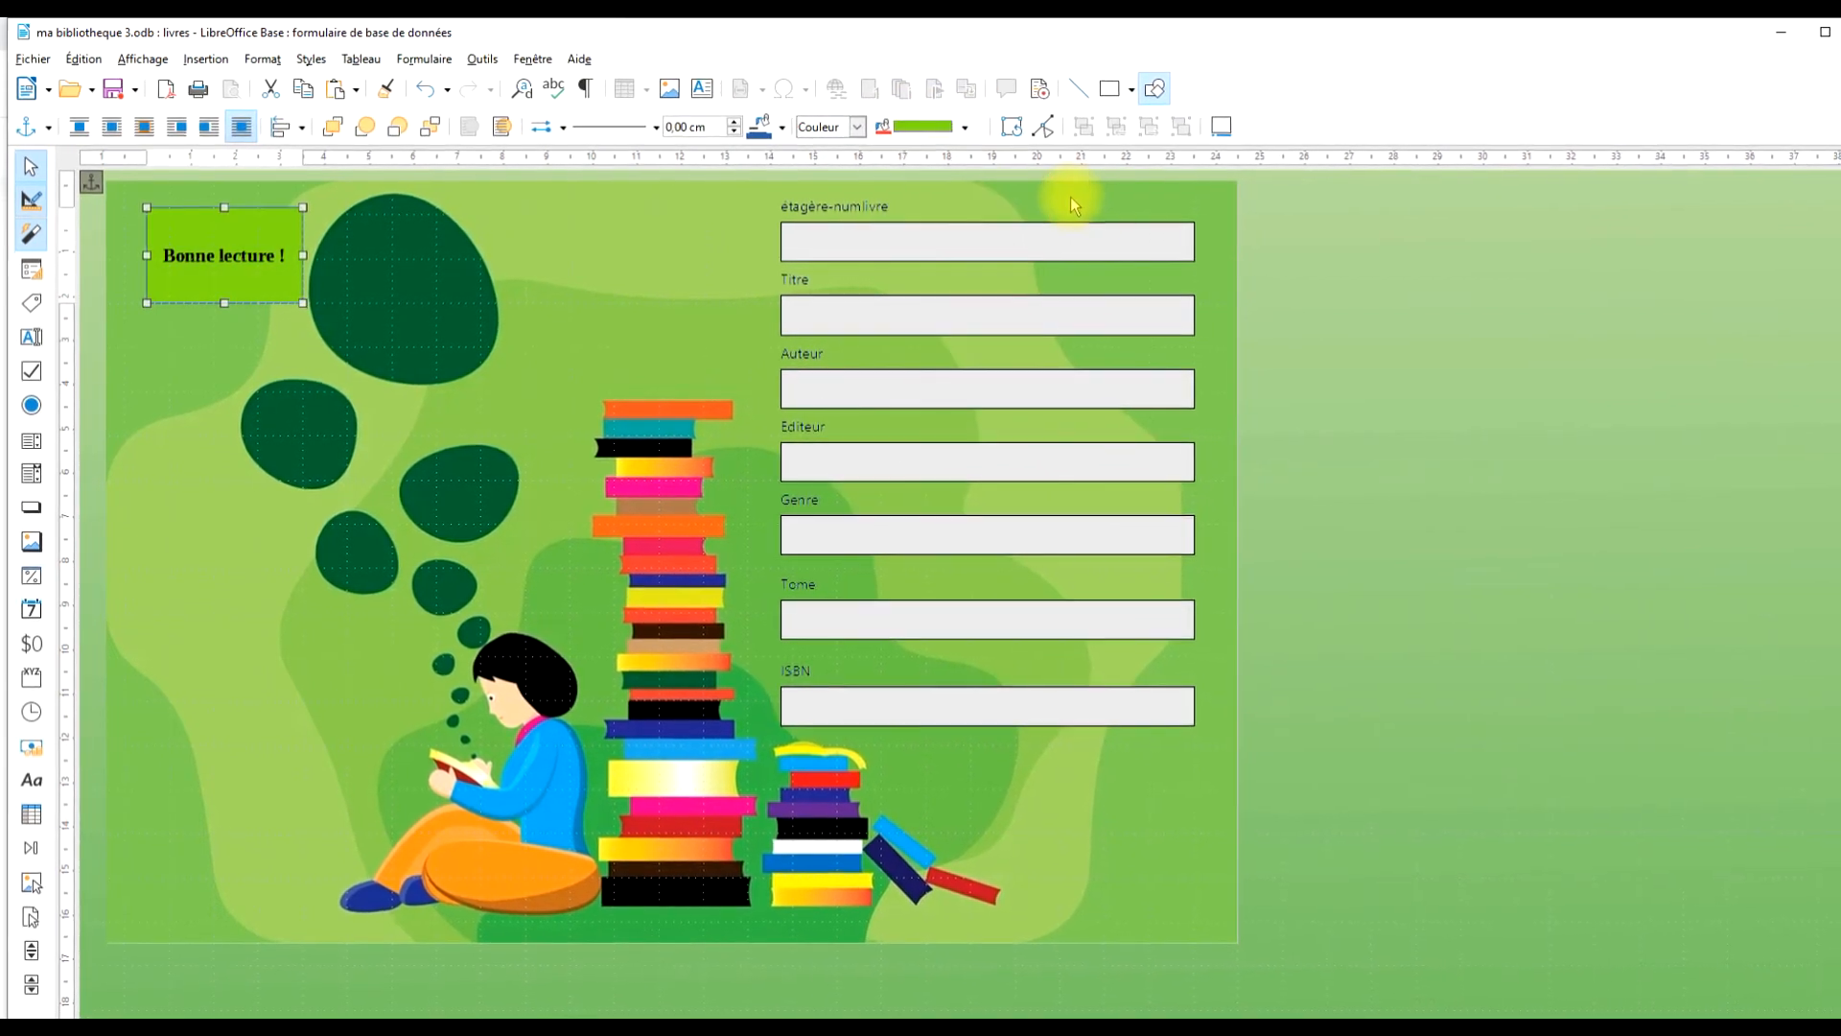
{"action": "left_click", "coordinate": [1450, 236]}
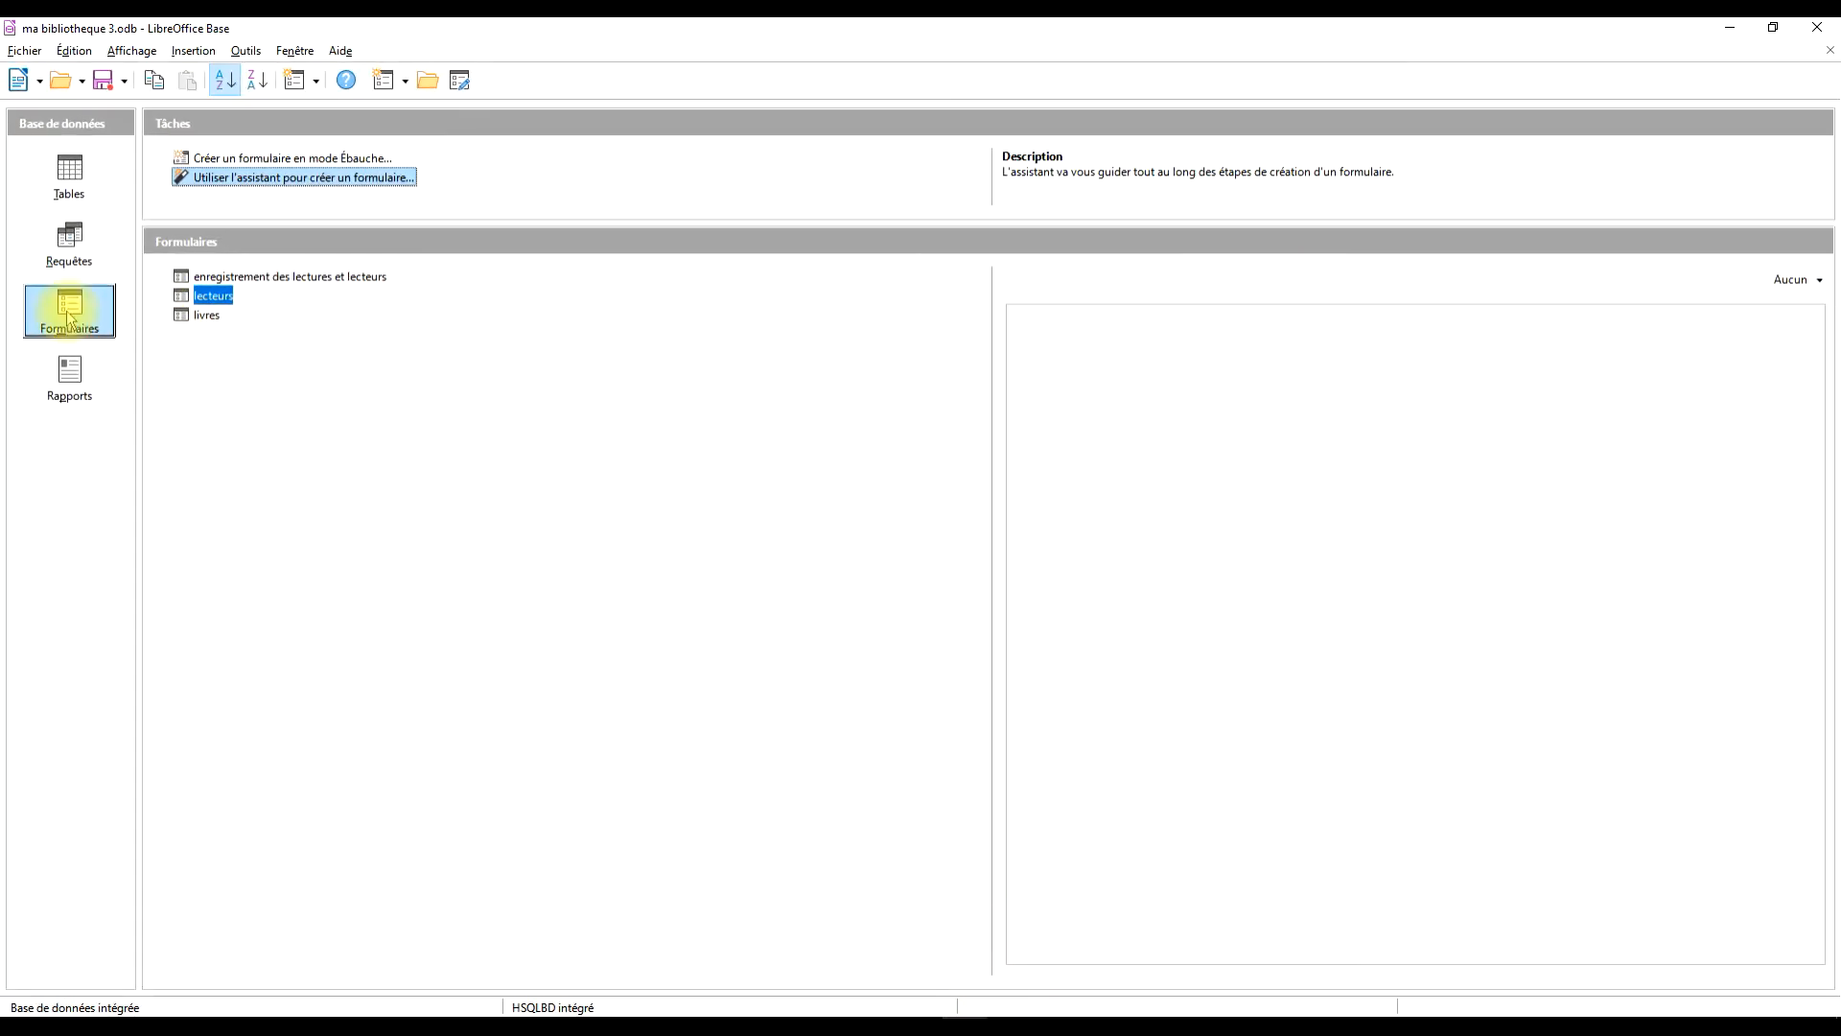
- Open the livres form from the database's forms and go through its records one by one to a new blank record
{"action": "left_click", "coordinate": [207, 317]}
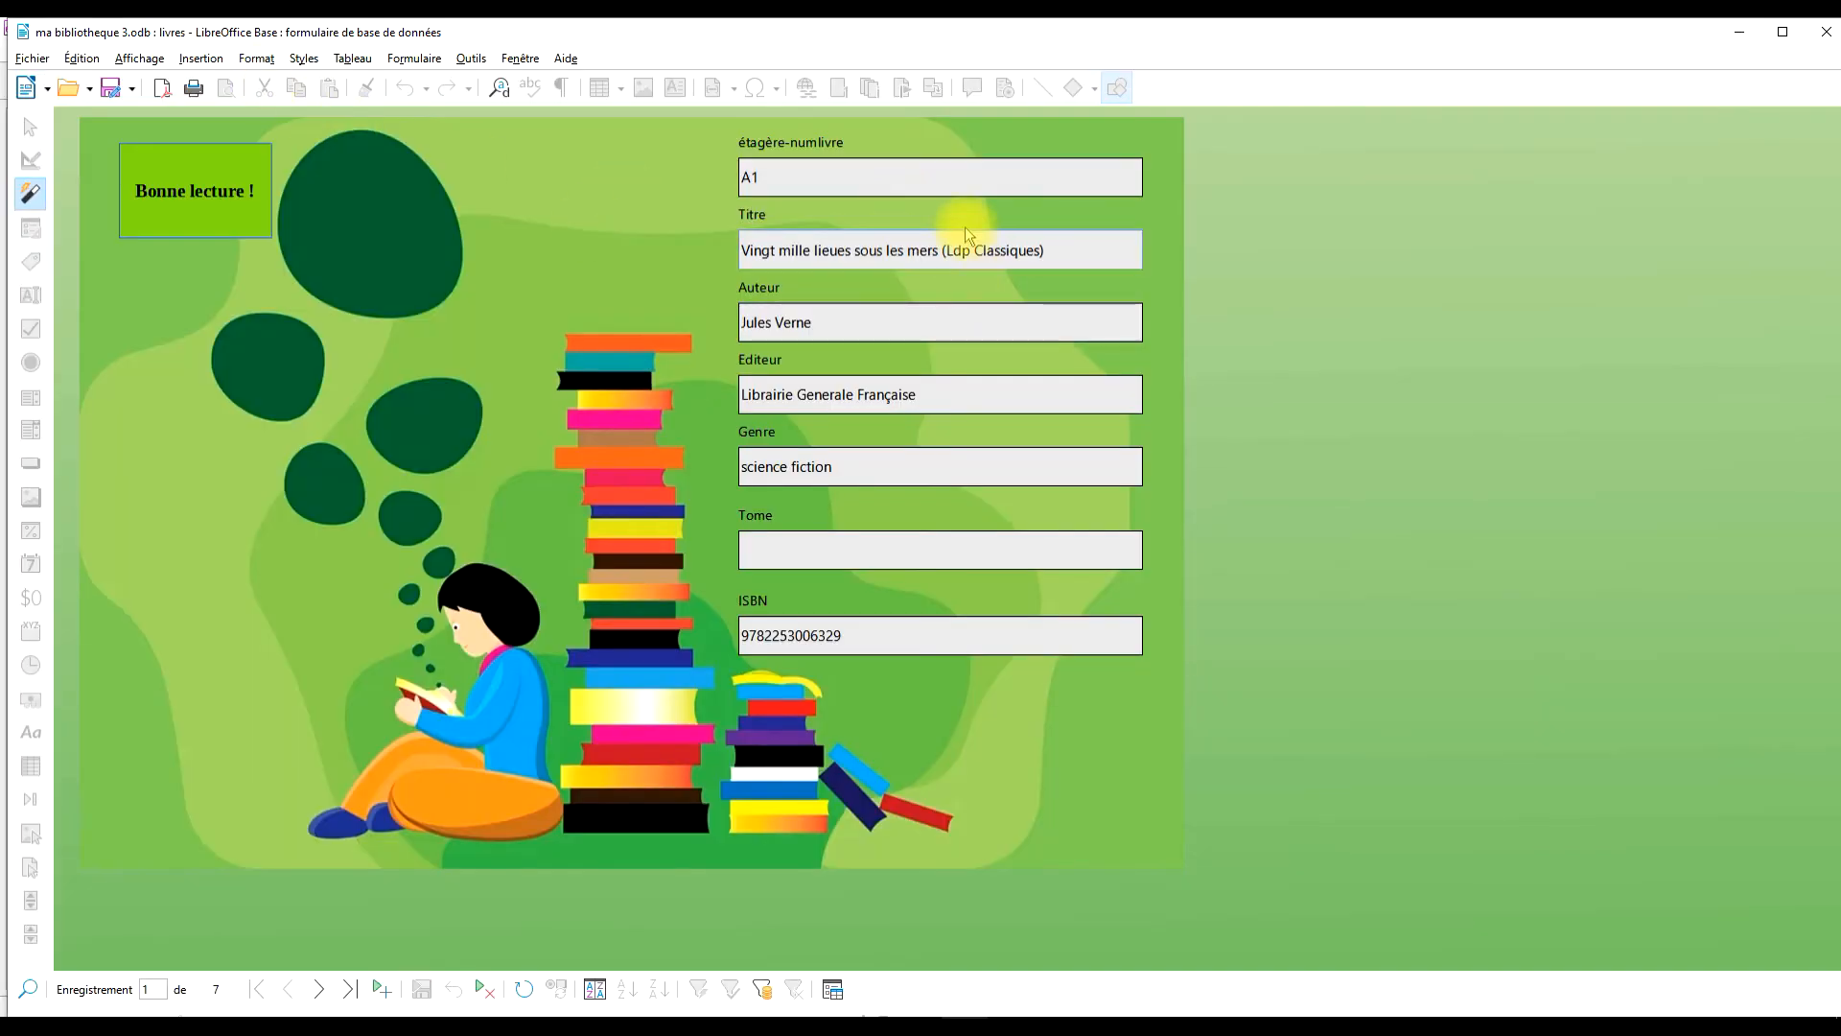
{"action": "left_click", "coordinate": [320, 990]}
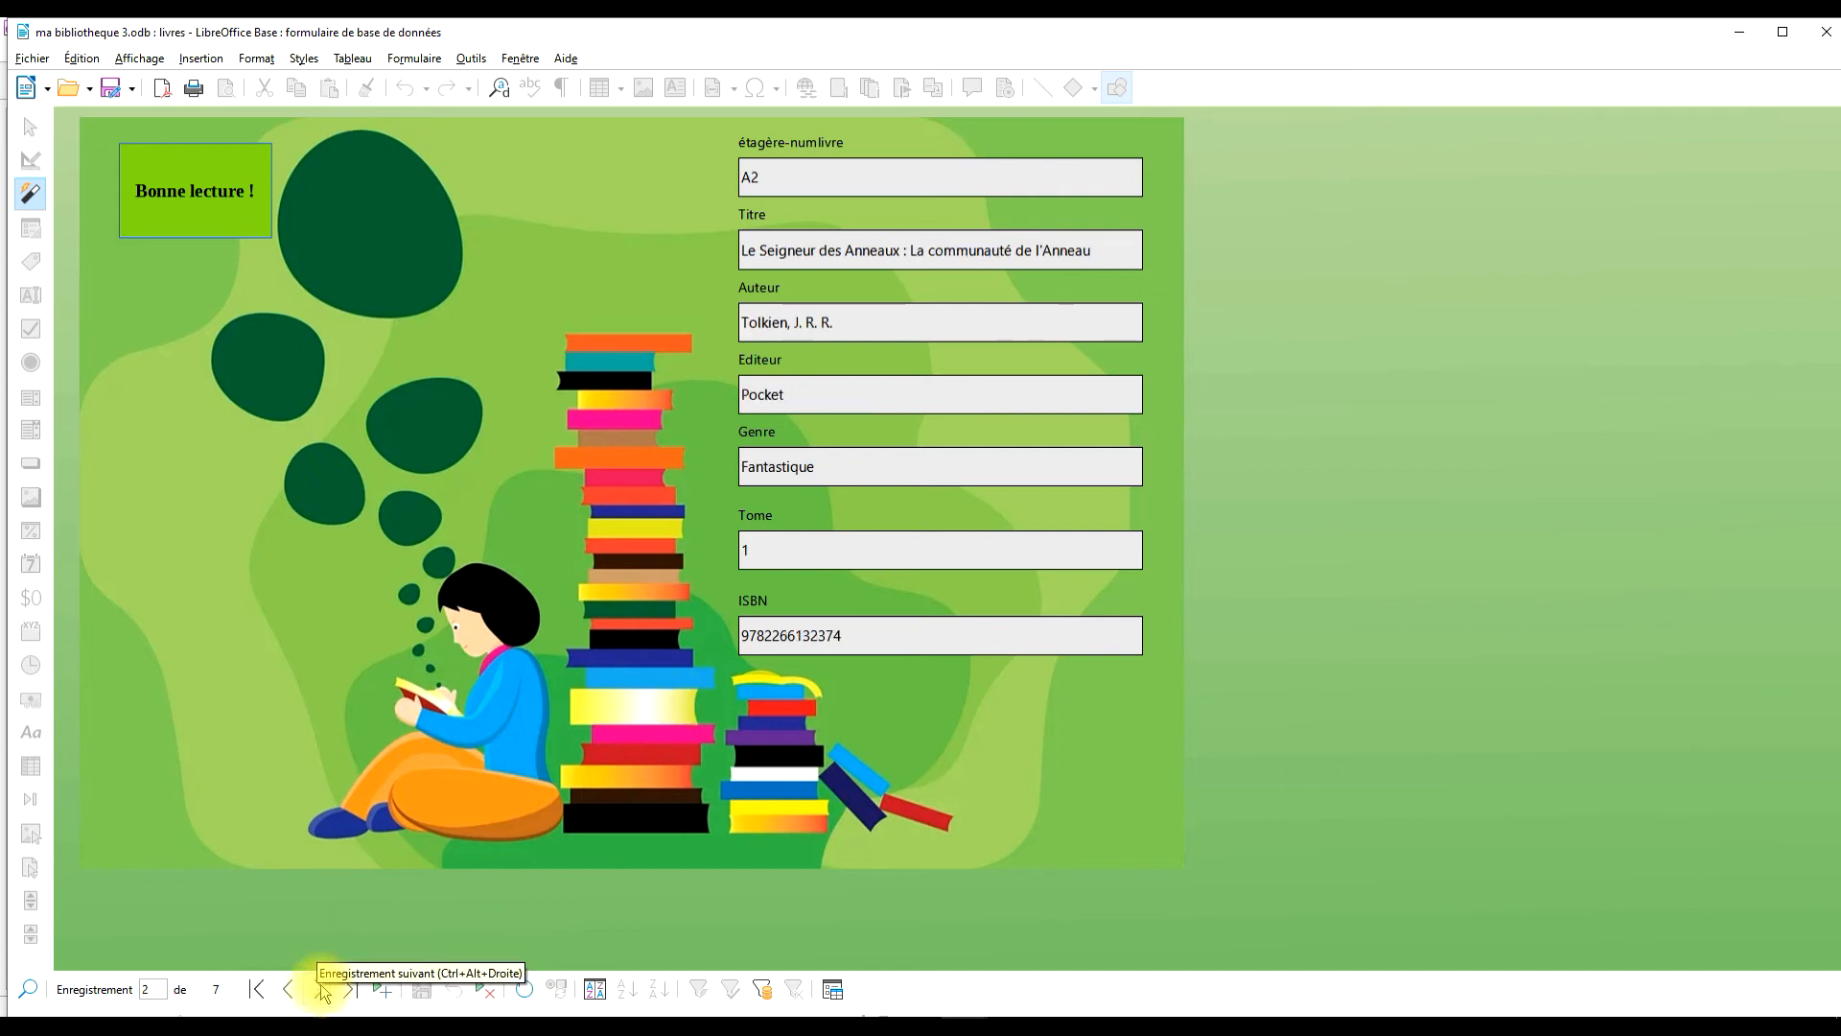
{"action": "left_click", "coordinate": [320, 989]}
{"action": "left_click", "coordinate": [320, 990]}
{"action": "left_click", "coordinate": [320, 990]}
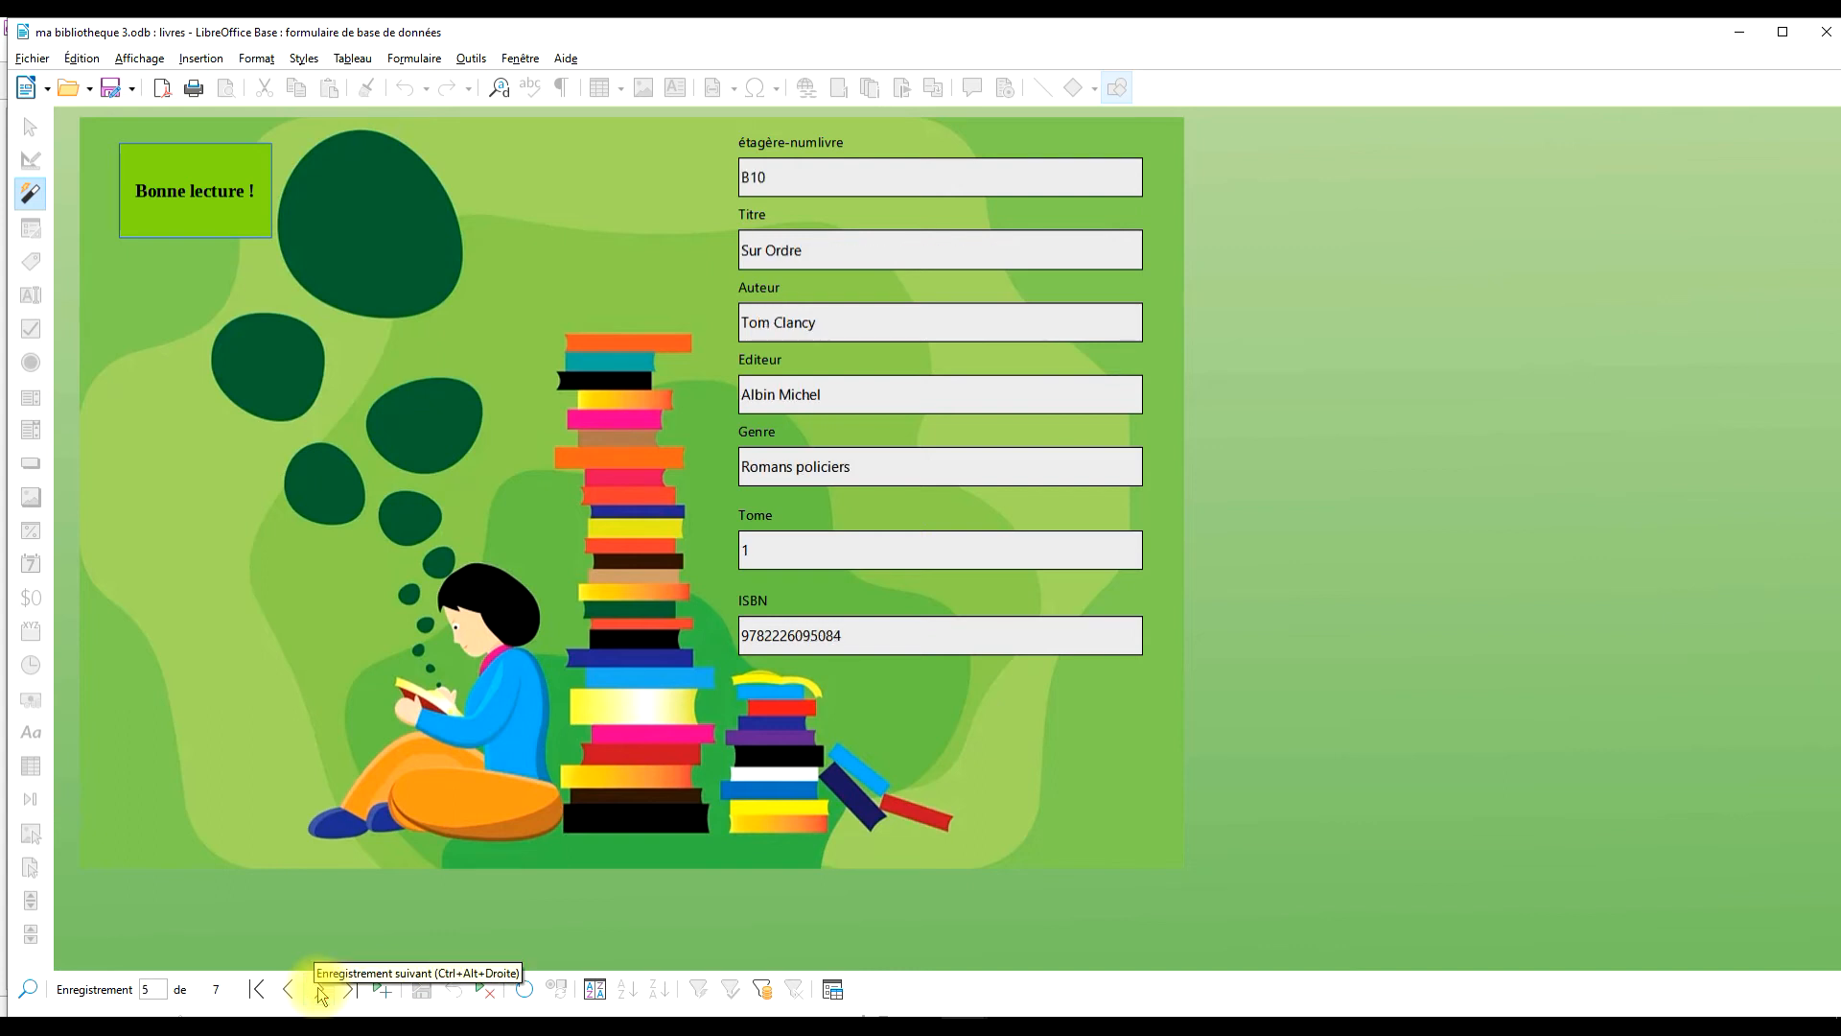
{"action": "left_click", "coordinate": [321, 990]}
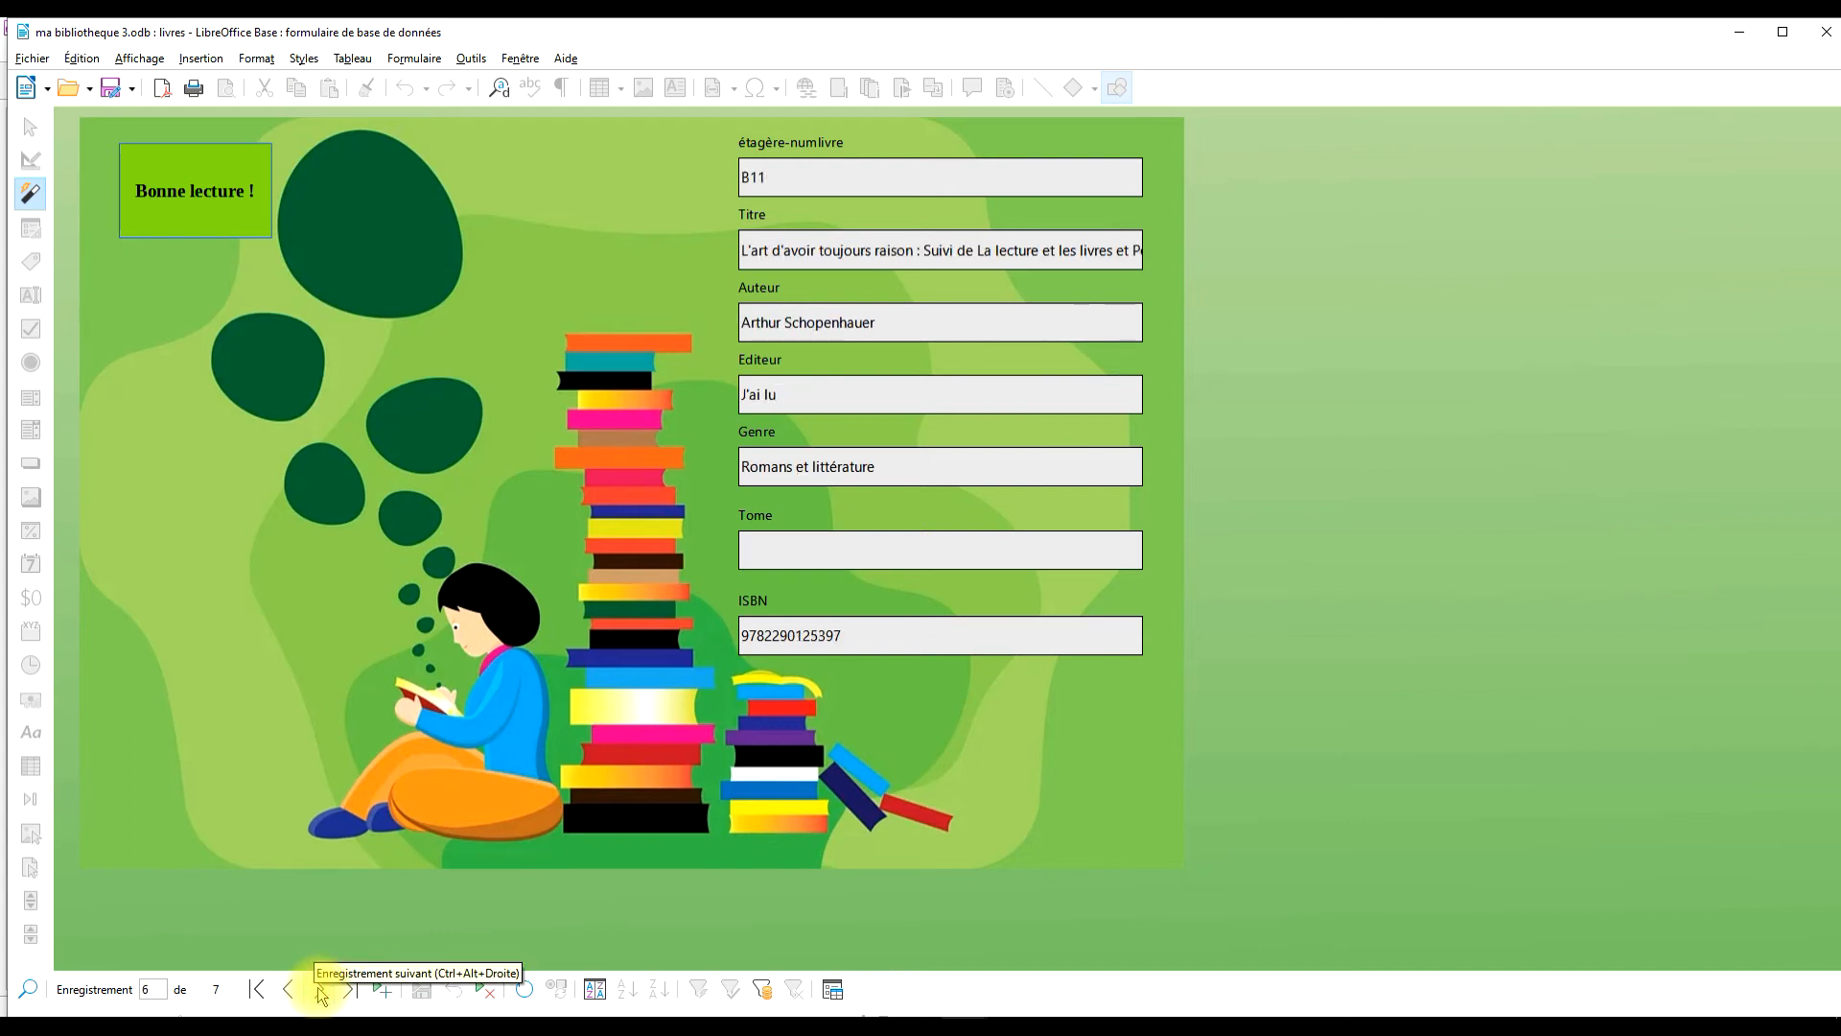
{"action": "left_click", "coordinate": [320, 989]}
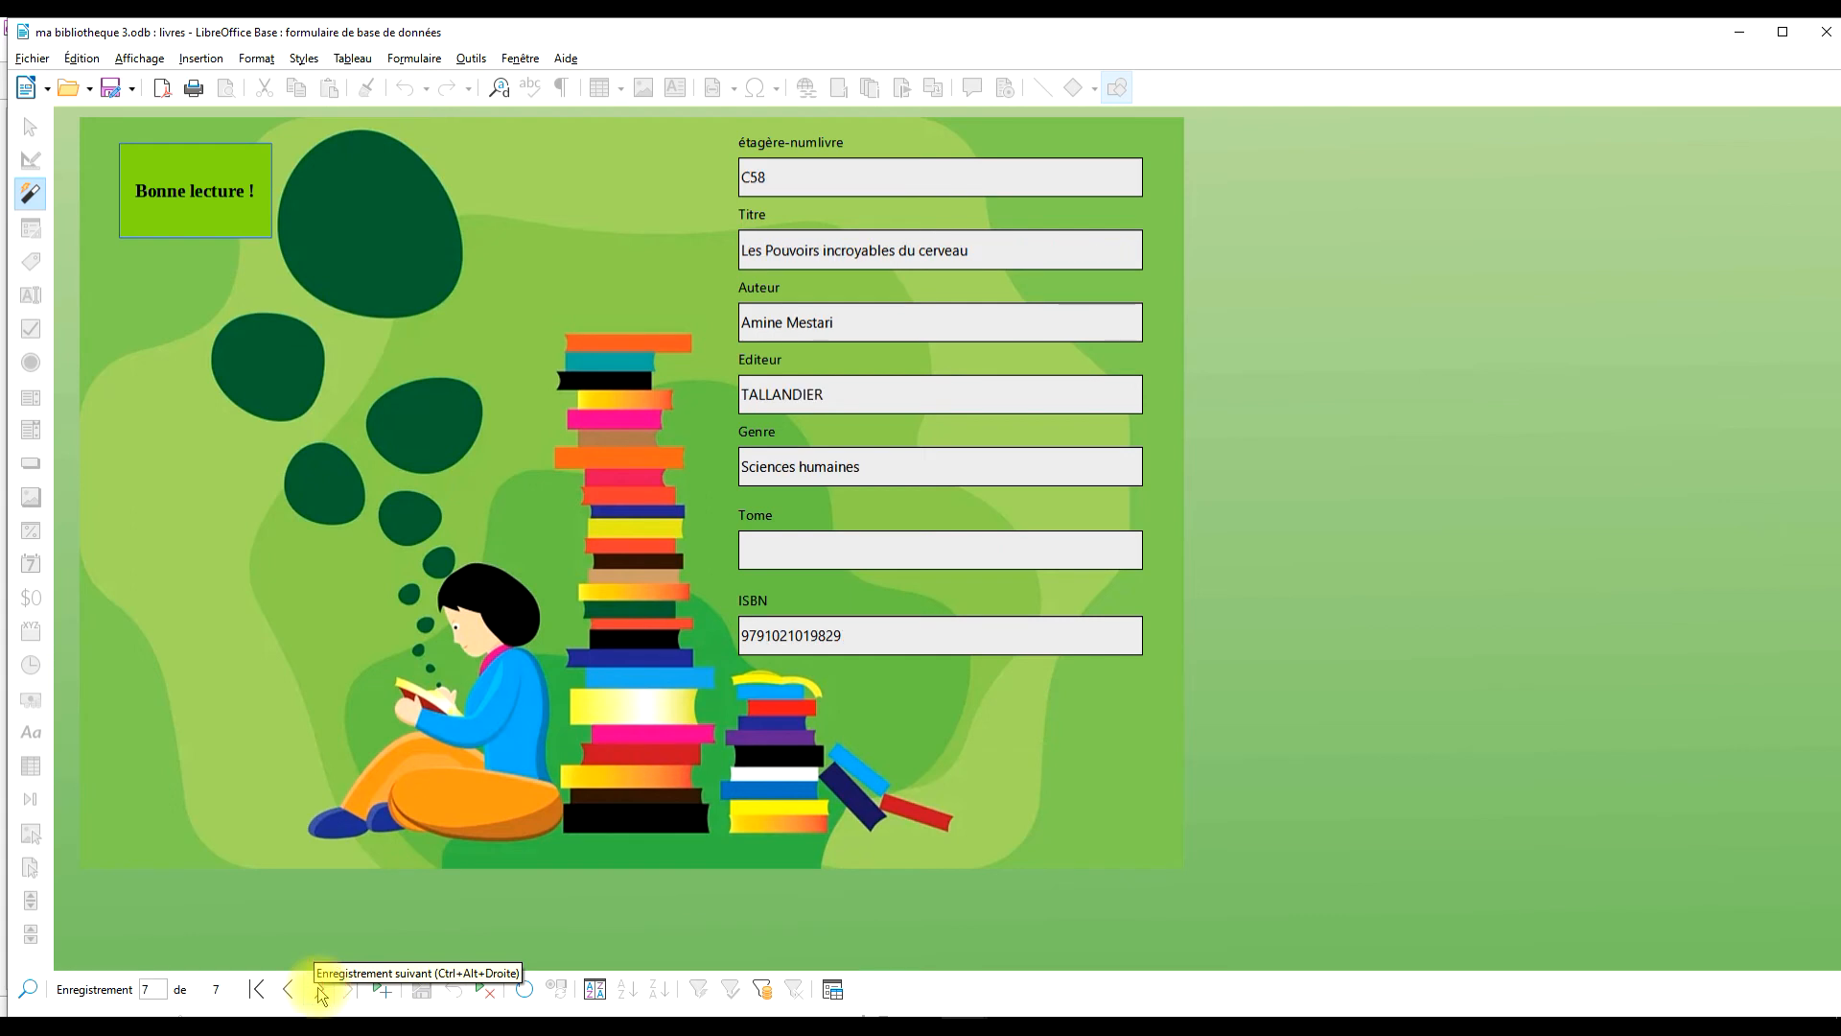
{"action": "left_click", "coordinate": [321, 989]}
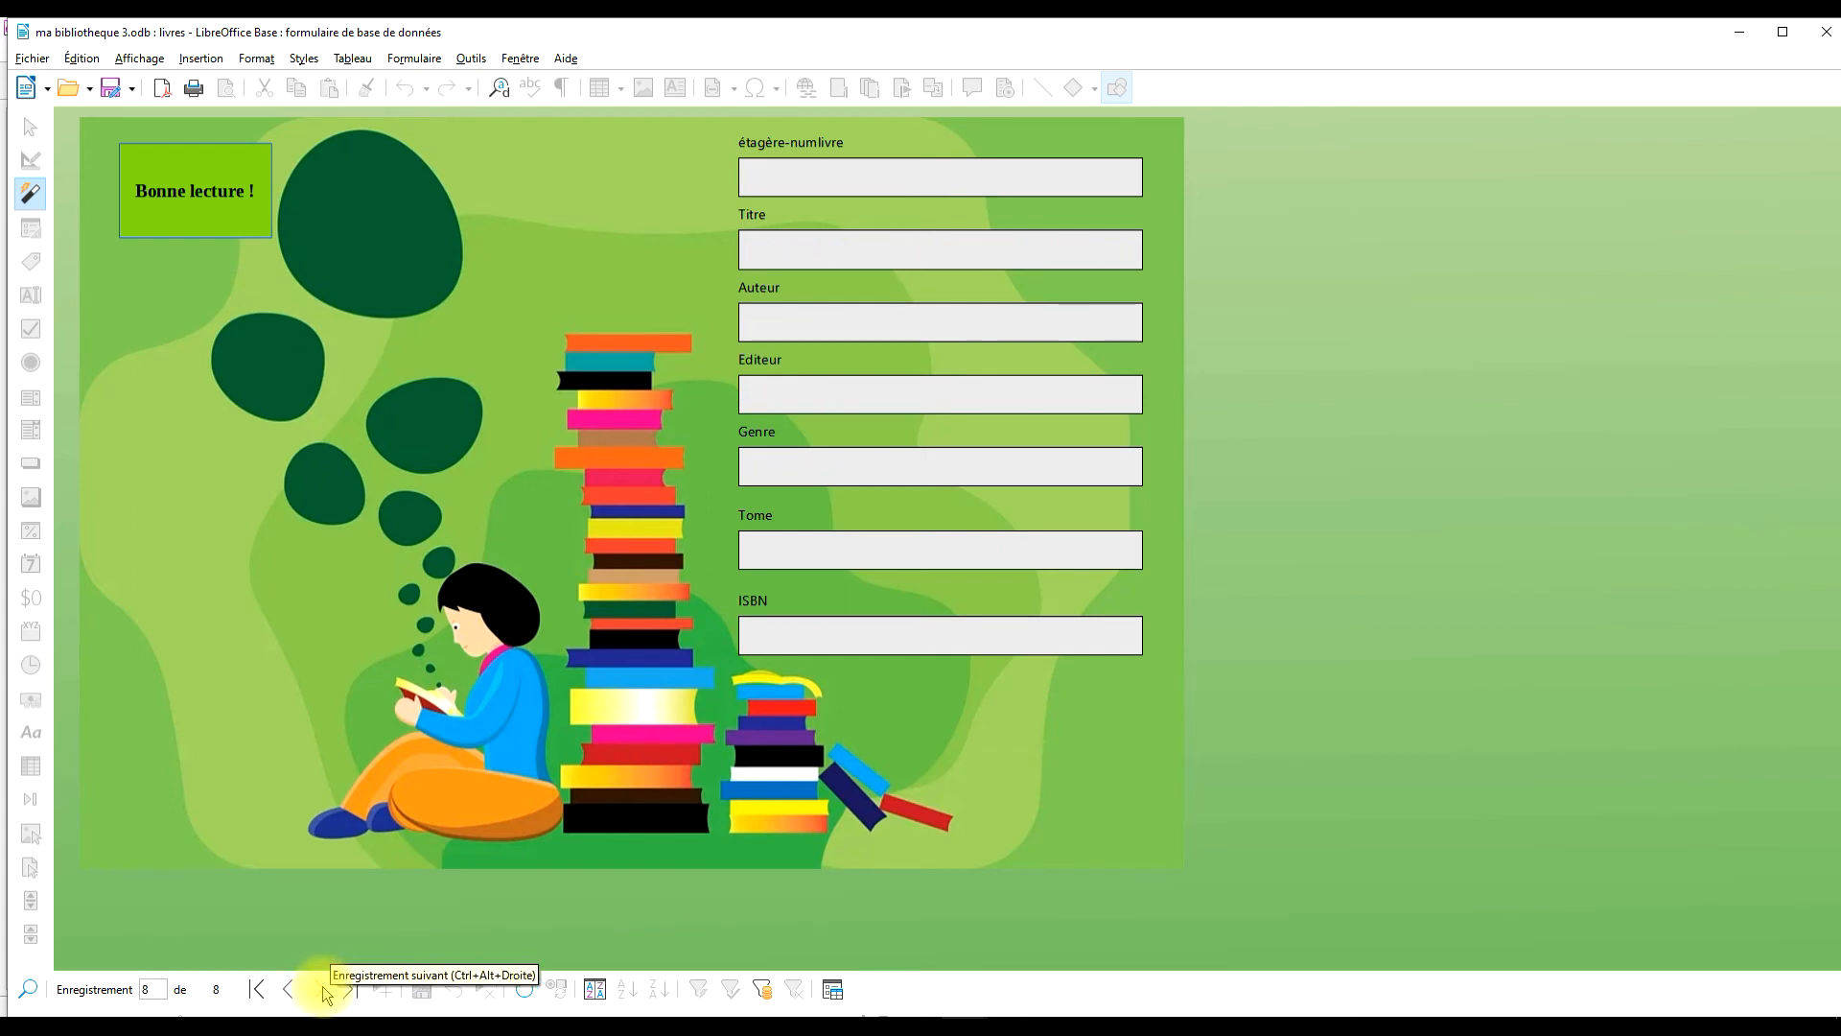
- In the blank record, enter A9 as étagère-numlivre, "Le parfum des sirènes" as Titre and Gisèle Pineau as Auteur
{"action": "left_click", "coordinate": [832, 178]}
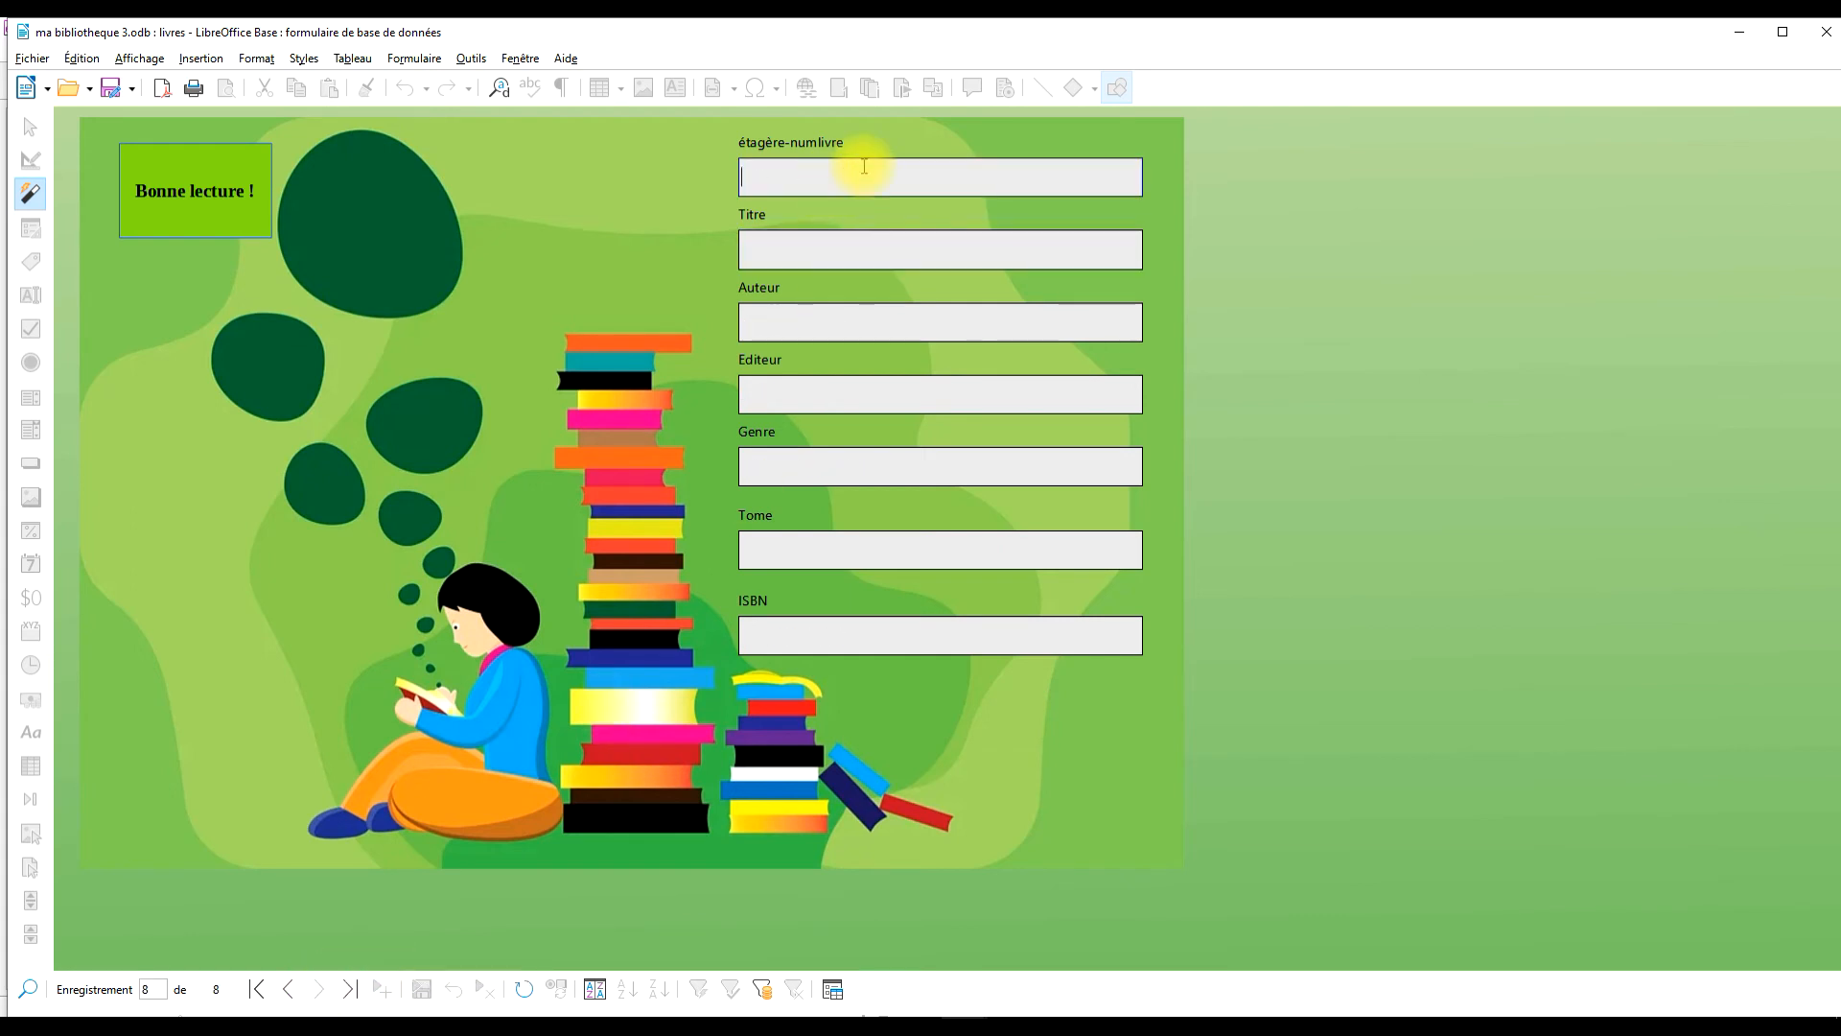
{"action": "type", "text": "A"}
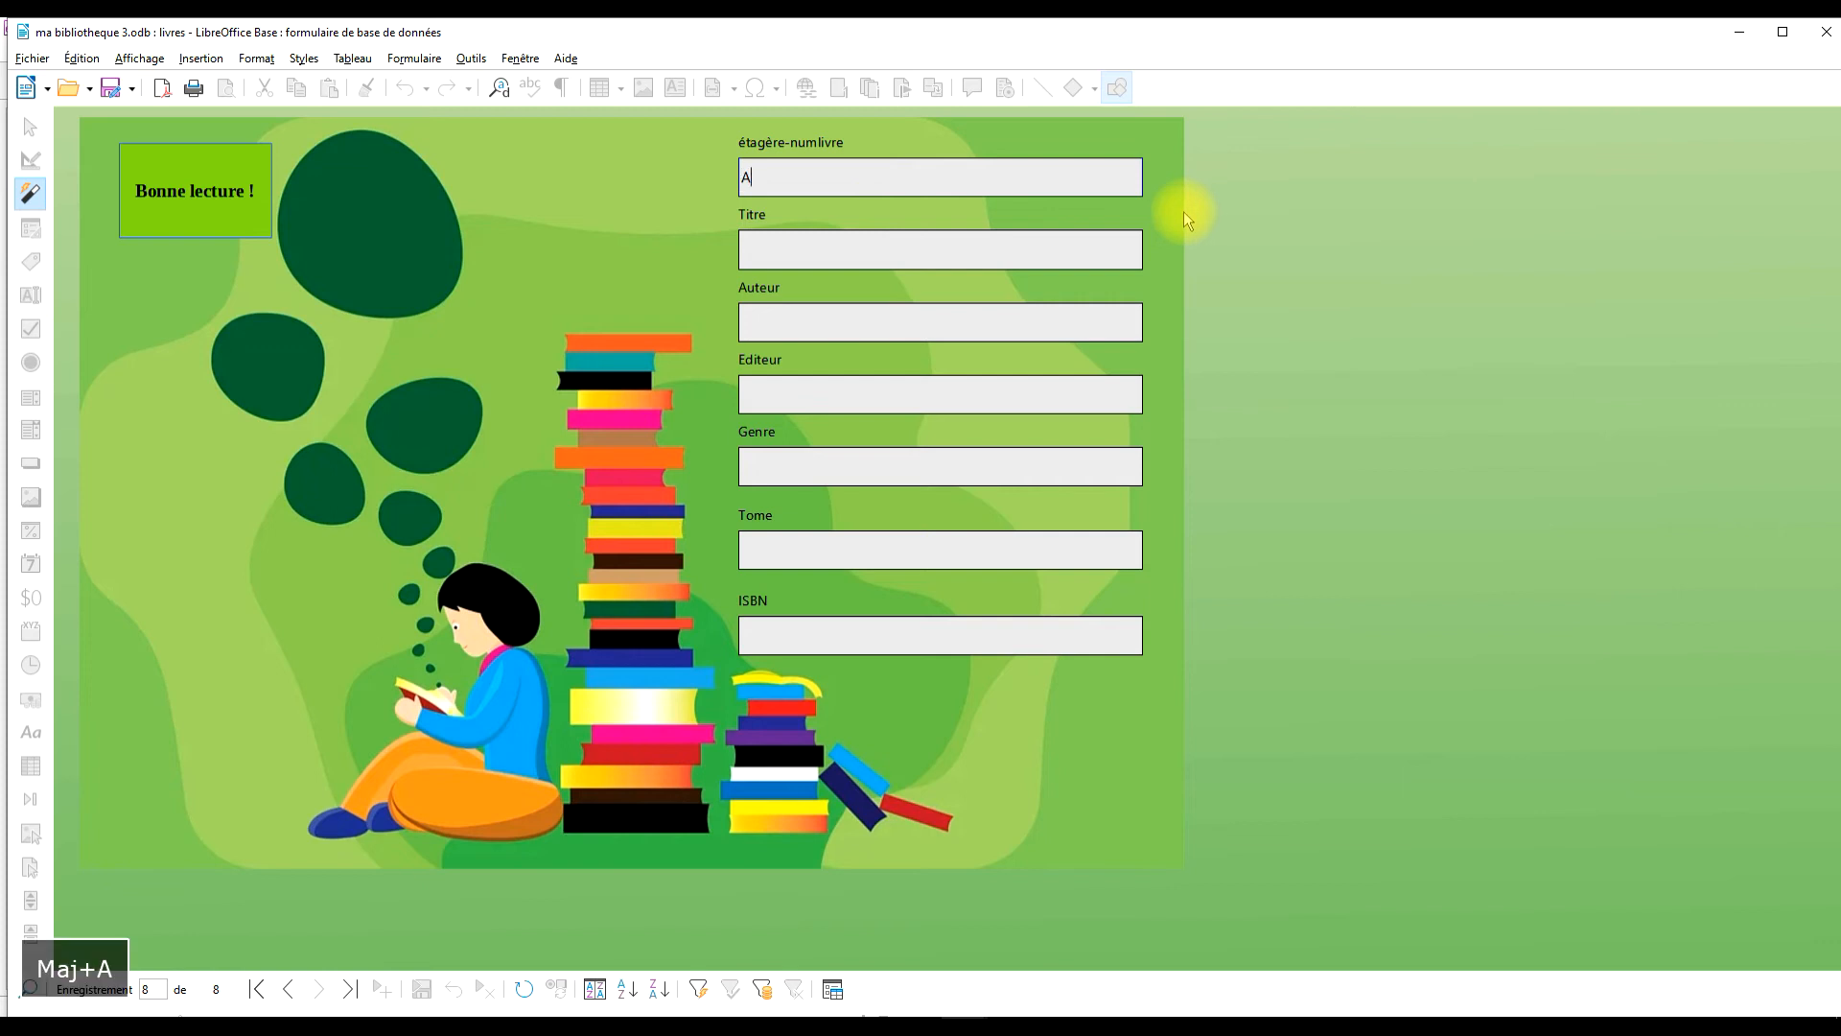
{"action": "type", "text": "3"}
{"action": "key", "text": "BackSpace"}
{"action": "type", "text": "9"}
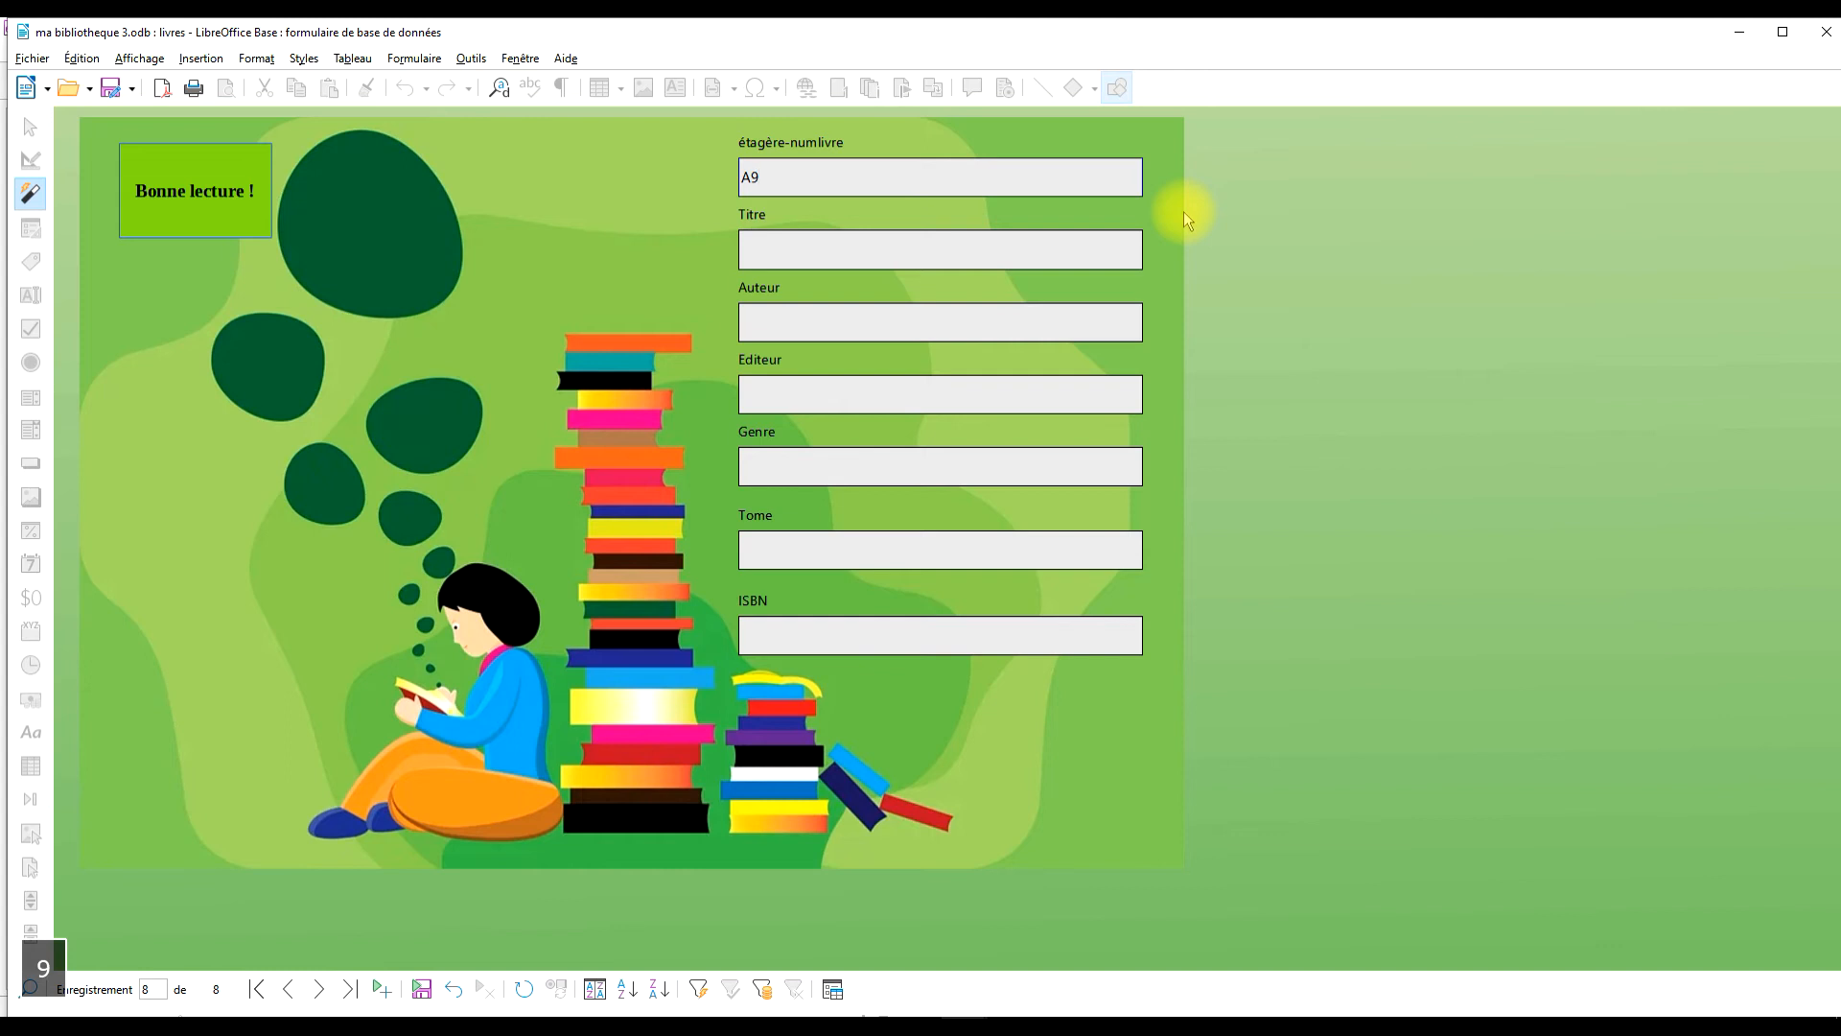
{"action": "left_click", "coordinate": [852, 247]}
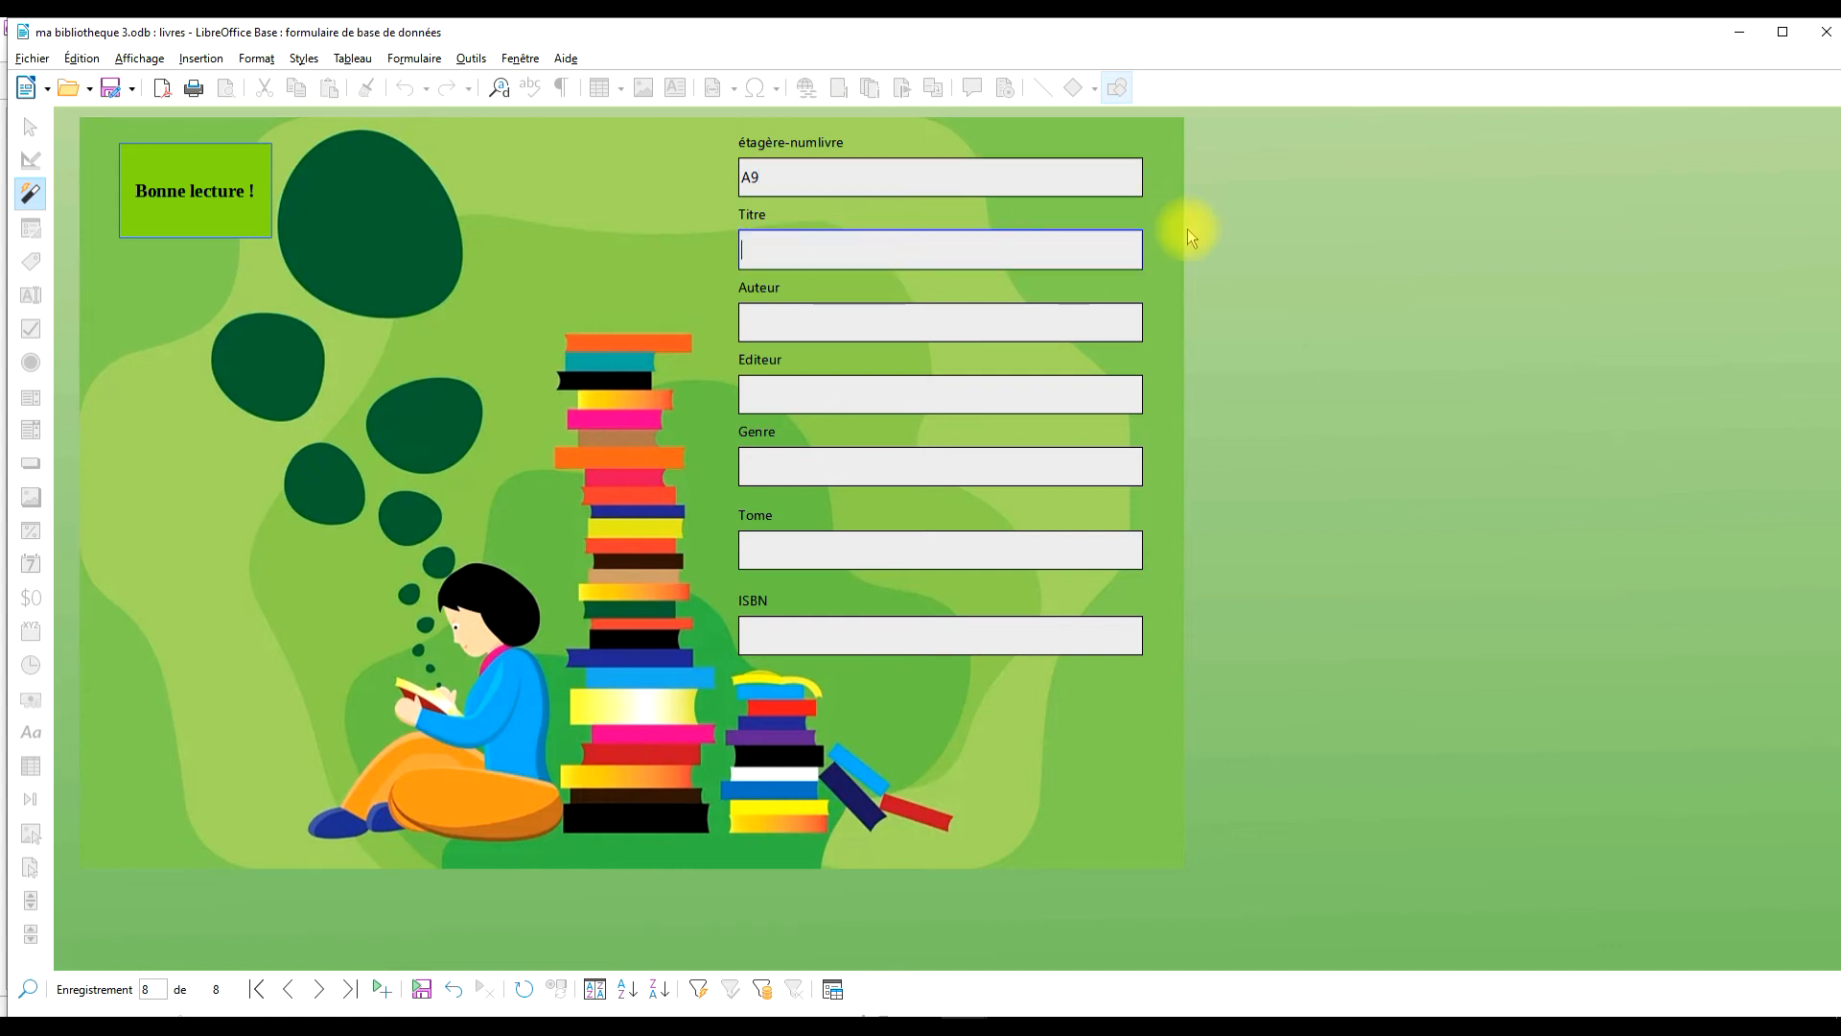
{"action": "type", "text": "Le parfum des sirènes"}
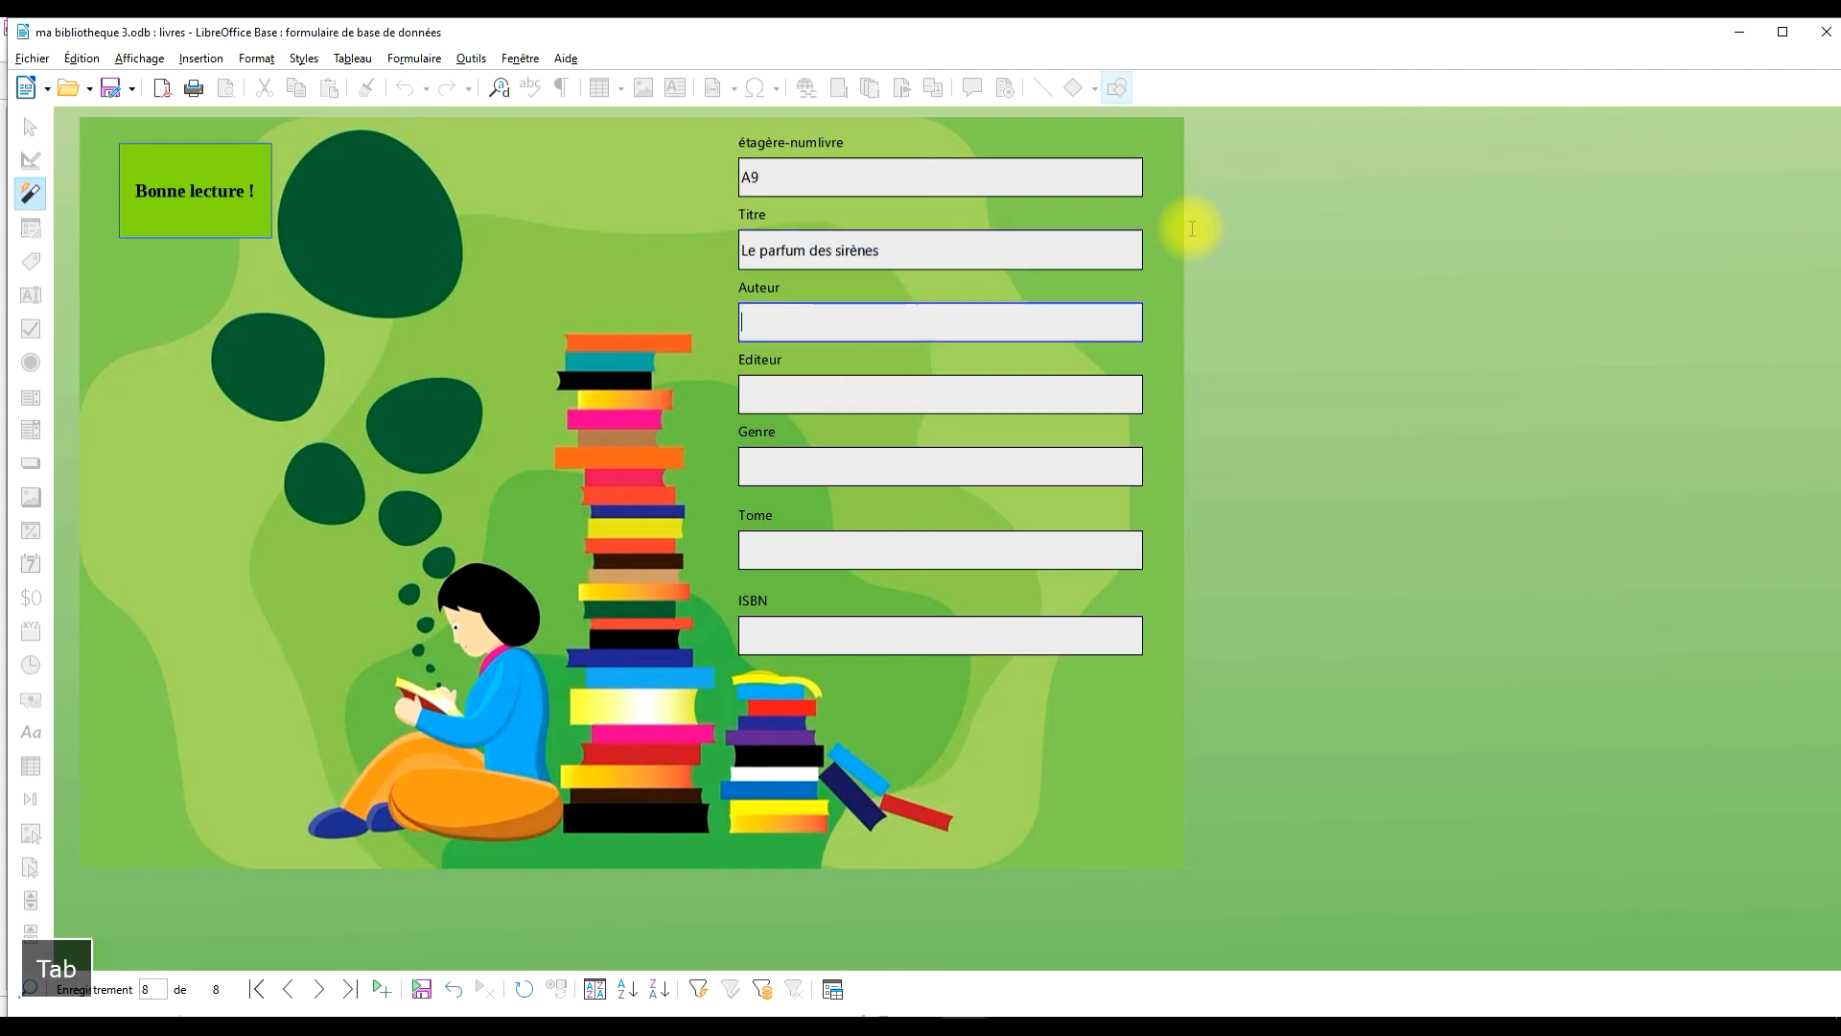
{"action": "type", "text": "Gisèle Pineau"}
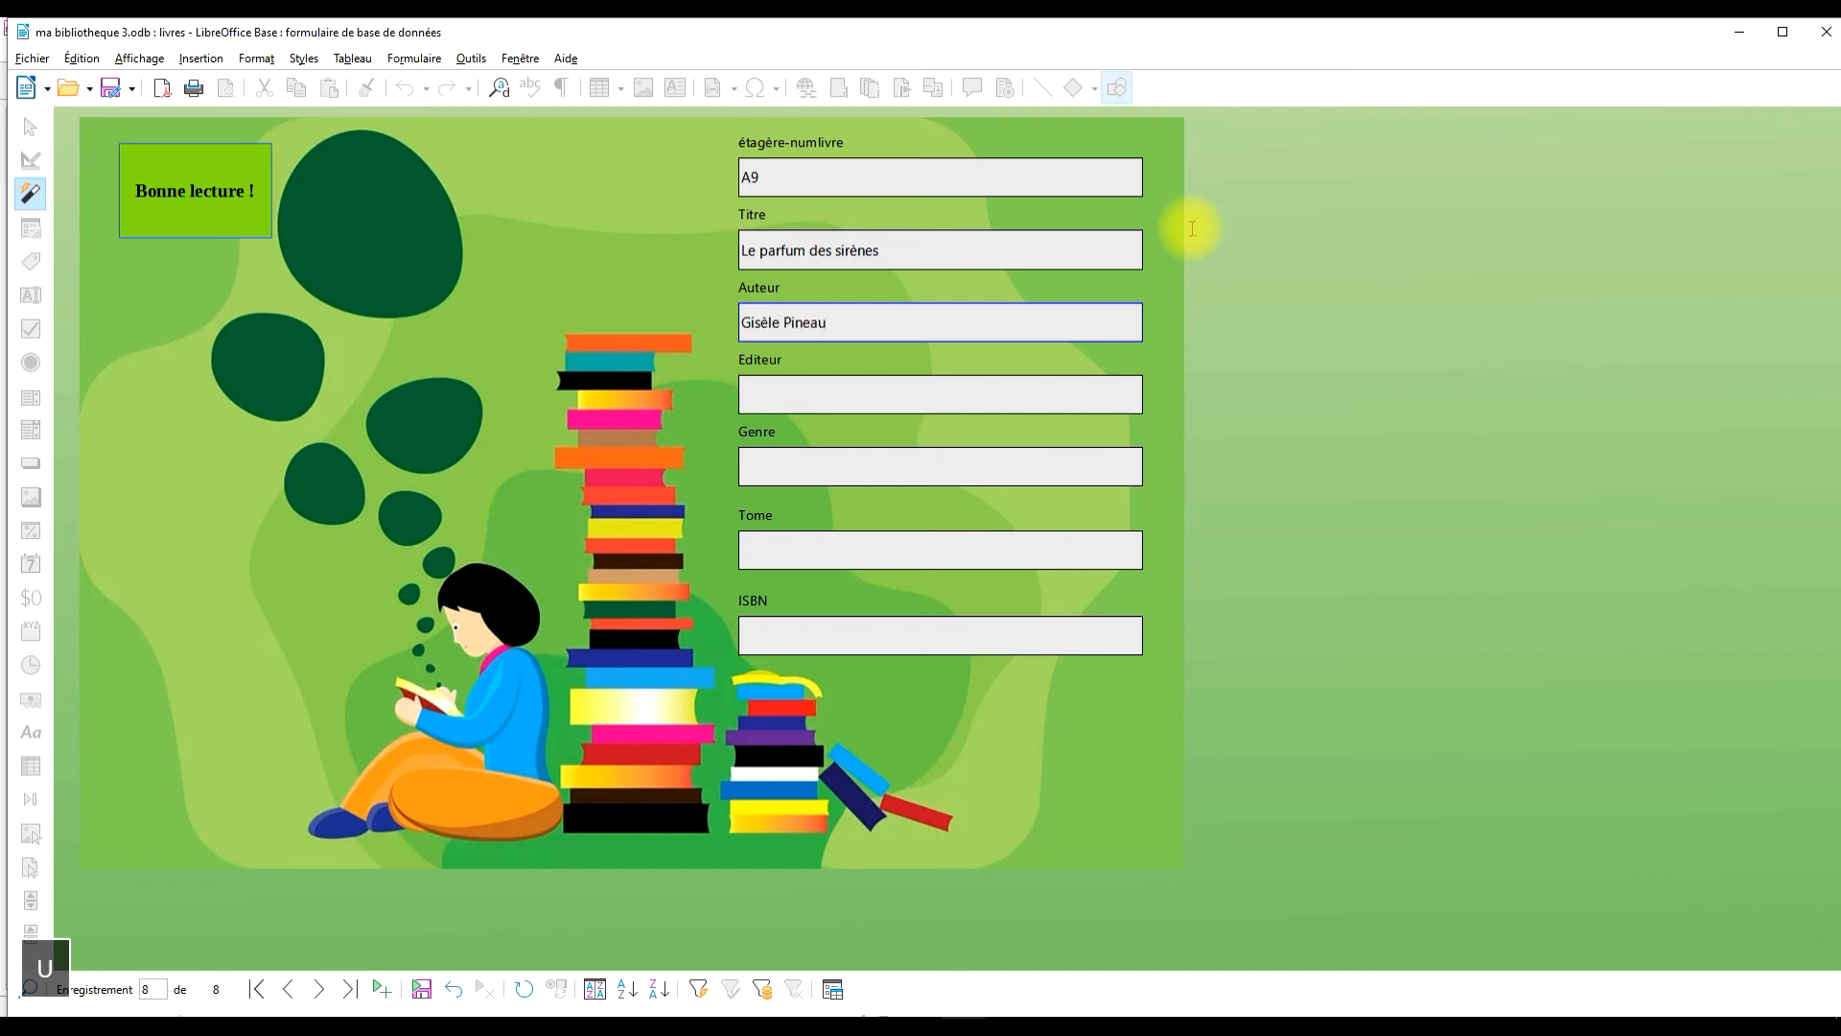
{"action": "left_click", "coordinate": [902, 379]}
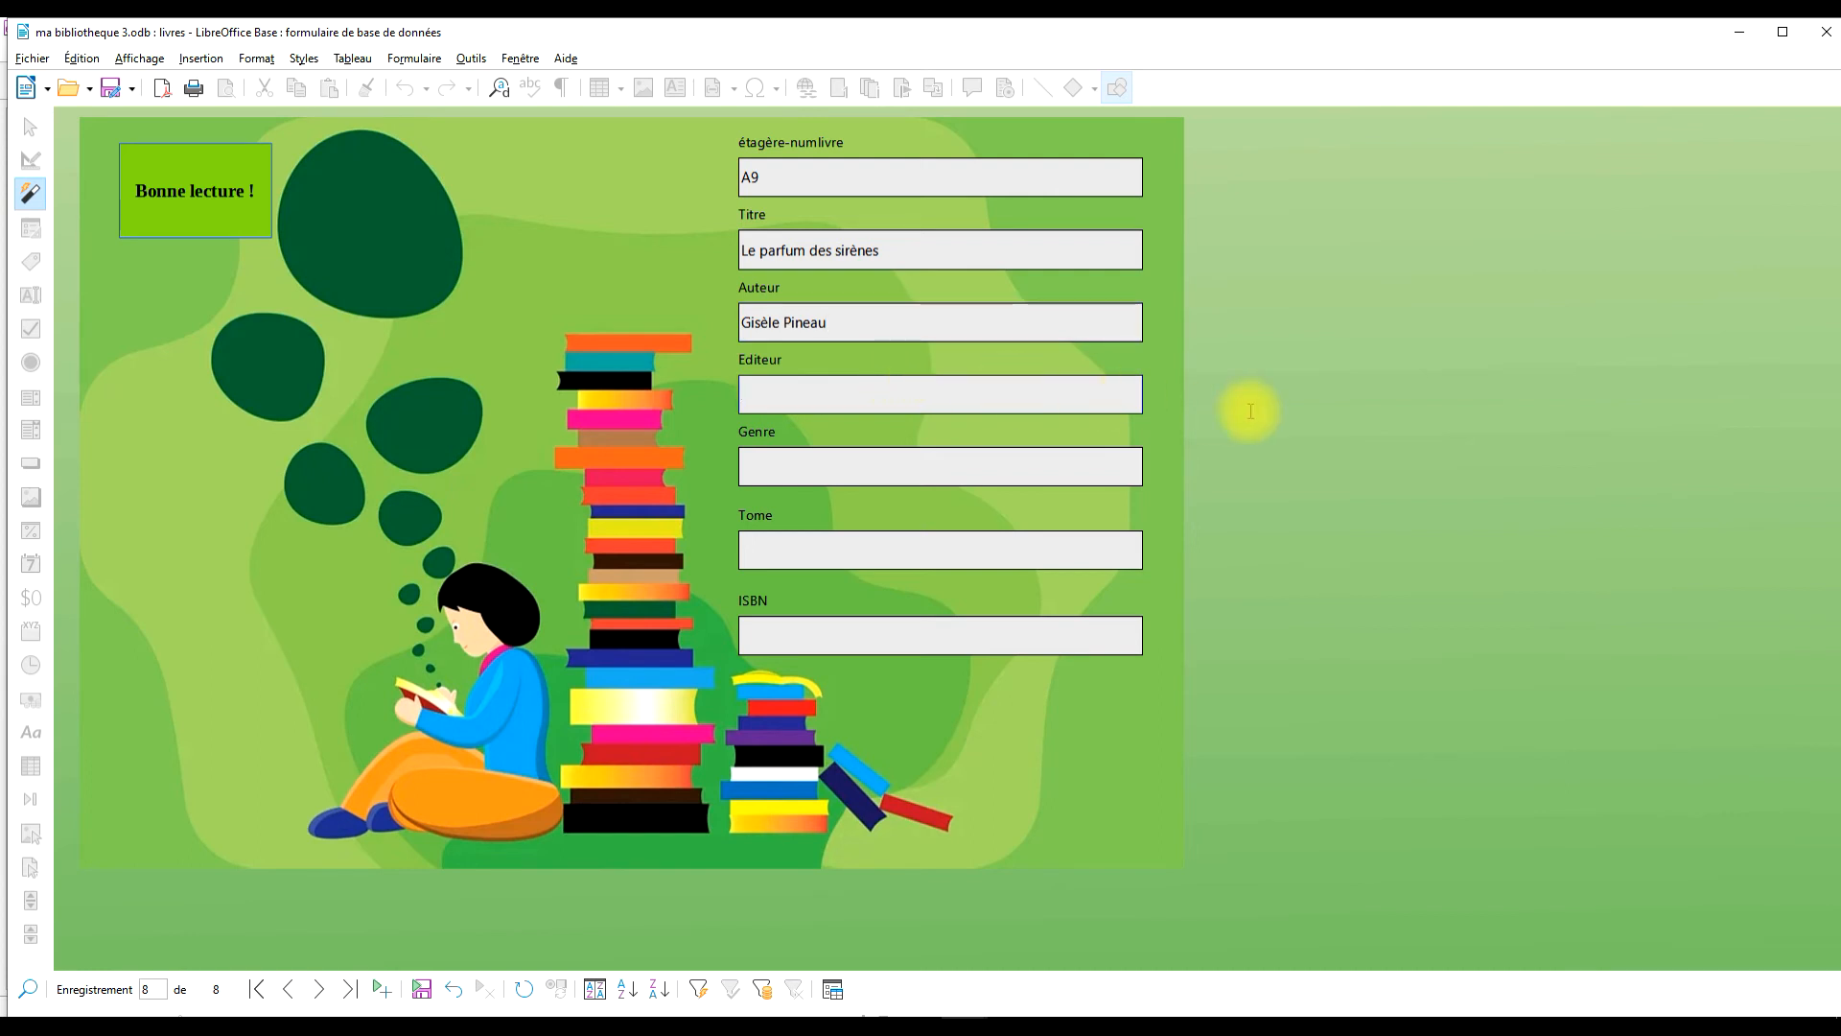
- Enter "mercvre de france" as the Editeur of the A9 record
{"action": "type", "text": "Mercu"}
{"action": "key", "text": "BackSpace"}
{"action": "type", "text": "V"}
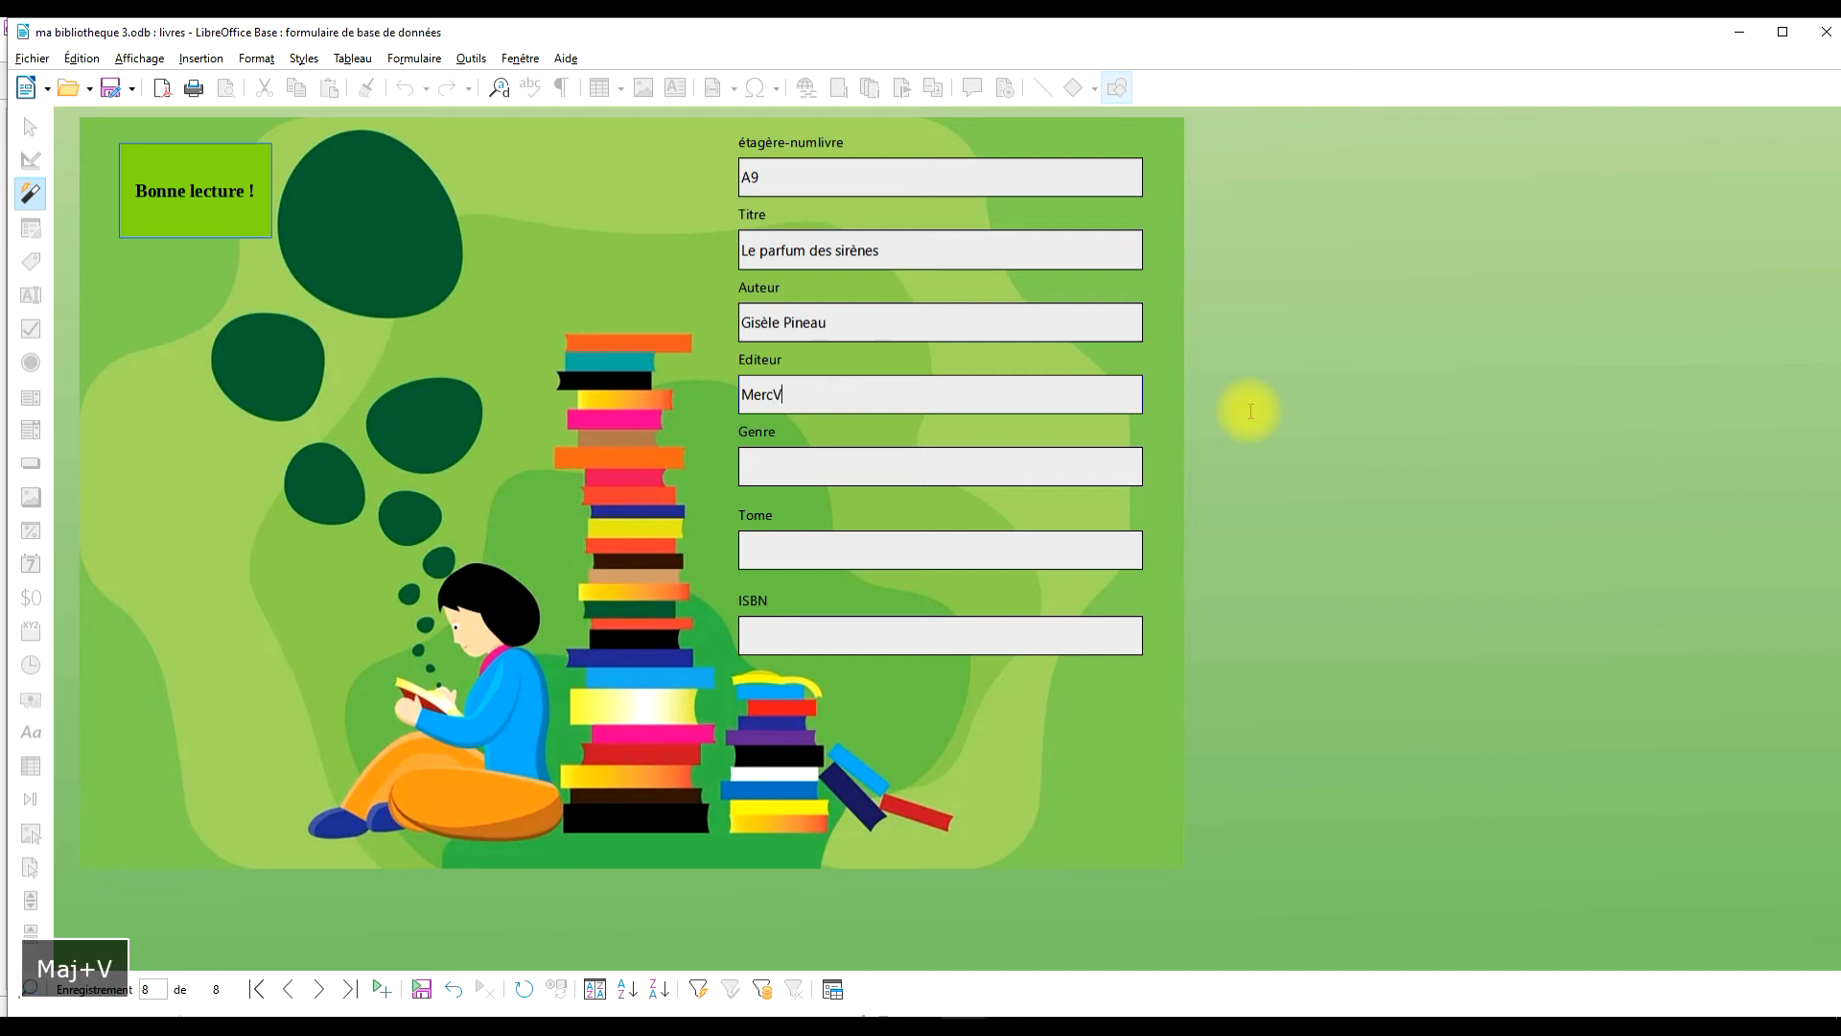
{"action": "type", "text": "re"}
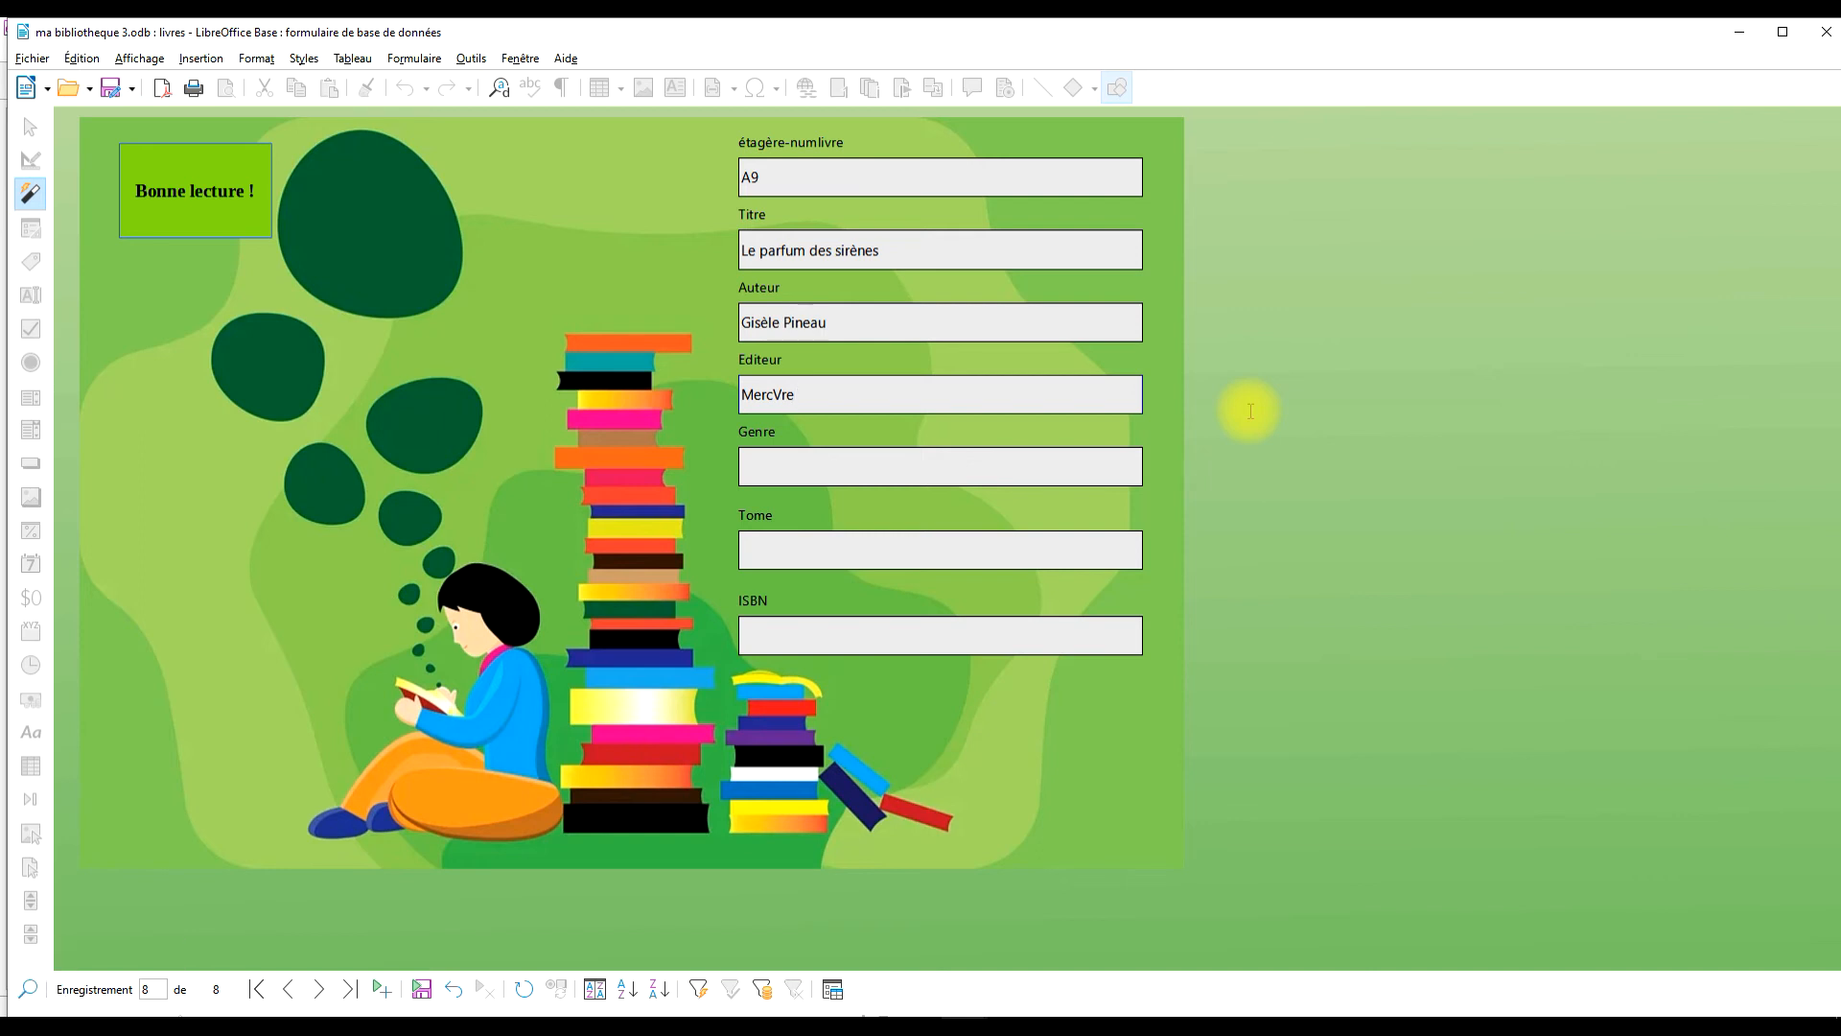
{"action": "key", "text": "BackSpace"}
{"action": "key", "text": "BackSpace"}
{"action": "key", "text": "BackSpace"}
{"action": "type", "text": "vre de "}
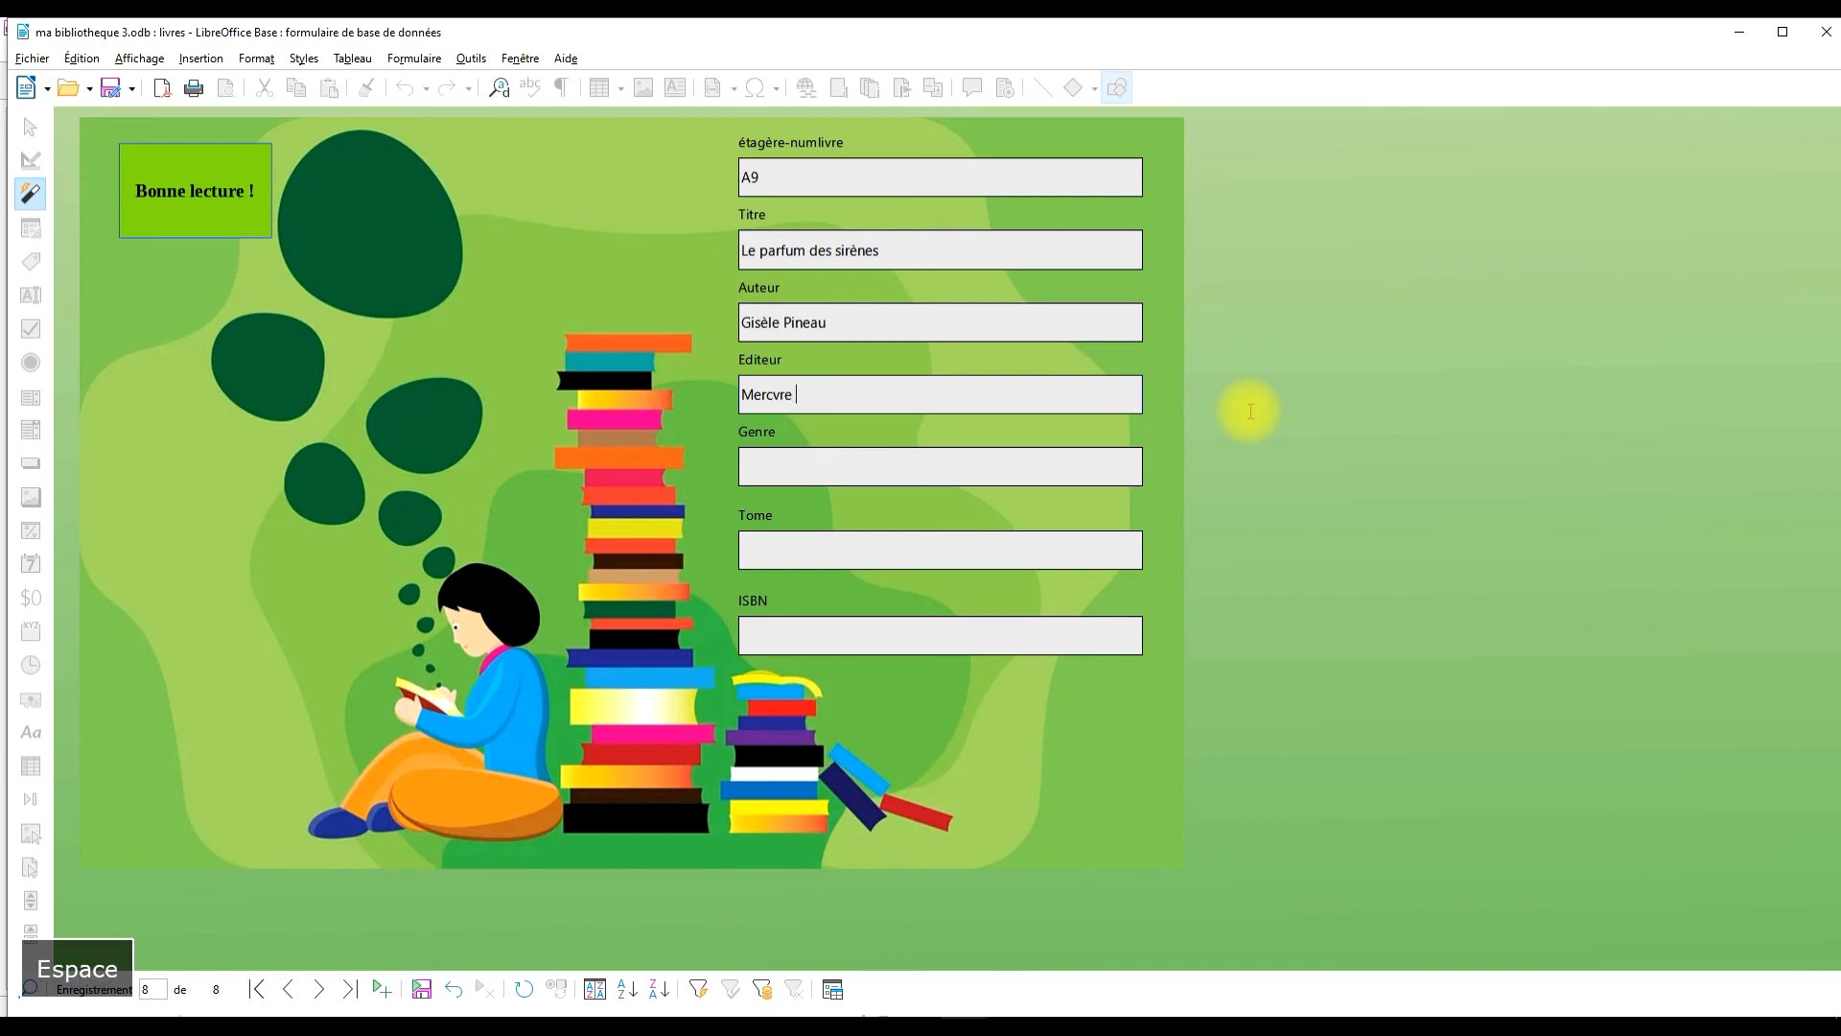
{"action": "type", "text": "fr"}
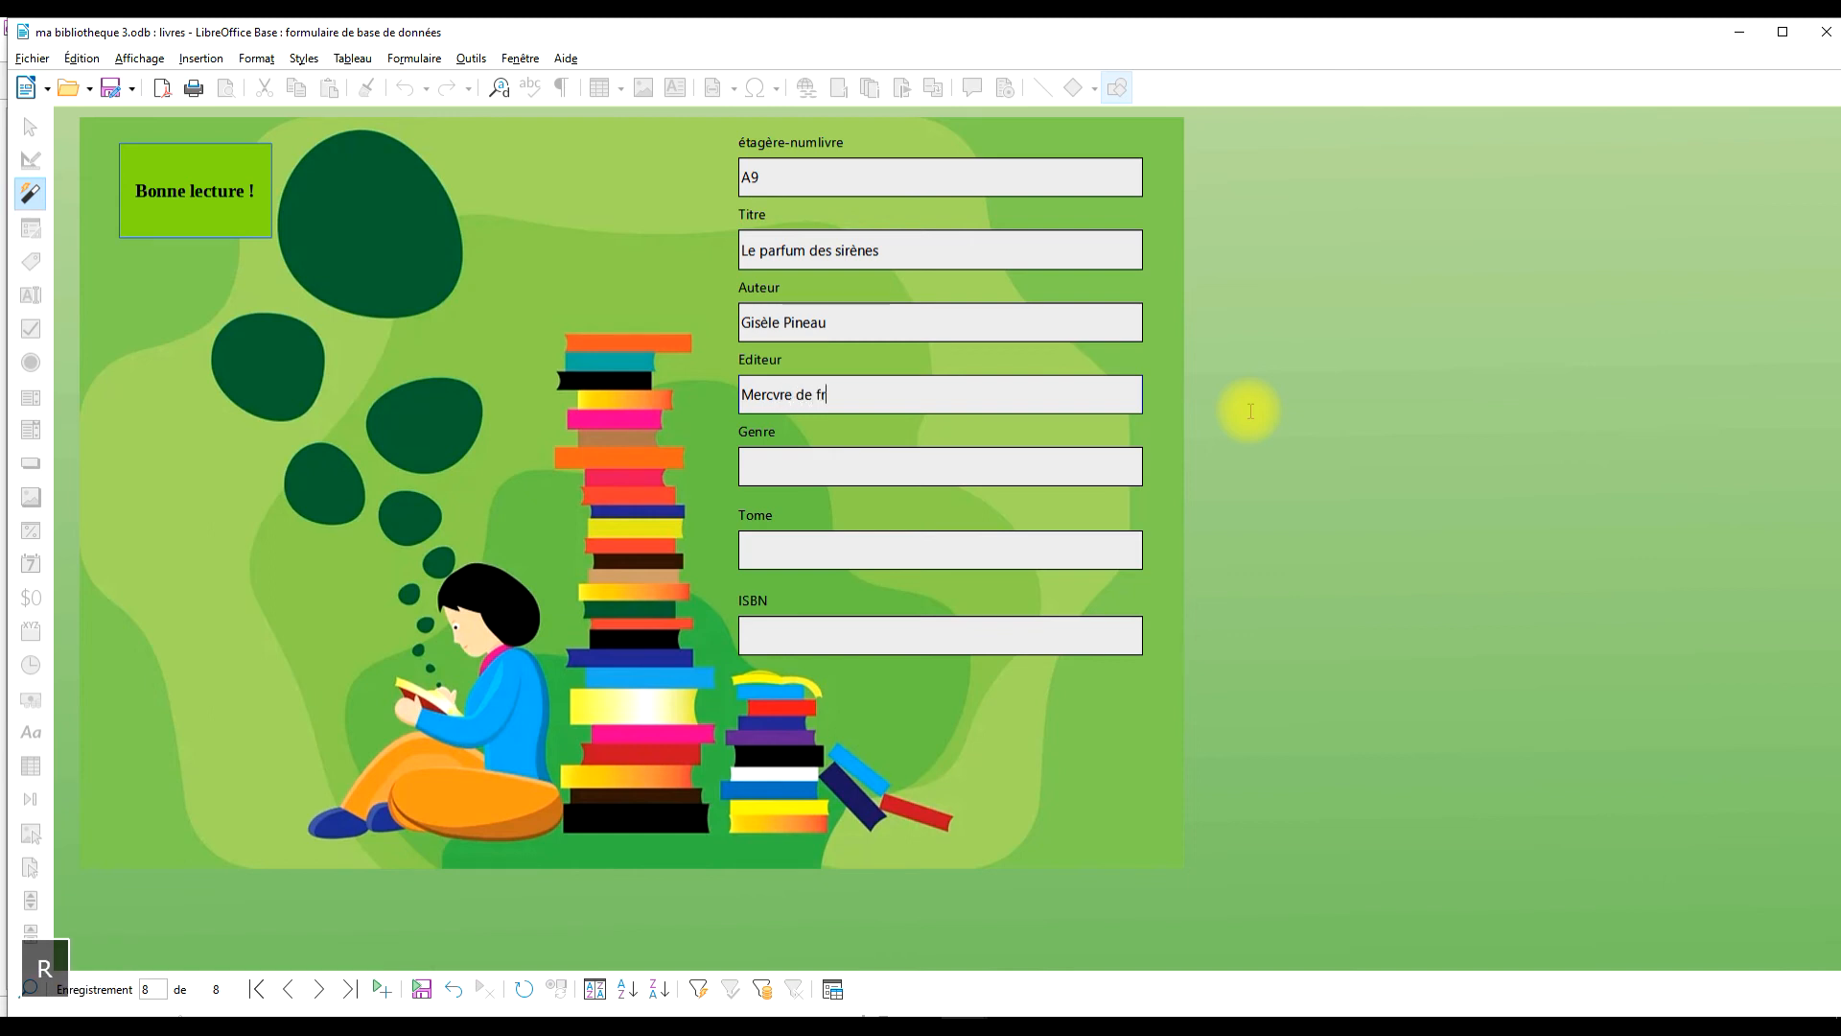
{"action": "type", "text": "ance"}
{"action": "key", "text": "Home"}
{"action": "key", "text": "Delete"}
{"action": "type", "text": "m"}
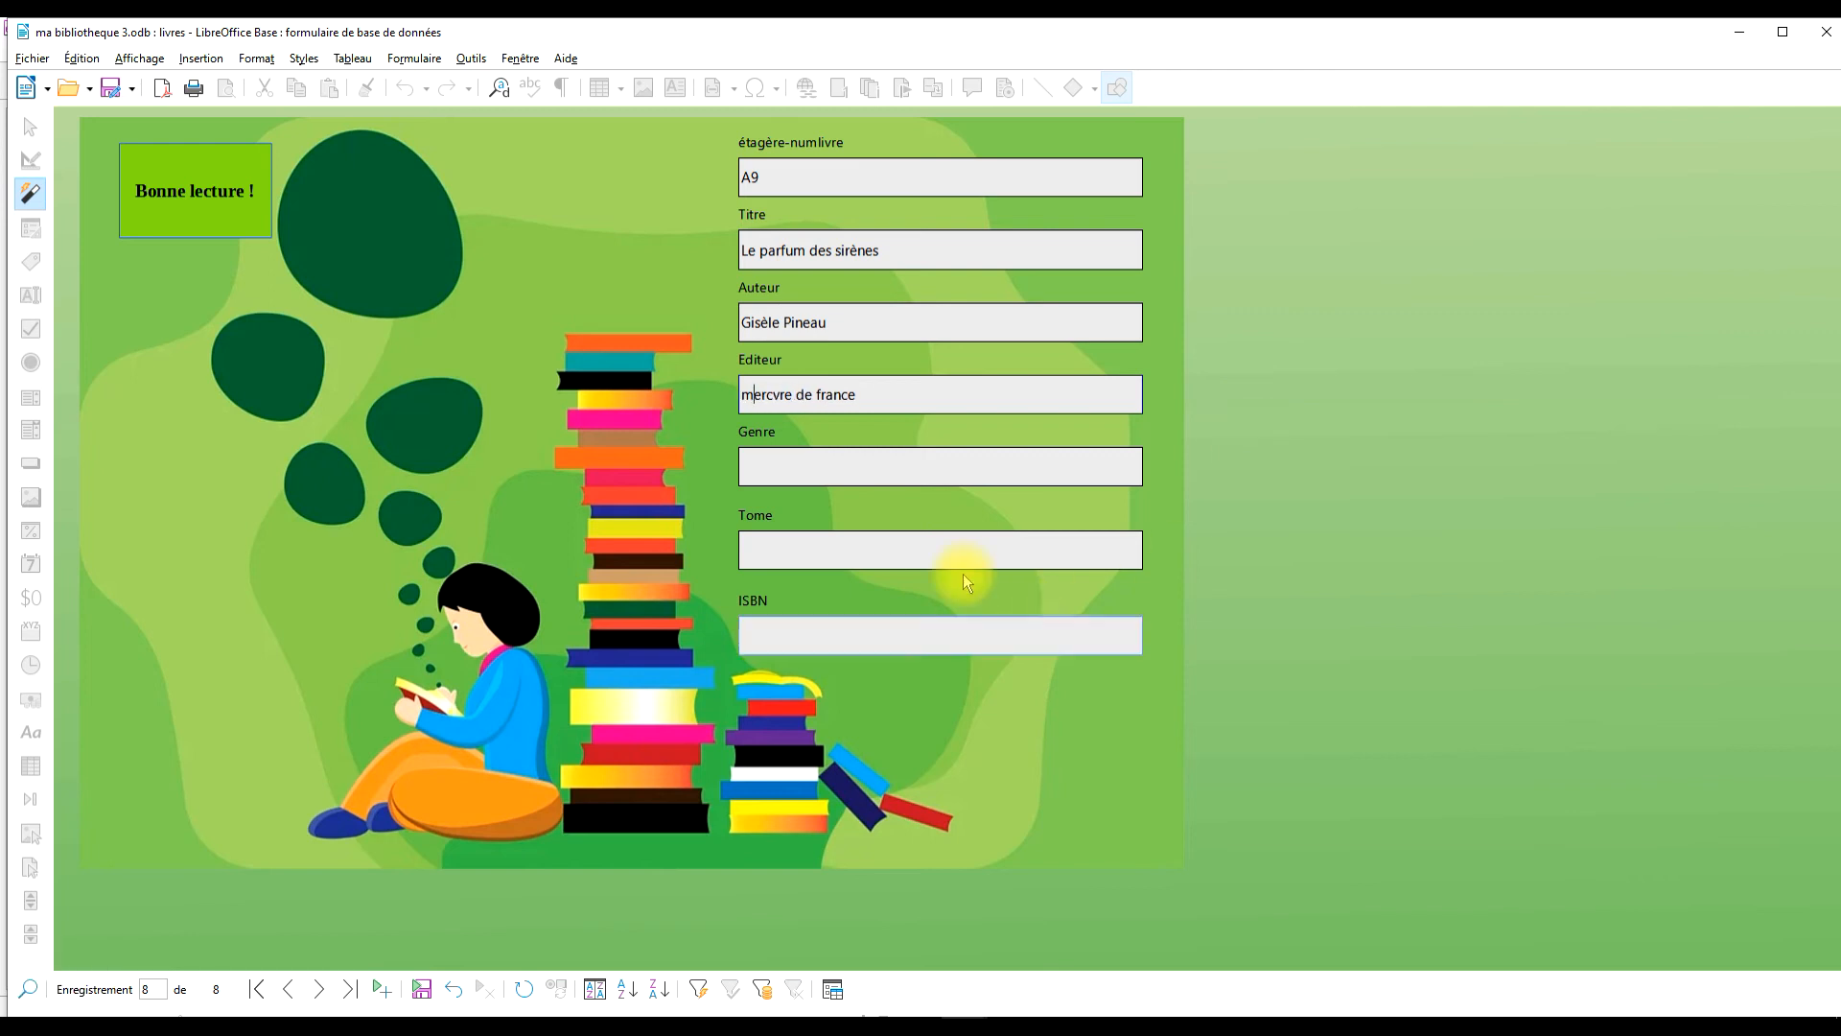
- Enter "roman" as the Genre of the A9 record
{"action": "left_click", "coordinate": [908, 464]}
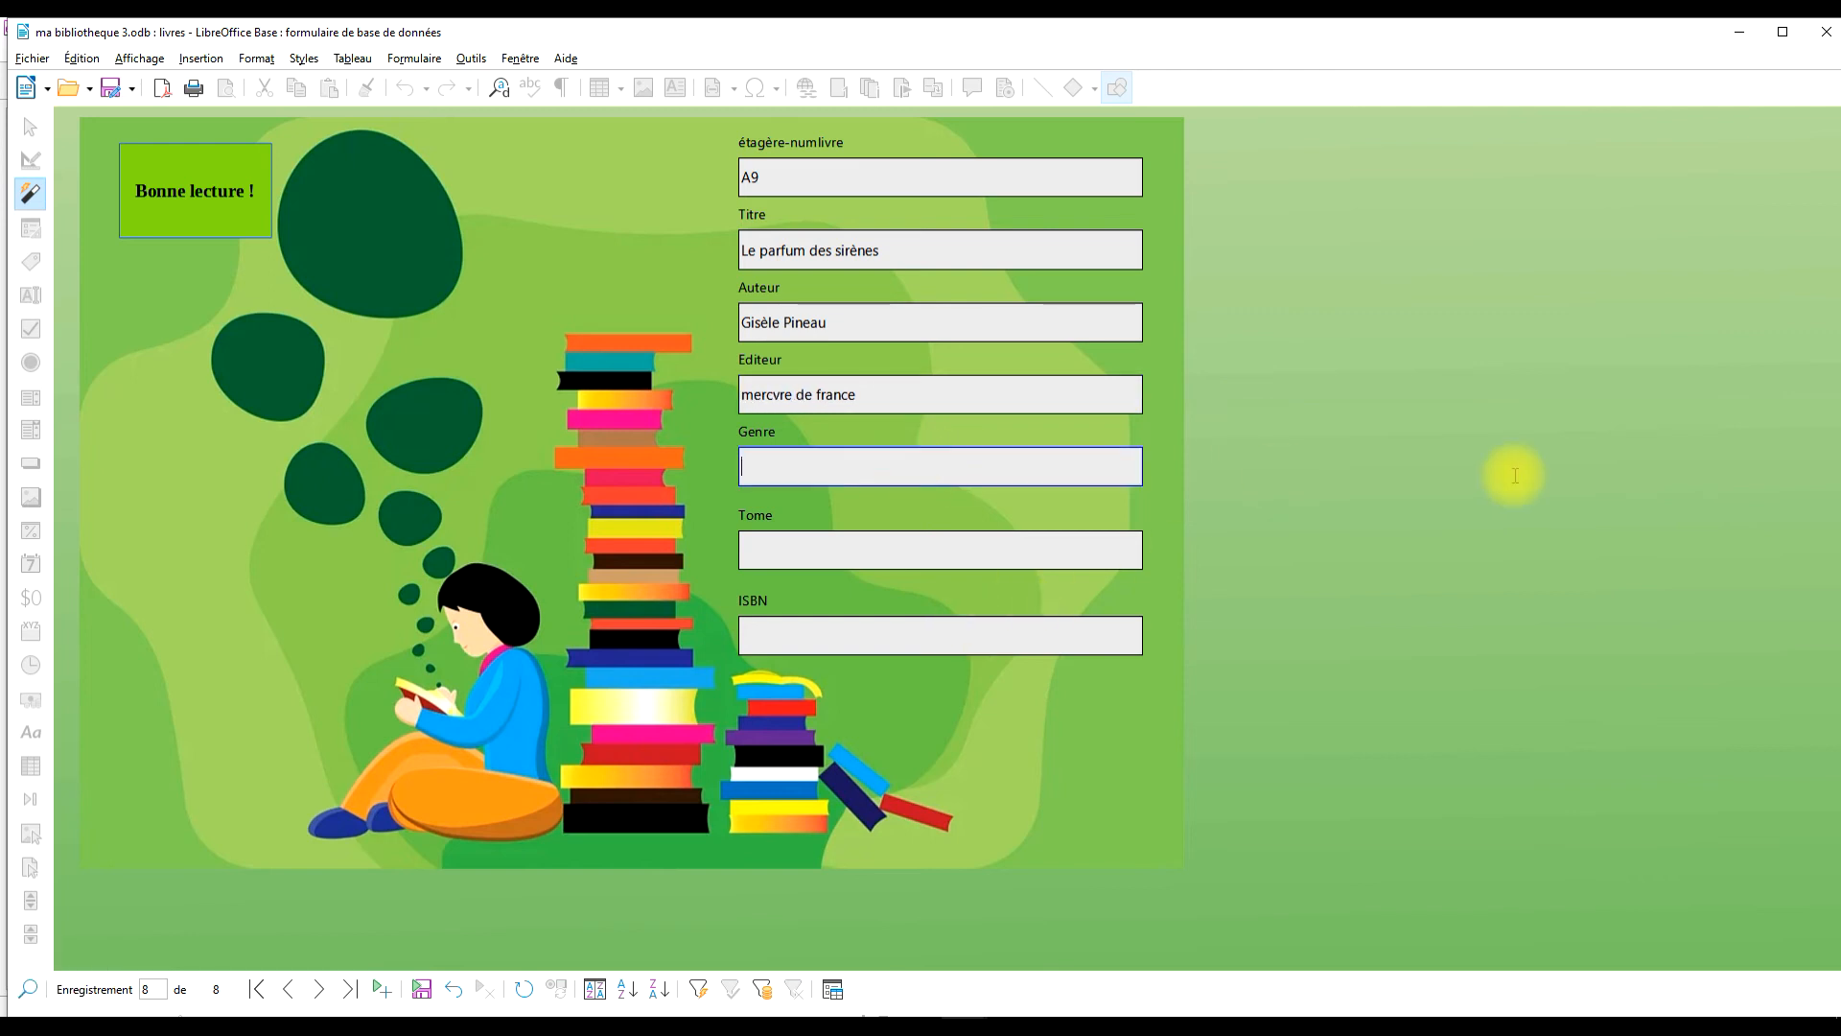
{"action": "type", "text": "roma"}
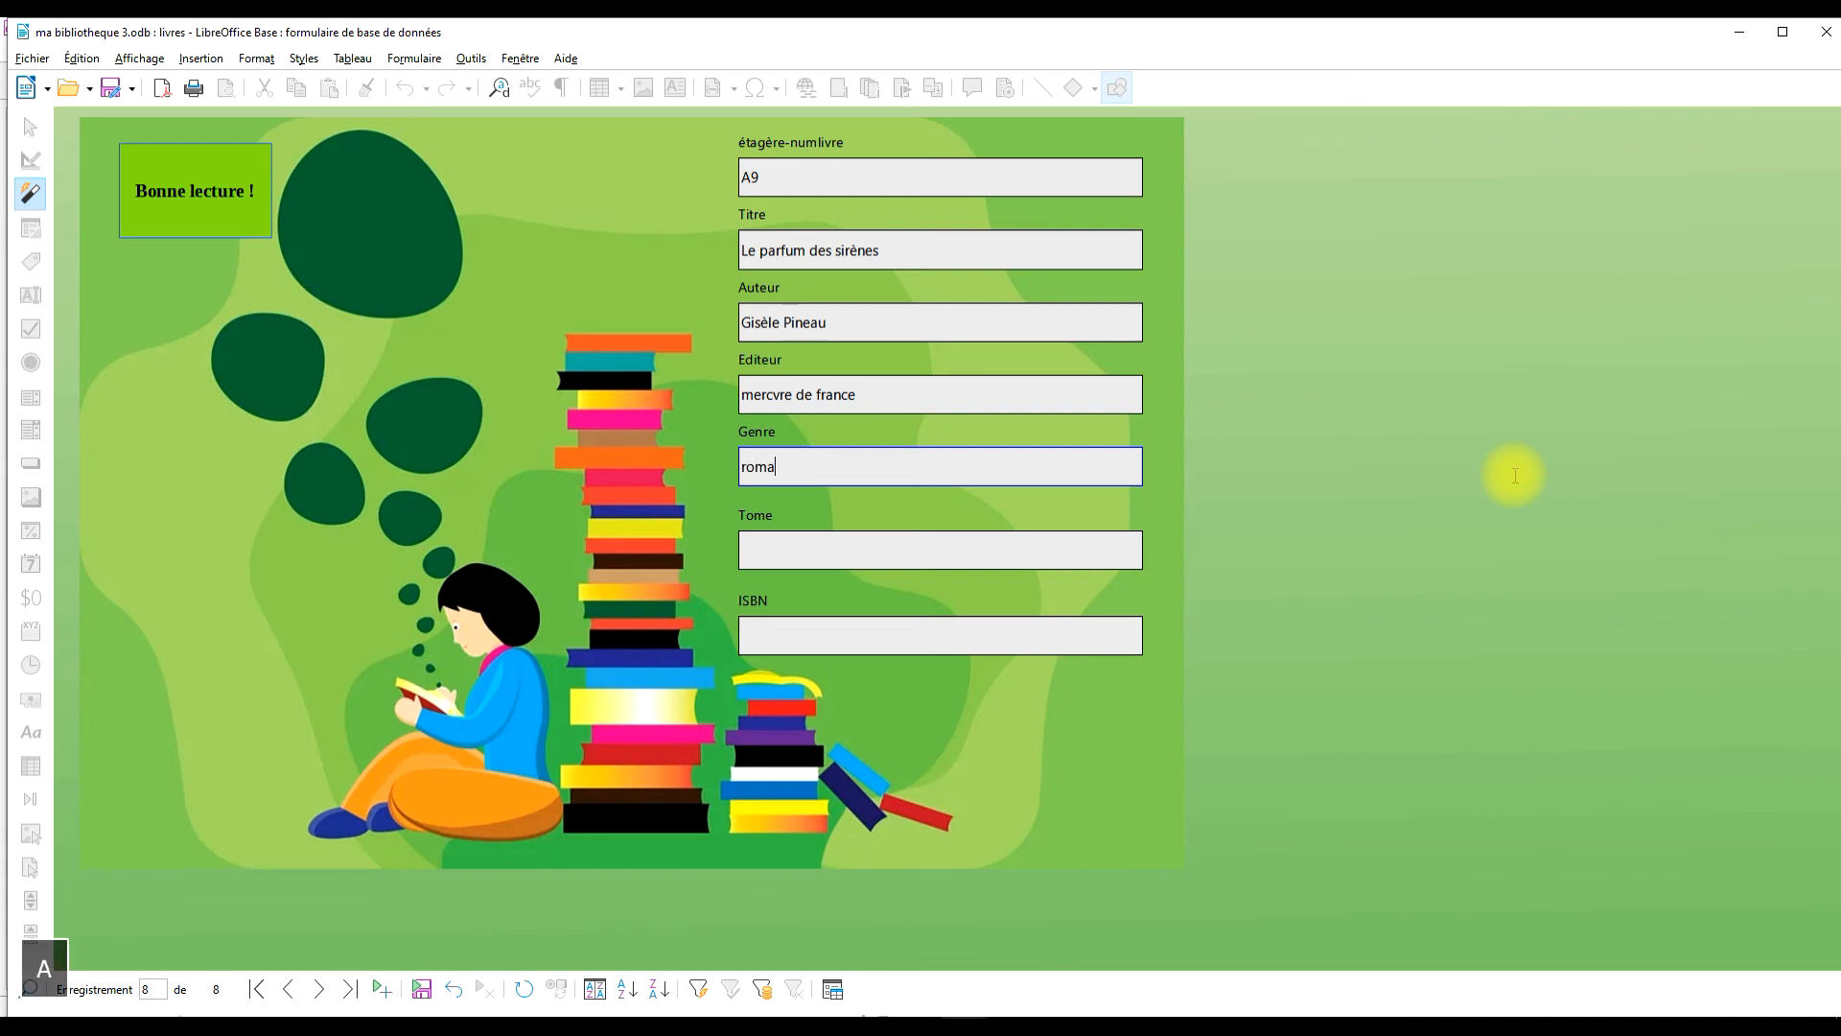
{"action": "type", "text": "n"}
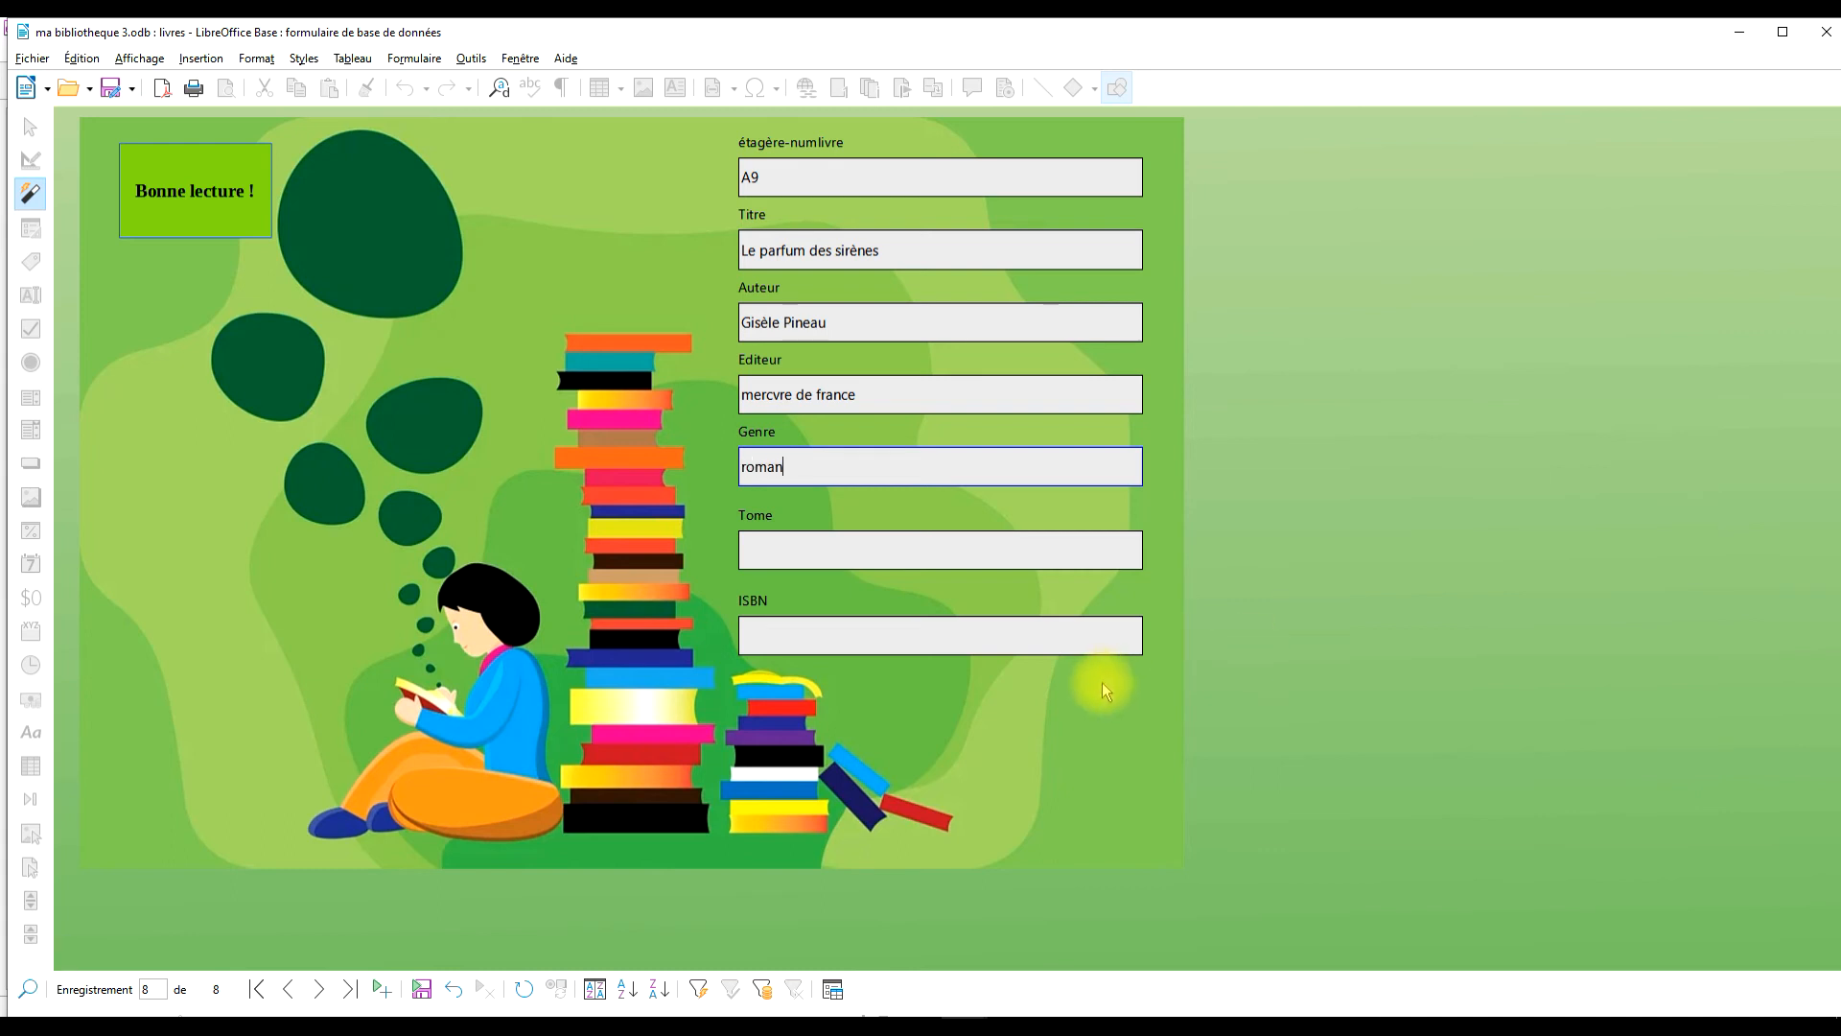
{"action": "left_click", "coordinate": [941, 635]}
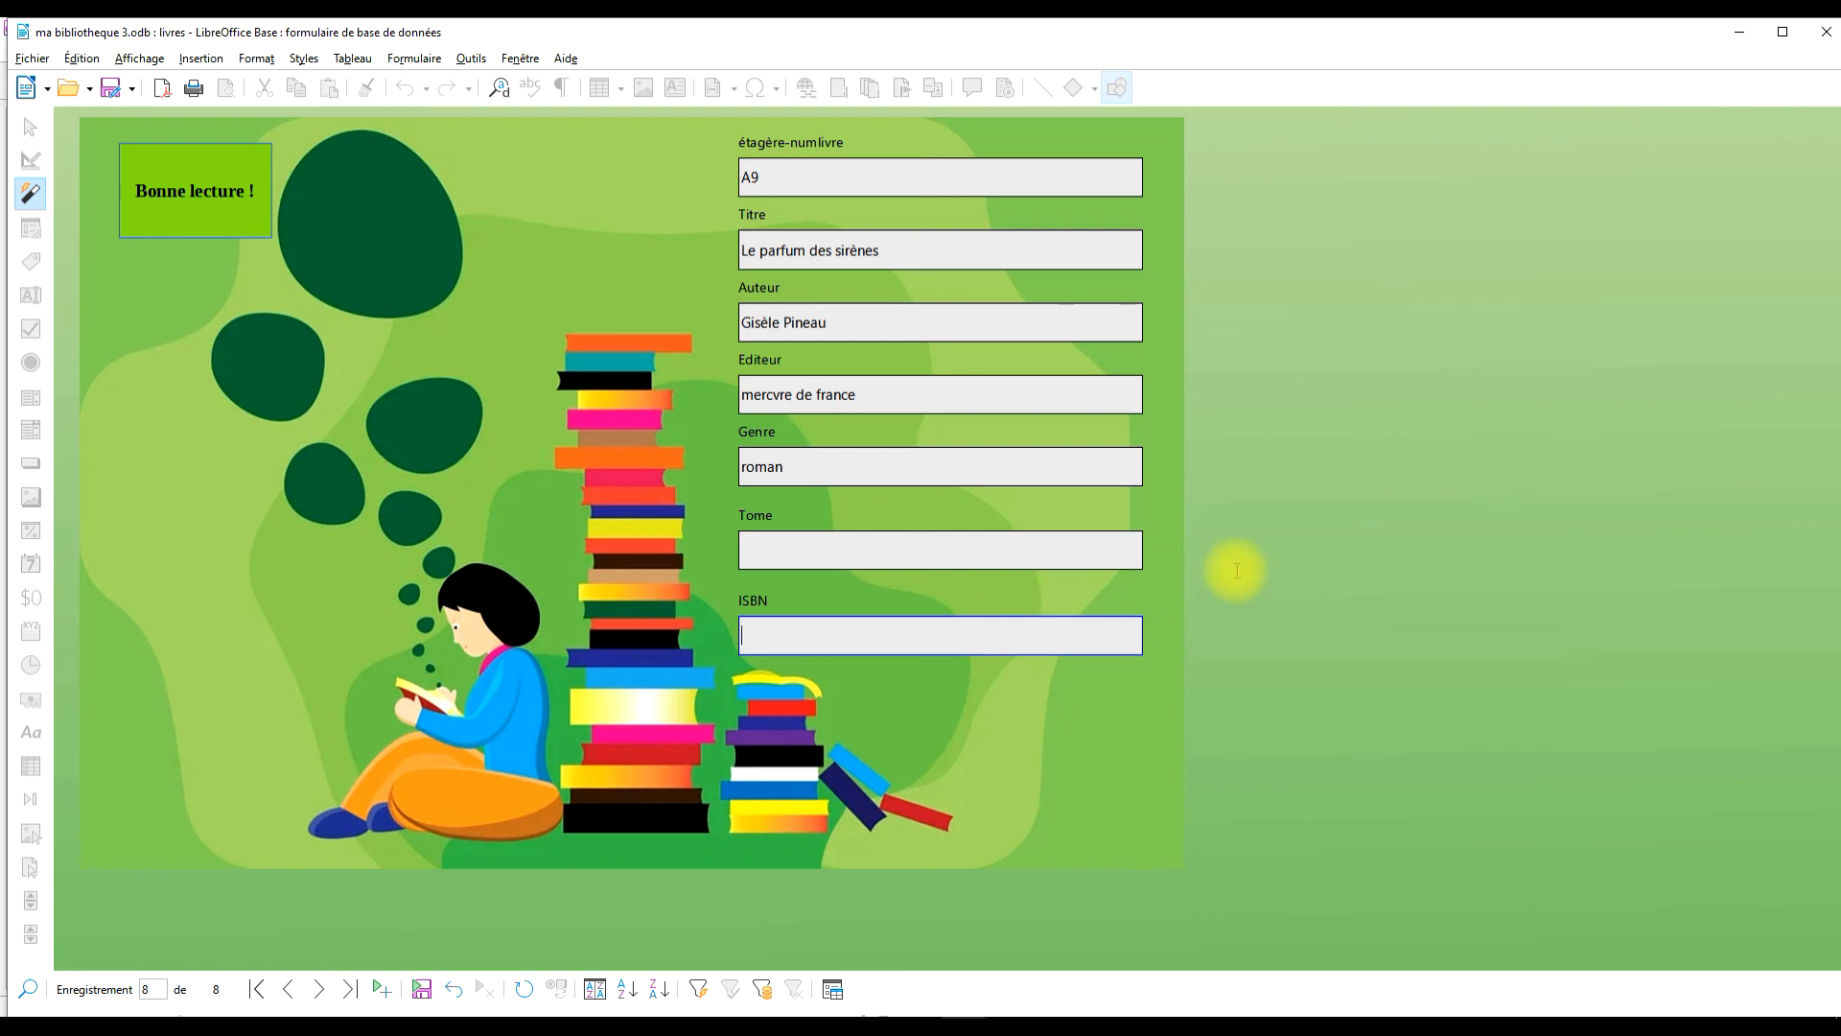
{"action": "type", "text": "978-2-"}
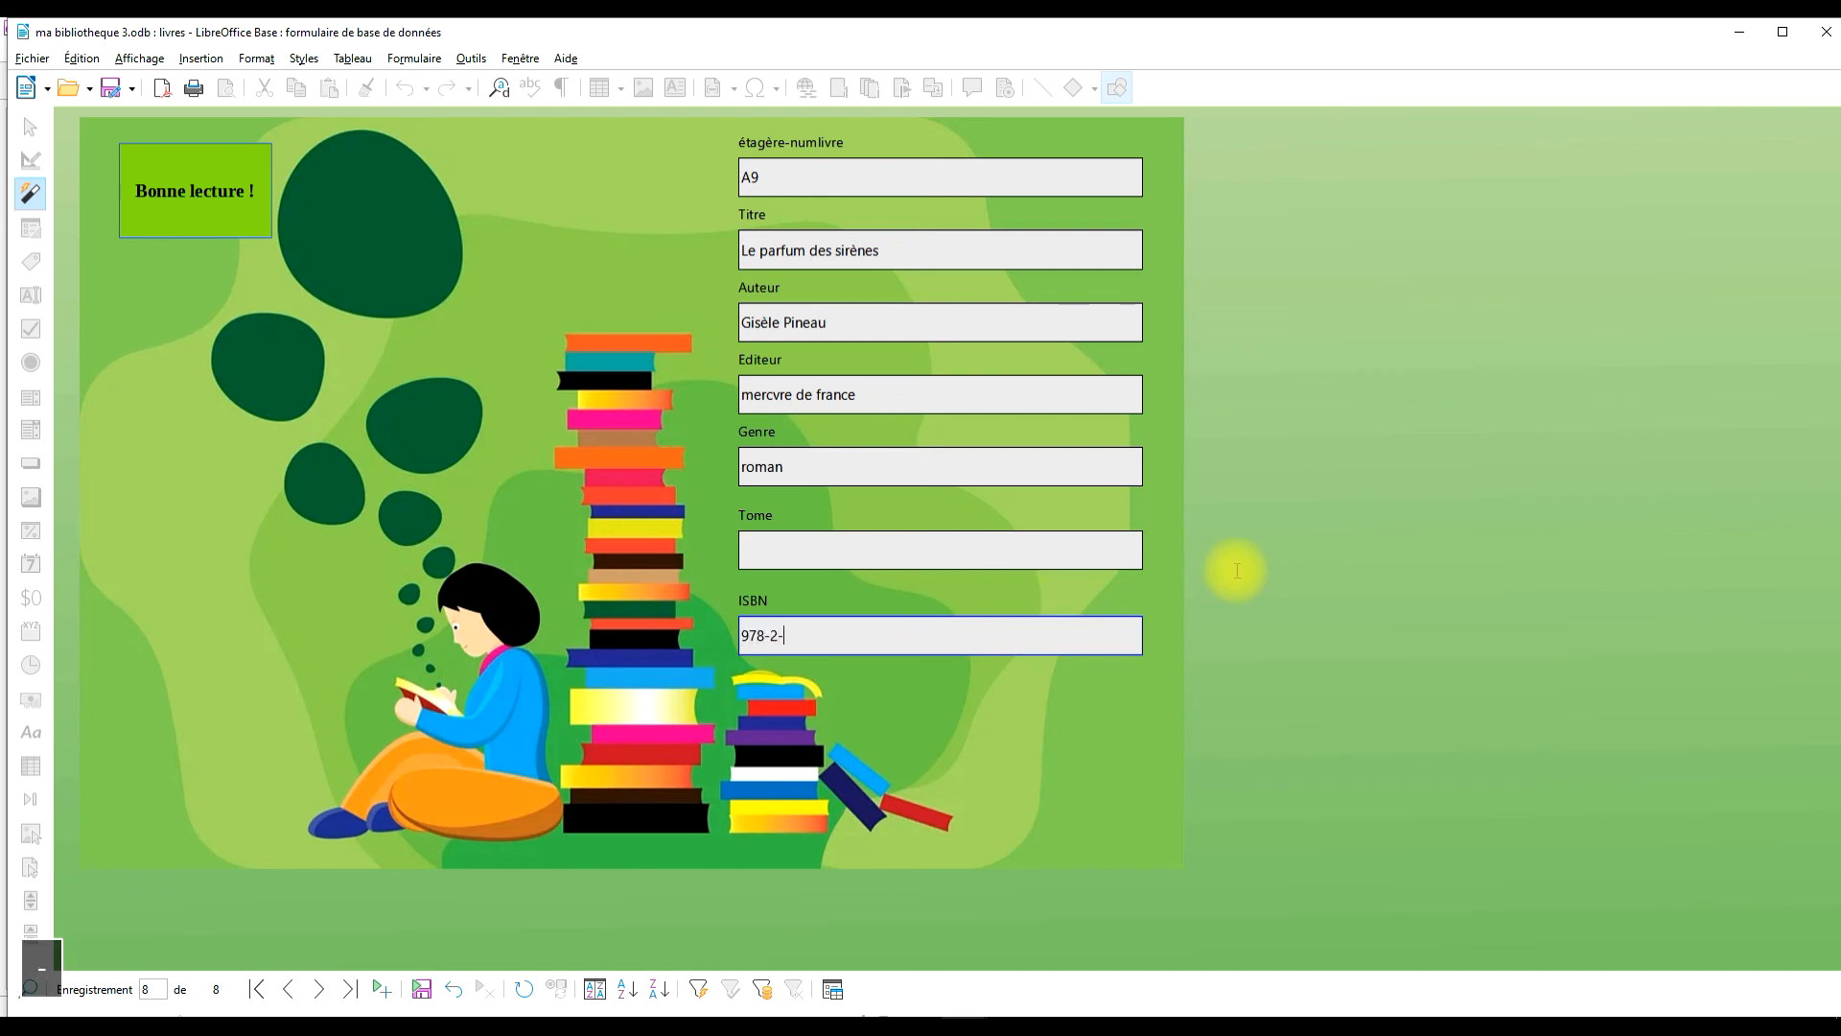
{"action": "type", "text": "71"}
{"action": "type", "text": "5"}
{"action": "type", "text": "2-4"}
{"action": "type", "text": "4"}
{"action": "type", "text": "76"}
{"action": "key", "text": "Left"}
{"action": "key", "text": "Left"}
{"action": "key", "text": "Left"}
{"action": "key", "text": "shift+Left"}
{"action": "key", "text": "Delete"}
{"action": "key", "text": "Left"}
{"action": "key", "text": "Delete"}
{"action": "key", "text": "Left"}
{"action": "key", "text": "Left"}
{"action": "key", "text": "Delete"}
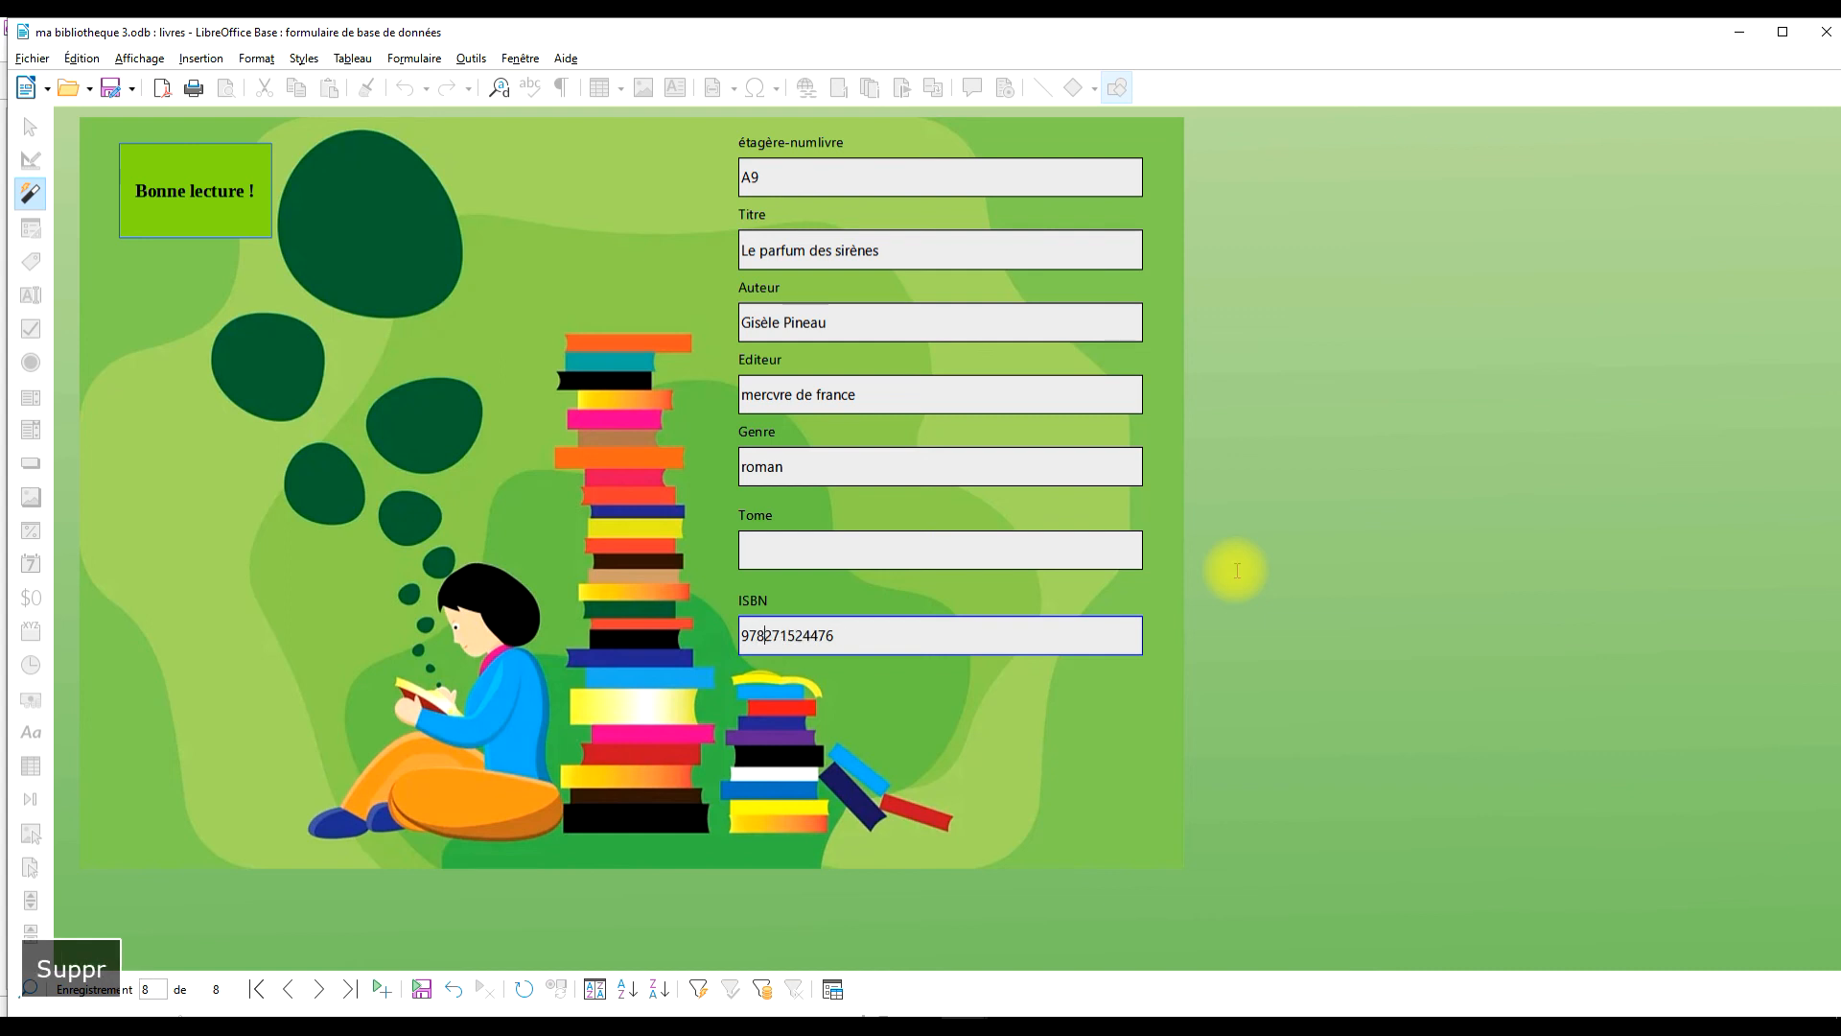
{"action": "left_click", "coordinate": [944, 629]}
{"action": "type", "text": "4"}
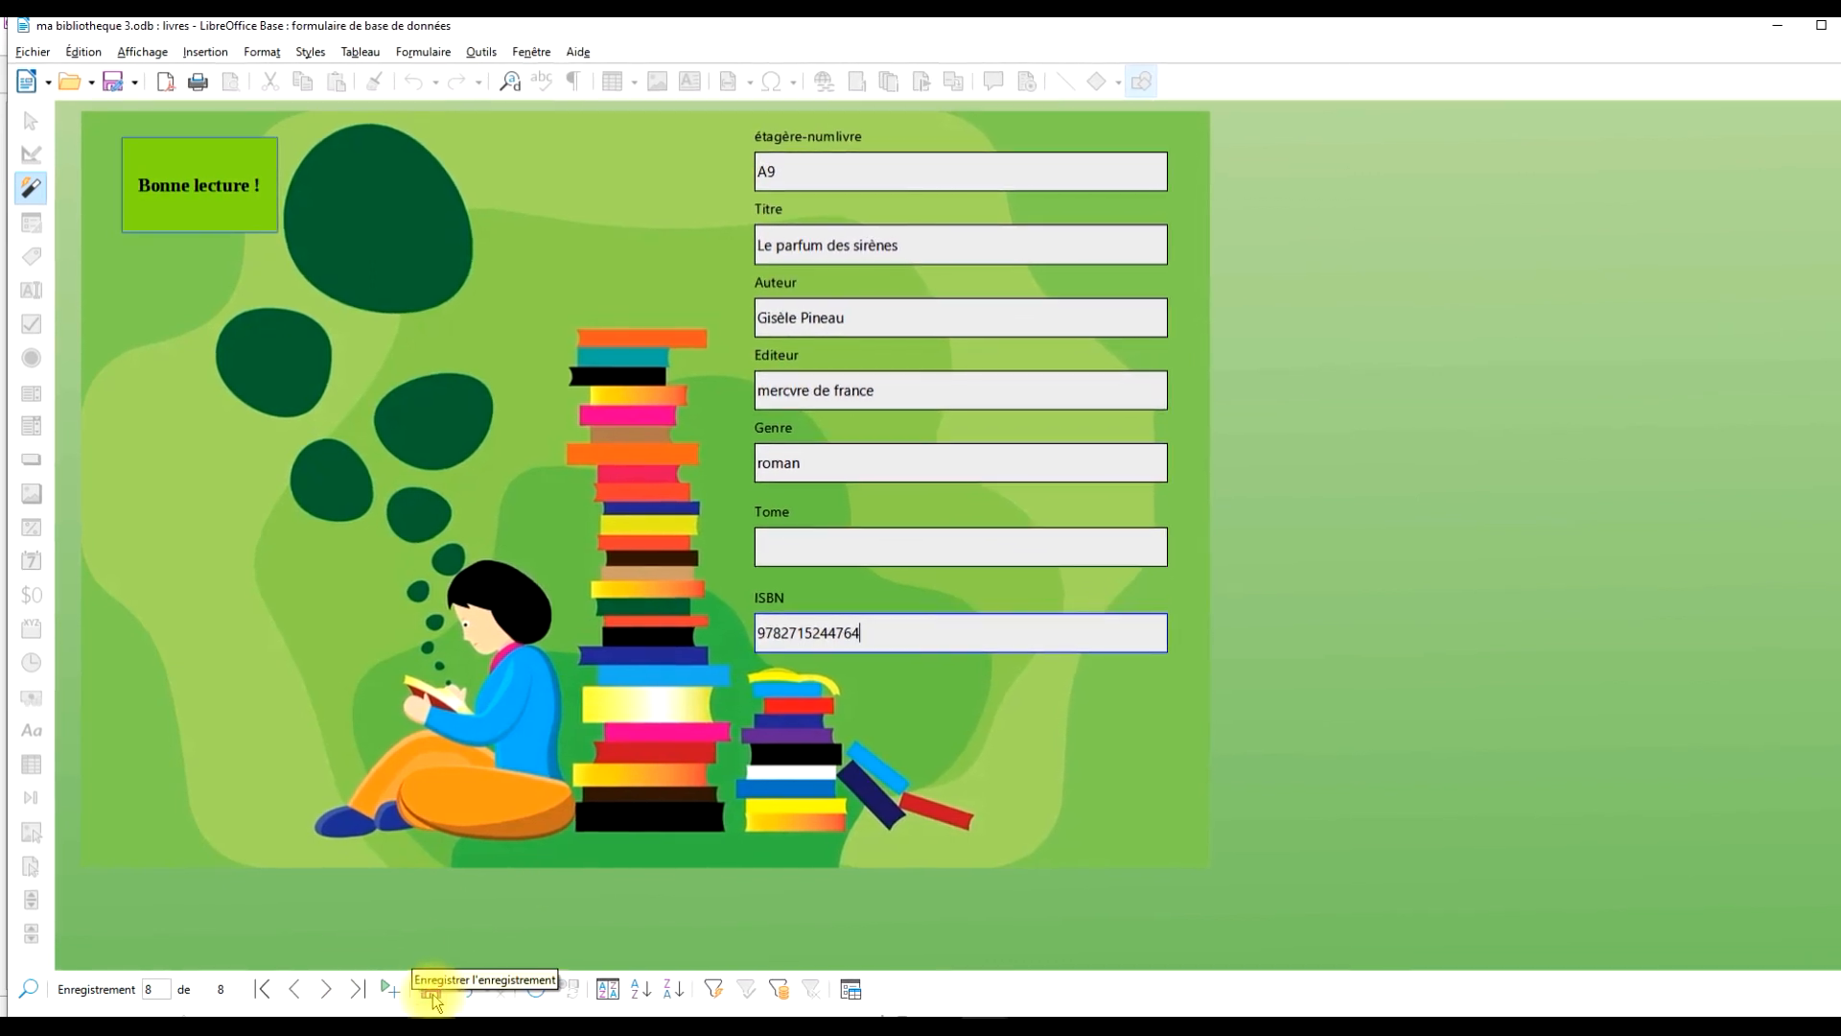
- Save the new record and view the first and last records before closing the livres form
{"action": "left_click", "coordinate": [432, 997]}
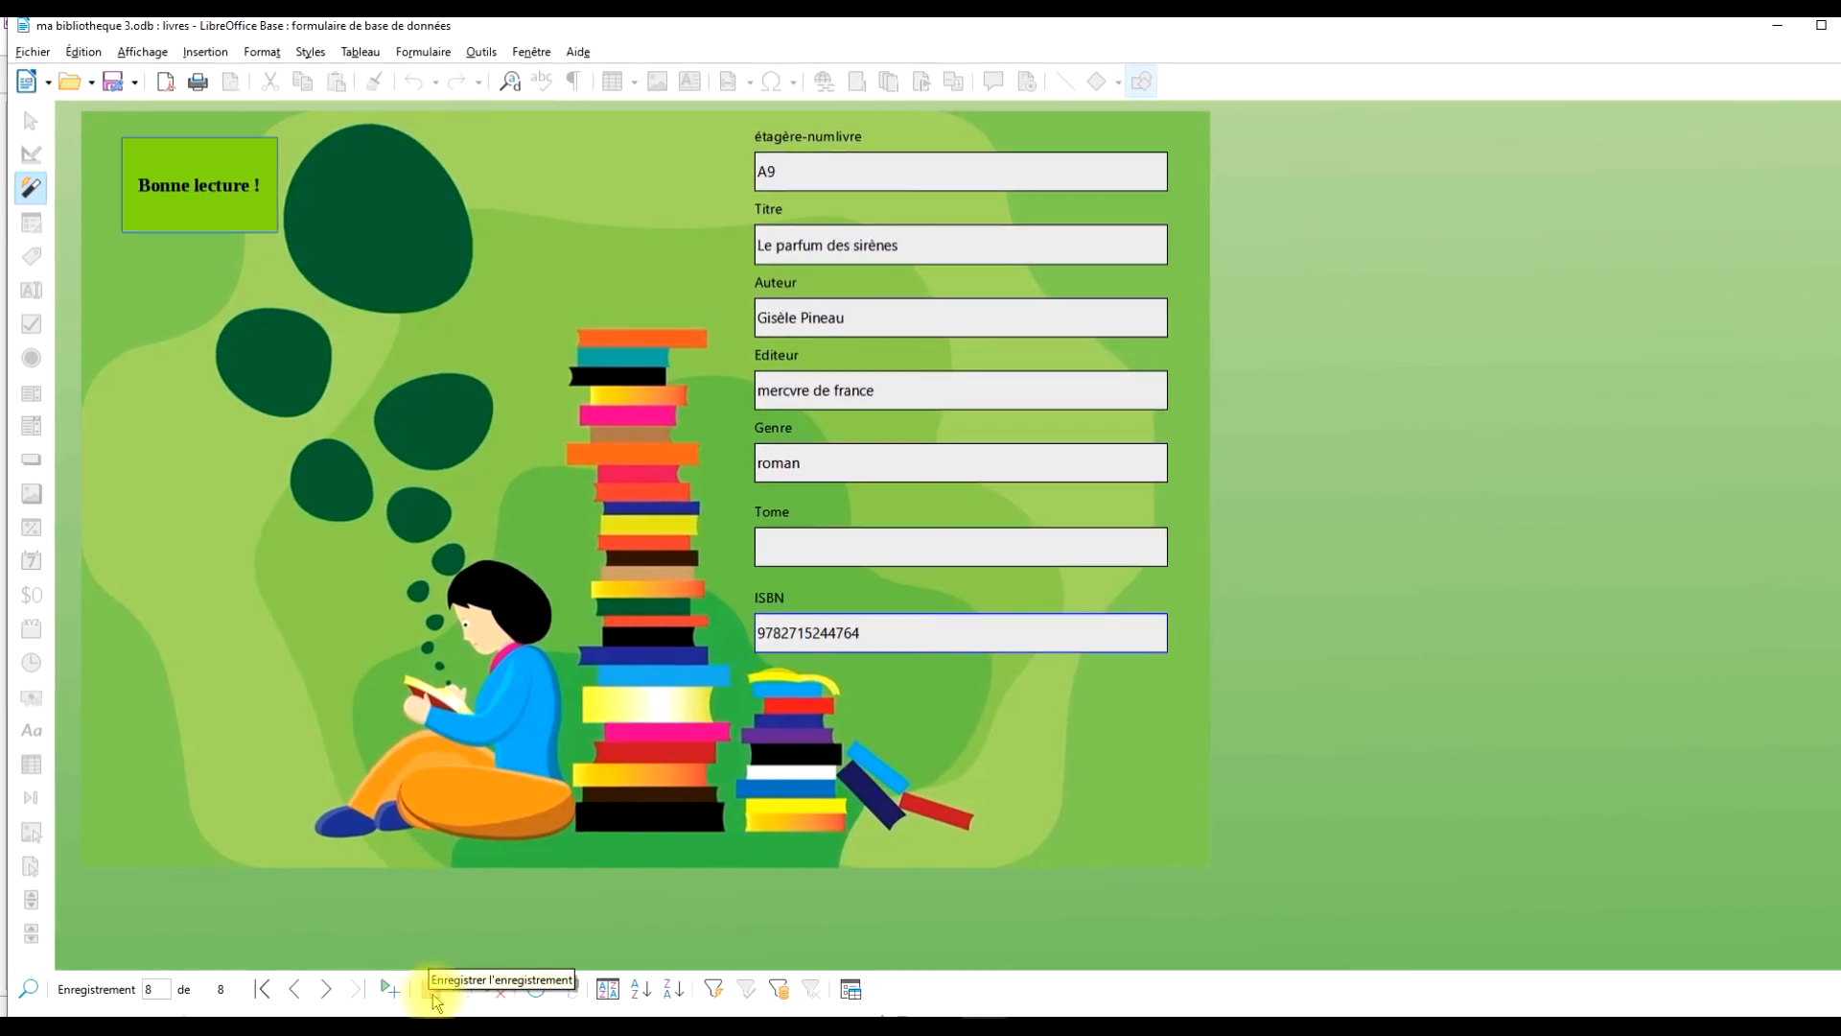
{"action": "left_click", "coordinate": [266, 992]}
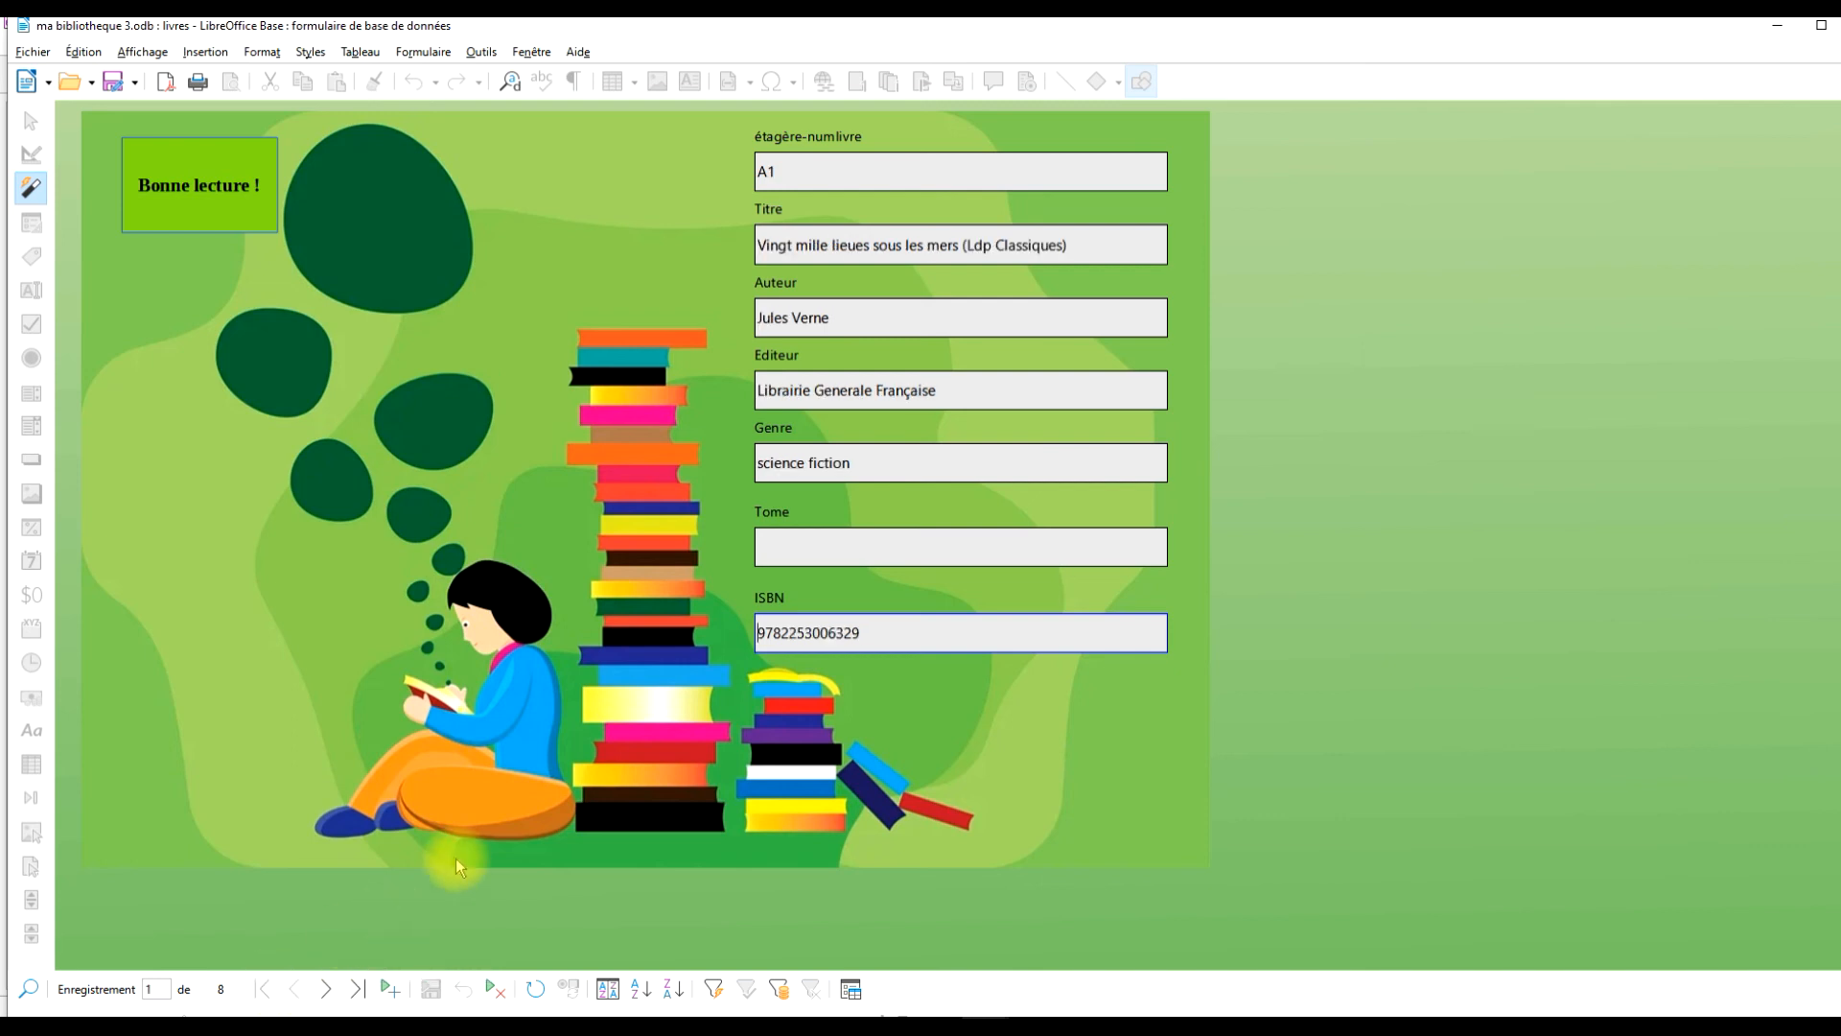
{"action": "left_click", "coordinate": [356, 994]}
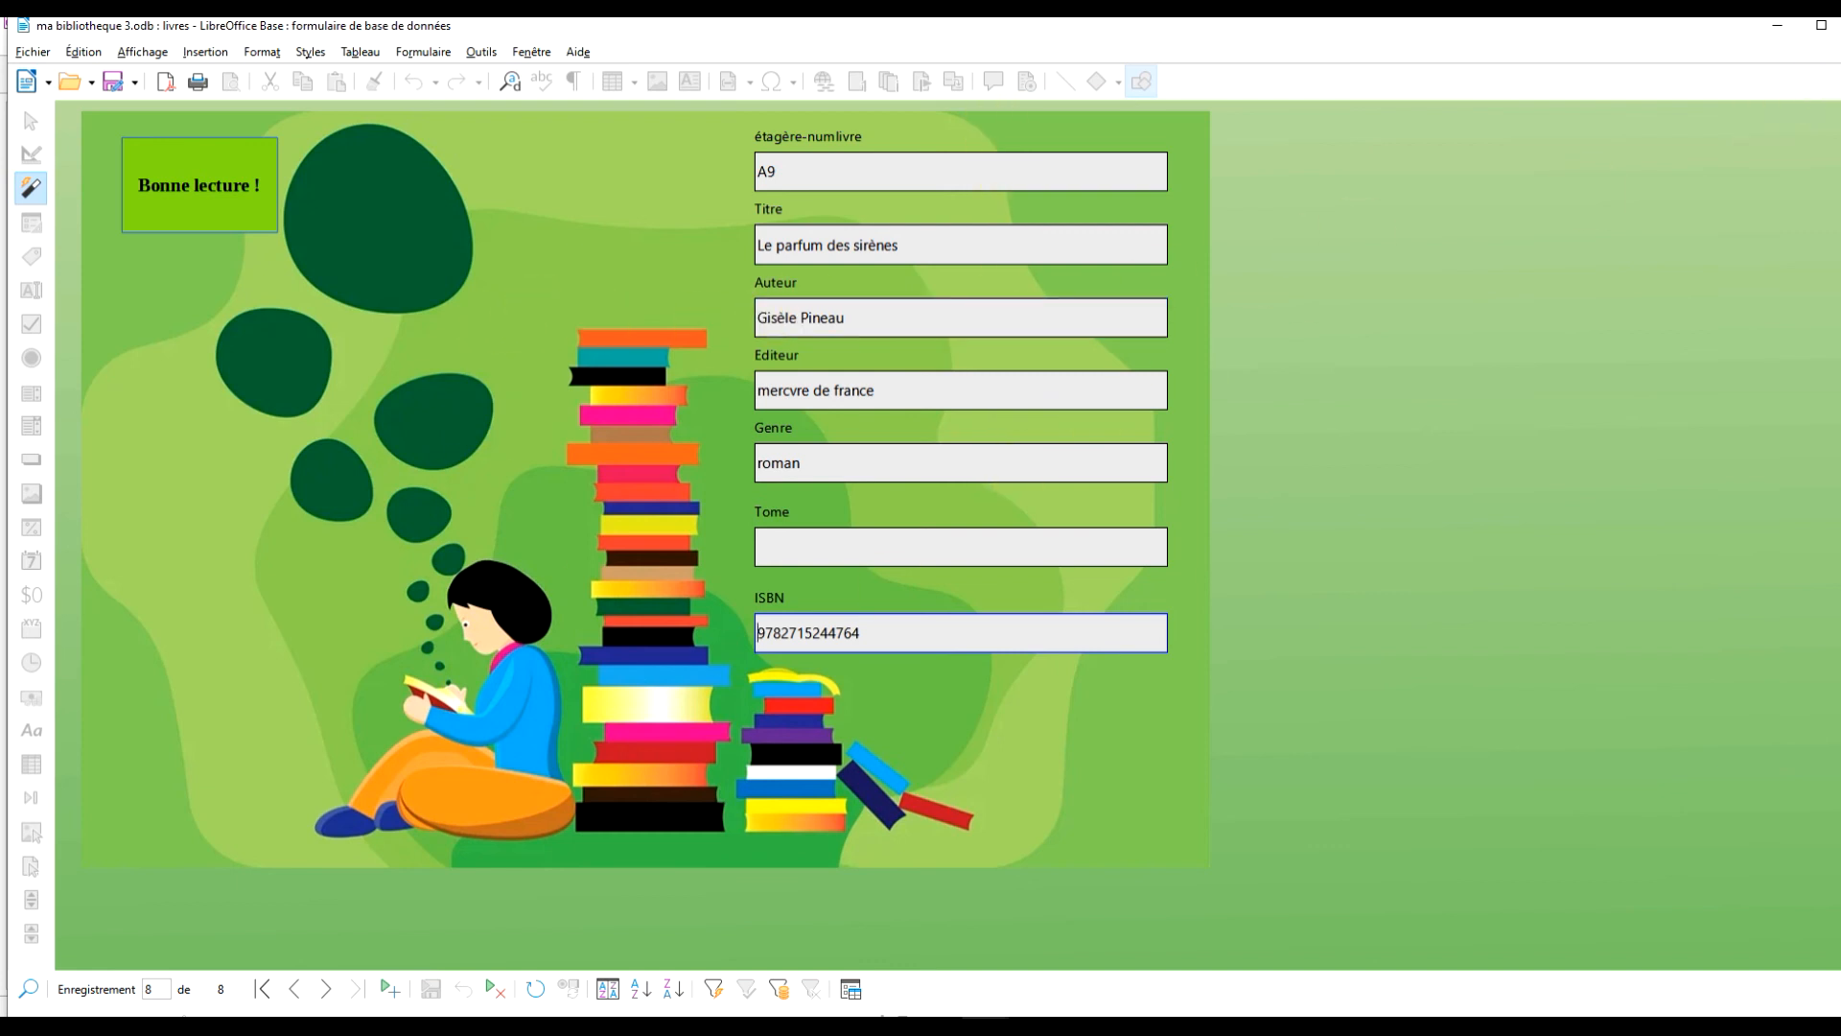
{"action": "left_click", "coordinate": [1840, 25]}
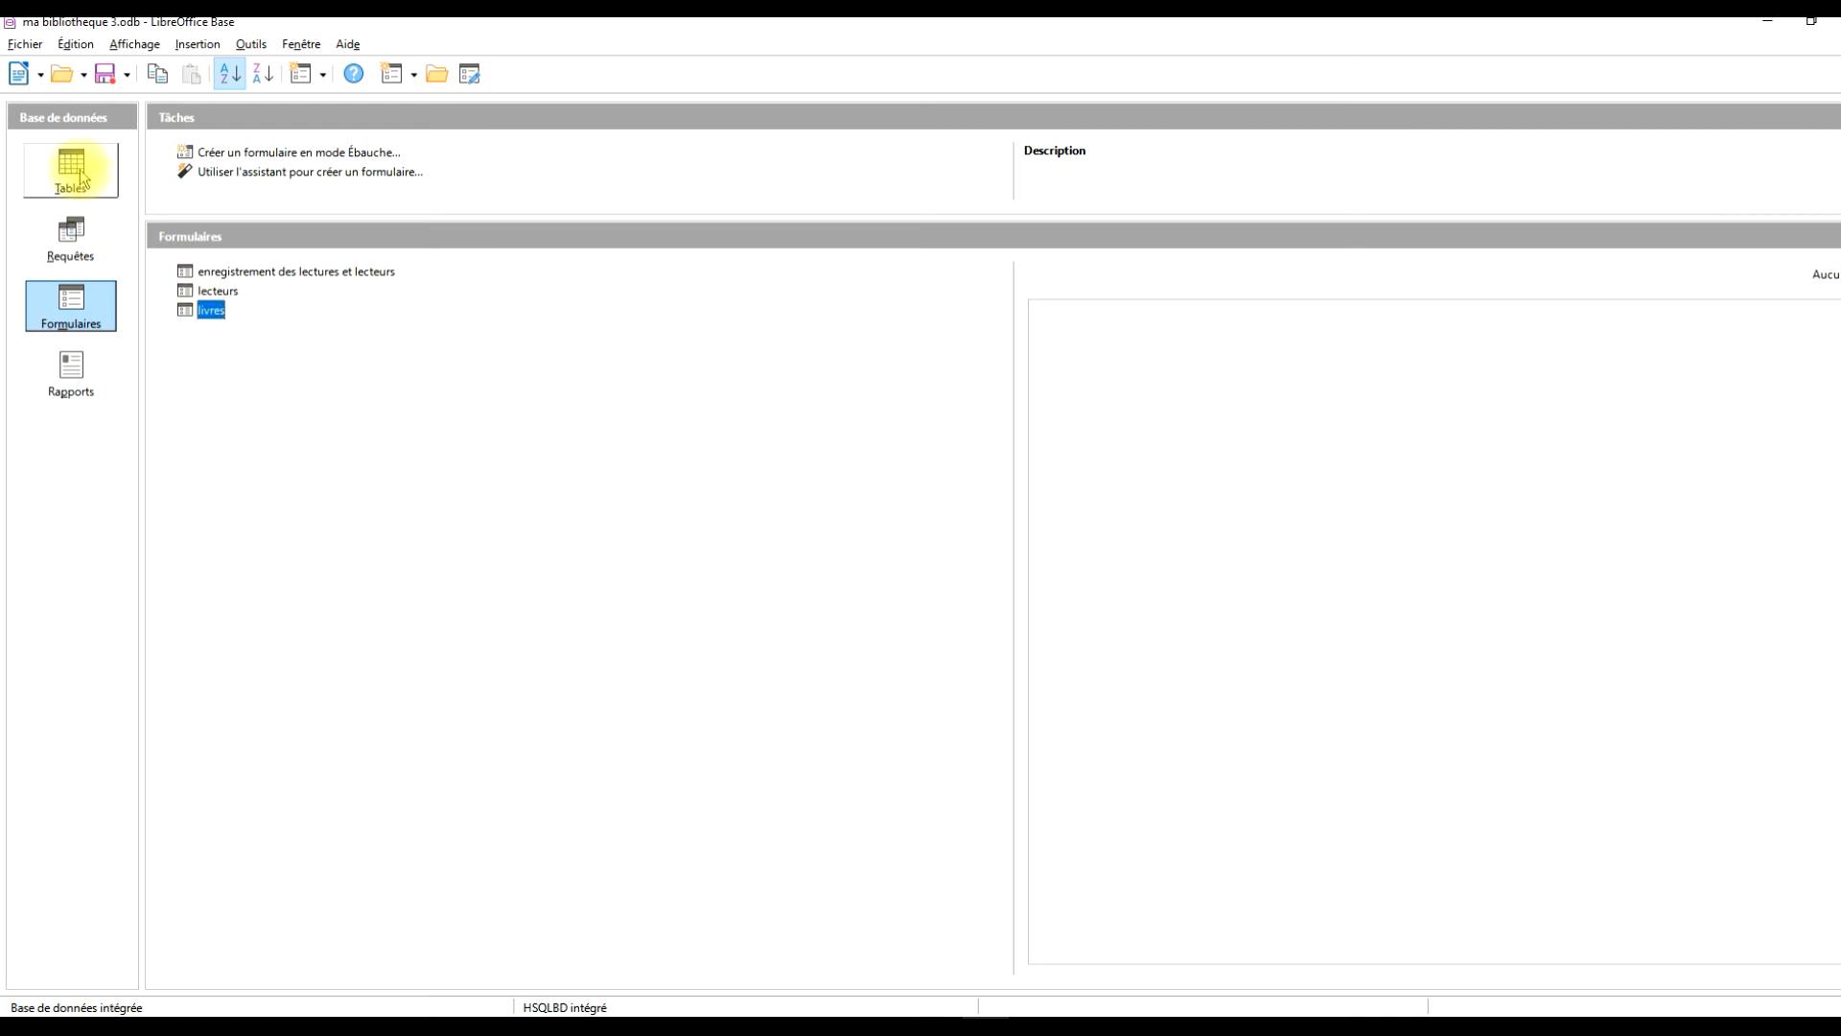
- Open the livres table, widen its Titre and ISBN columns to check the A9 row, and close it
{"action": "left_click", "coordinate": [77, 173]}
{"action": "double_click", "coordinate": [187, 307]}
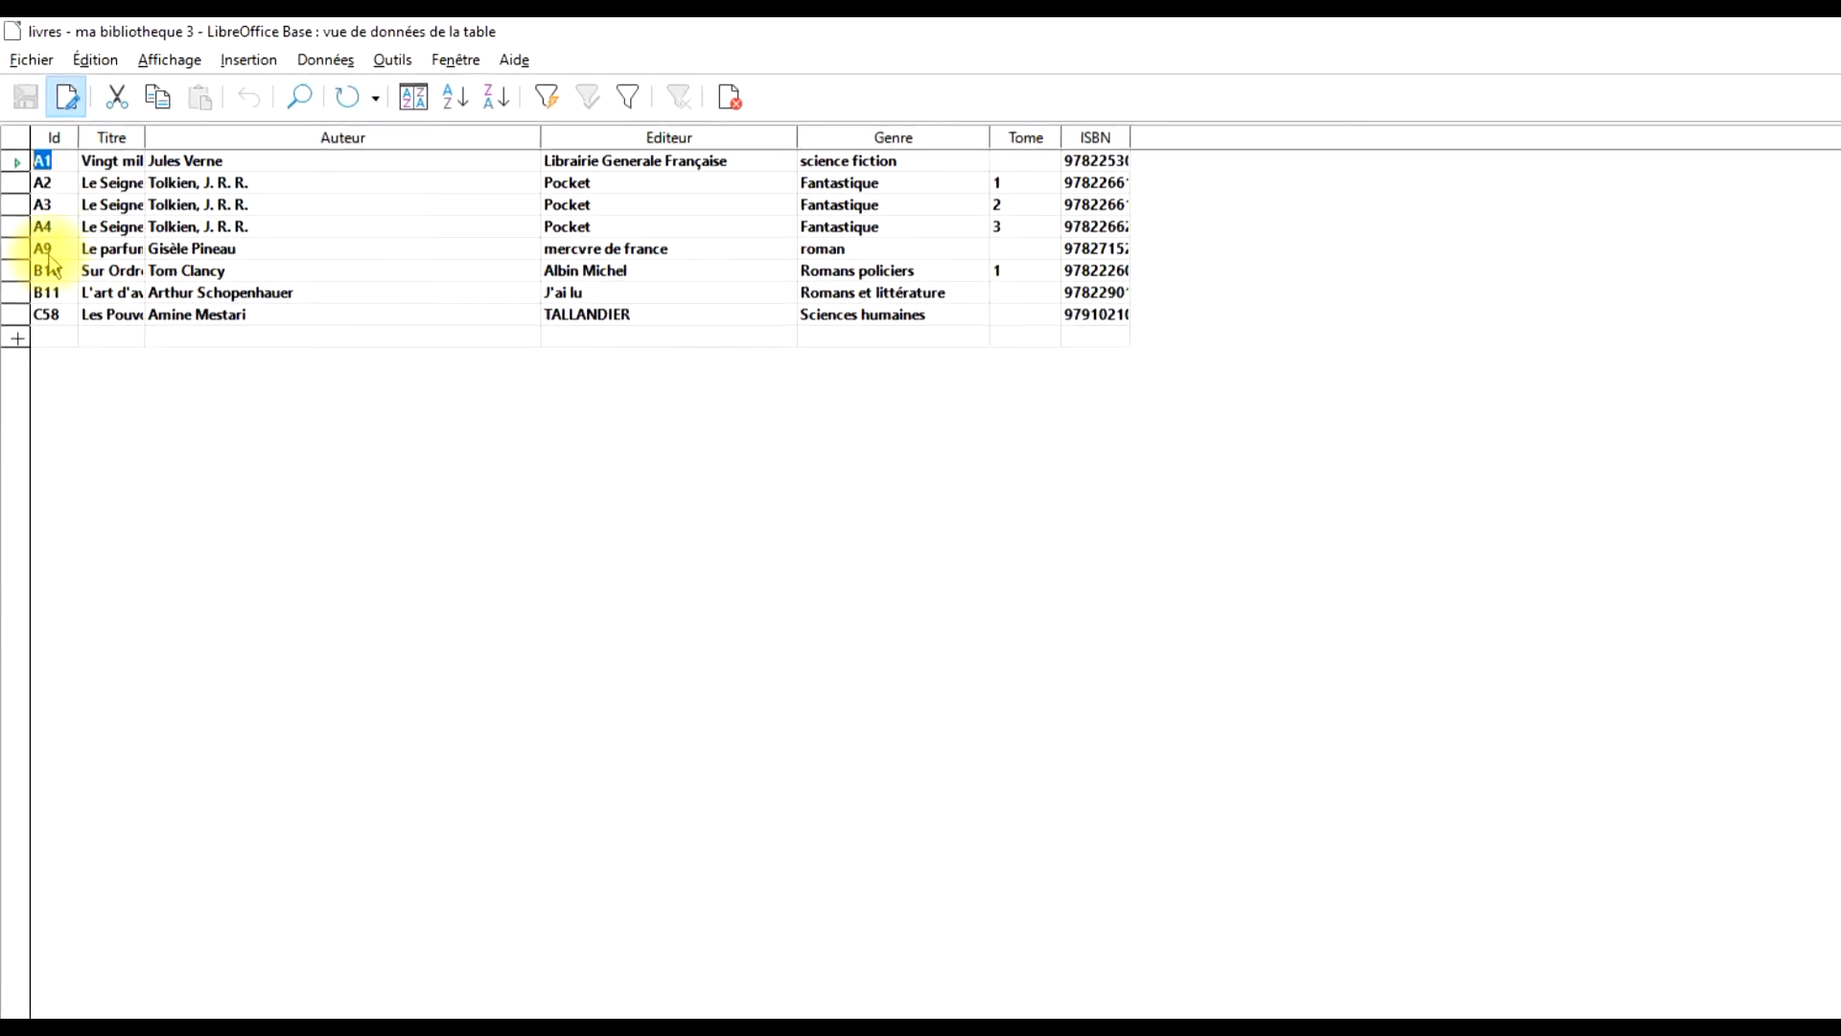
{"action": "left_click_drag", "start_coordinate": [165, 154], "coordinate": [592, 151]}
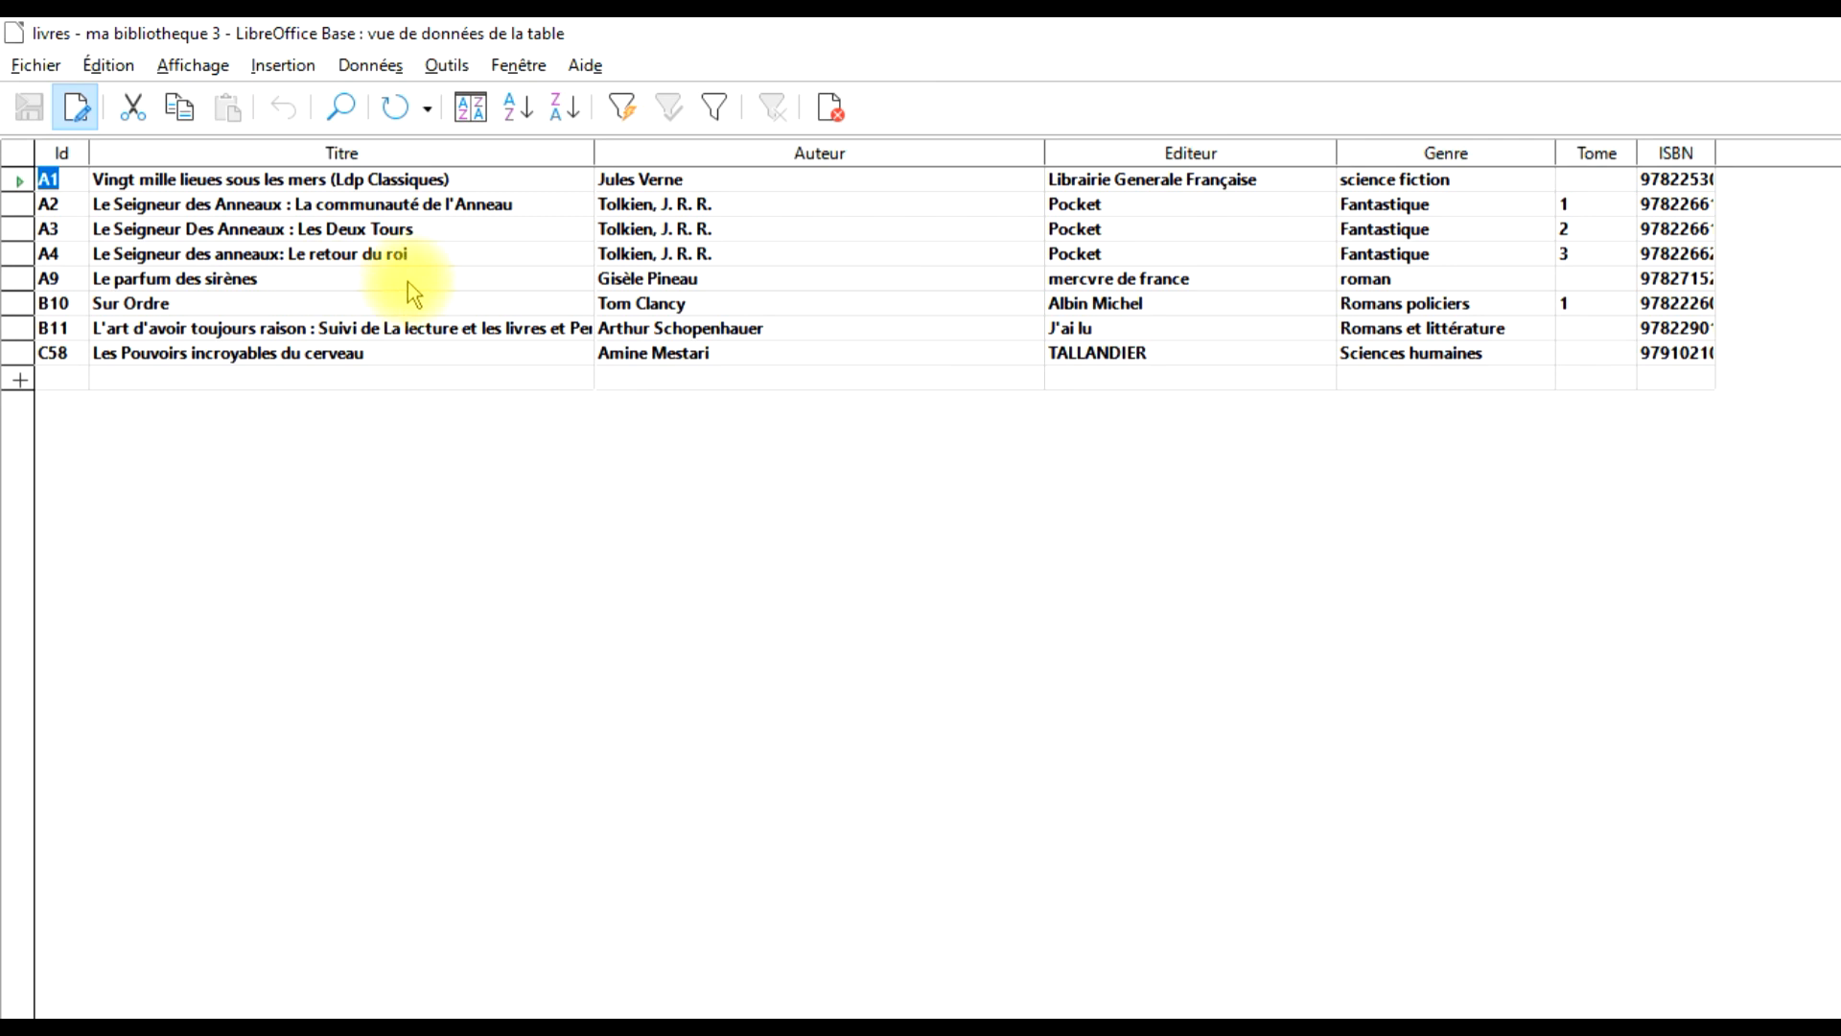
{"action": "double_click", "coordinate": [1717, 151]}
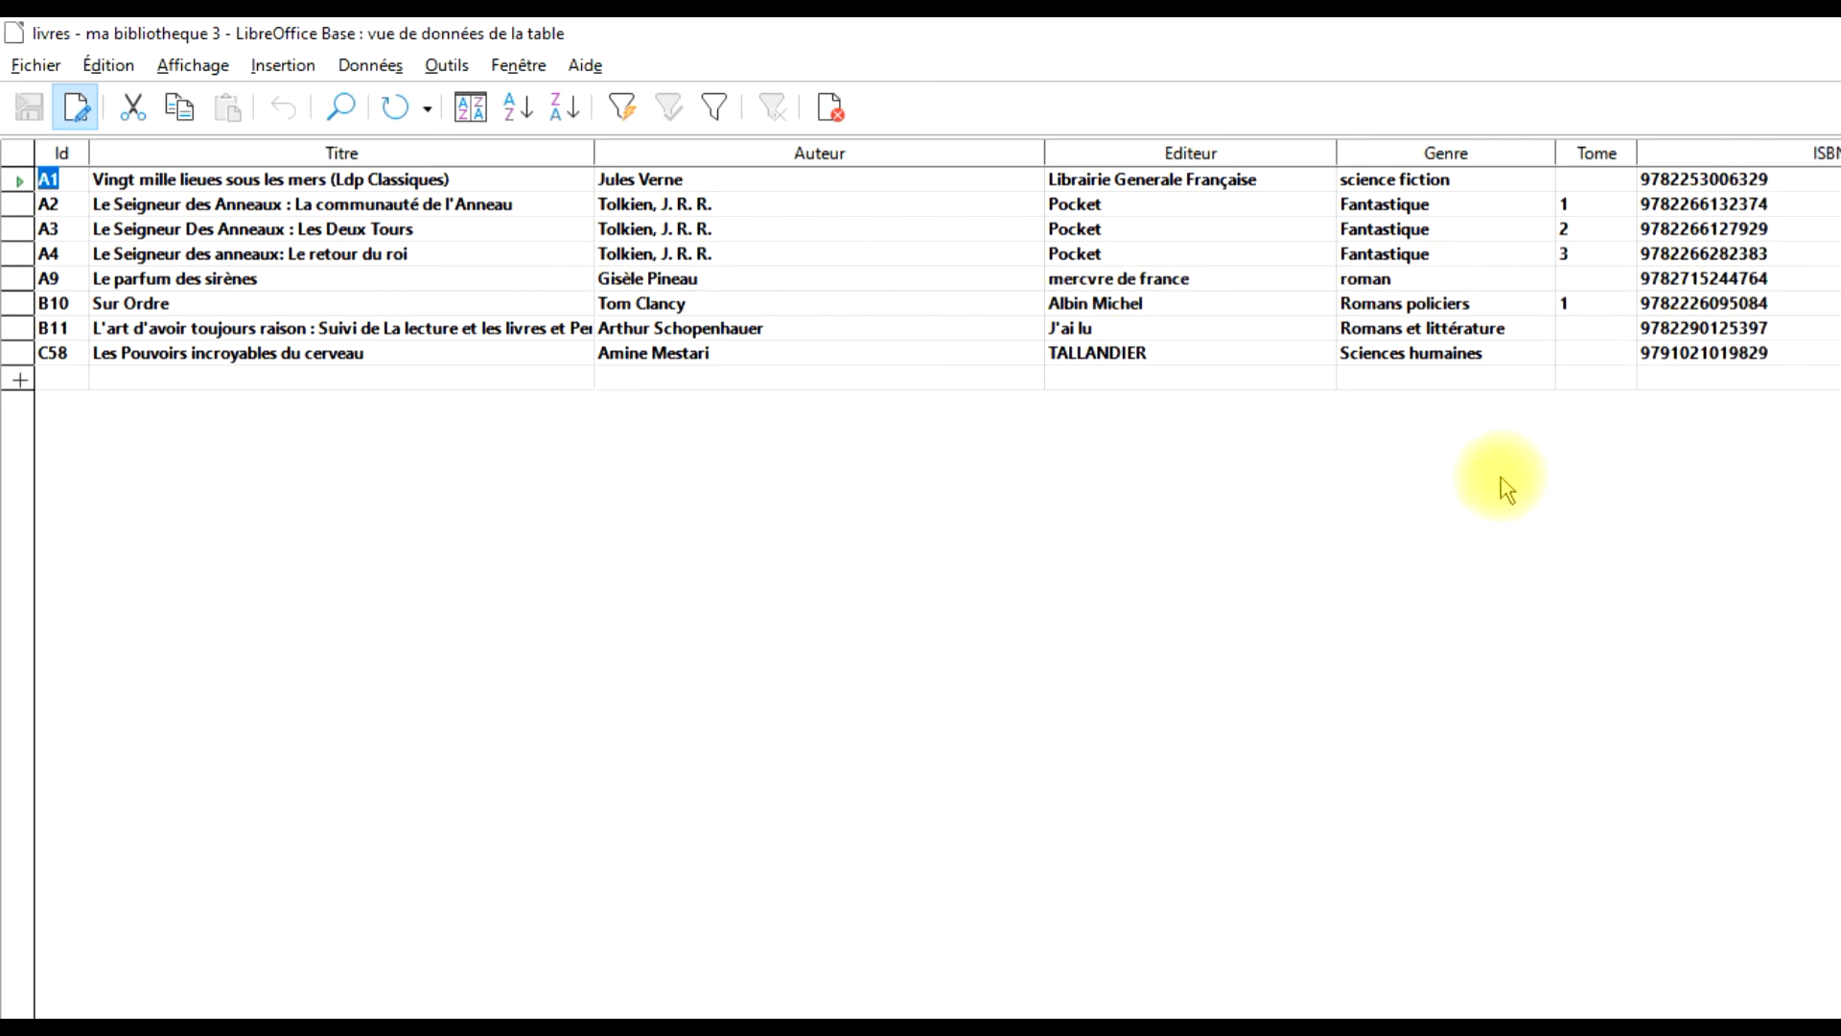
{"action": "left_click", "coordinate": [1817, 27]}
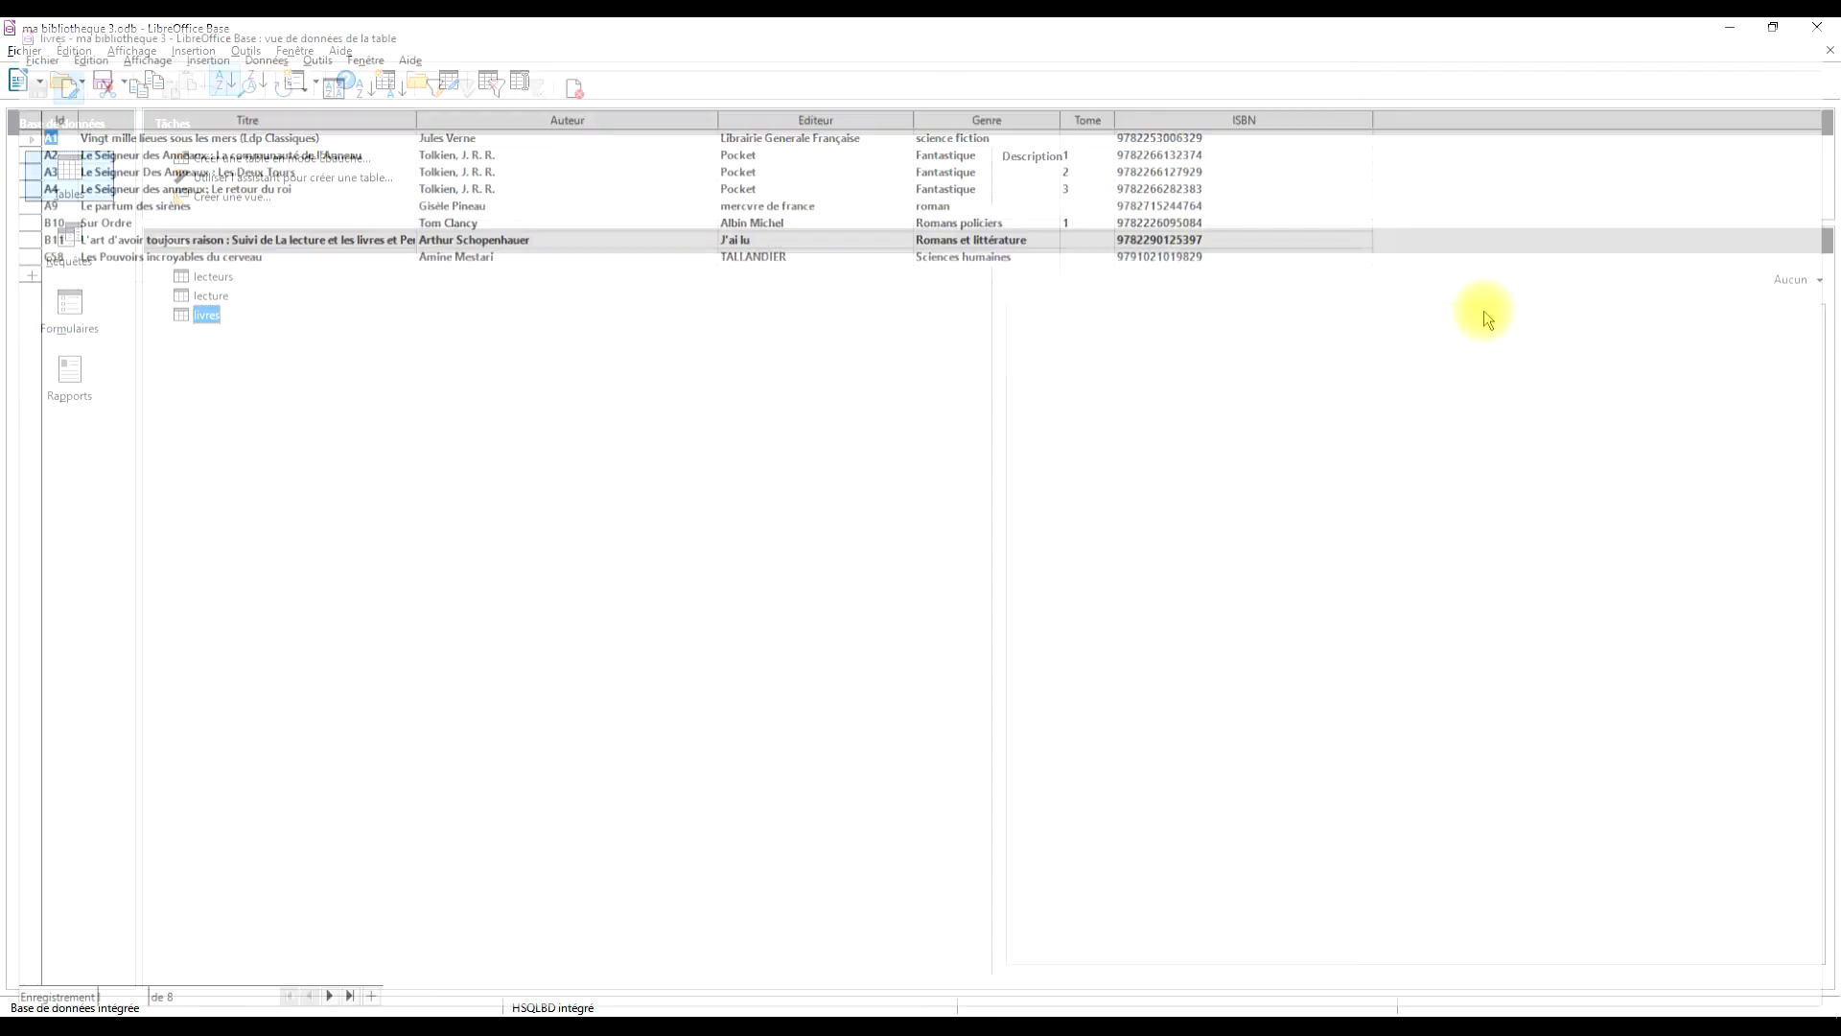
- Reopen the livres form, view the last record, and advance from the first record to the A9 record, "Le parfum des sirènes"
{"action": "left_click", "coordinate": [69, 309]}
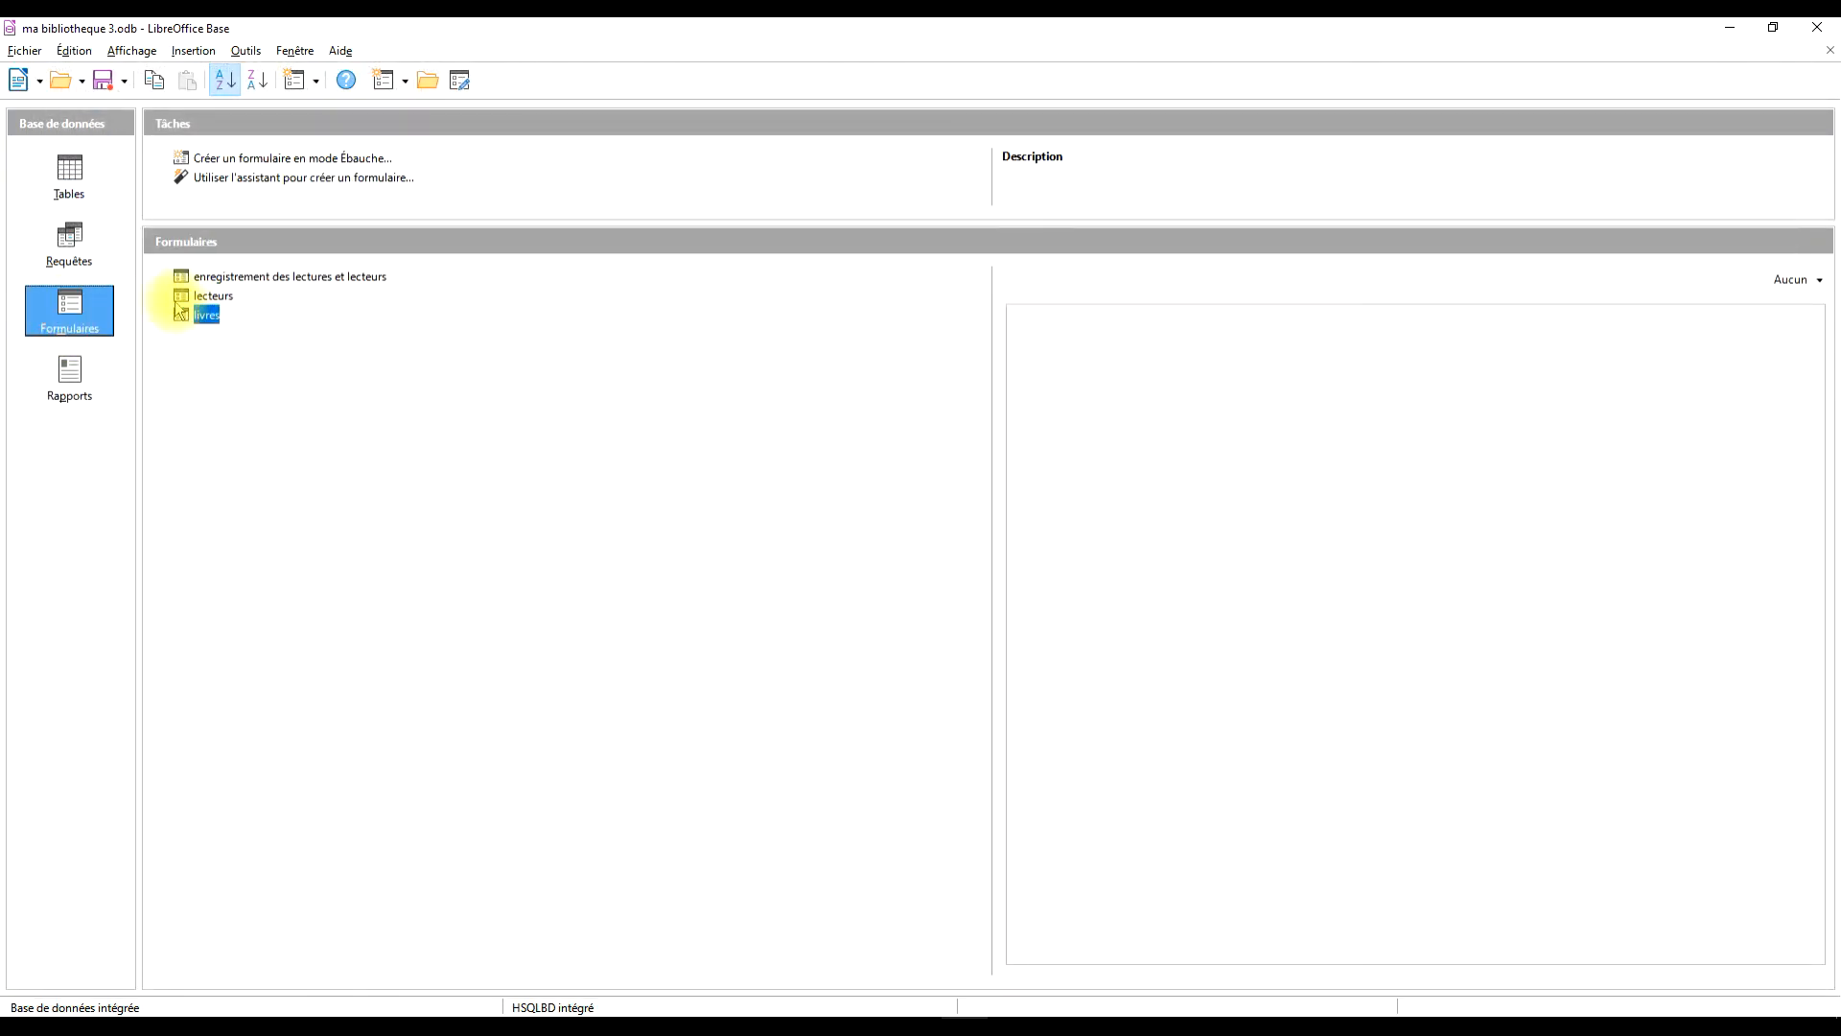
{"action": "double_click", "coordinate": [180, 314]}
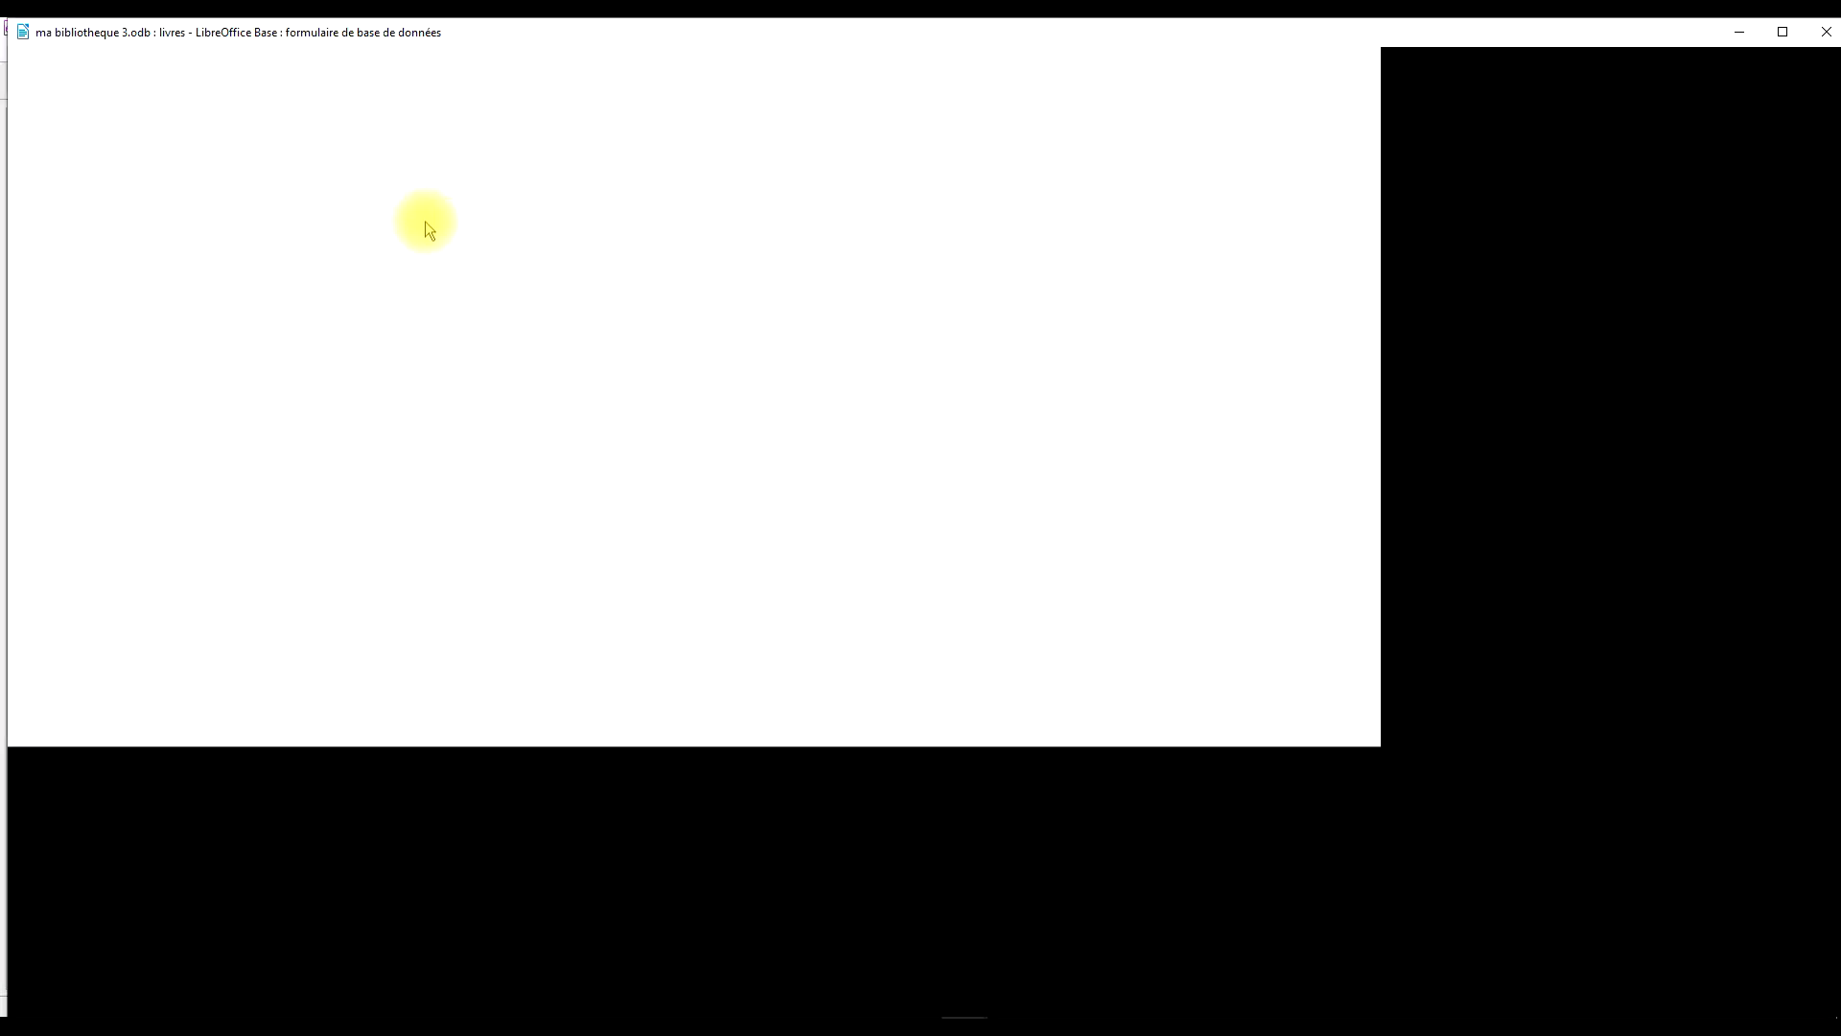
{"action": "left_click", "coordinate": [343, 988]}
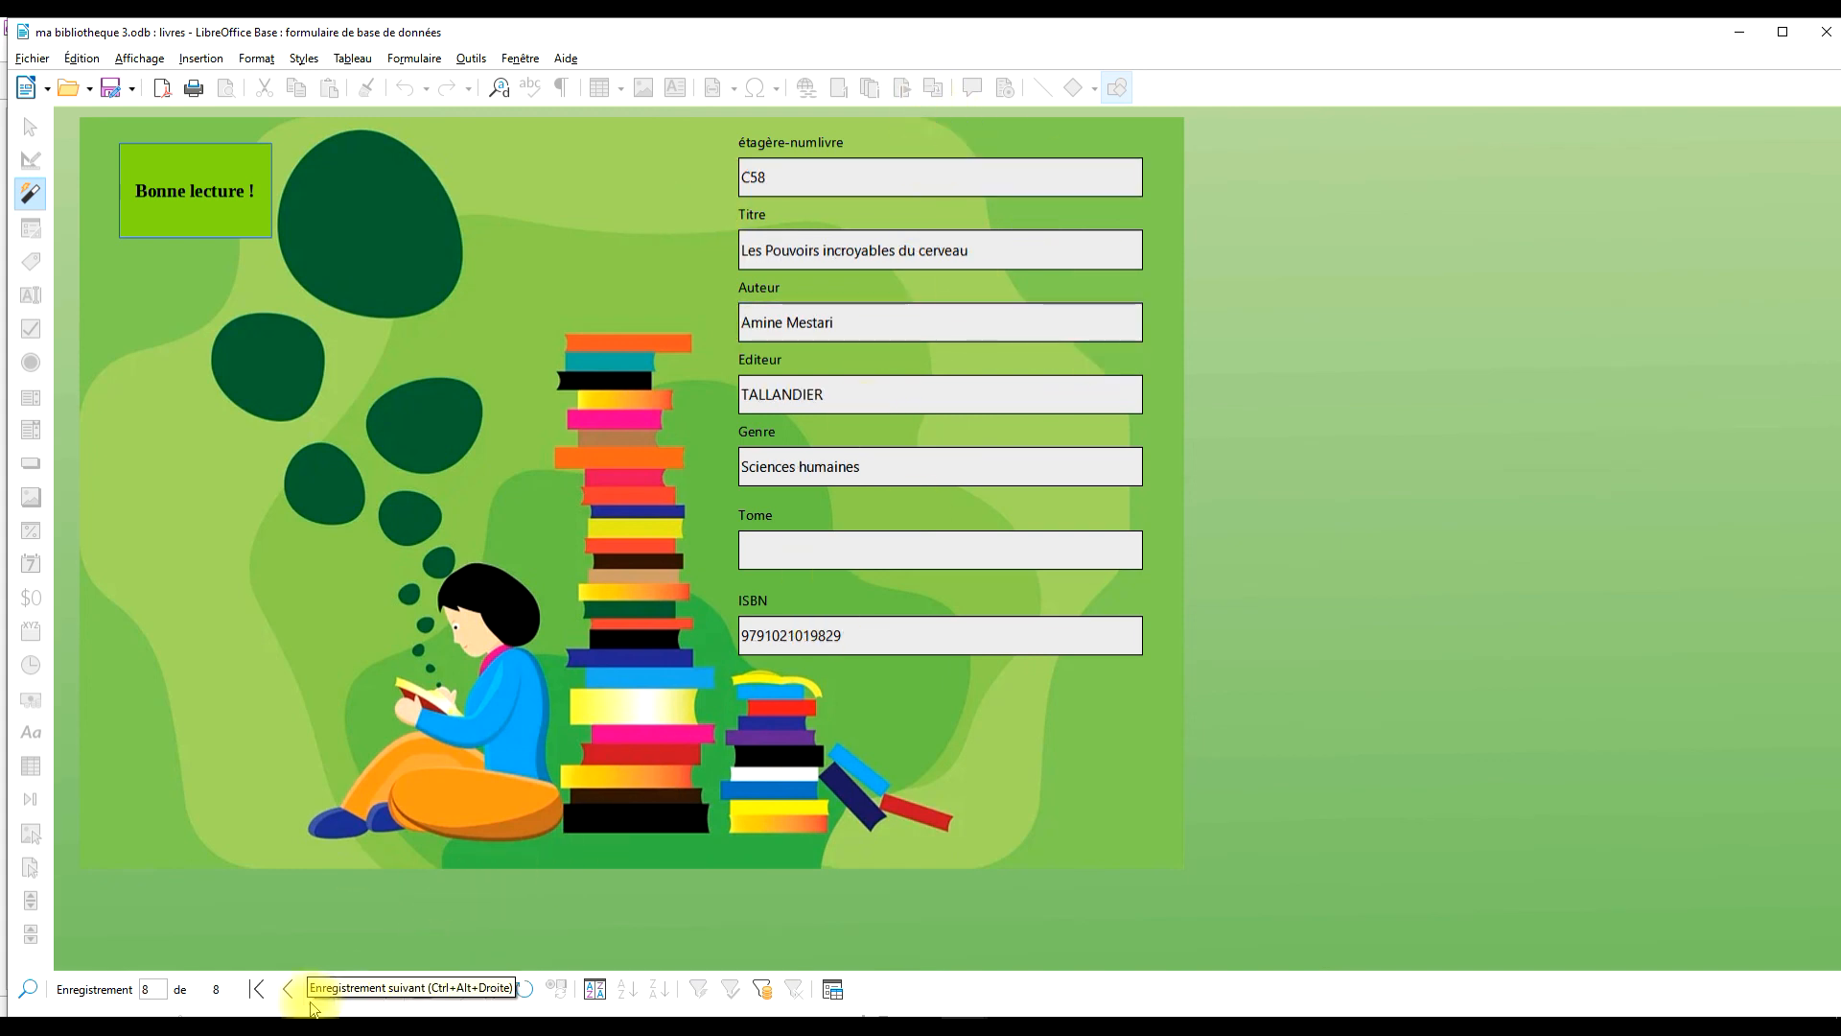
{"action": "left_click", "coordinate": [258, 989]}
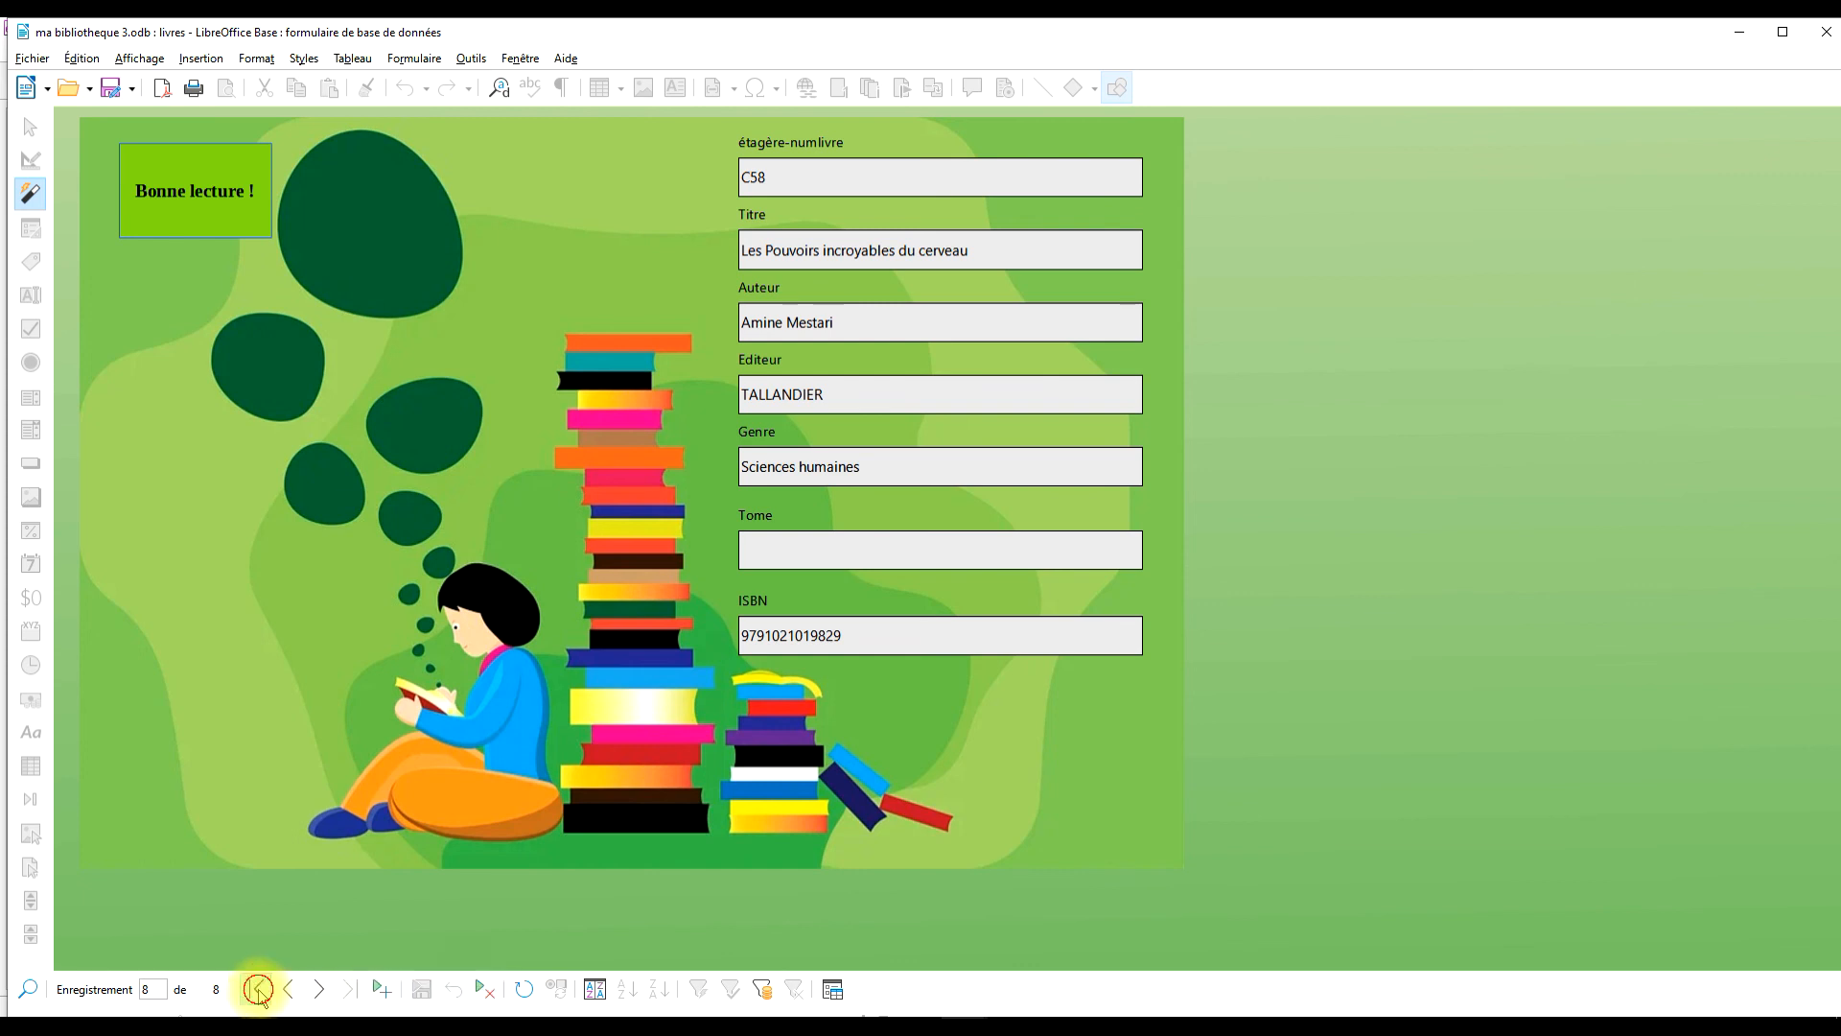
{"action": "left_click", "coordinate": [320, 988]}
{"action": "left_click", "coordinate": [319, 988]}
{"action": "left_click", "coordinate": [319, 989]}
{"action": "left_click", "coordinate": [319, 988]}
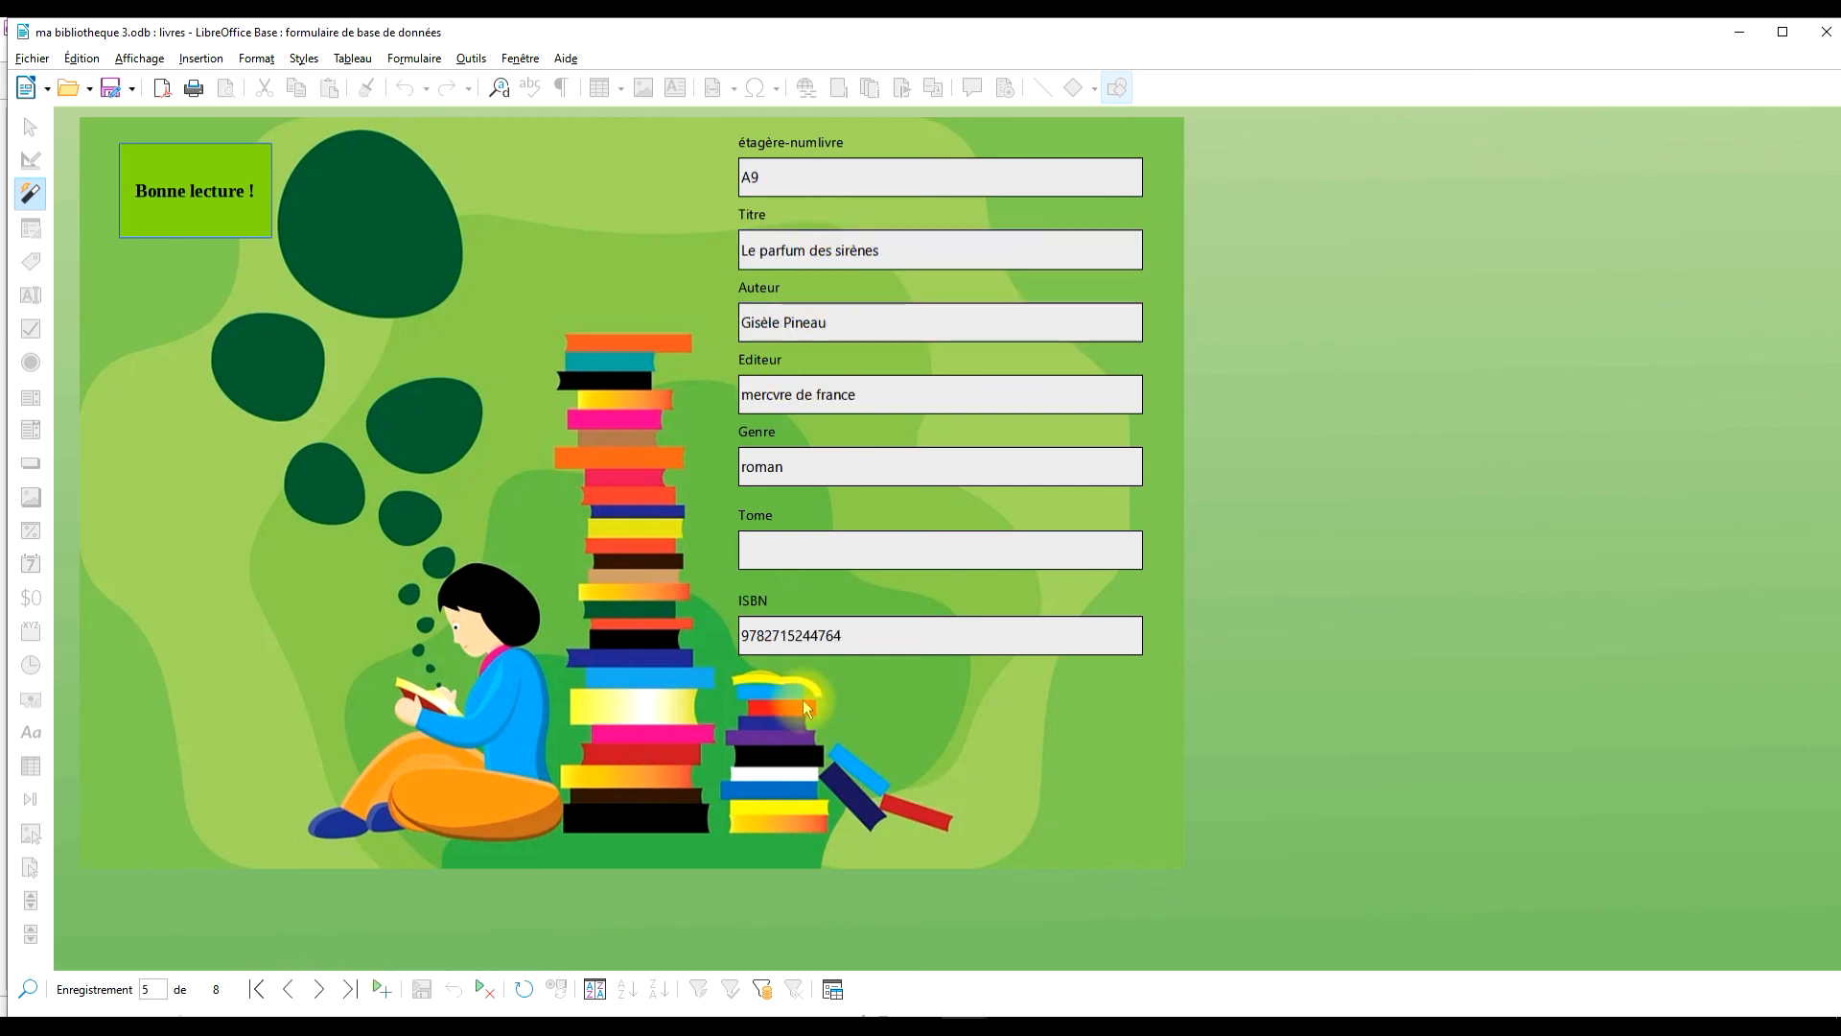